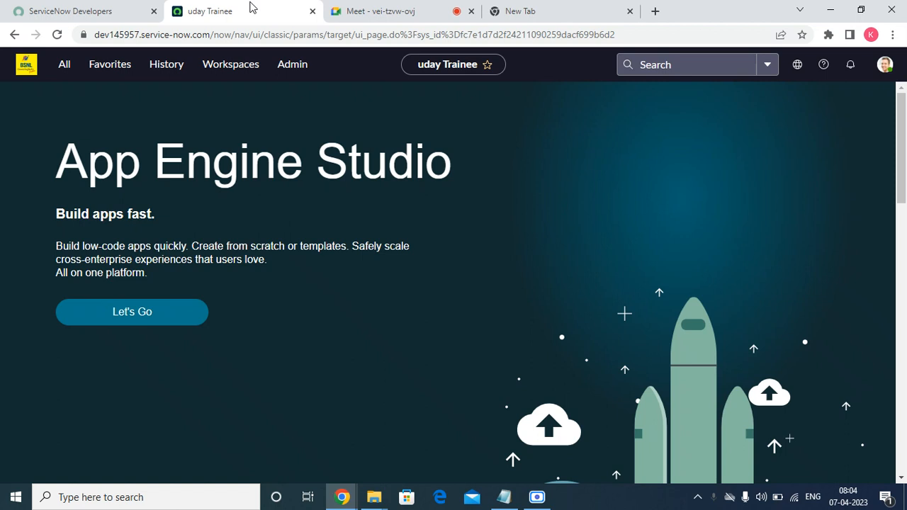
Close the empty browser tab and return to the ServiceNow instance home page.
left_click(602, 13)
left_click(629, 13)
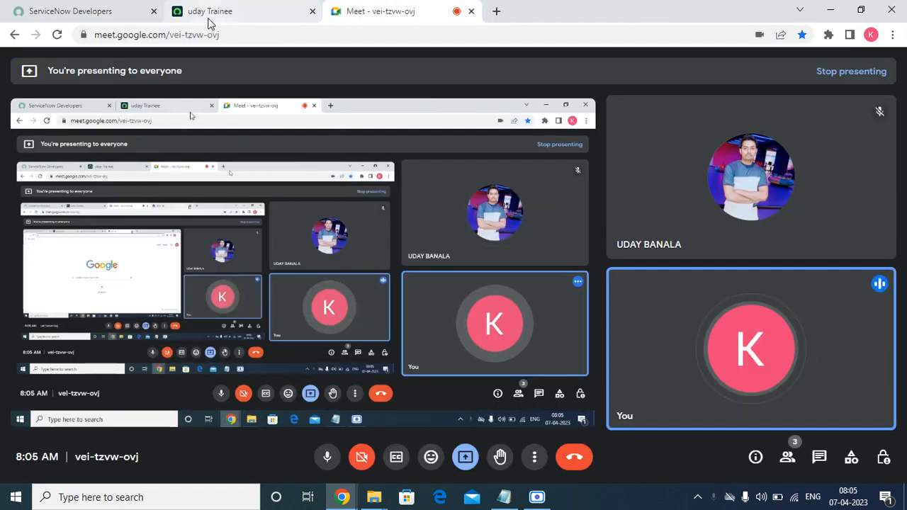
left_click(209, 14)
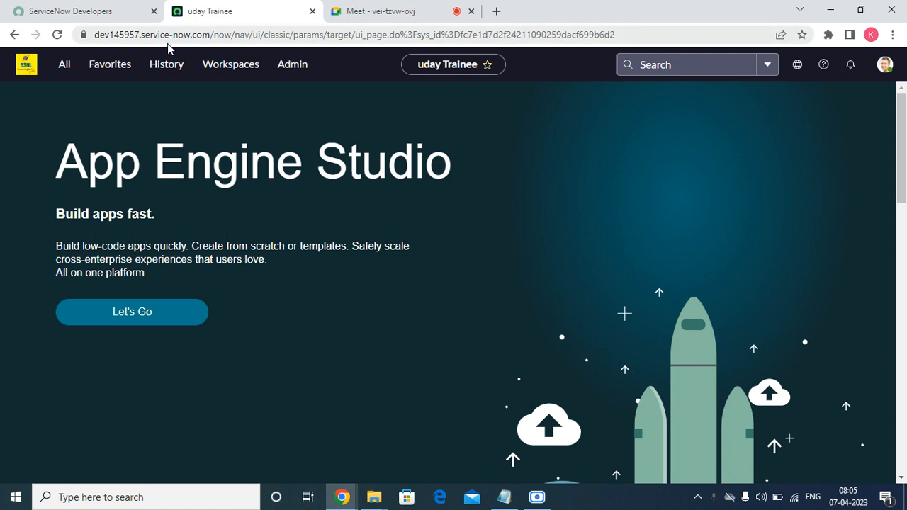
left_click(104, 69)
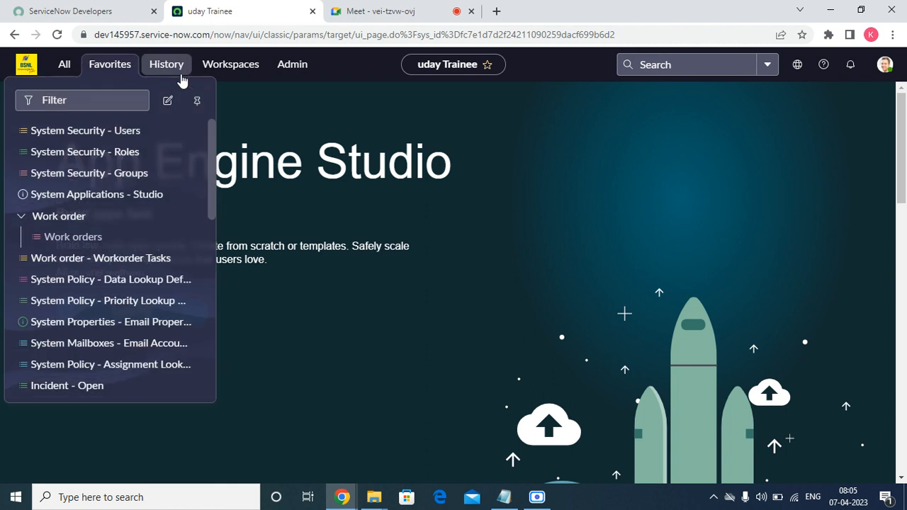
left_click(346, 157)
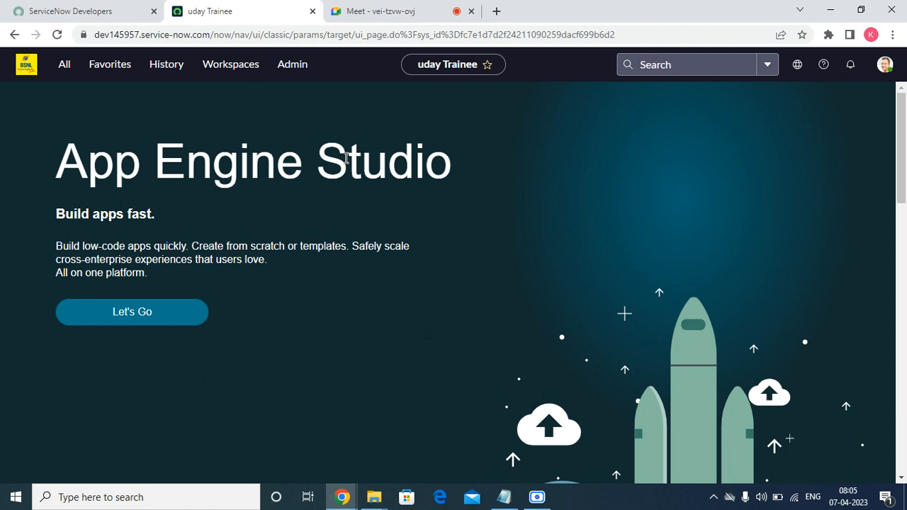
Collapse Activity Subscriptions in the full application list and examine the modules under Self-Service, from Business Applications to My Notification Preferences.
left_click(63, 66)
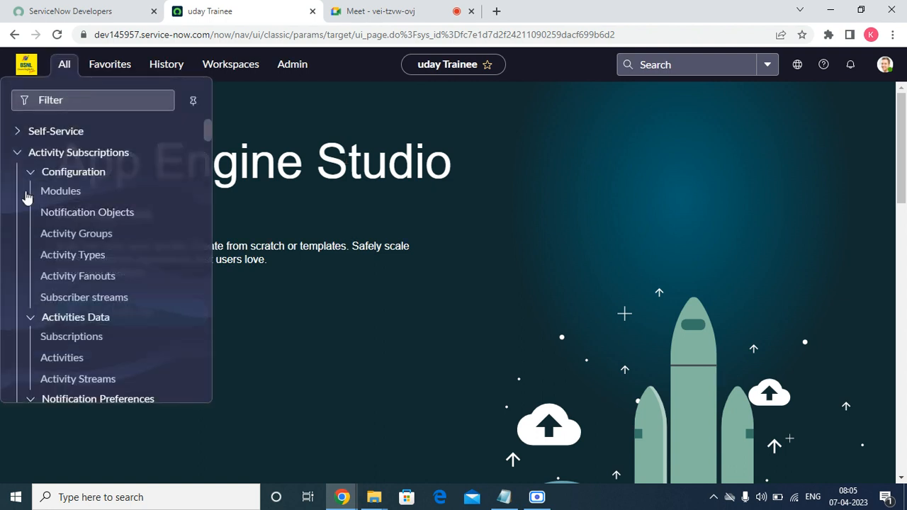
left_click(18, 154)
left_click(17, 135)
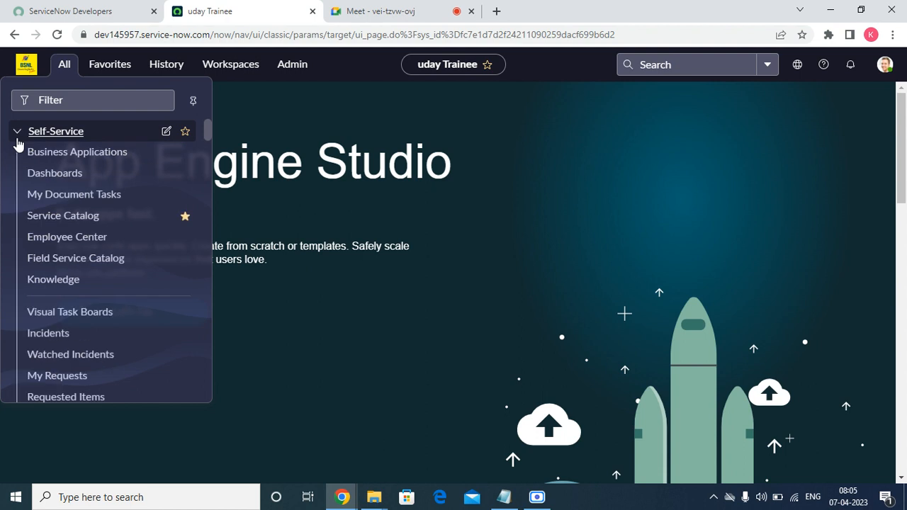
scroll(84, 235, "down", 5)
scroll(83, 236, "down", 10)
scroll(81, 231, "up", 12)
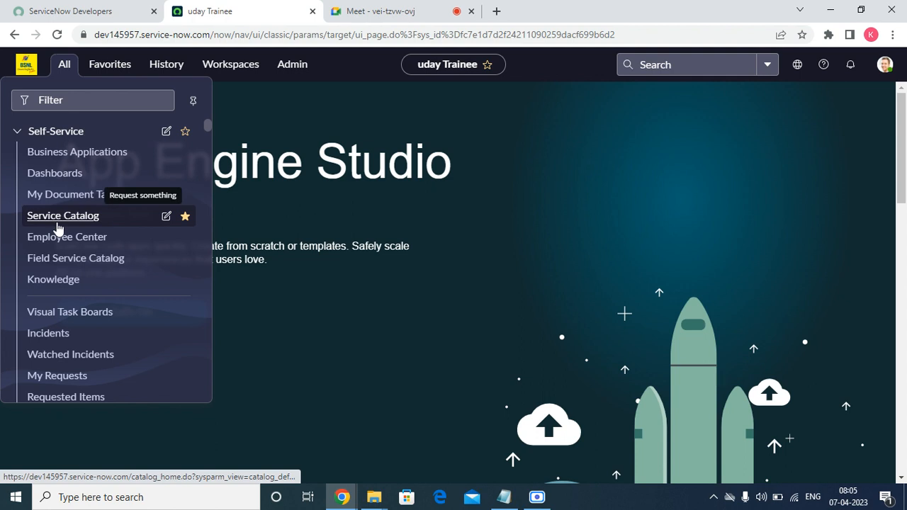
key("Down")
key("Down")
key("Down")
key("Down")
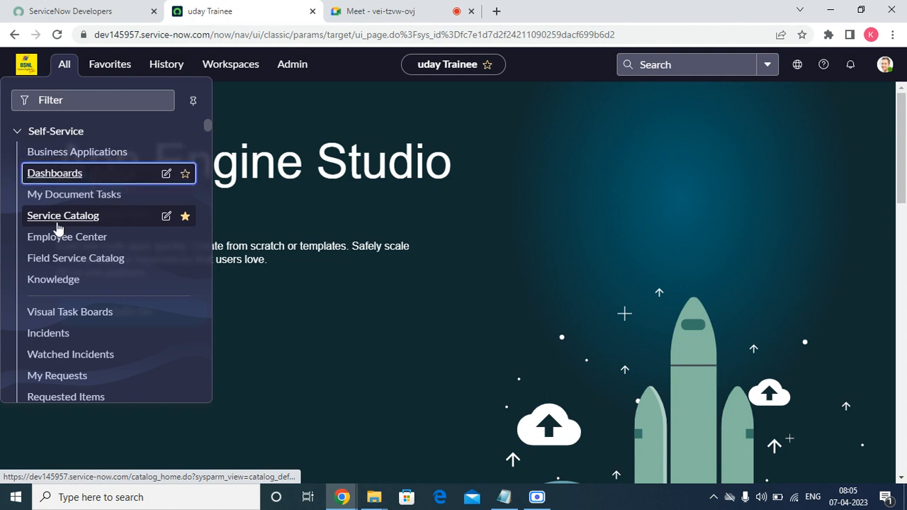
key("Down")
key("Down")
key("Down")
key("Down")
key("Down")
key("Down")
key("Down")
key("Down")
key("Down")
key("Down")
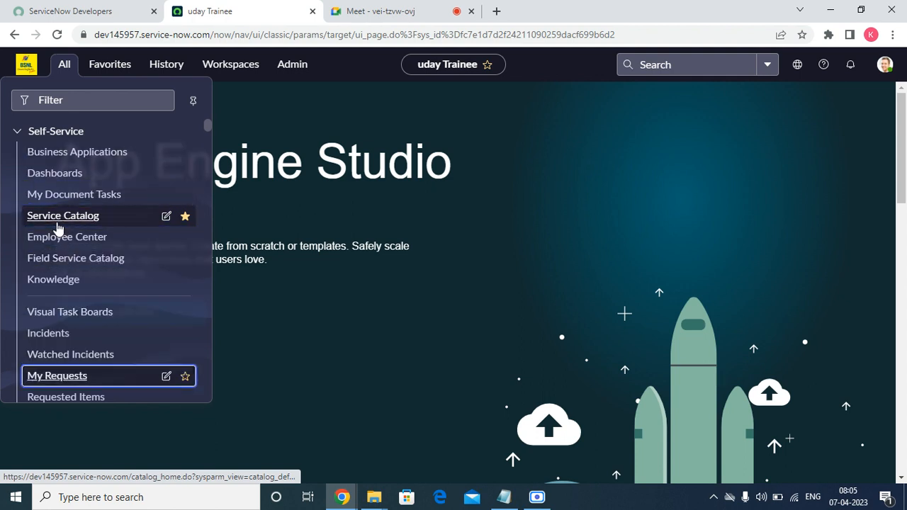
key("Down")
key("Down")
key("Down")
key("Down")
key("Down")
key("Down")
key("Down")
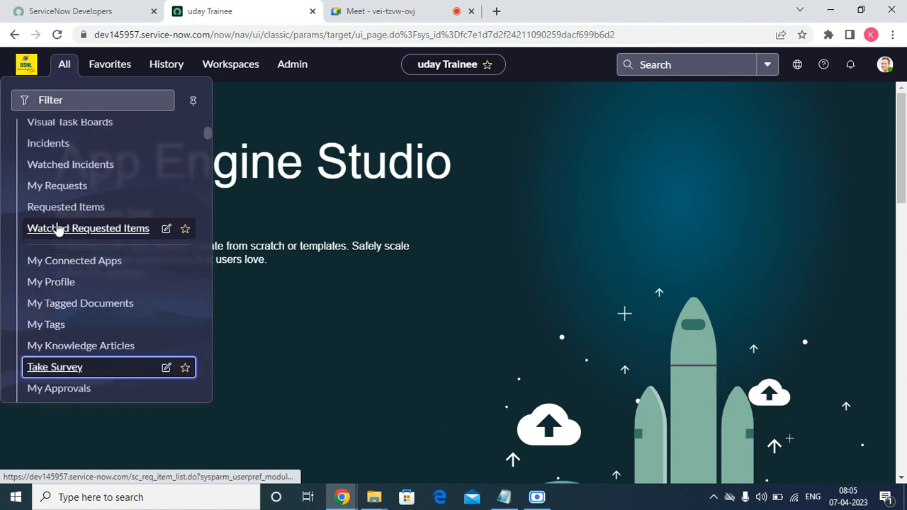
key("Down")
key("Down")
key("Down")
key("Down")
key("Down")
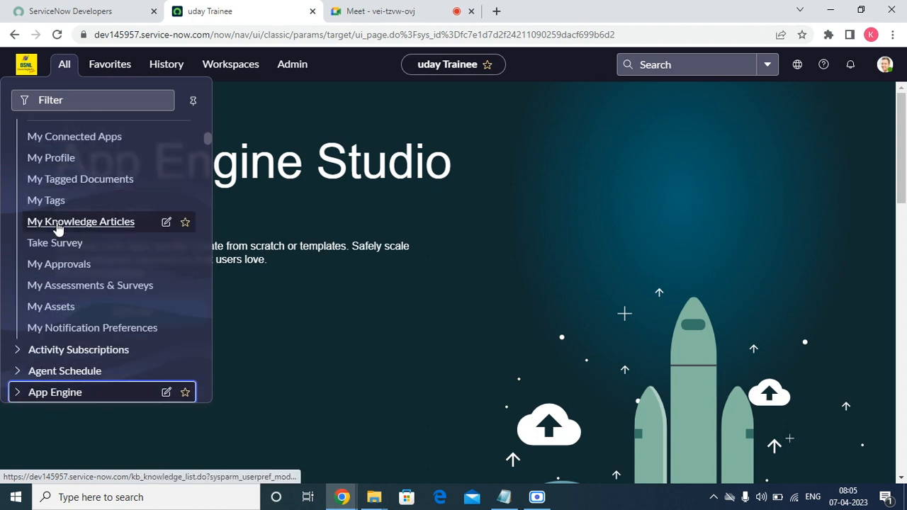
key("Up")
scroll(36, 227, "up", 6)
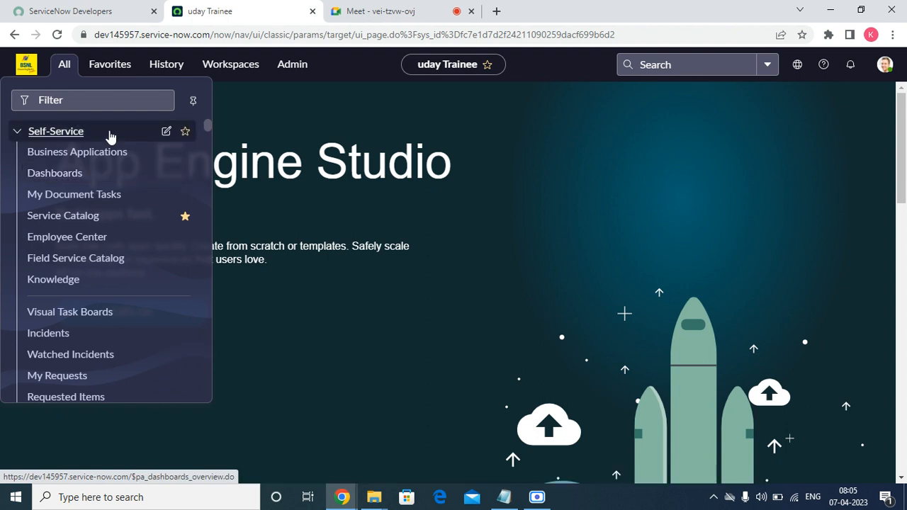
left_click(16, 136)
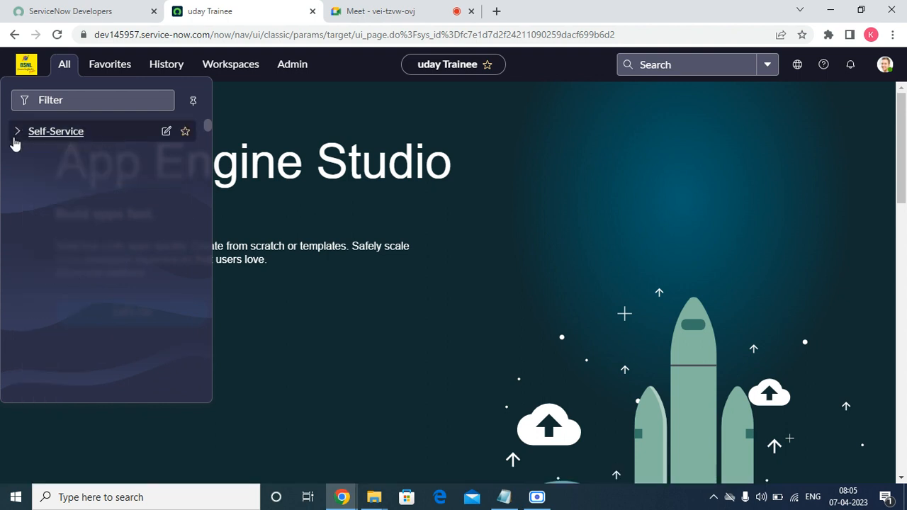
Filter the application list by "portal" and look through the matching Service Portal modules.
left_click(69, 99)
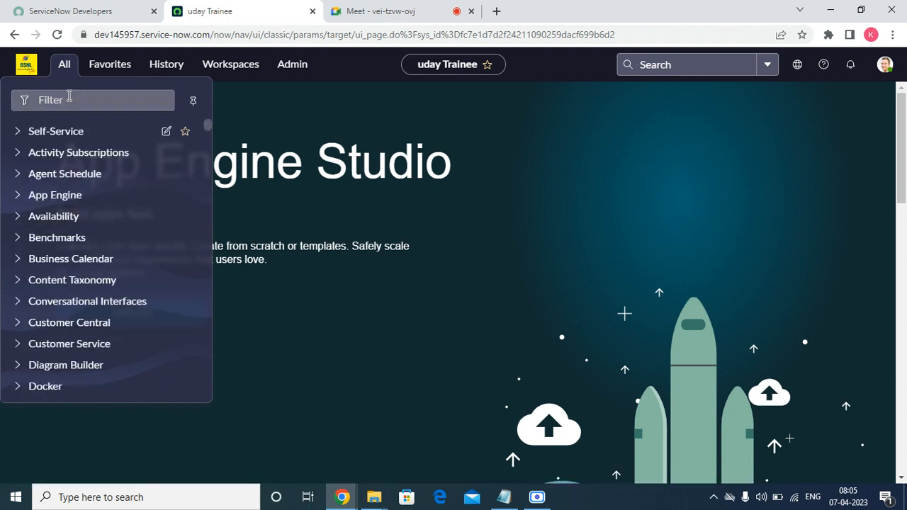
type("portal")
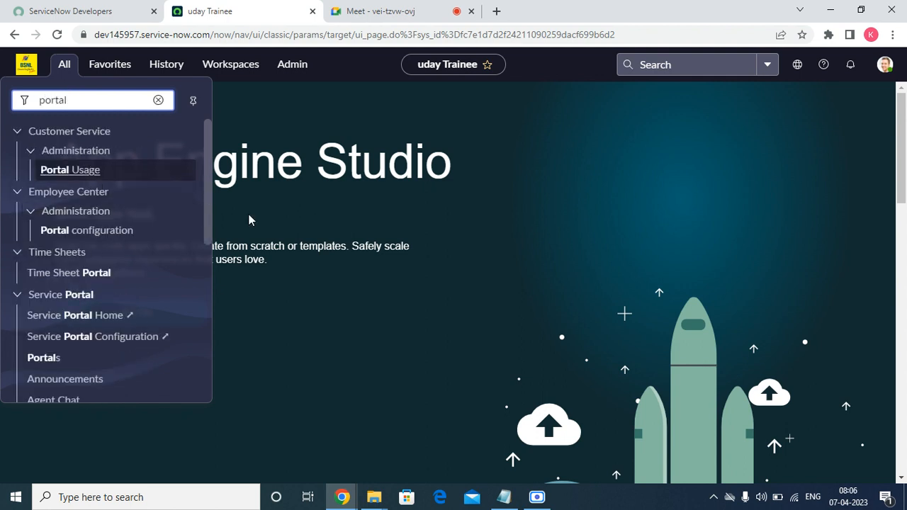
scroll(182, 322, "down", 5)
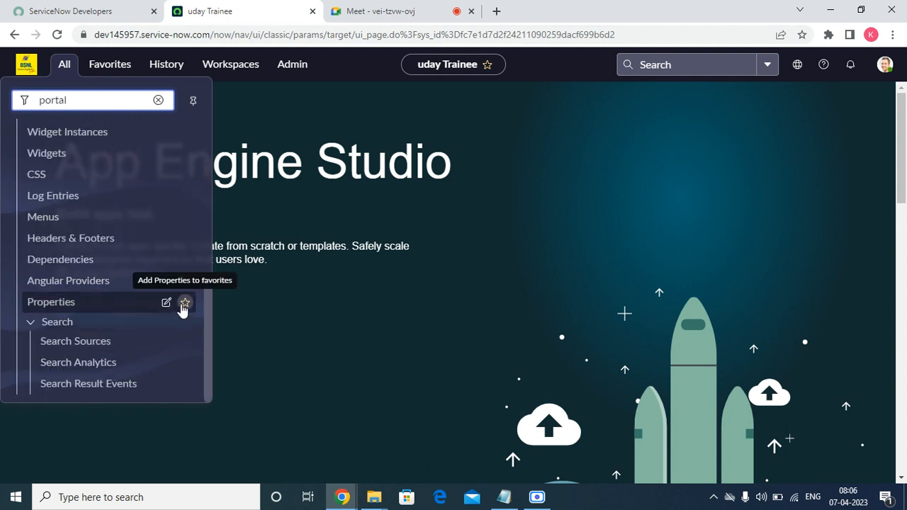
scroll(183, 311, "up", 5)
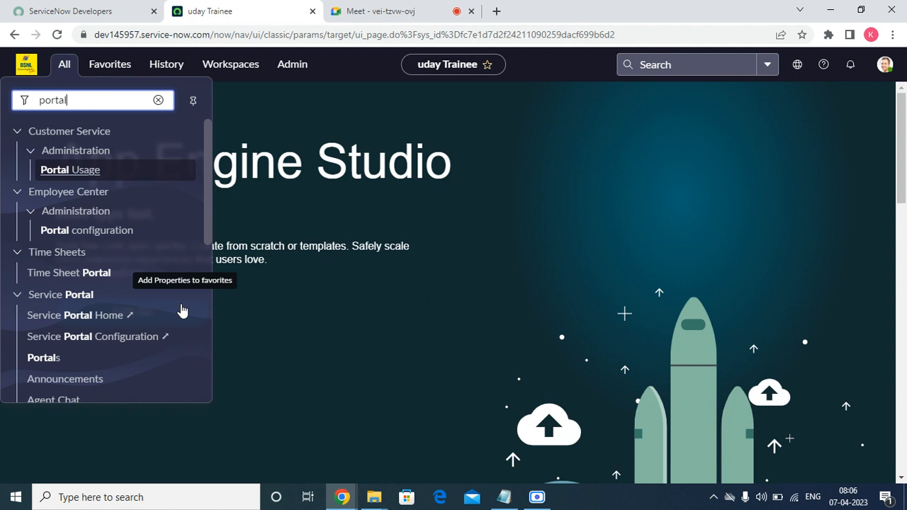
right_click(45, 359)
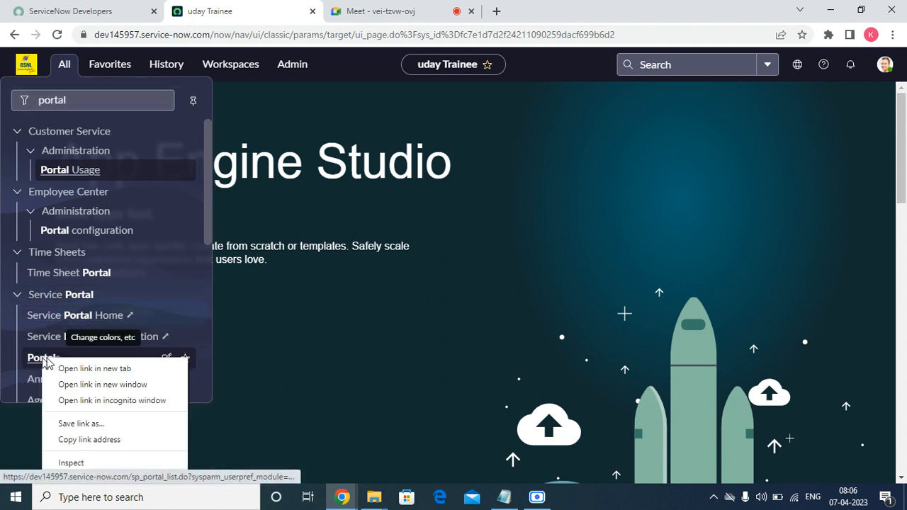
left_click(100, 385)
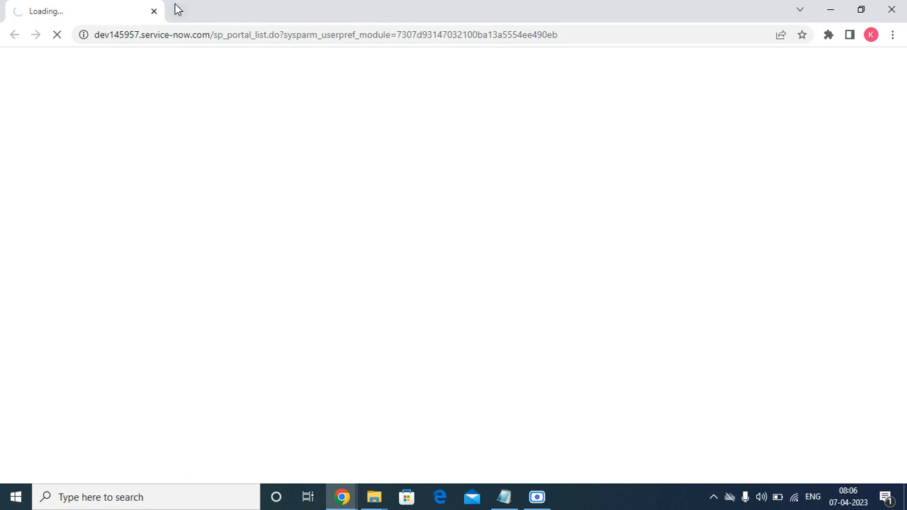
left_click(152, 11)
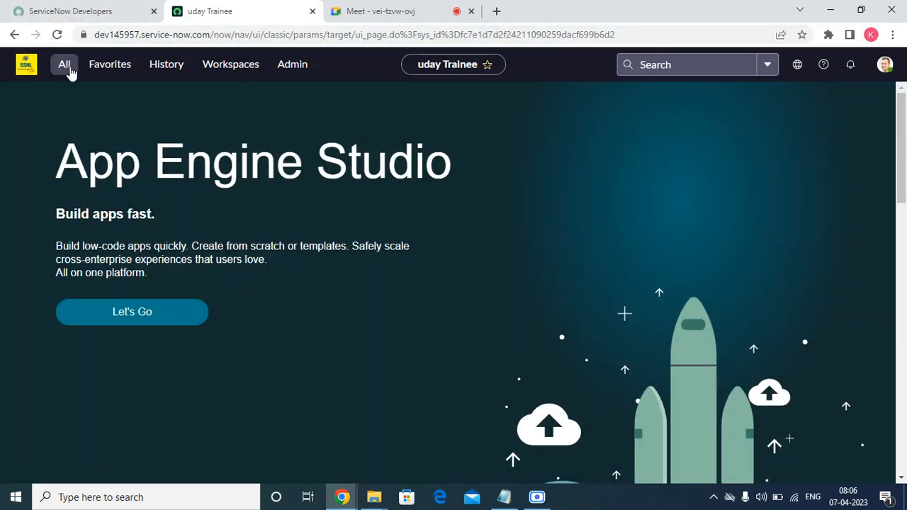
Add the Portals module under Service Portal to the favorites and open its list in a new browser tab.
left_click(66, 67)
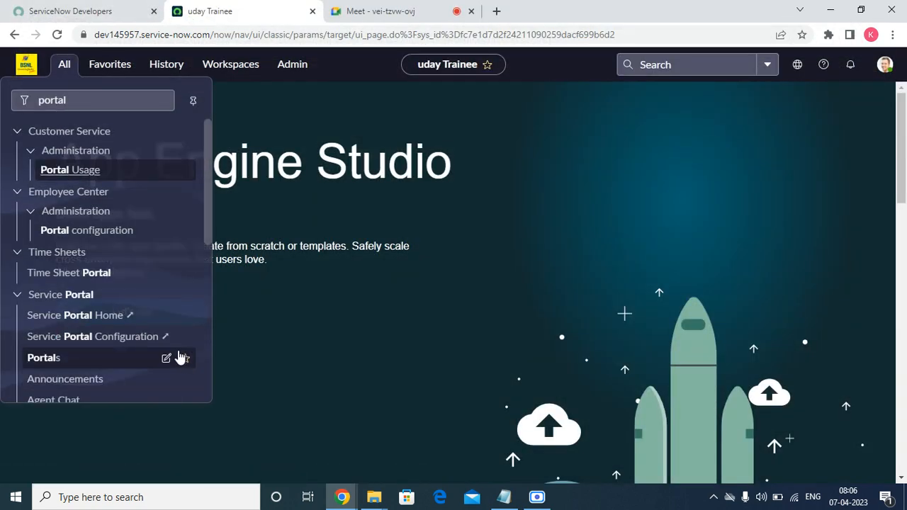
right_click(69, 365)
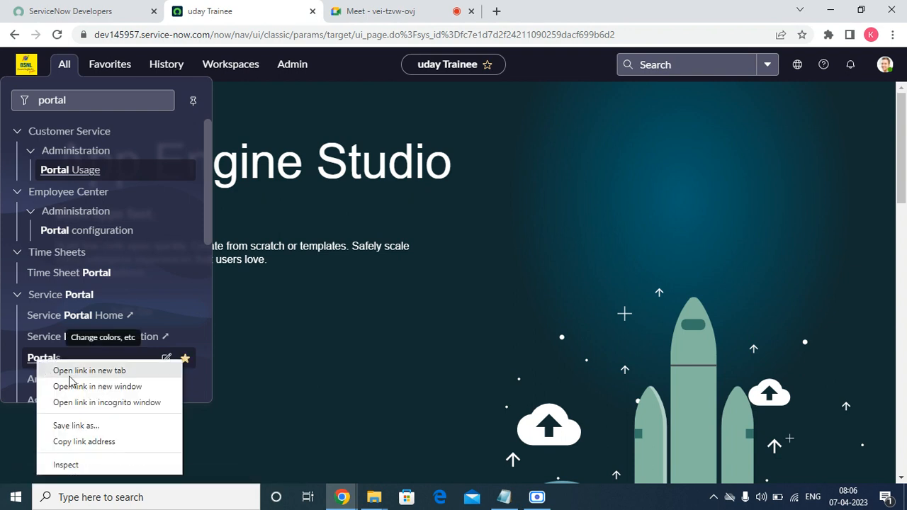
left_click(66, 372)
left_click(406, 5)
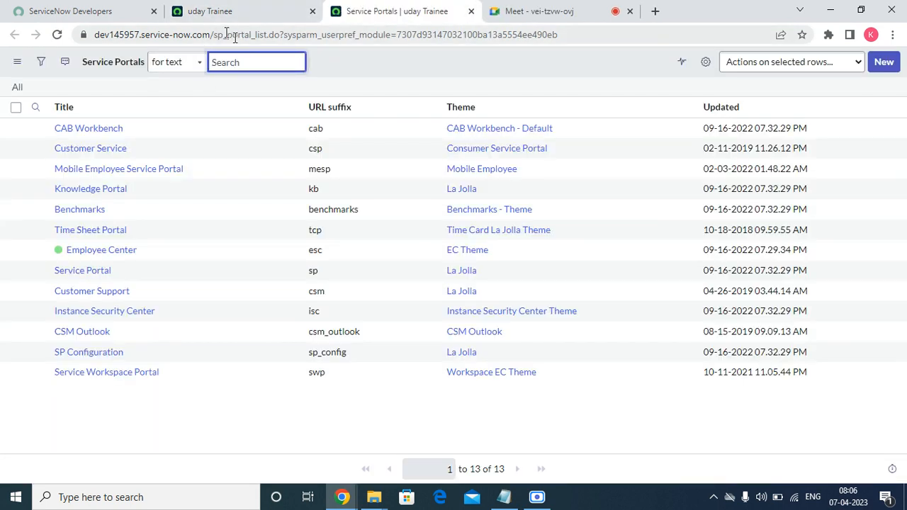
Load the Service Portal home page by shortening the list's web address to dev145957.service-now.com/sp.
left_click_drag(227, 35, 595, 35)
key("BackSpace")
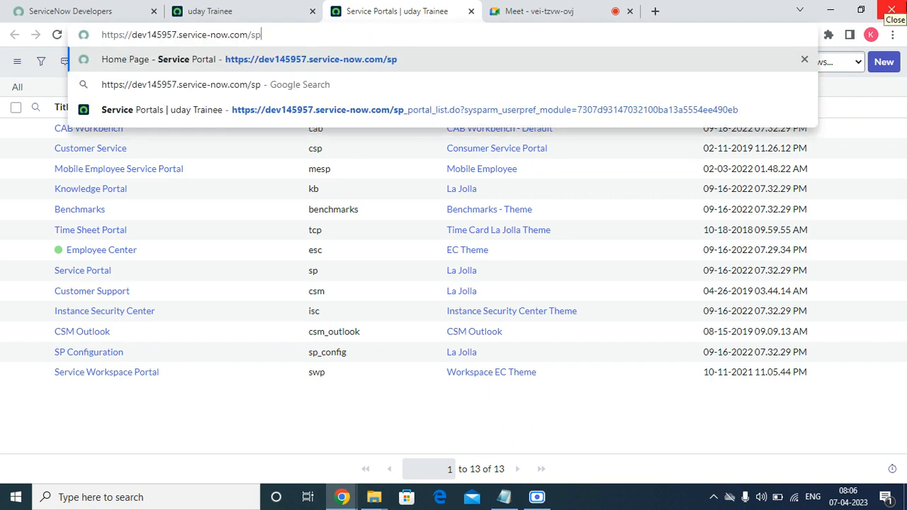
key("Return")
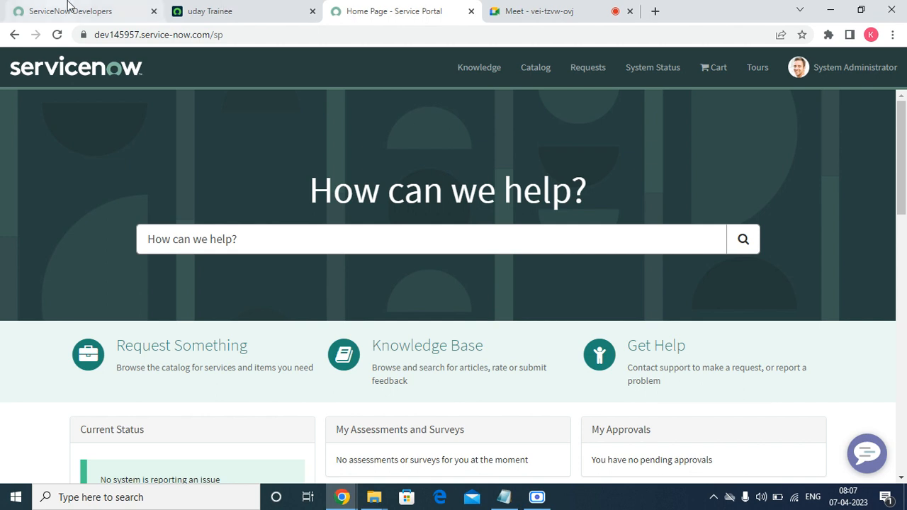
Return to the instance home page and open the Portals list again in a separate browser tab.
left_click(192, 13)
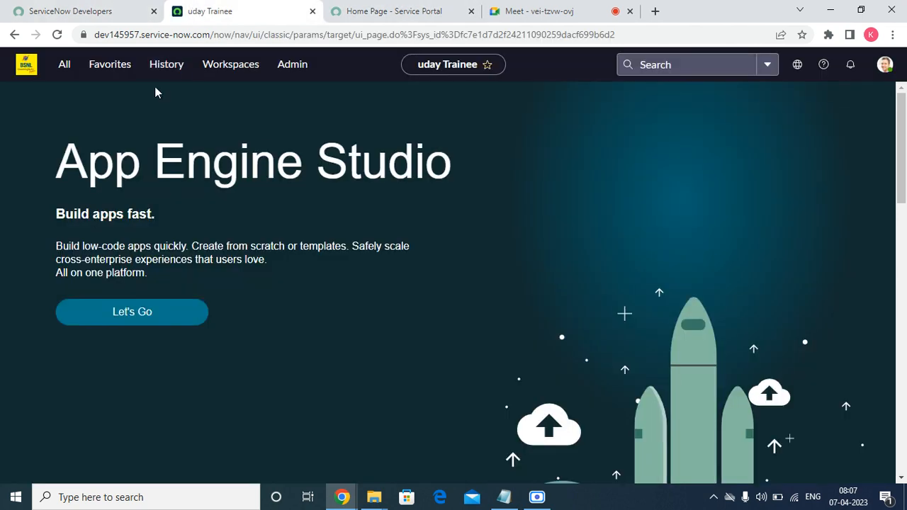
left_click(110, 71)
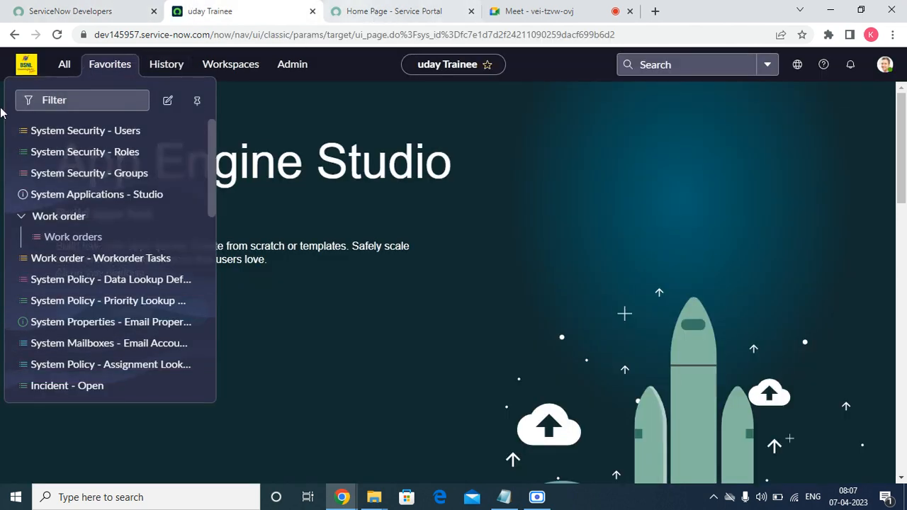
left_click(64, 64)
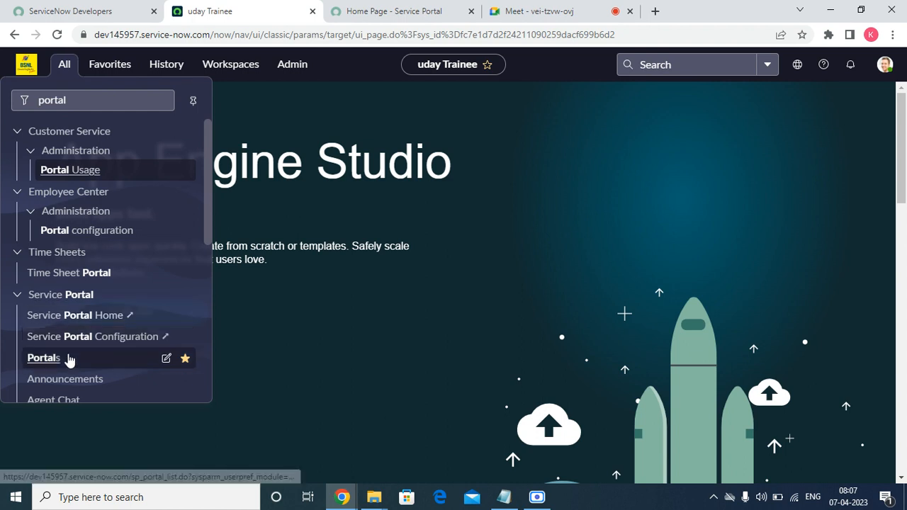
right_click(71, 359)
left_click(117, 419)
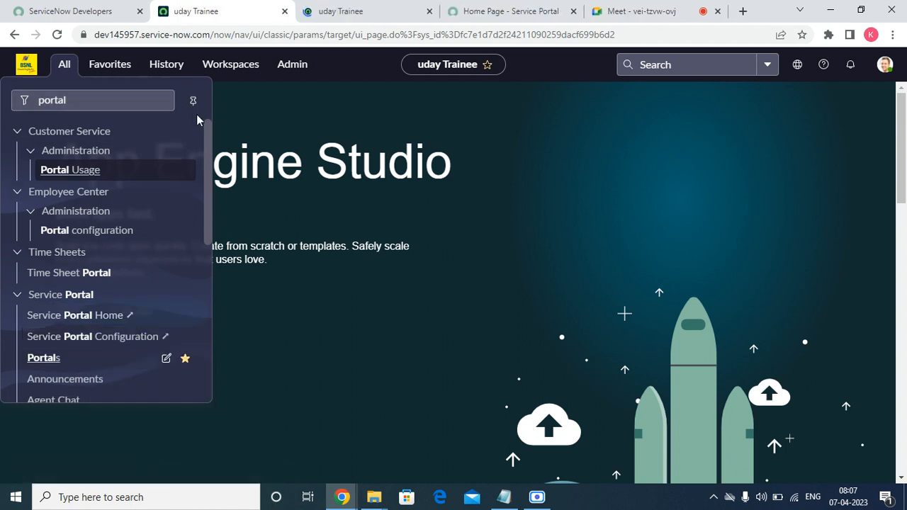
left_click(344, 17)
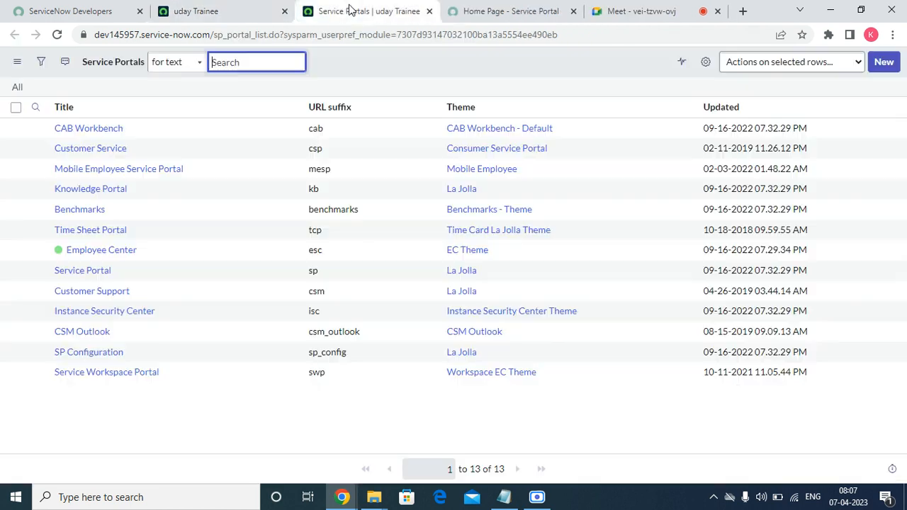
Open the Service Portal record with URL suffix sp in a new browser tab to examine its fields.
right_click(35, 270)
left_click(44, 282)
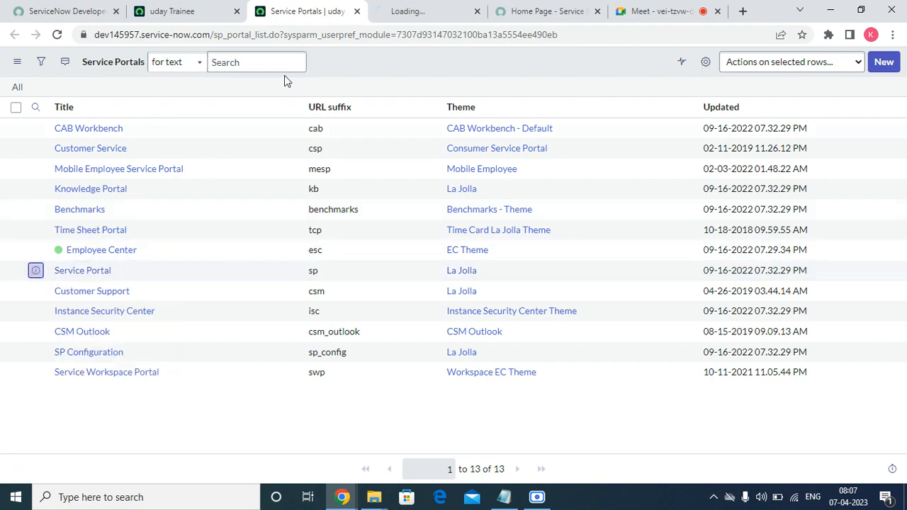
left_click(430, 9)
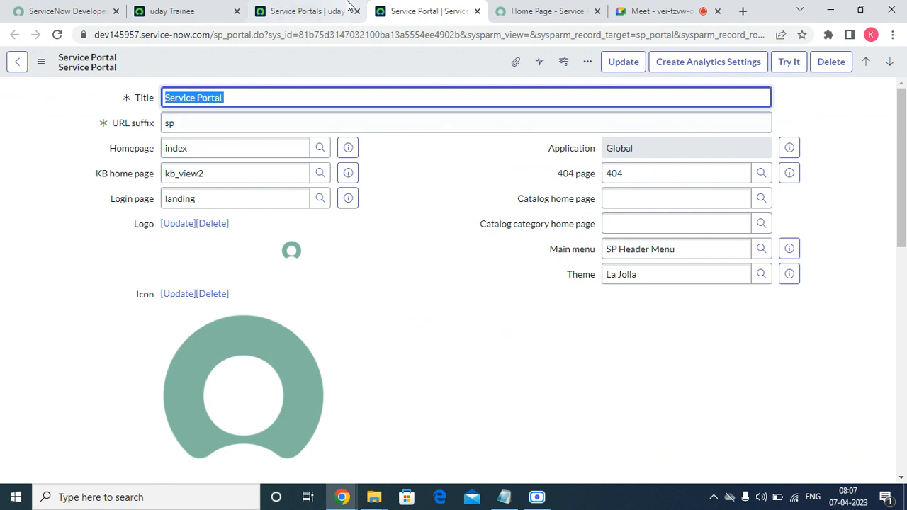
Create a new portal record from the Service Portals list and title it IT Help Desk.
left_click(277, 8)
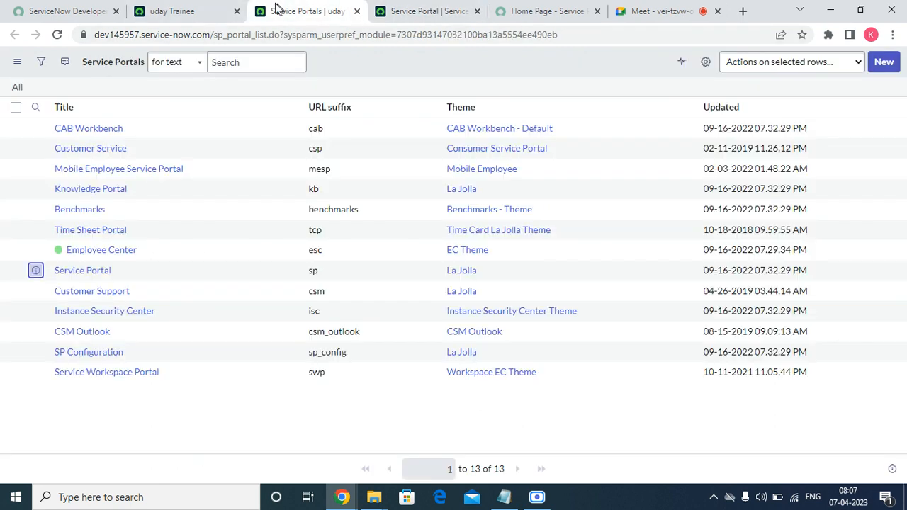
left_click(884, 65)
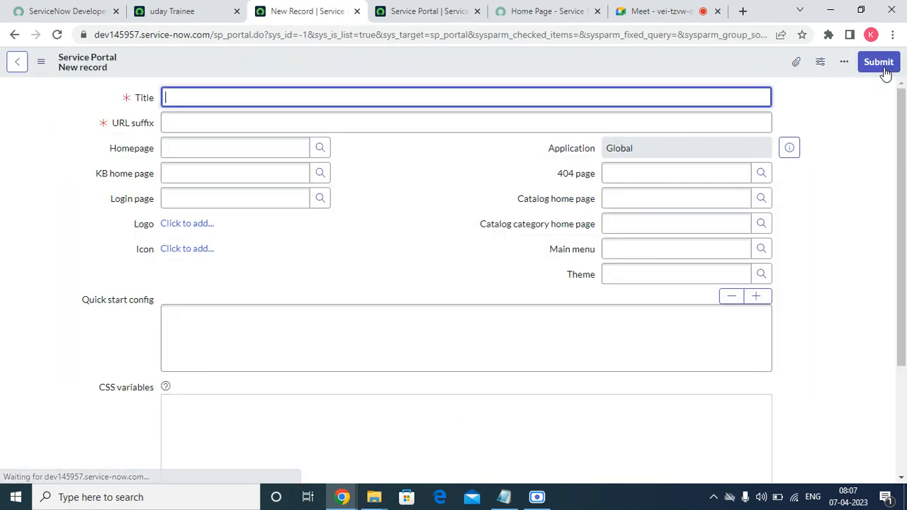
type("IT")
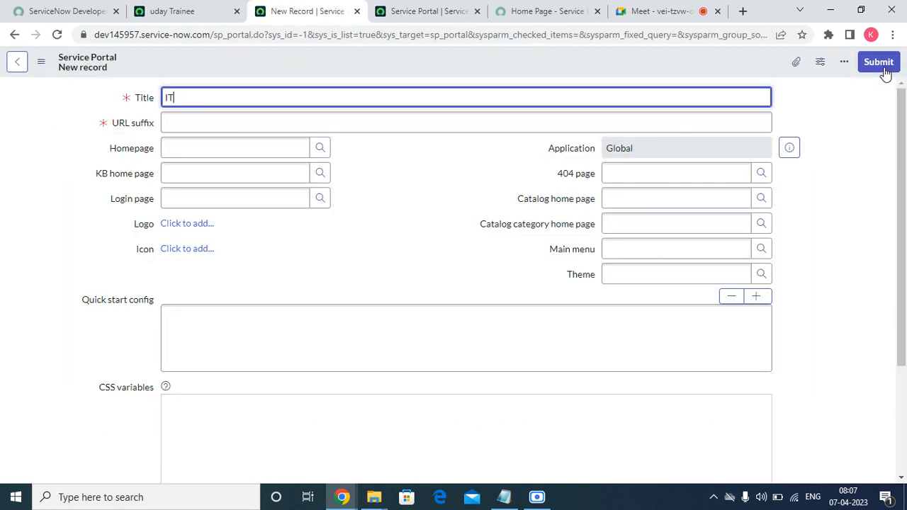
type("HEKO")
key("BackSpace")
key("BackSpace")
type("LPDEK")
key("BackSpace")
key("BackSpace")
key("BackSpace")
key("BackSpace")
key("BackSpace")
key("BackSpace")
key("BackSpace")
key("BackSpace")
type("t He")
key("BackSpace")
key("BackSpace")
key("BackSpace")
key("BackSpace")
type("T HELP")
key("BackSpace")
key("BackSpace")
key("BackSpace")
type("elp Desk")
Set the new portal's URL suffix to ithelpdek and save the record without leaving the form.
key("Tab")
type("i")
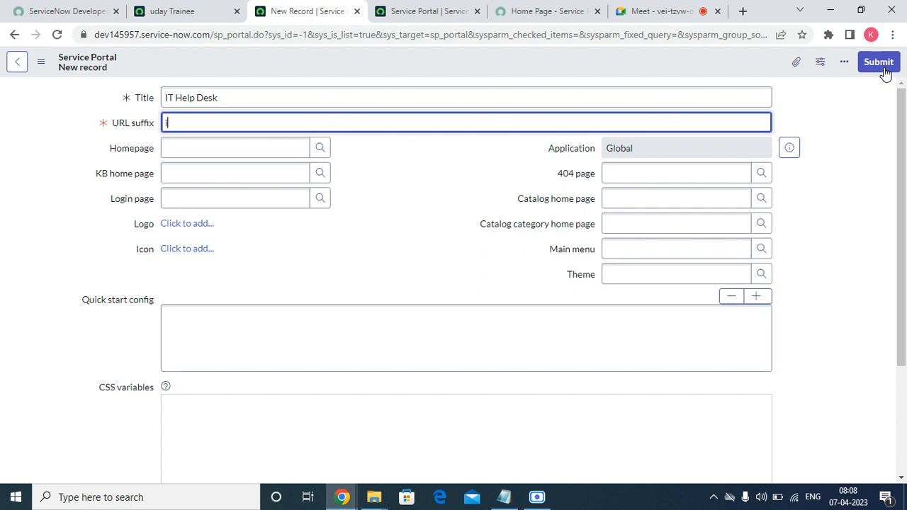
type("thelpdek")
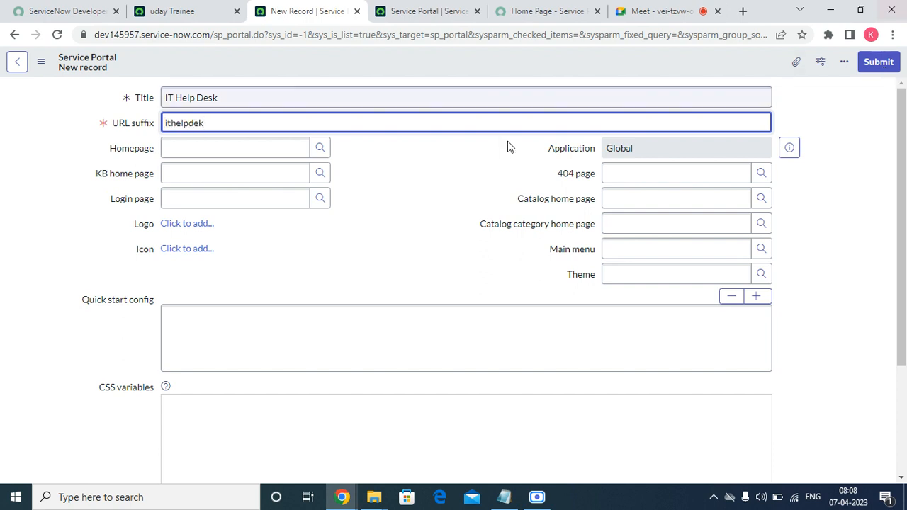
right_click(248, 66)
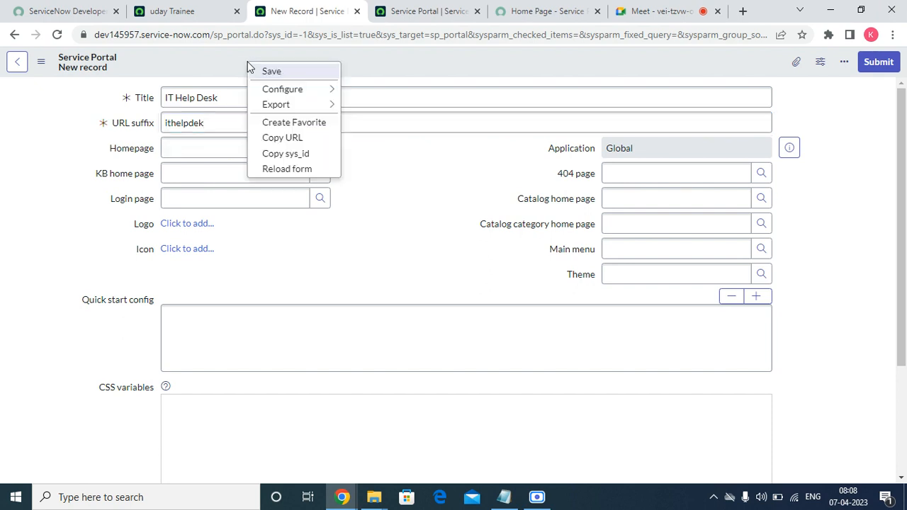
left_click(275, 74)
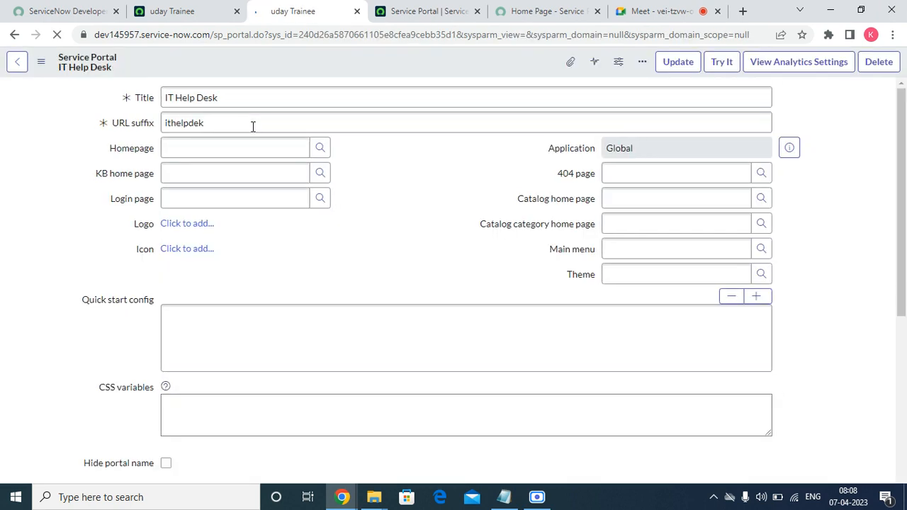
Copy the IT Help Desk record's URL suffix and return to the open Service Portal home page.
double_click(252, 126)
right_click(252, 127)
left_click(268, 178)
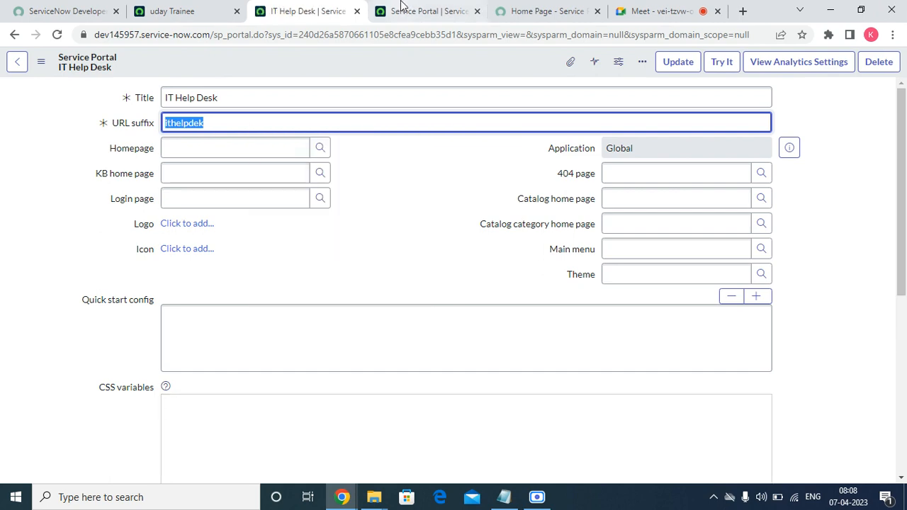
left_click(409, 10)
left_click(546, 14)
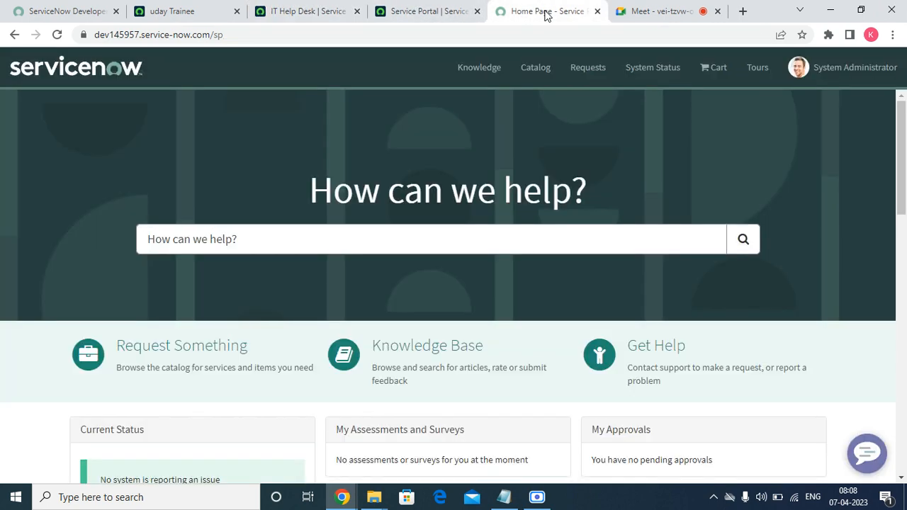
left_click(441, 13)
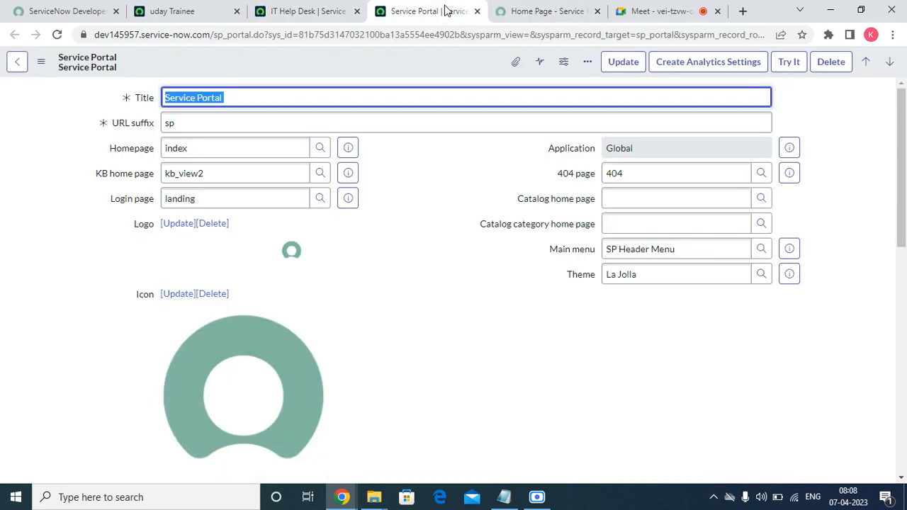
left_click(533, 18)
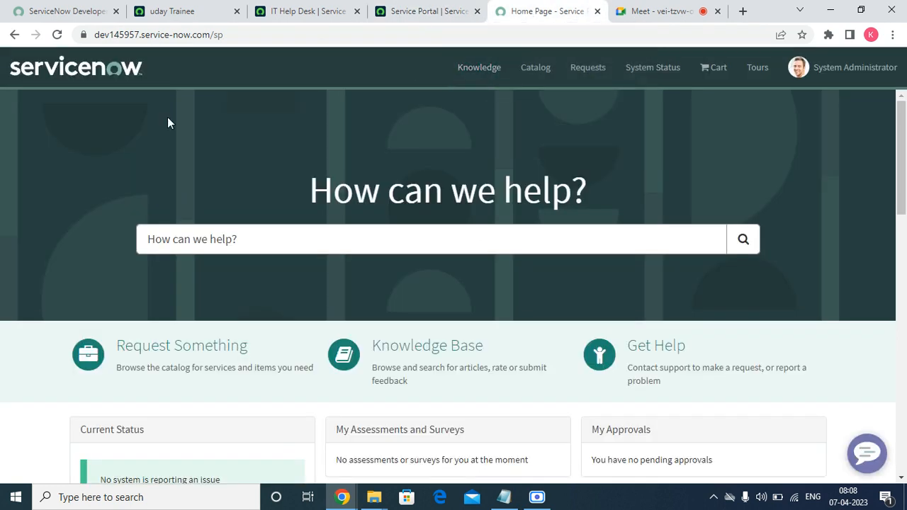
Replace sp in the web address with the copied suffix ithelpdek, load the new portal's home page and look through it.
left_click(216, 36)
double_click(251, 37)
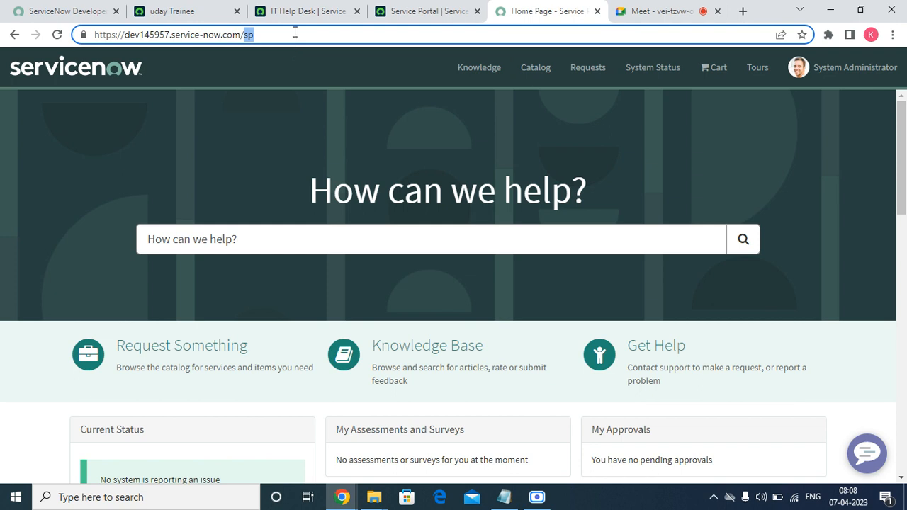
right_click(294, 34)
left_click(360, 122)
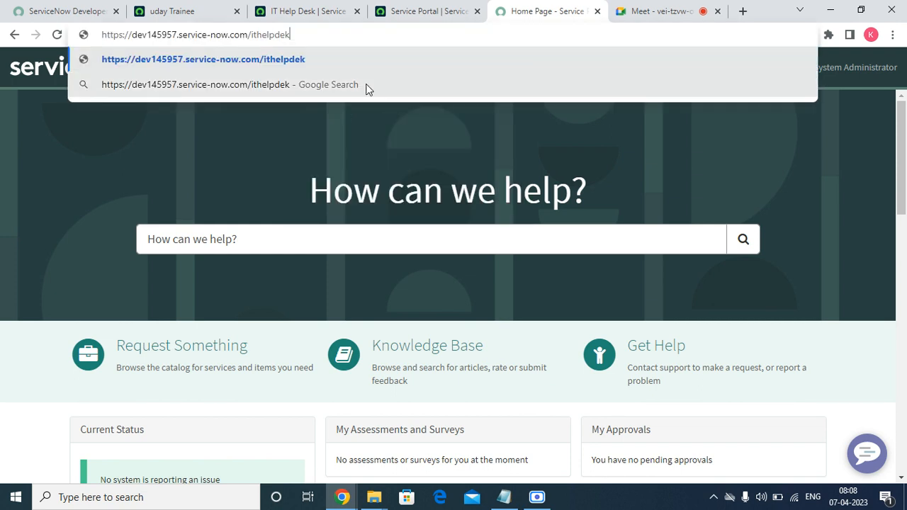
key("Return")
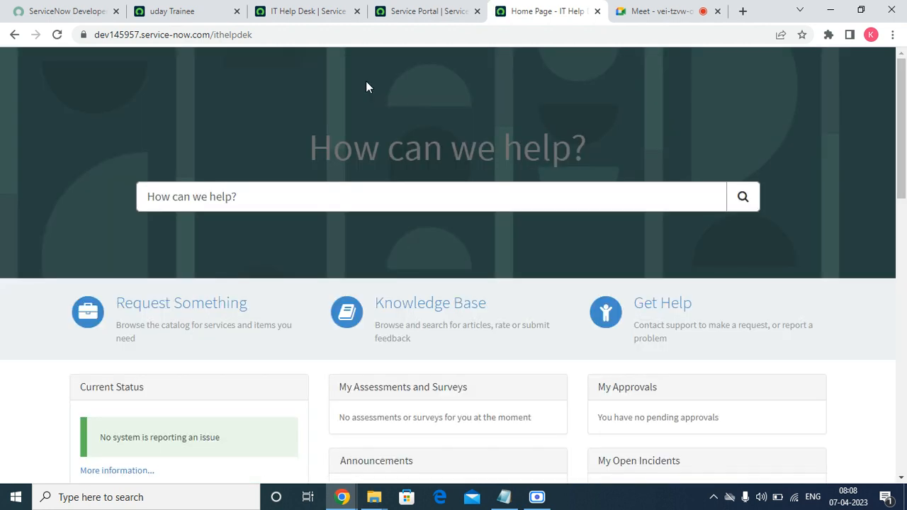
scroll(443, 191, "down", 15)
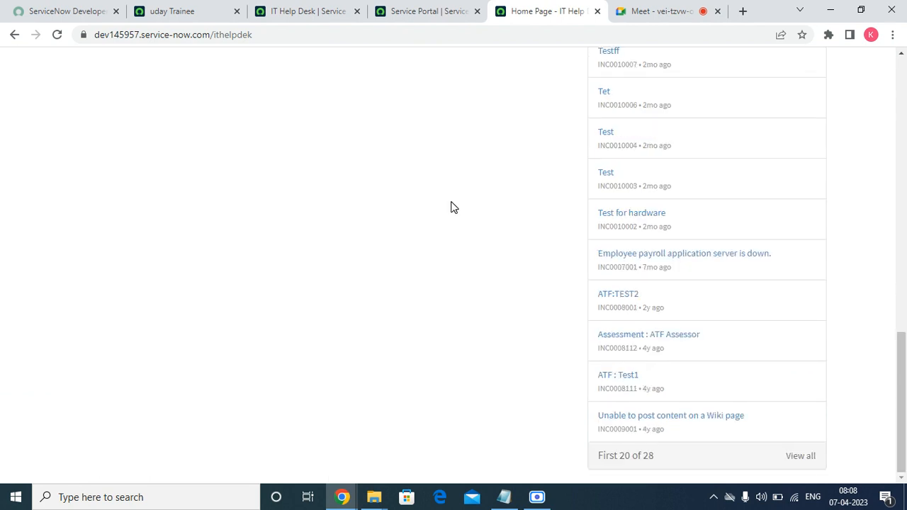
scroll(456, 225, "up", 15)
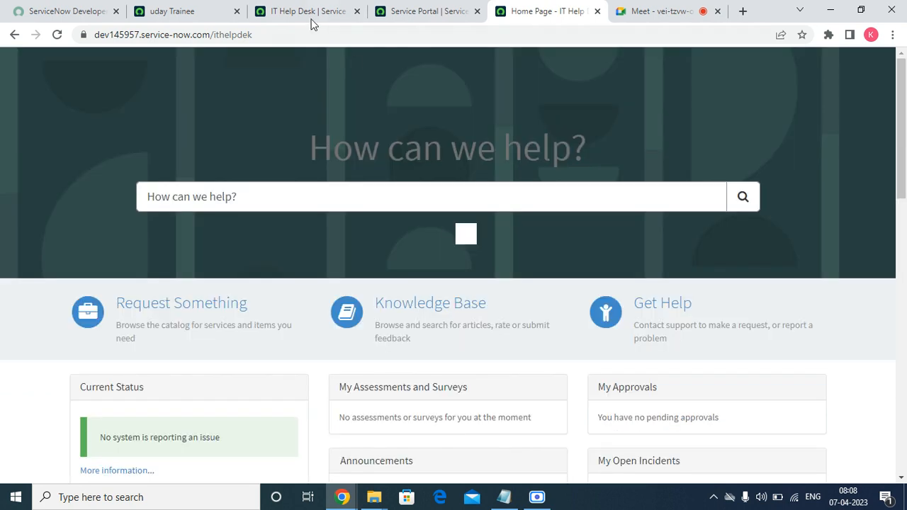
Check the Service Portal record for reference and set the IT Help Desk portal's Homepage to index.
left_click(437, 9)
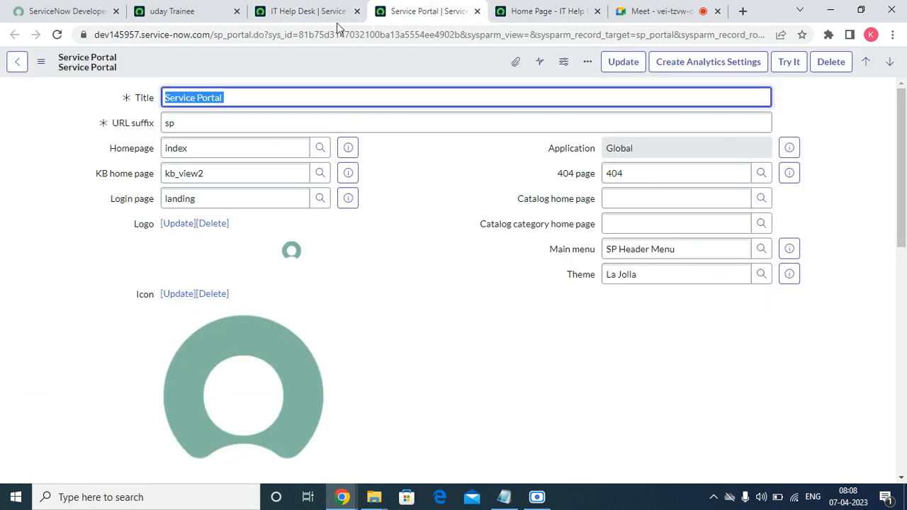
left_click(284, 19)
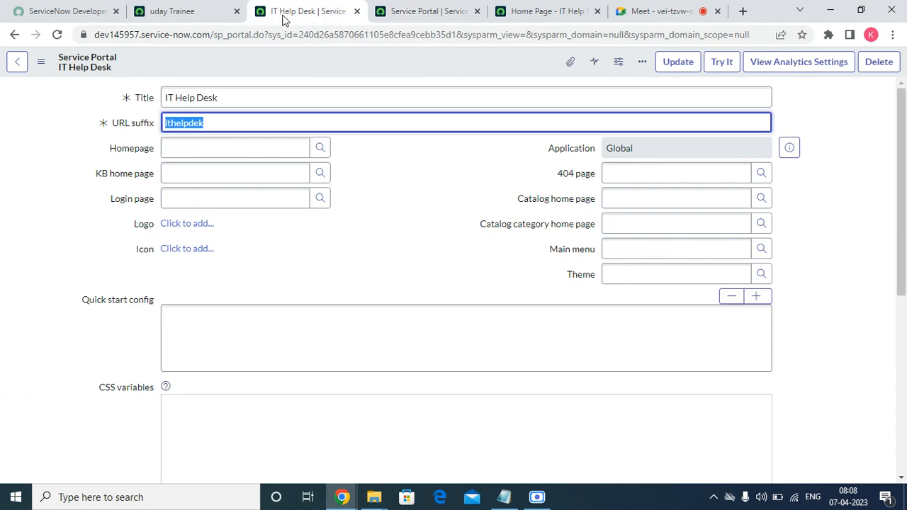
left_click(258, 147)
type("id")
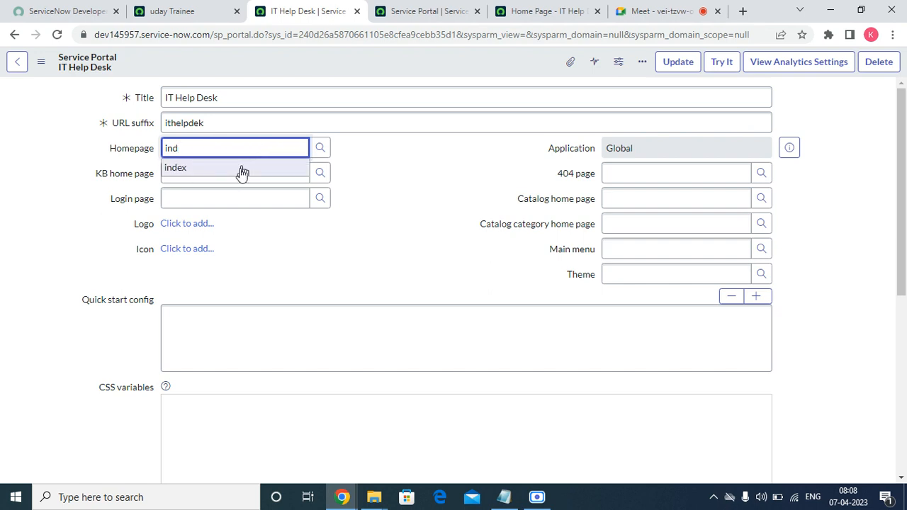
left_click(240, 168)
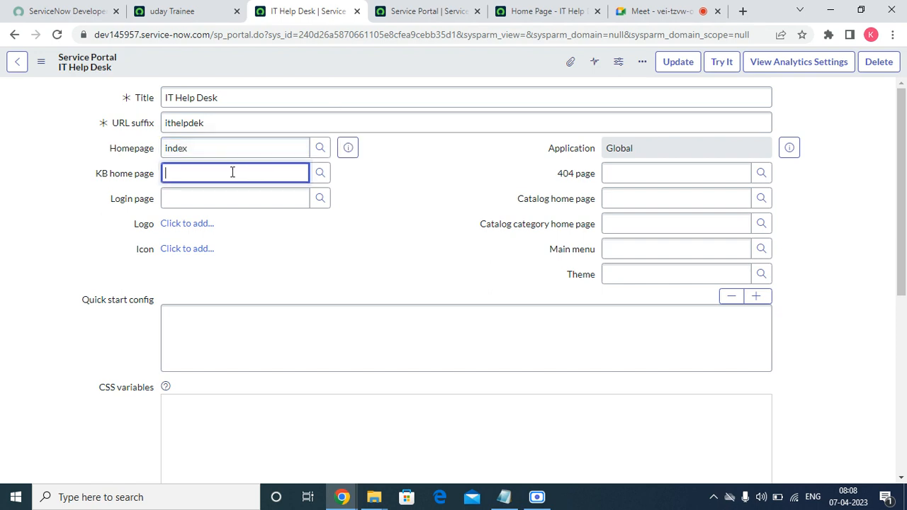
Set the IT Help Desk portal's KB home page to kb_view2 and its Login page to landing.
left_click(231, 171)
type("kb_")
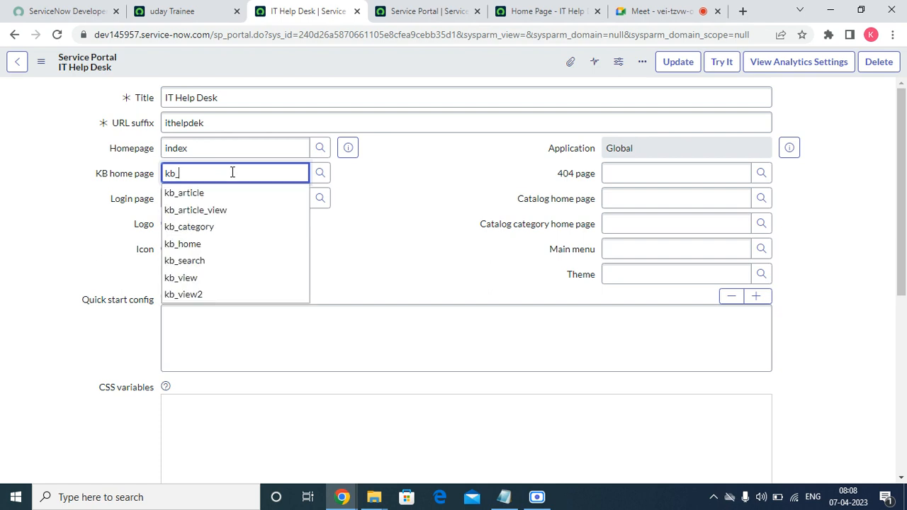
left_click(224, 294)
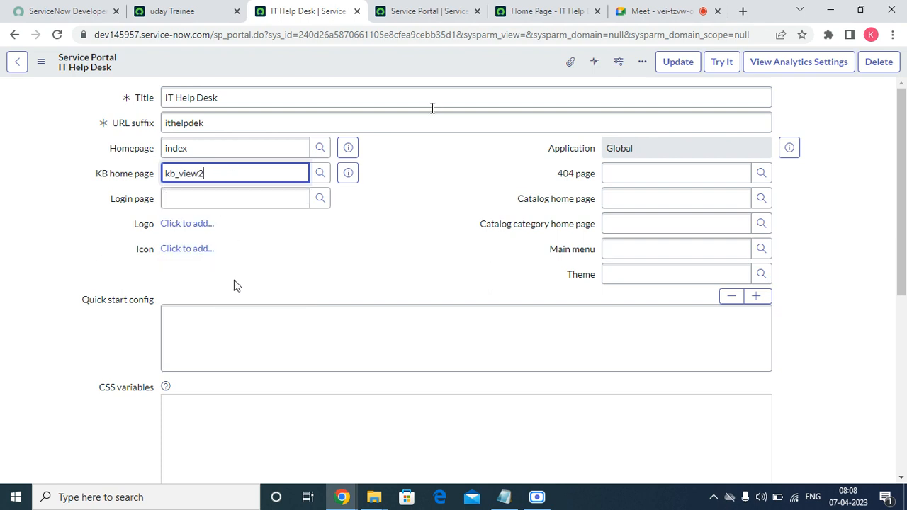
left_click(441, 11)
left_click(317, 11)
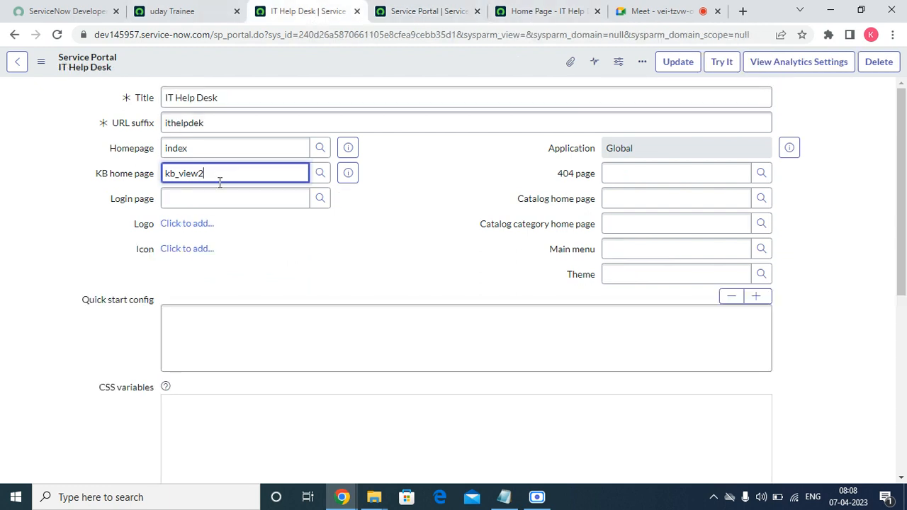
left_click(212, 193)
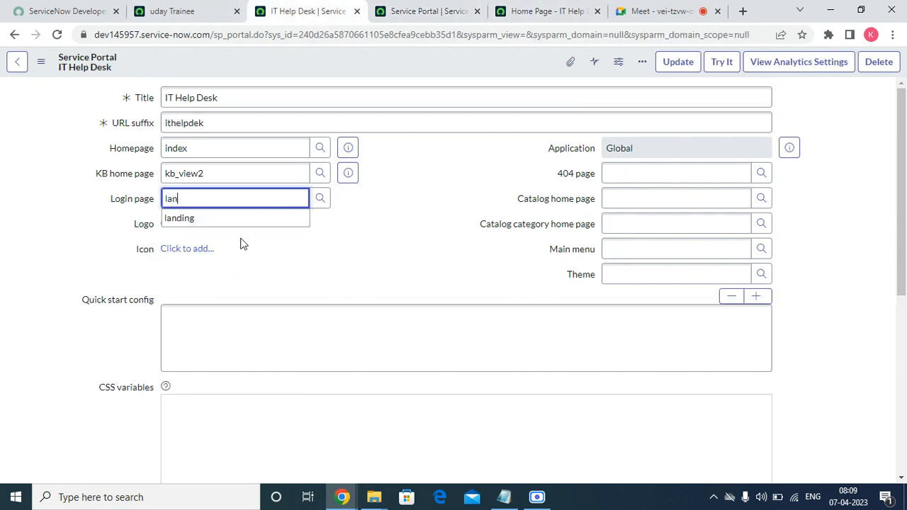
left_click(239, 219)
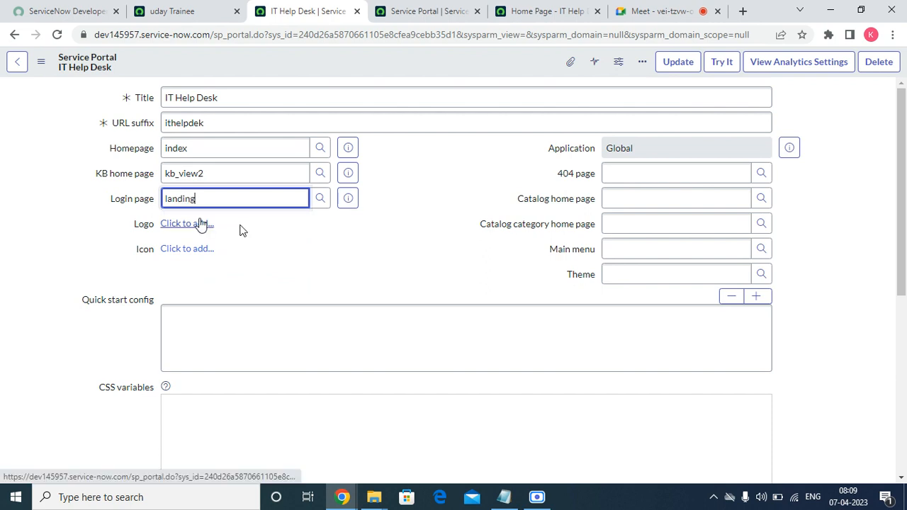
Open the image upload page for the portal's Logo, check the Downloads folder for a file, and cancel the file selection.
left_click(201, 224)
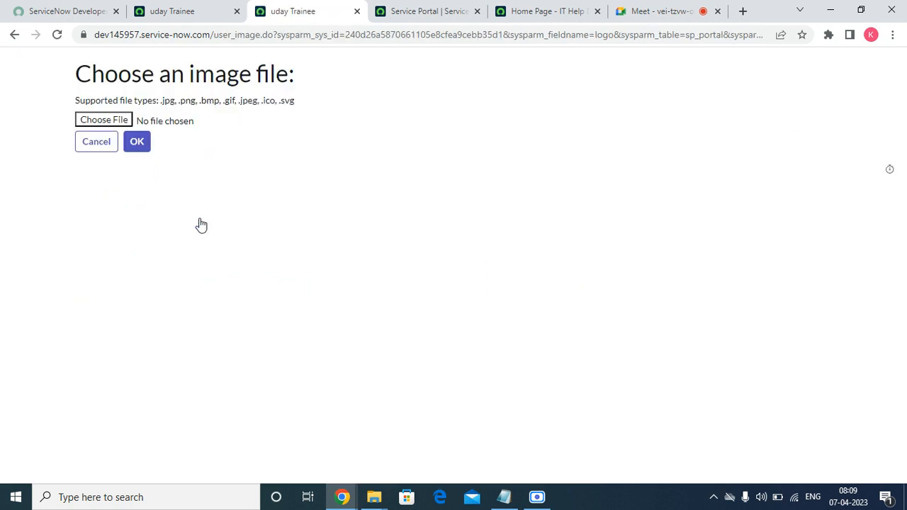
left_click(104, 120)
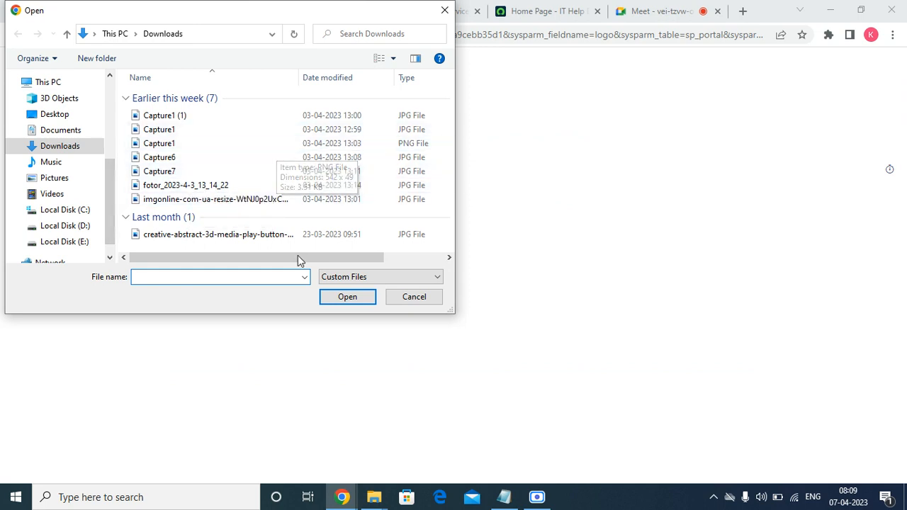
left_click(402, 302)
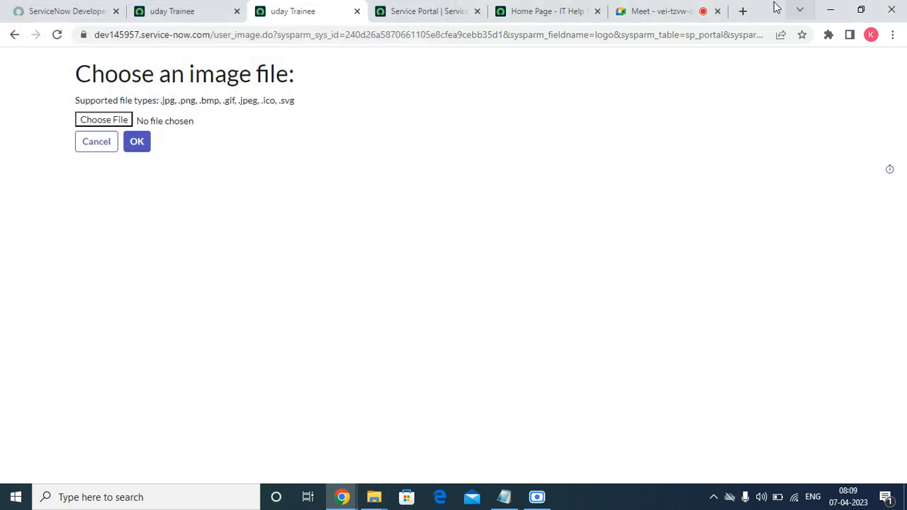
Search Google for "sample logo png" in a new browser tab.
left_click(743, 10)
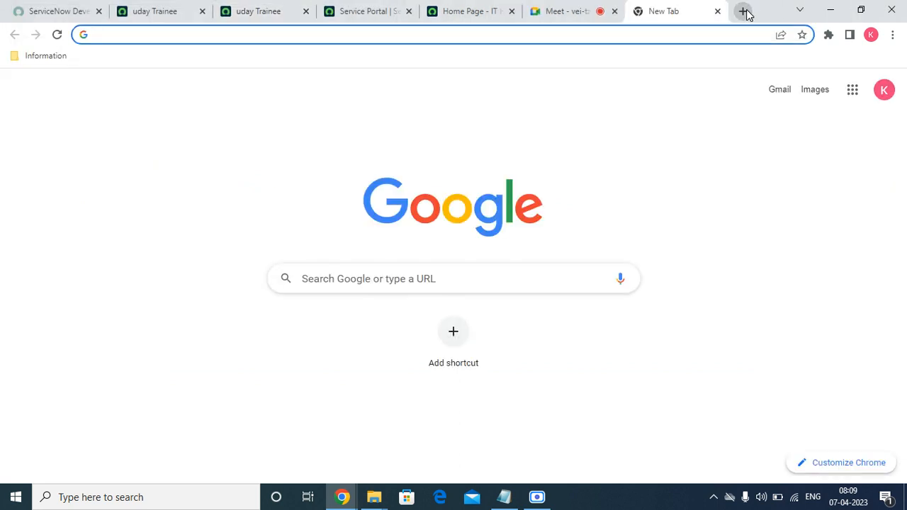
type("smmp e")
key("BackSpace")
key("BackSpace")
key("BackSpace")
key("BackSpace")
key("BackSpace")
key("BackSpace")
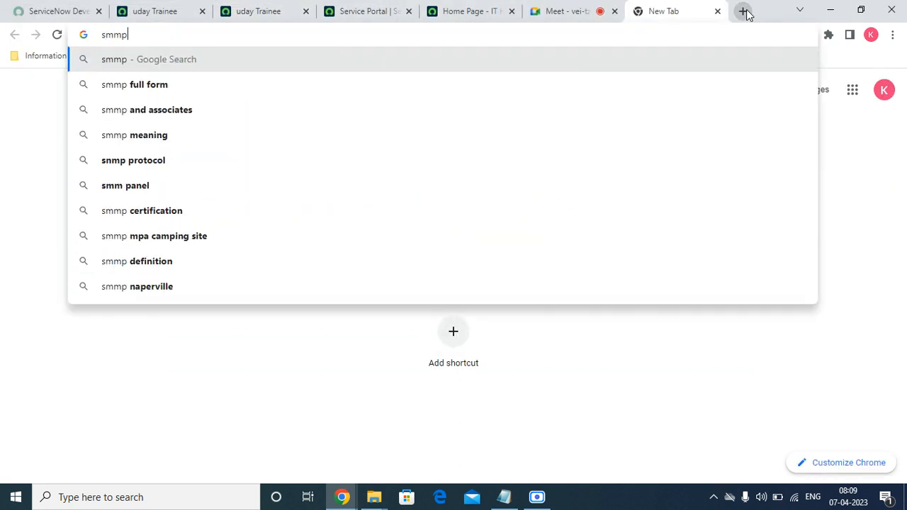
type("sample lo")
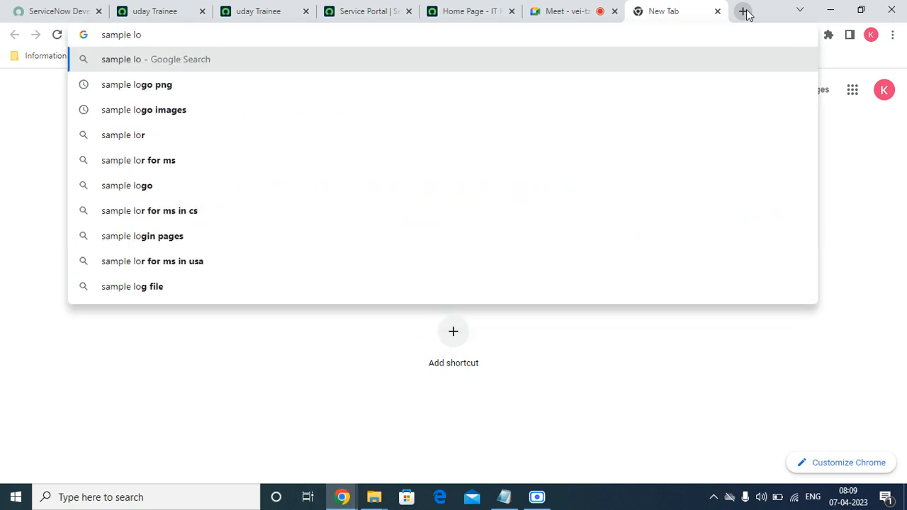
key("Down")
key("Return")
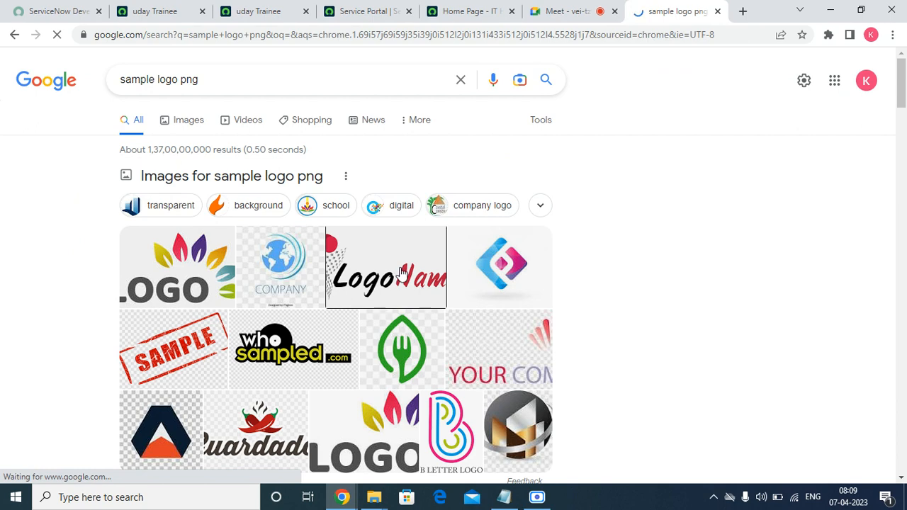
Save the LogoName image from the search results to the Downloads folder as a PNG named images.
left_click(402, 273)
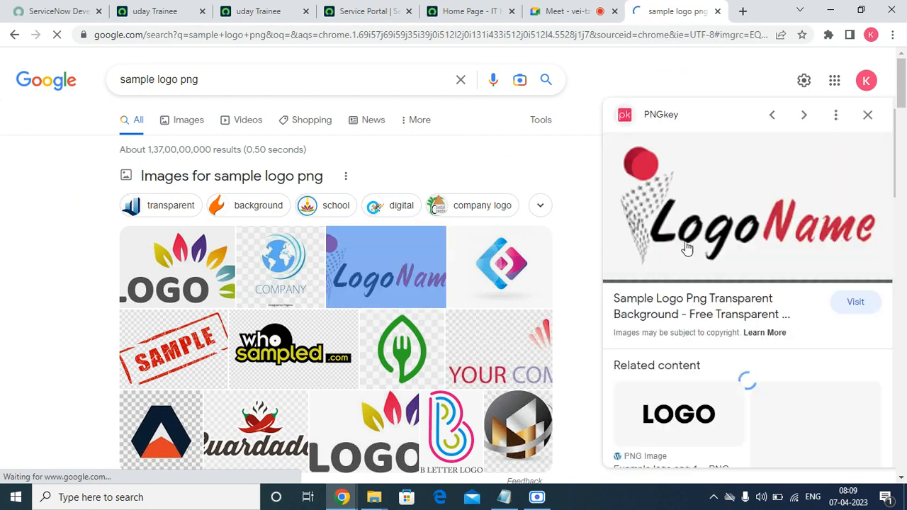
right_click(734, 199)
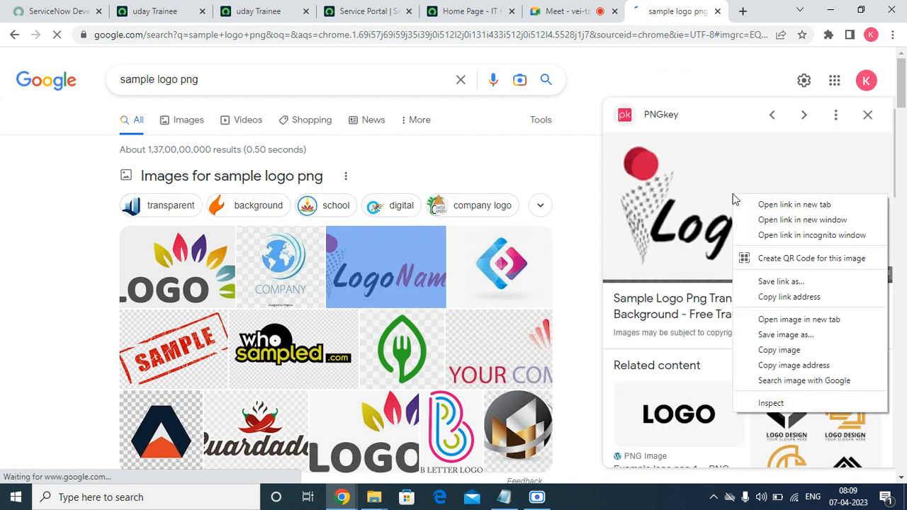
left_click(787, 334)
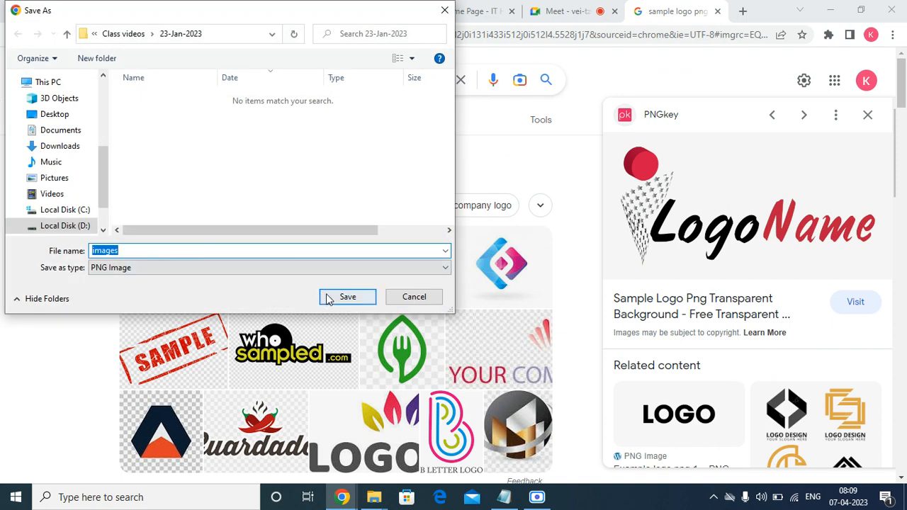
left_click(56, 134)
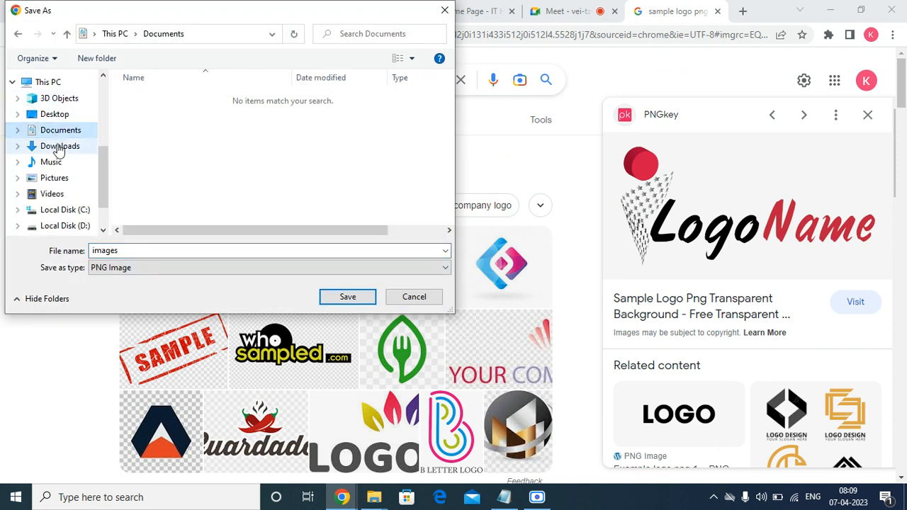
left_click(58, 147)
left_click(362, 301)
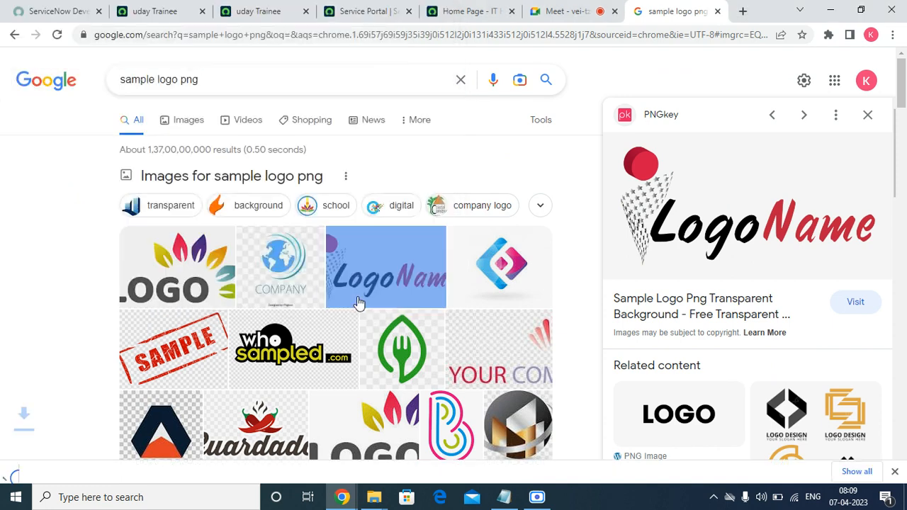
Return to the IT Help Desk portal's logo upload page and upload images.png from Downloads as the Logo.
left_click(357, 8)
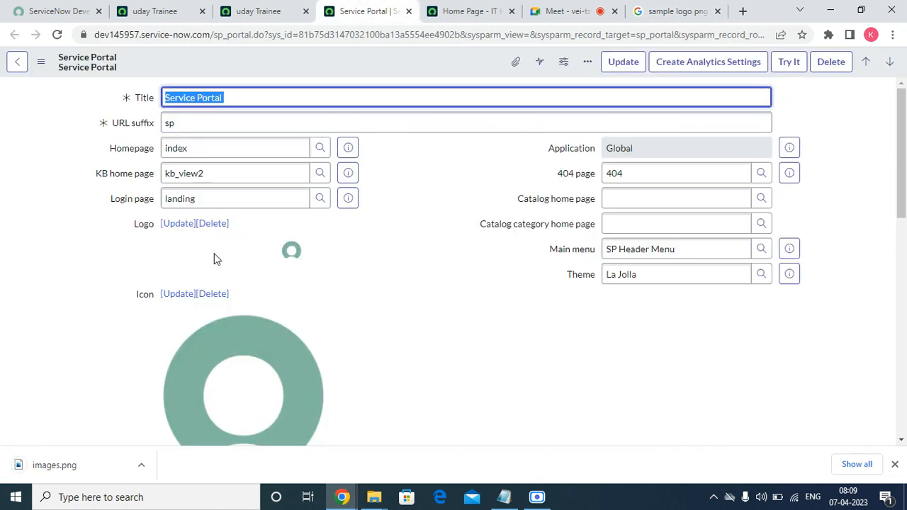
left_click(246, 9)
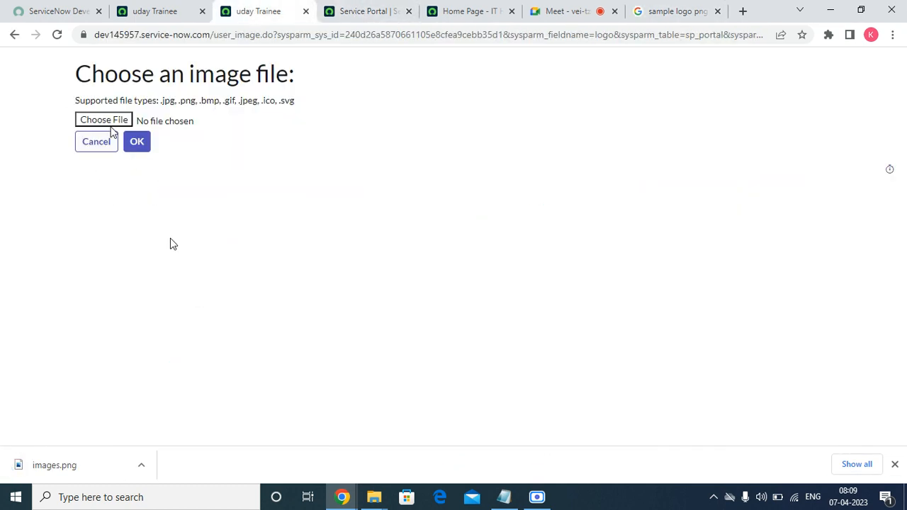
left_click(110, 122)
double_click(154, 116)
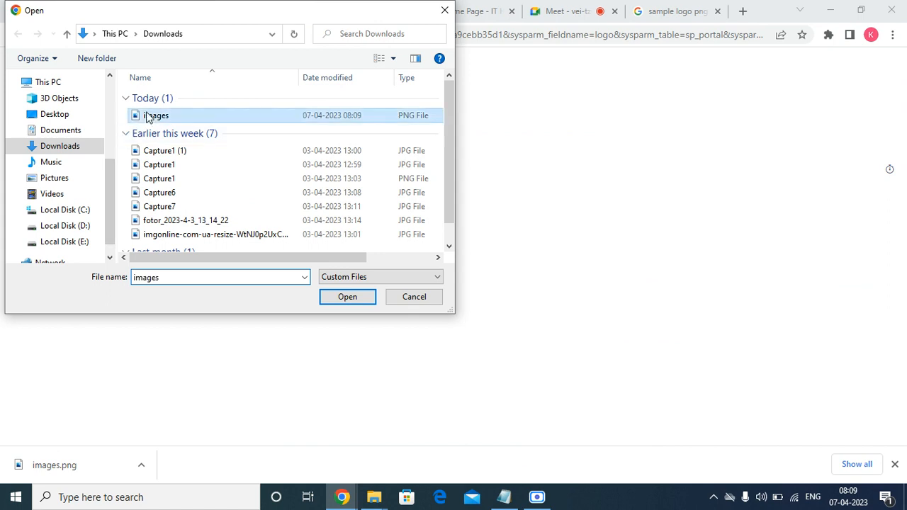
left_click(138, 142)
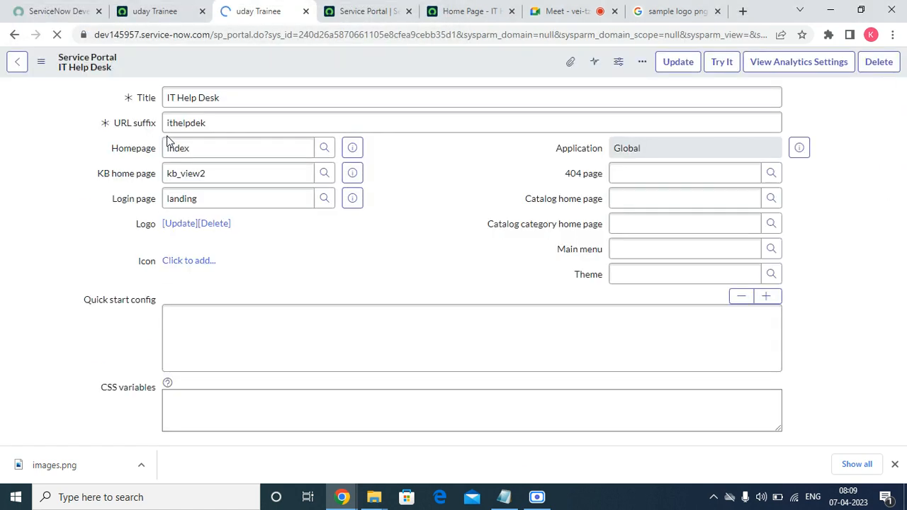
Upload images.png from the Downloads folder as the IT Help Desk portal's Icon.
left_click(191, 343)
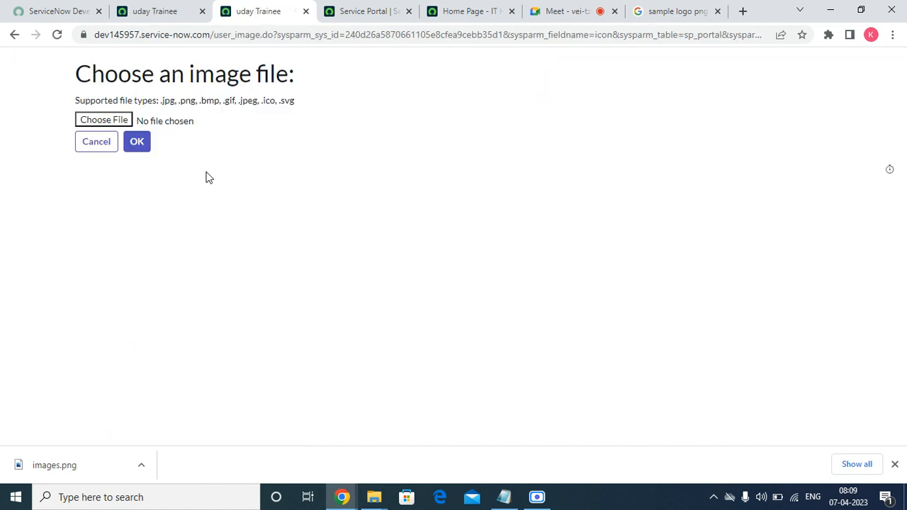
left_click(107, 122)
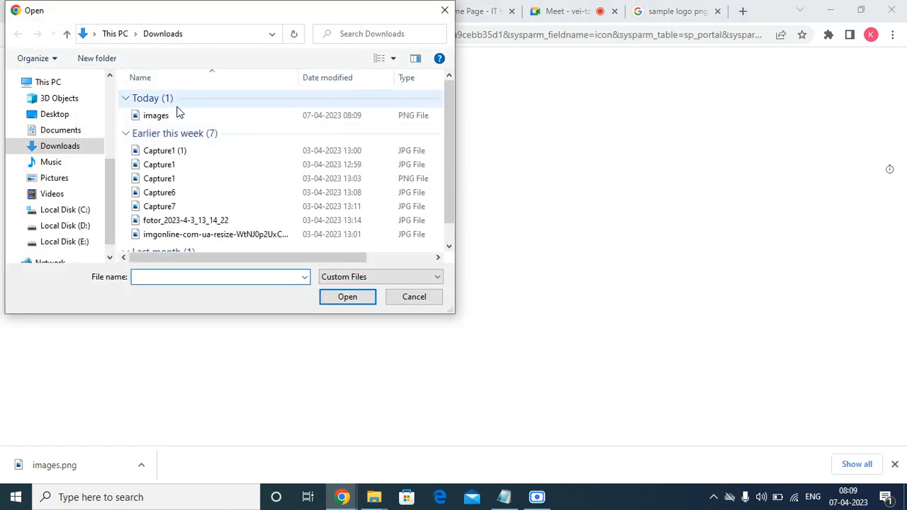
double_click(178, 117)
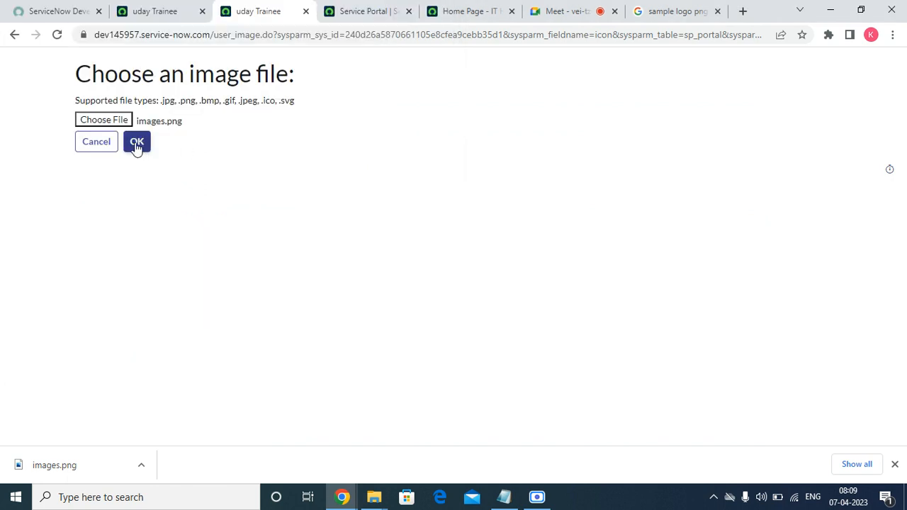
left_click(137, 143)
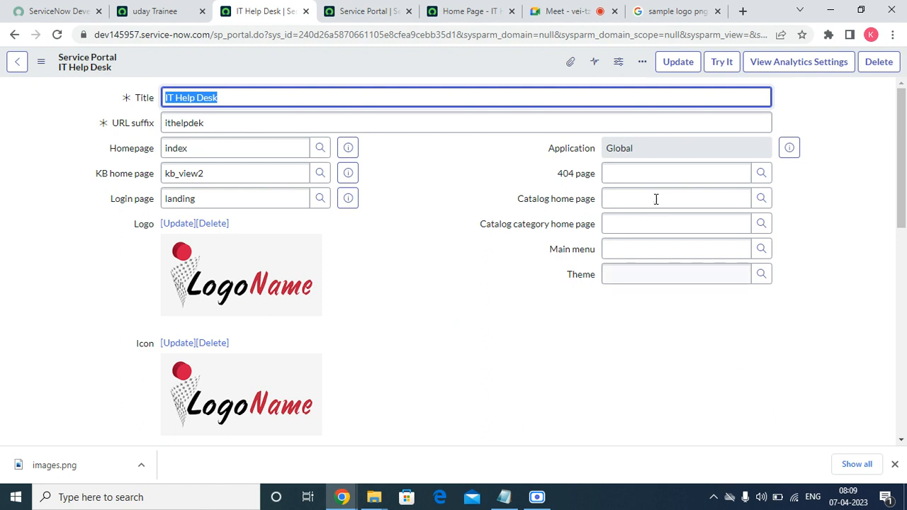
Check the Service Portal record for reference and set the IT Help Desk portal's 404 page to 404.
left_click(628, 168)
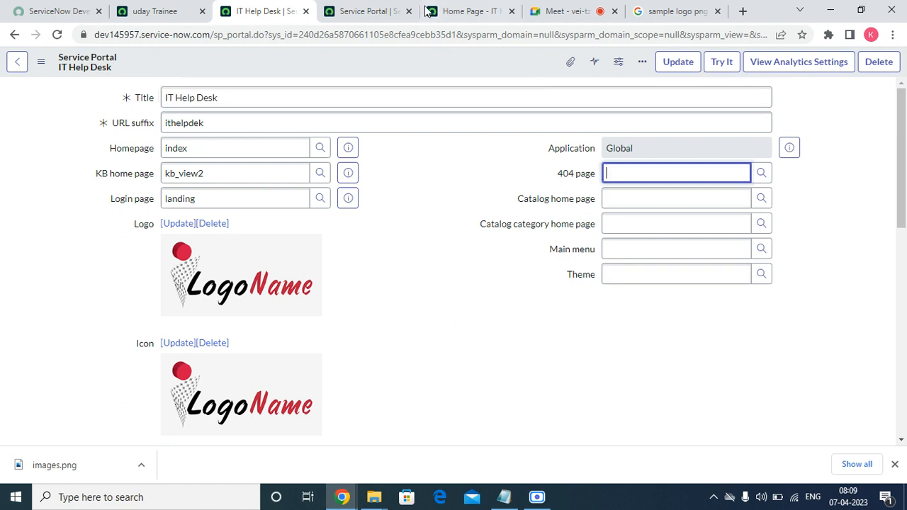
left_click(417, 11)
left_click(261, 13)
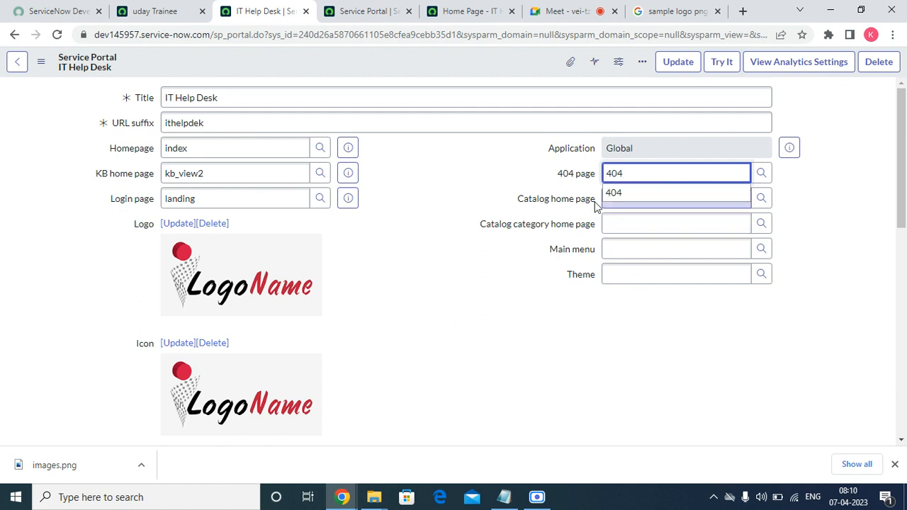
left_click(626, 196)
Check the Service Portal record for reference and set the IT Help Desk portal's Main menu to SP Header Menu.
left_click(397, 13)
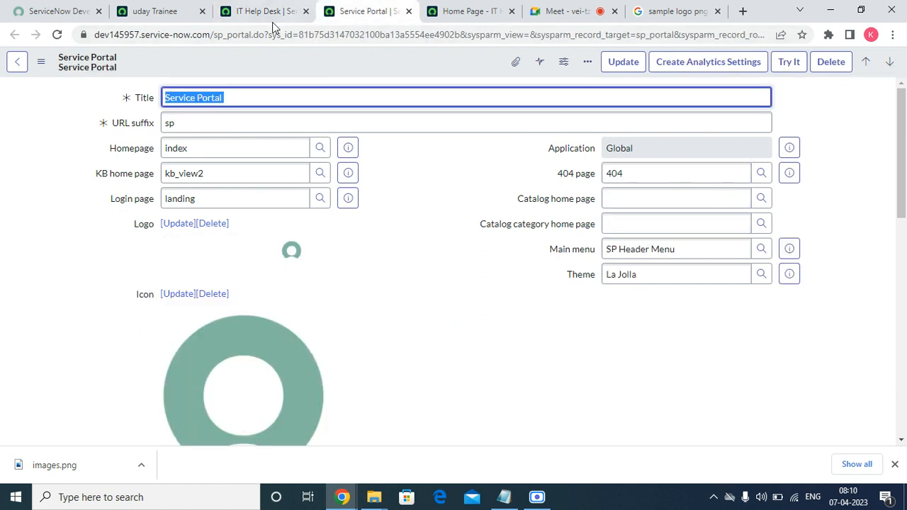
left_click(235, 18)
left_click(691, 251)
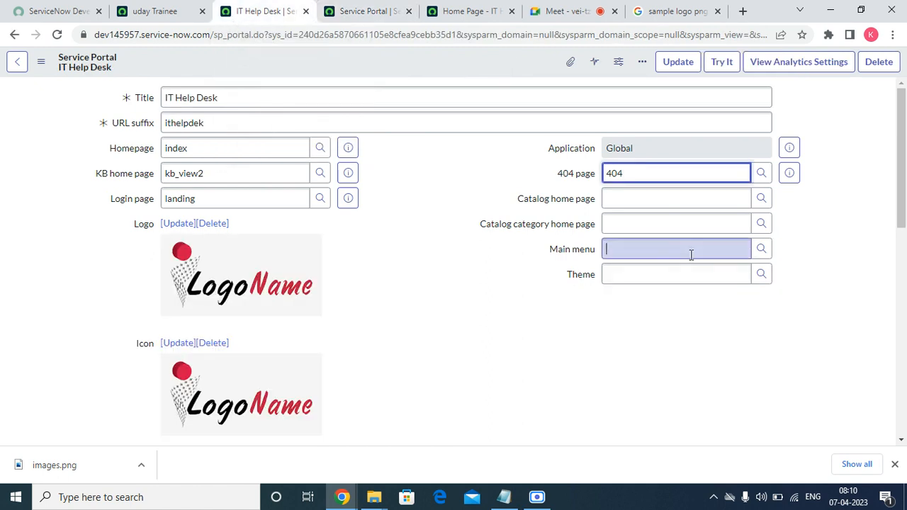
type("sp")
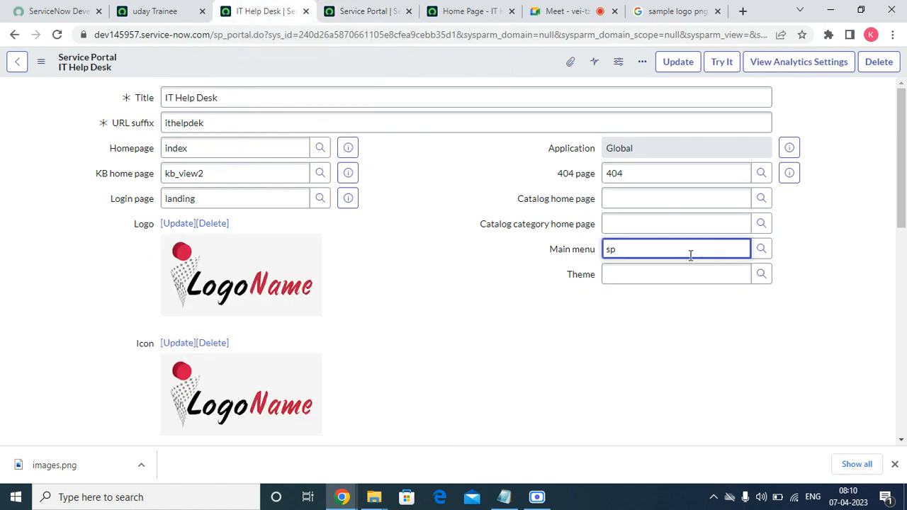
left_click(678, 288)
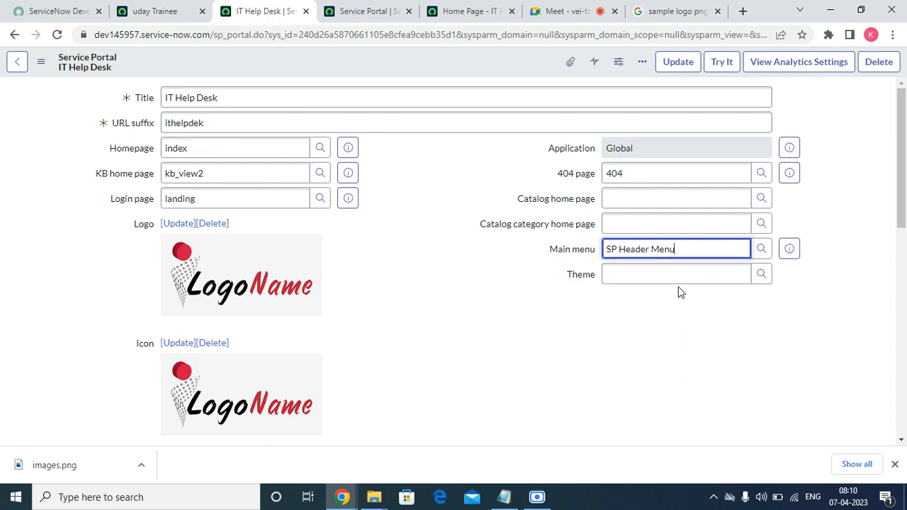
Look through the available themes and set the IT Help Desk portal's Theme to CSM Default.
left_click(681, 281)
type("l")
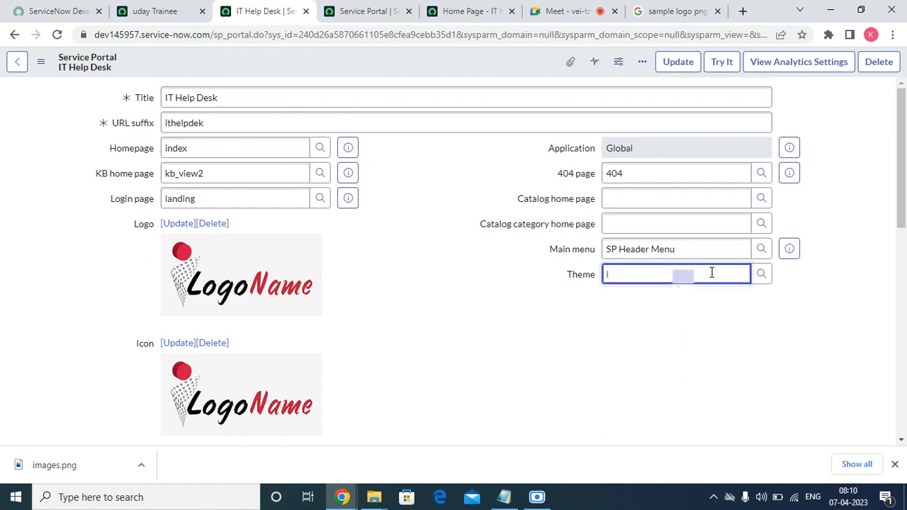
left_click(761, 276)
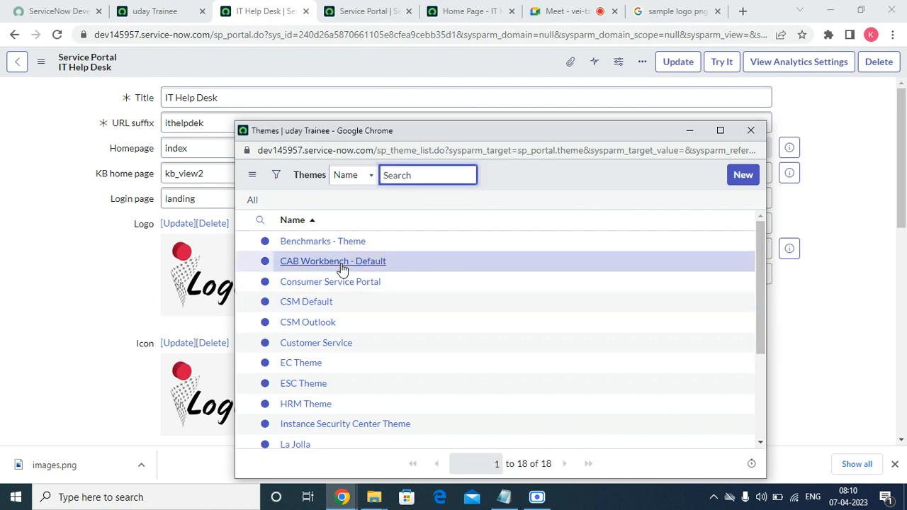
scroll(411, 324, "down", 3)
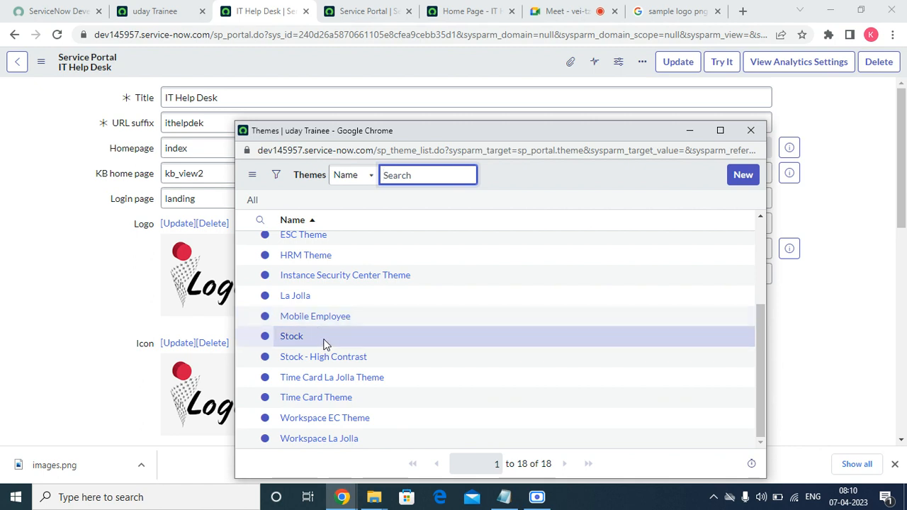
scroll(324, 343, "up", 3)
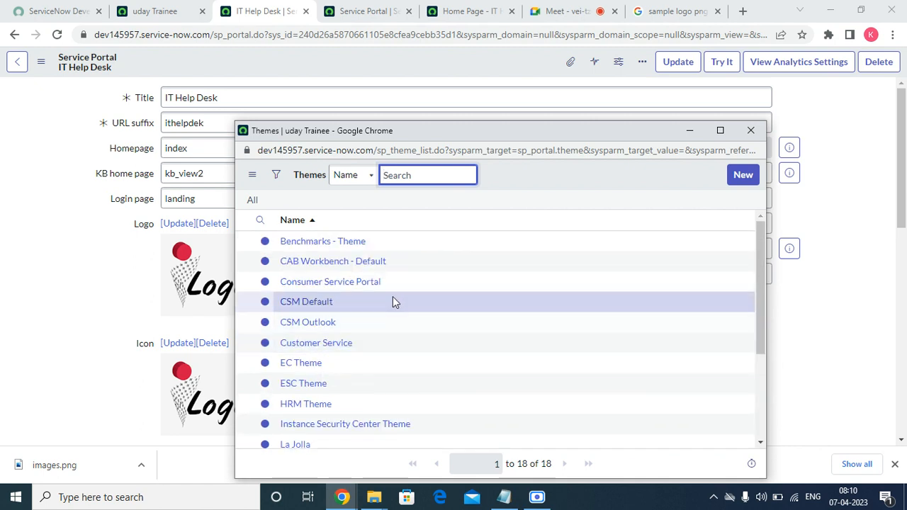
left_click(338, 304)
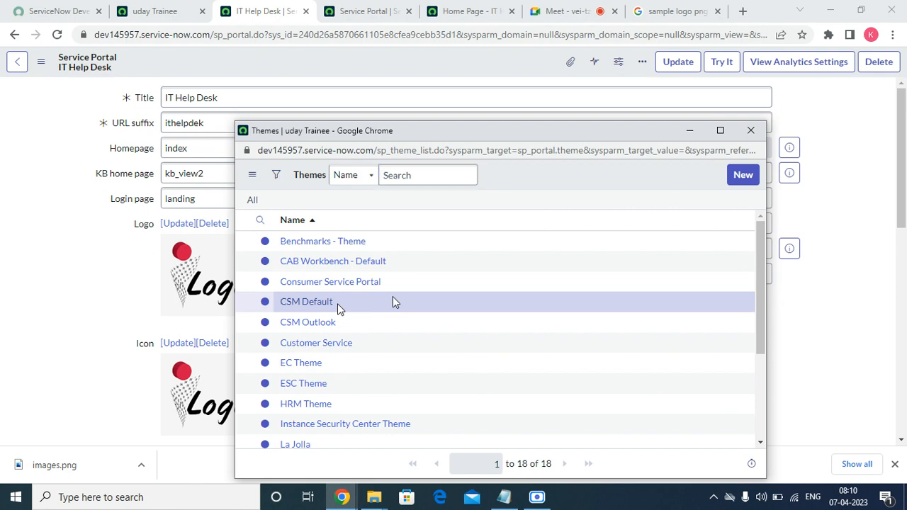
left_click(329, 303)
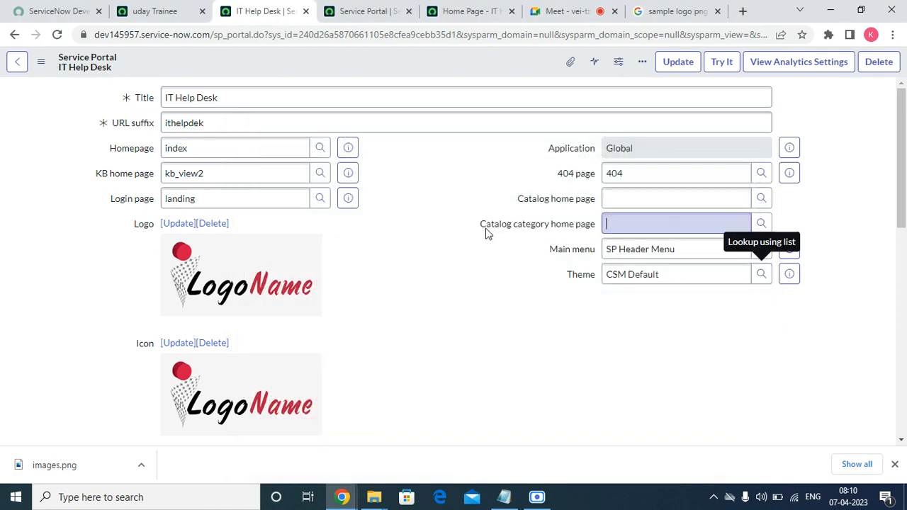
Save the IT Help Desk portal record and reload the portal's home page to check its appearance.
scroll(460, 241, "down", 10)
scroll(443, 257, "up", 10)
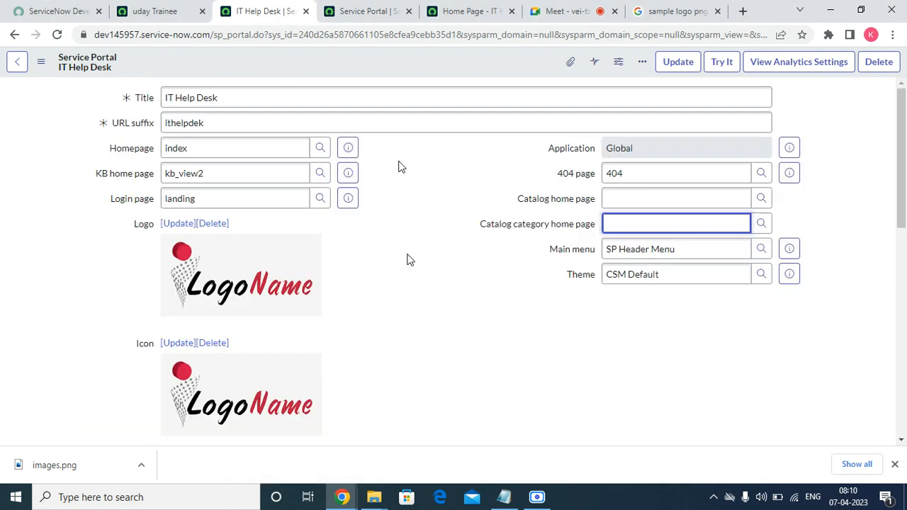
right_click(389, 59)
left_click(406, 59)
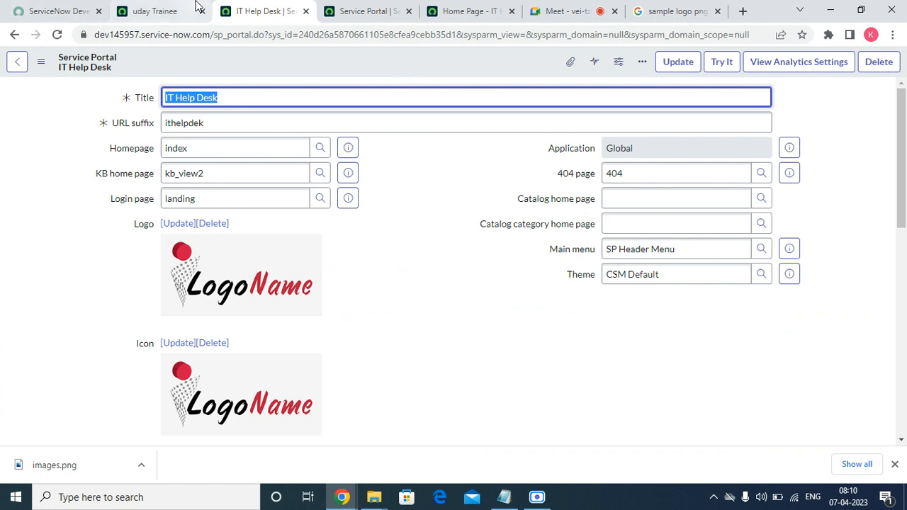
left_click(460, 10)
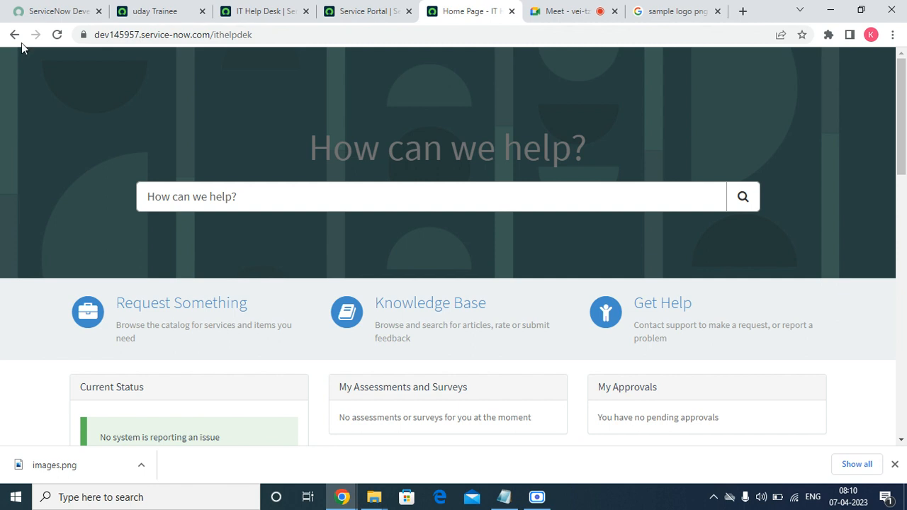
left_click(57, 37)
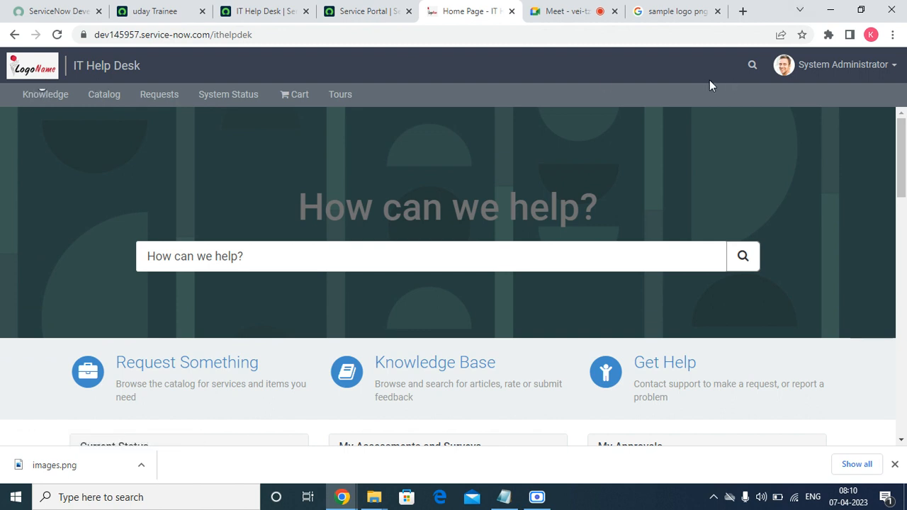
Change the IT Help Desk portal's Theme to La Jolla and save the record.
left_click(289, 14)
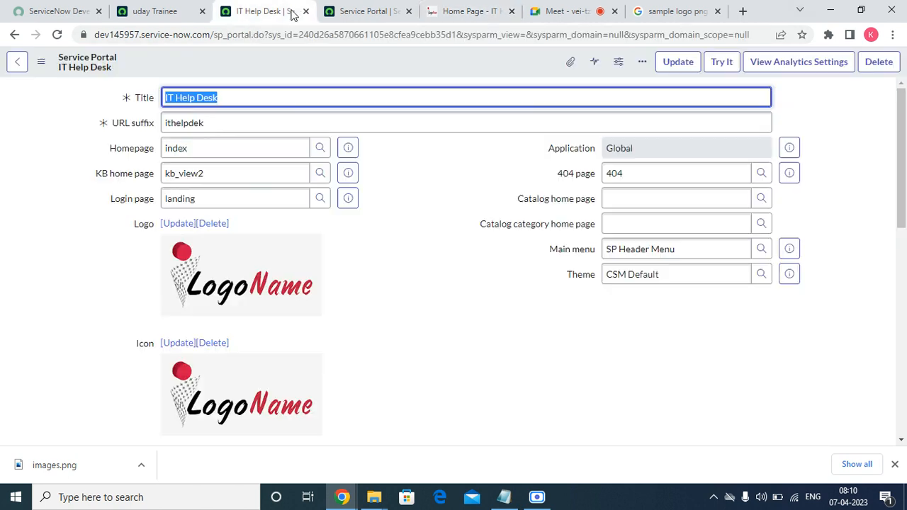
triple_click(710, 266)
key("BackSpace")
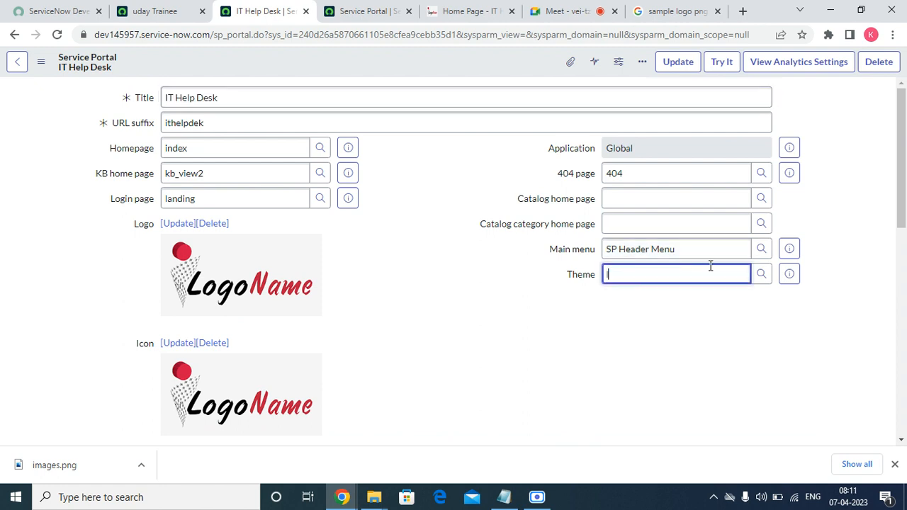
type("l")
left_click(656, 294)
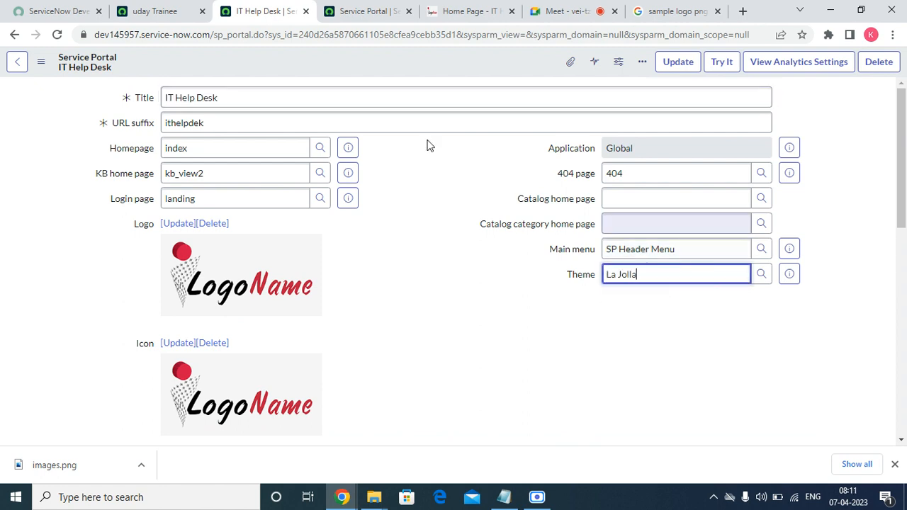
right_click(366, 64)
left_click(389, 70)
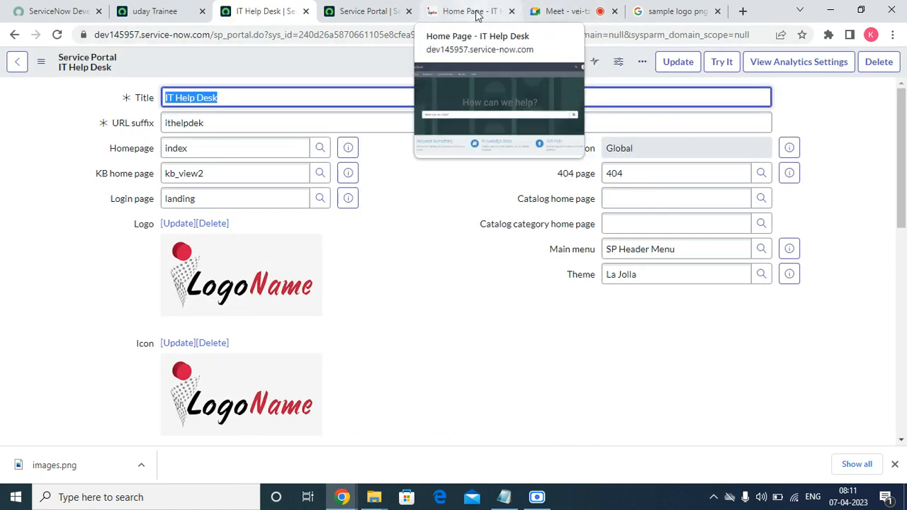
Reload the IT Help Desk home page to view the La Jolla theme, and return to the portal record.
left_click(471, 11)
left_click(57, 34)
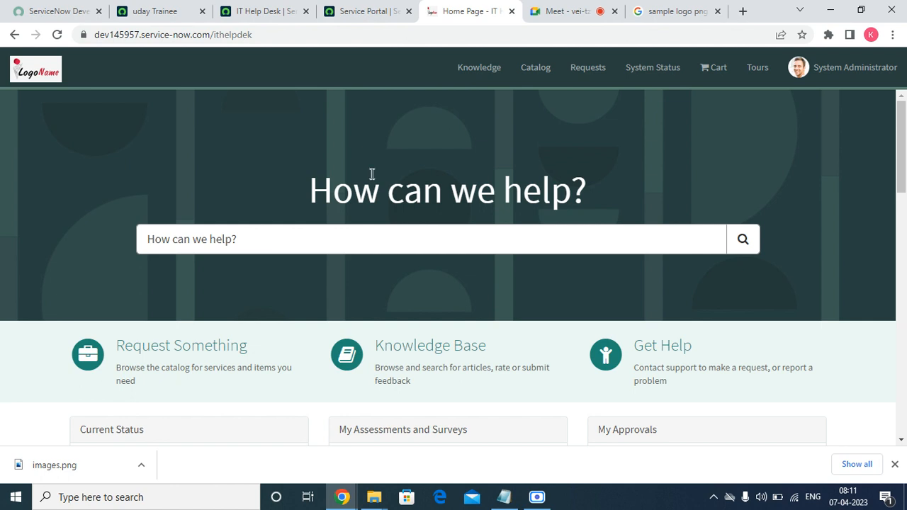
left_click(267, 11)
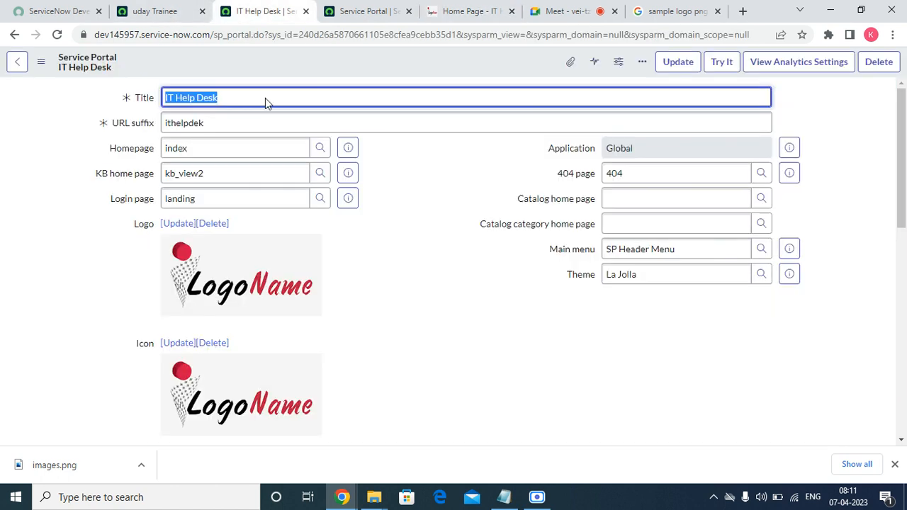
Change the IT Help Desk portal's Theme to Customer Service and save the record.
left_click(763, 275)
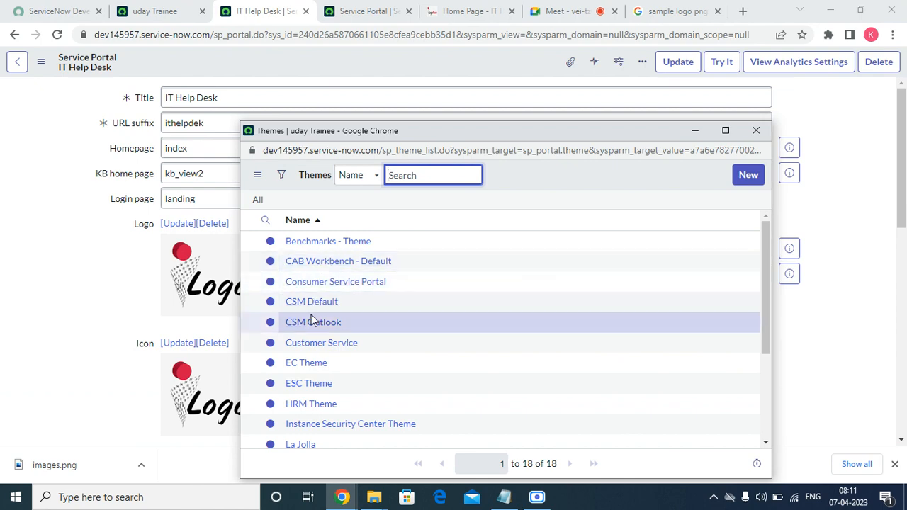
left_click(310, 346)
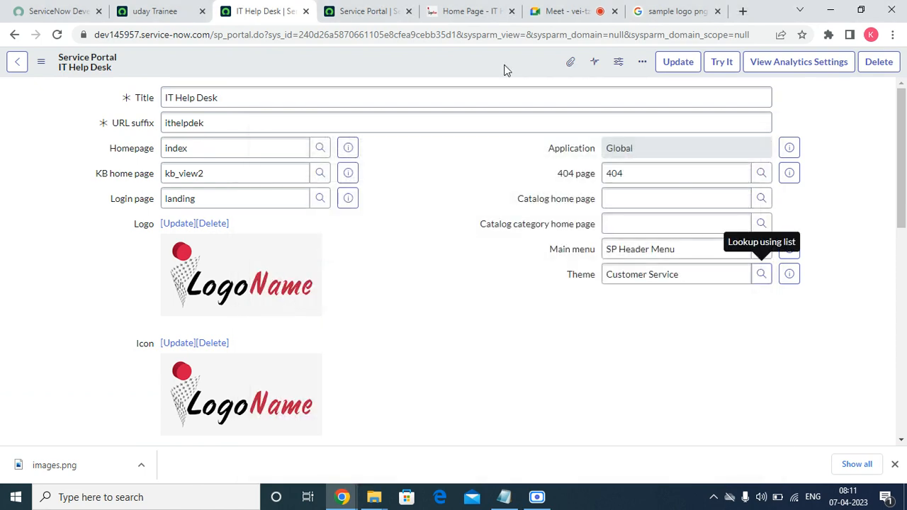
right_click(504, 68)
left_click(522, 75)
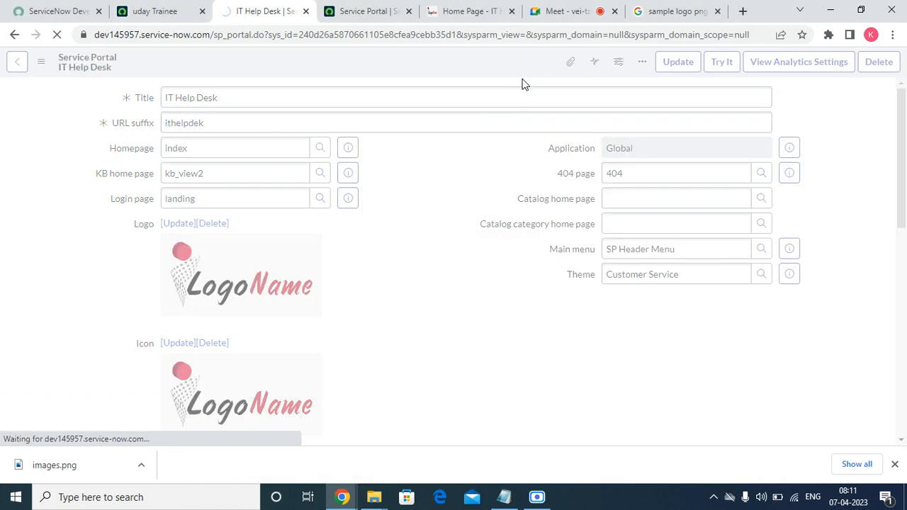
Close the sample logo search page, reload the IT Help Desk home page to check the Customer Service theme, and return to the portal record.
left_click(718, 12)
left_click(546, 8)
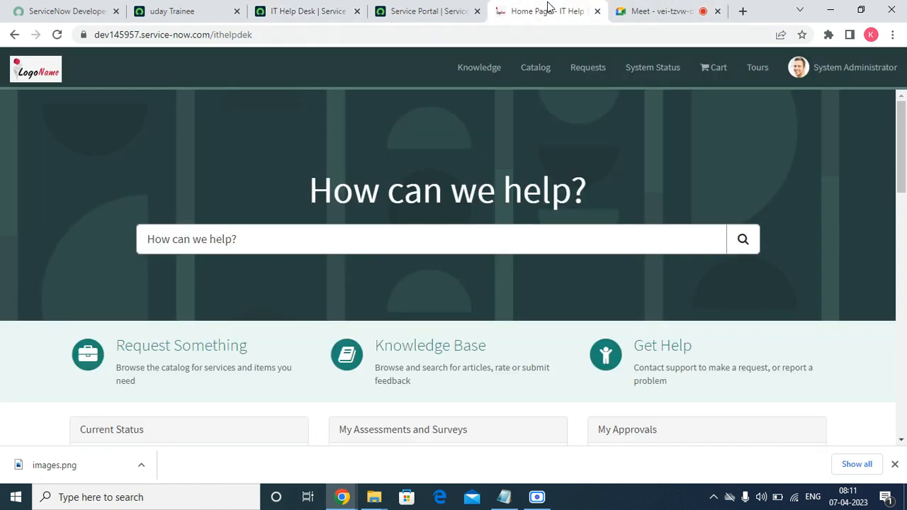
left_click(58, 35)
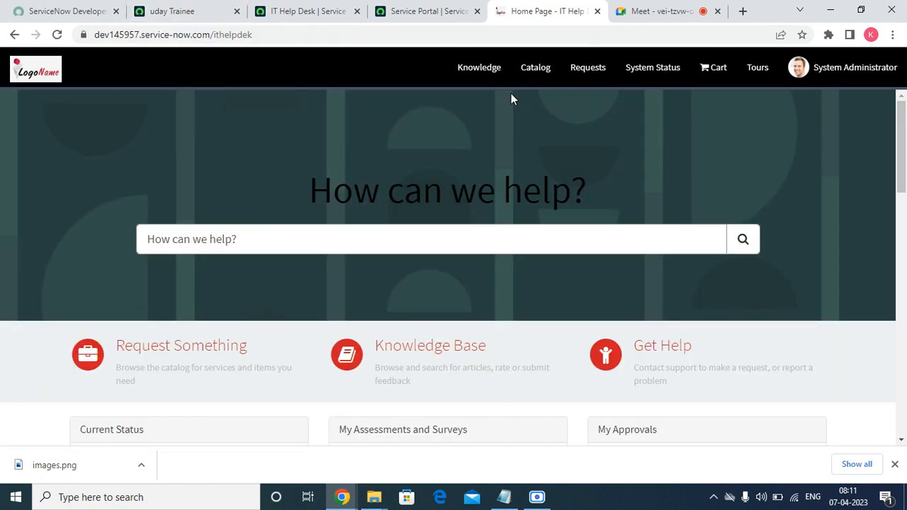
left_click(343, 12)
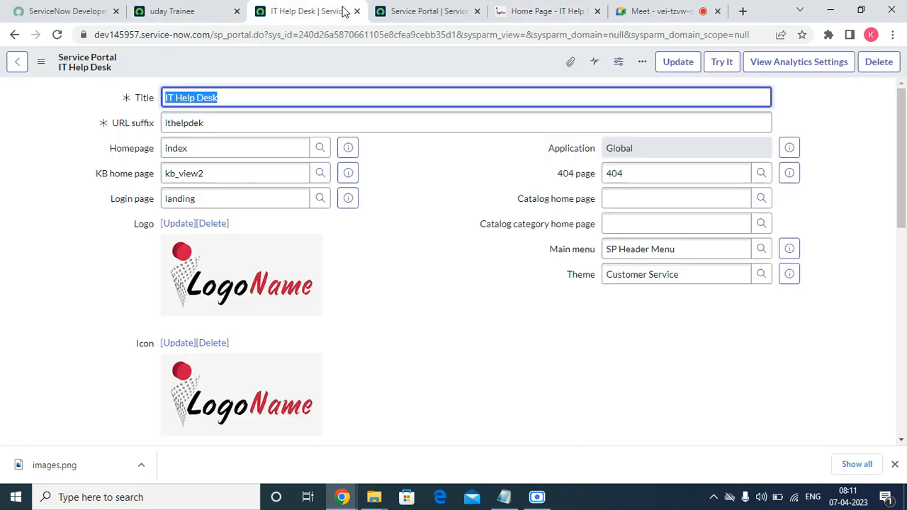
Change the IT Help Desk portal's Theme to Workspace La Jolla and save the record.
left_click(762, 274)
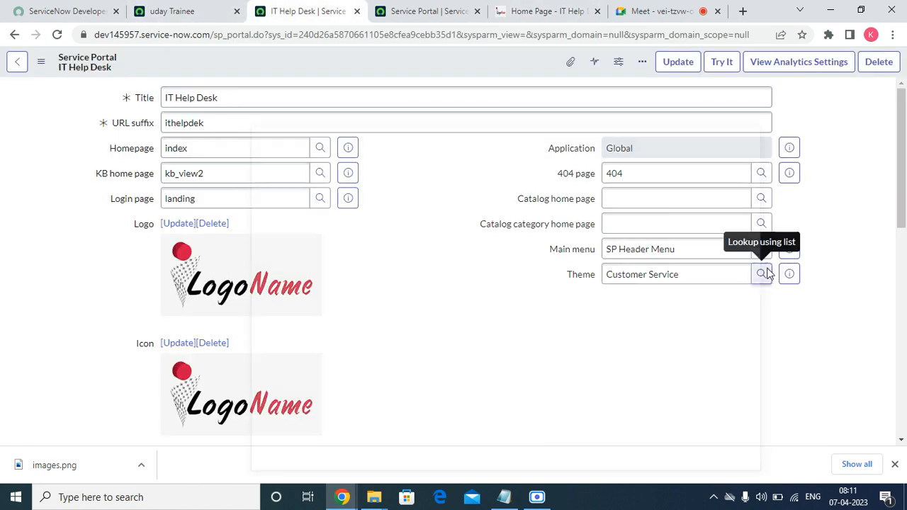
scroll(332, 376, "down", 3)
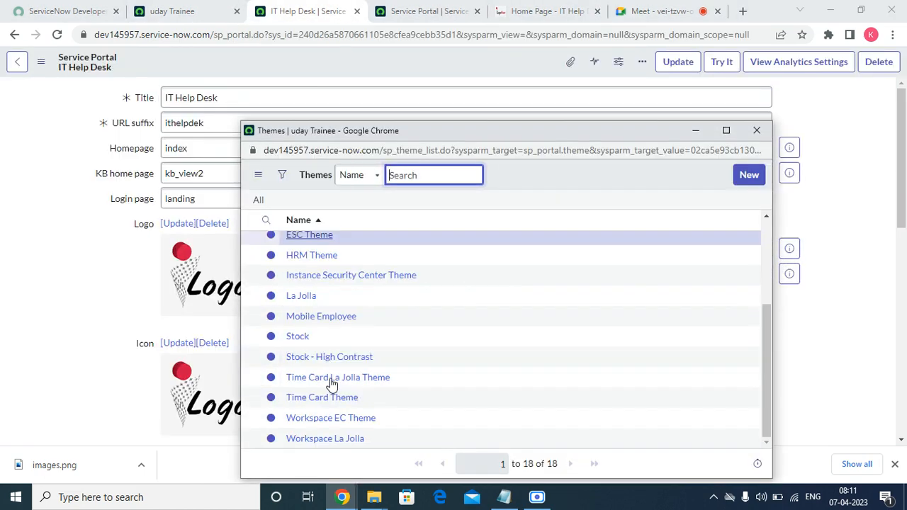
left_click(324, 439)
right_click(445, 71)
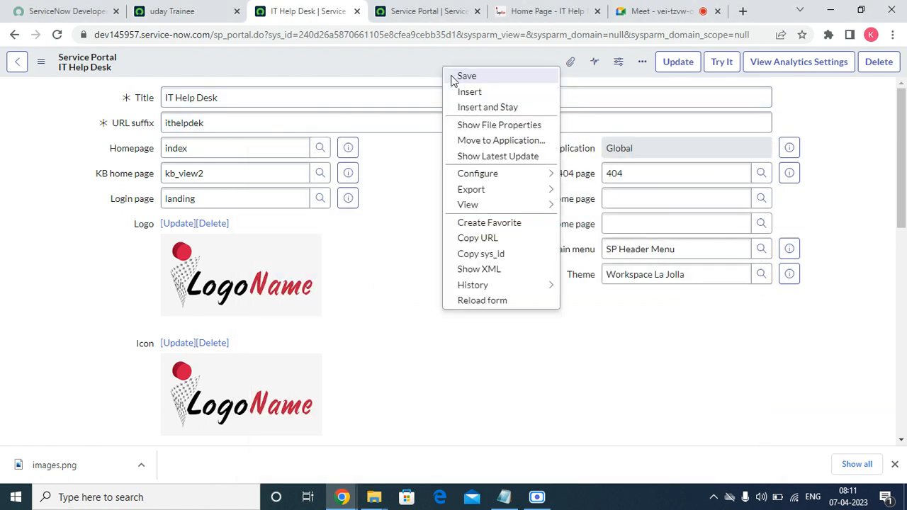
left_click(455, 78)
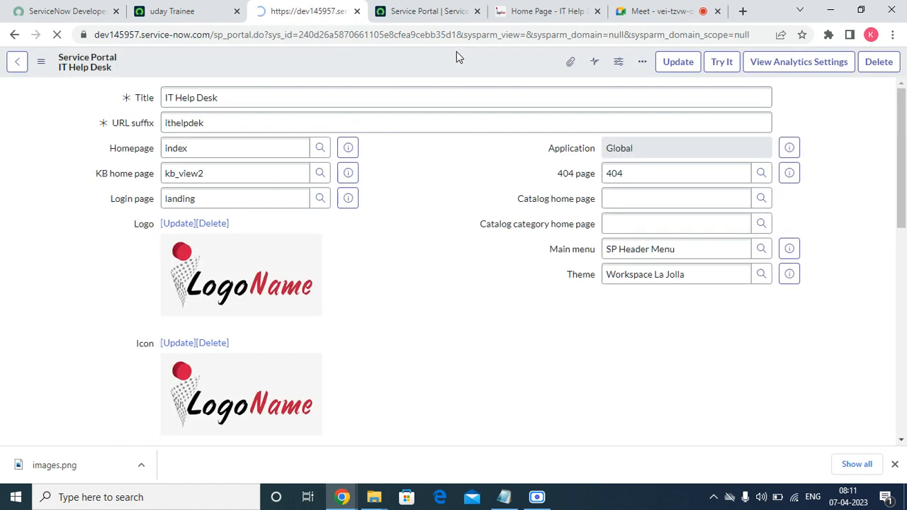
Reload the IT Help Desk home page and look through it to check the Workspace La Jolla theme.
left_click(557, 8)
left_click(58, 35)
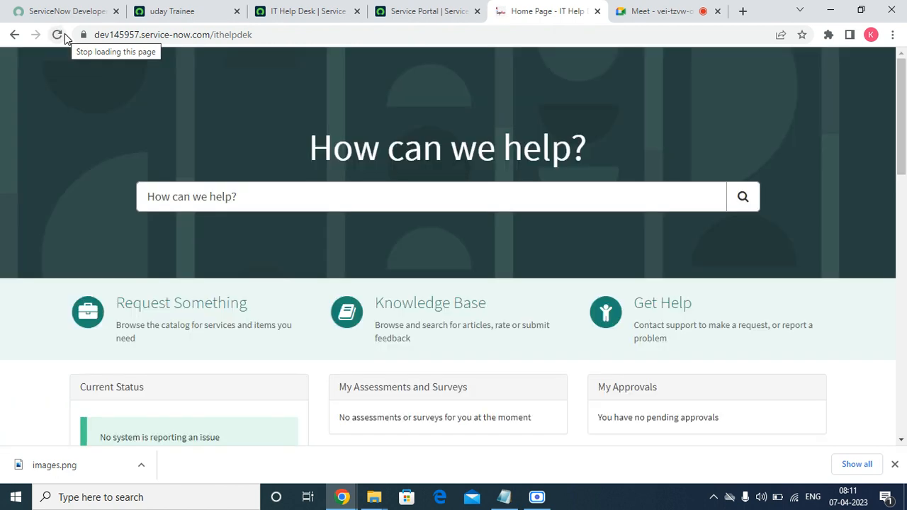
right_click(521, 161)
left_click(557, 116)
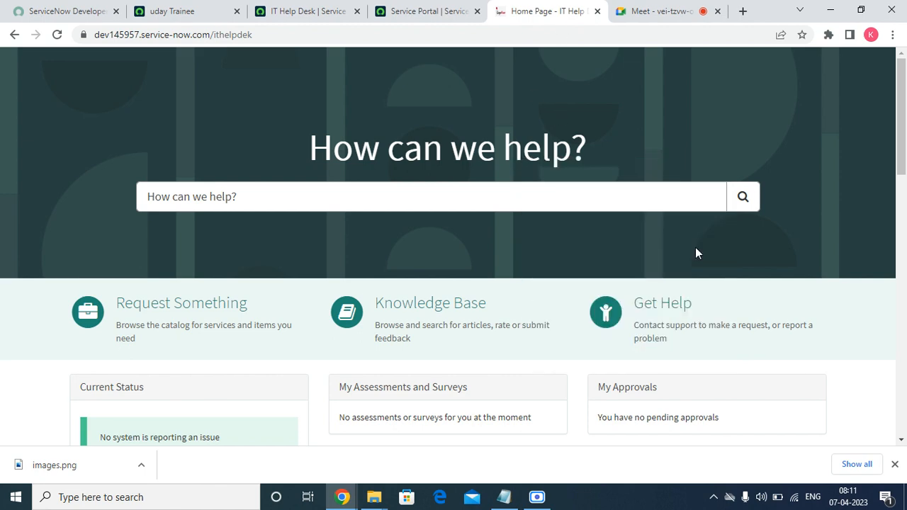
scroll(677, 371, "down", 12)
scroll(678, 371, "up", 12)
left_click(172, 10)
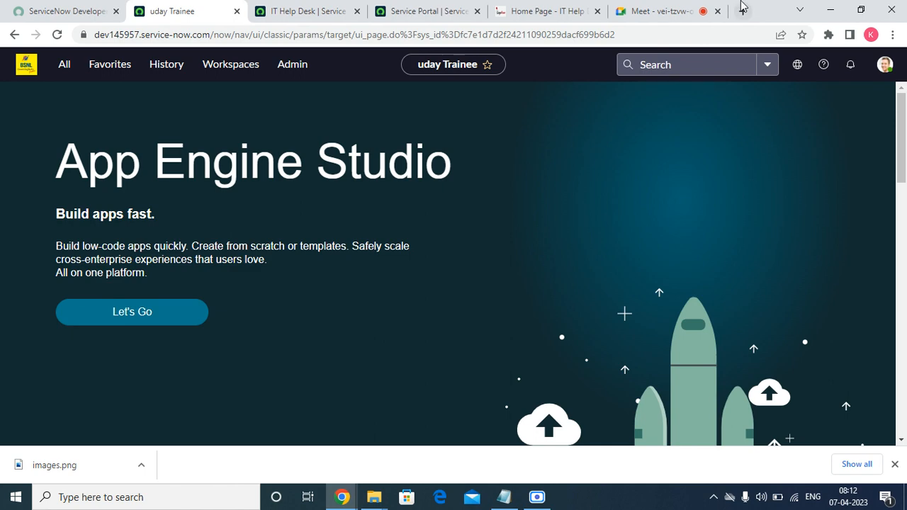
left_click(659, 11)
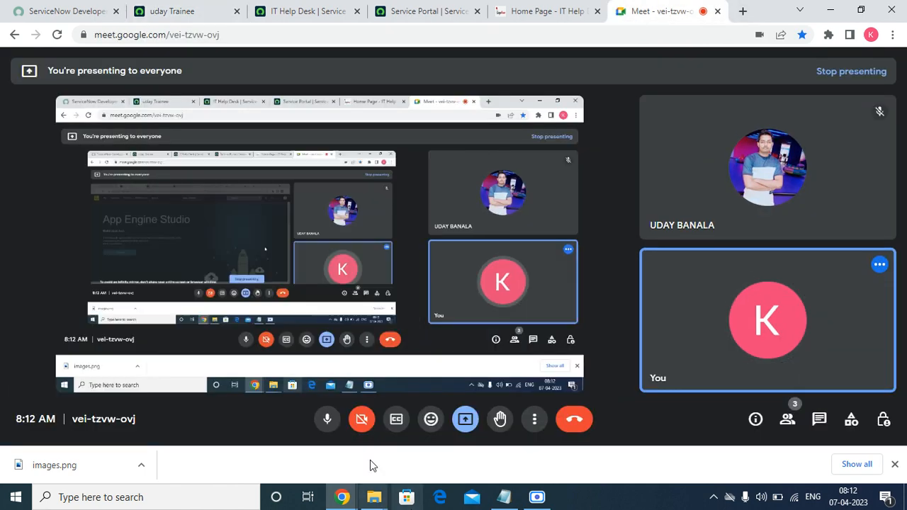
left_click(328, 423)
left_click(537, 497)
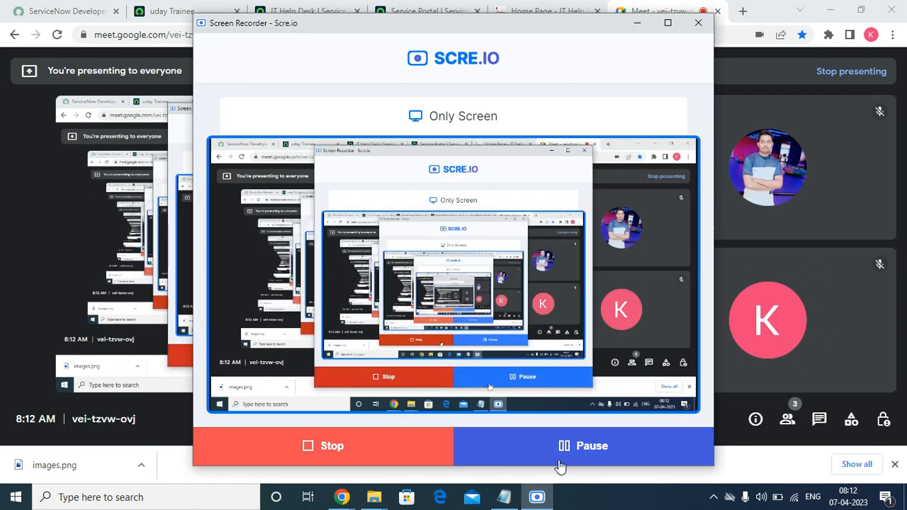
left_click(637, 22)
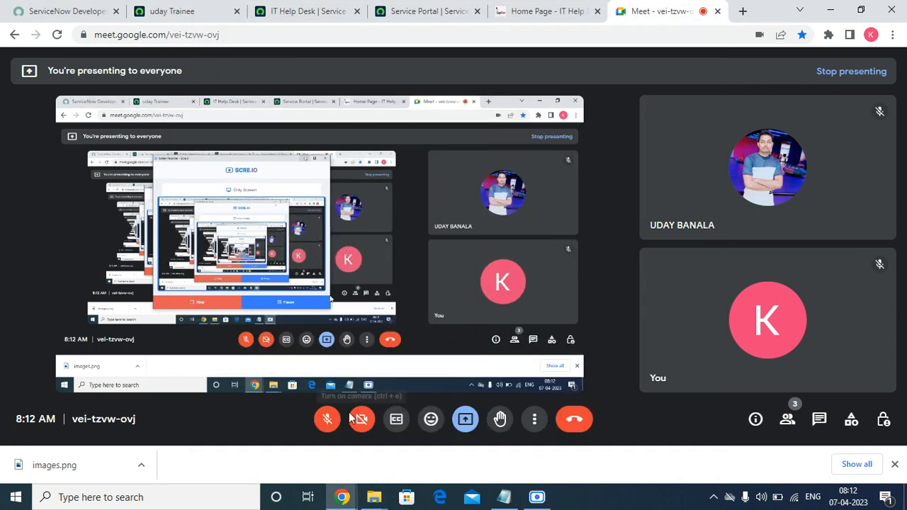
left_click(328, 419)
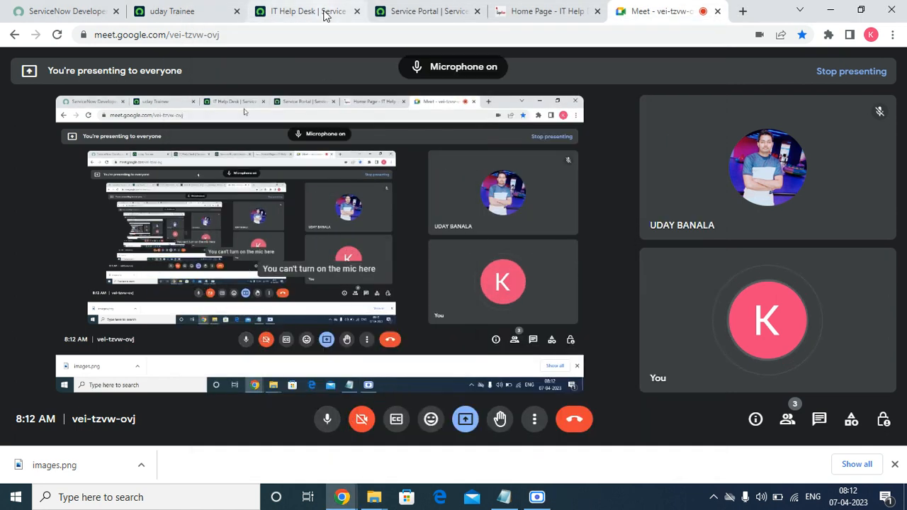
Return to the IT Help Desk portal record, set its Theme back to La Jolla and save the record.
left_click(325, 15)
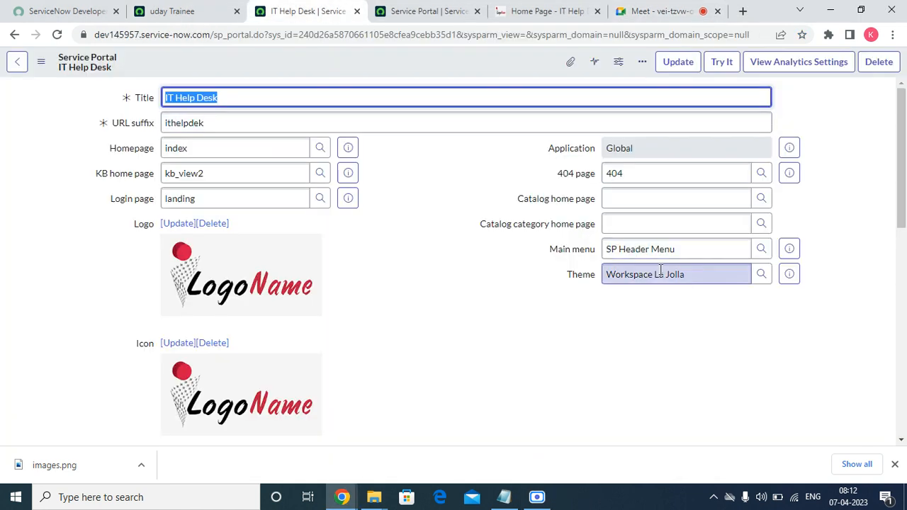
left_click(685, 277)
key("BackSpace")
key("BackSpace")
key("BackSpace")
key("BackSpace")
key("BackSpace")
key("BackSpace")
key("BackSpace")
key("BackSpace")
key("BackSpace")
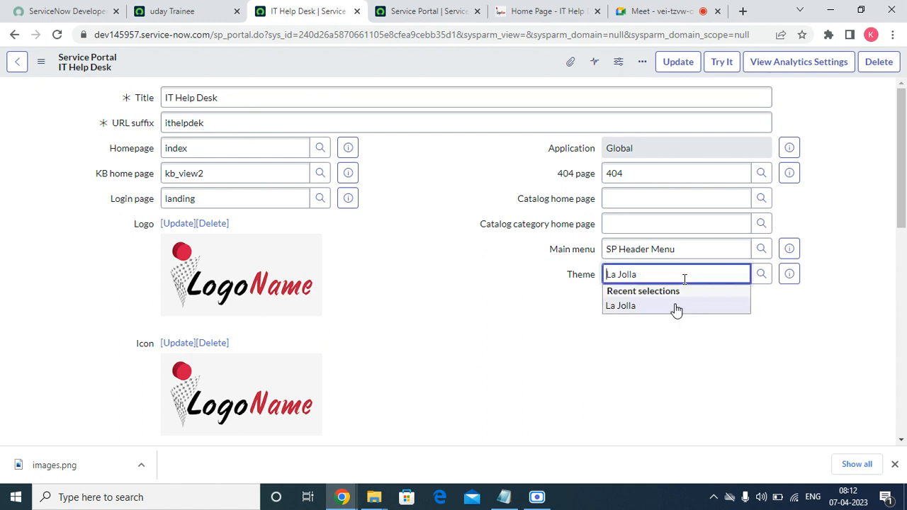
left_click(677, 306)
right_click(376, 59)
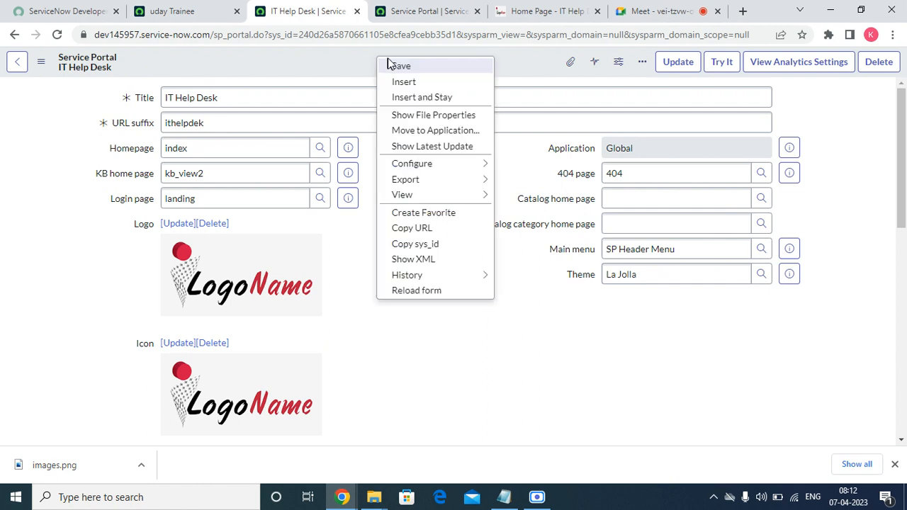
left_click(389, 64)
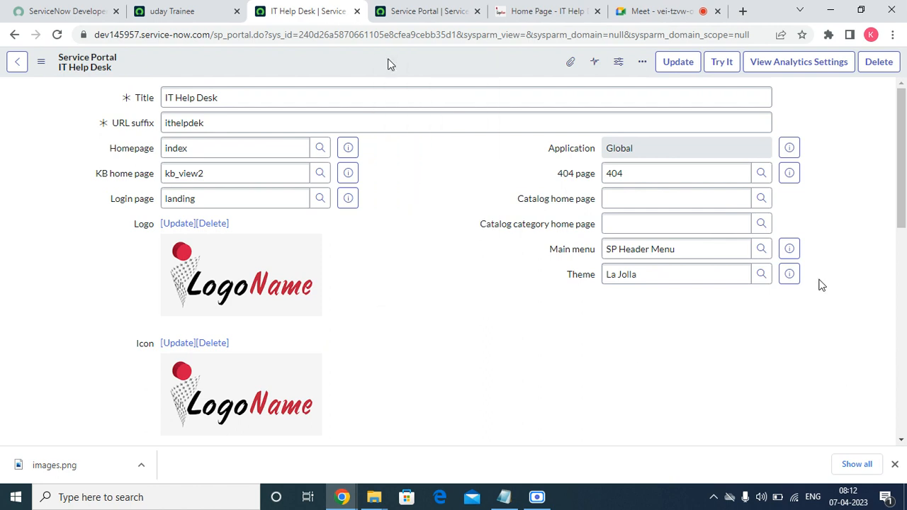
left_click(790, 277)
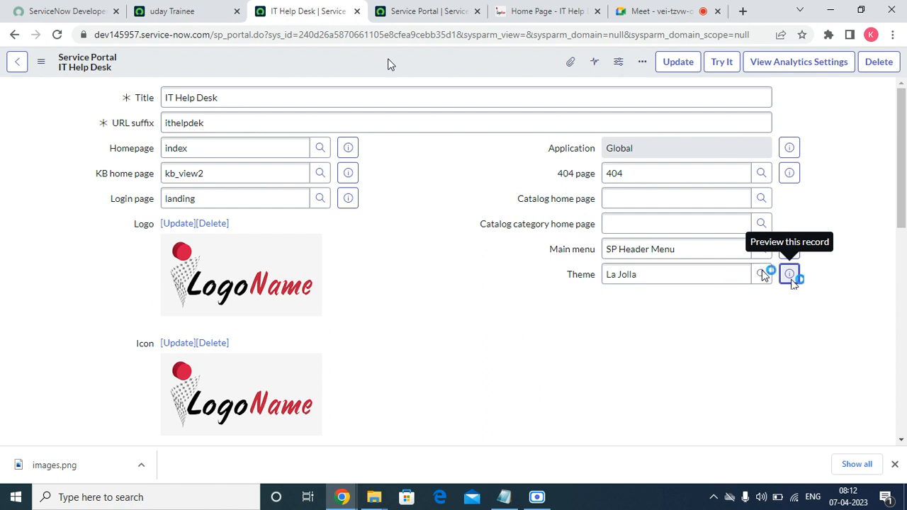
Filter the application navigator for "the", open Themes under Theme Management and look through the UX Themes list.
left_click(173, 11)
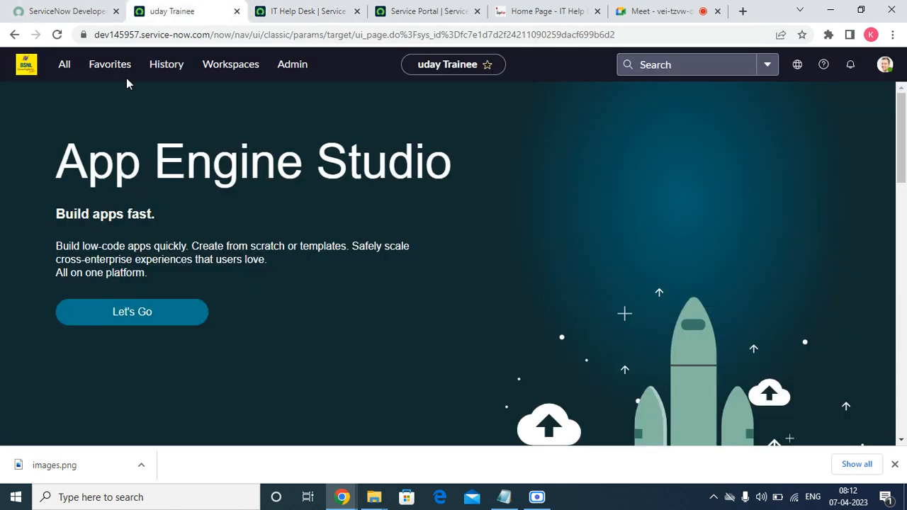
left_click(65, 64)
type("portal")
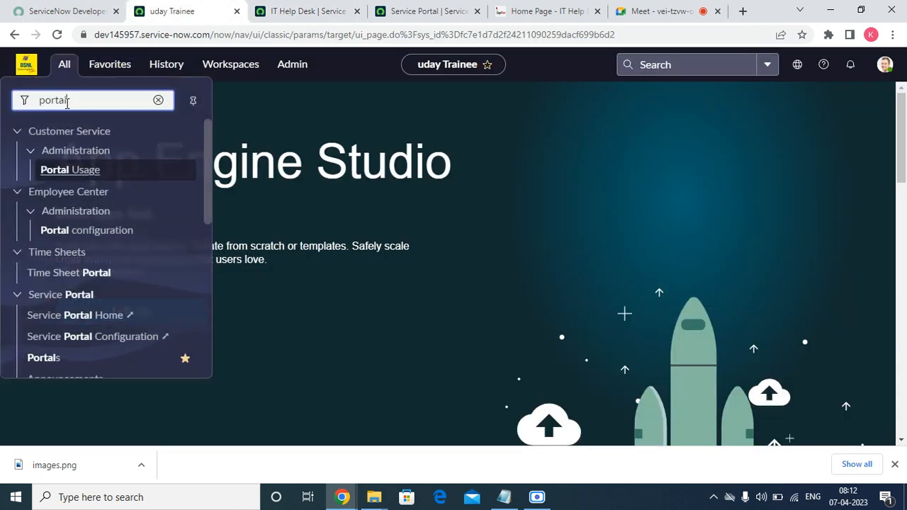
double_click(69, 101)
type("ther")
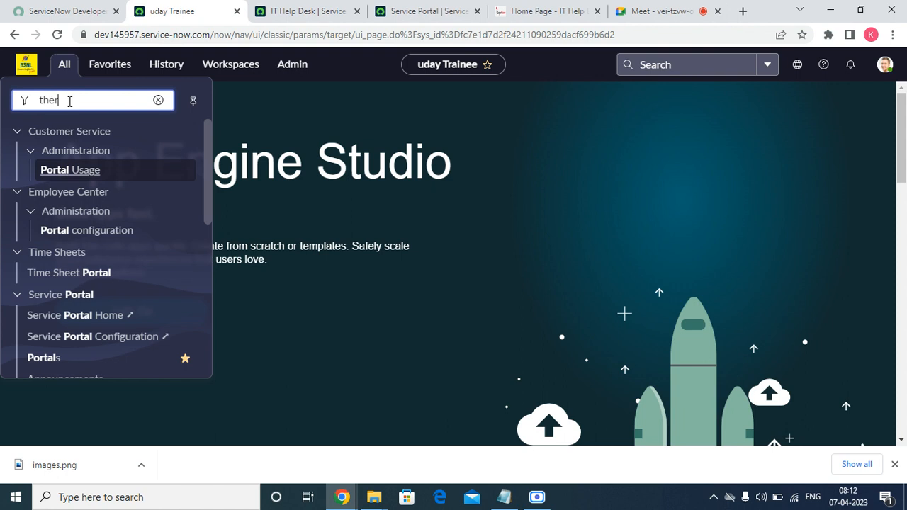
type("e")
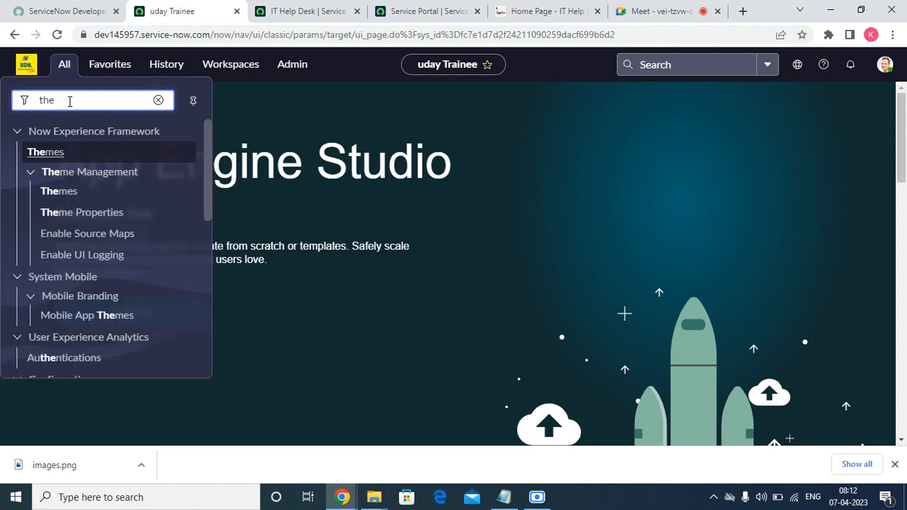
left_click(68, 205)
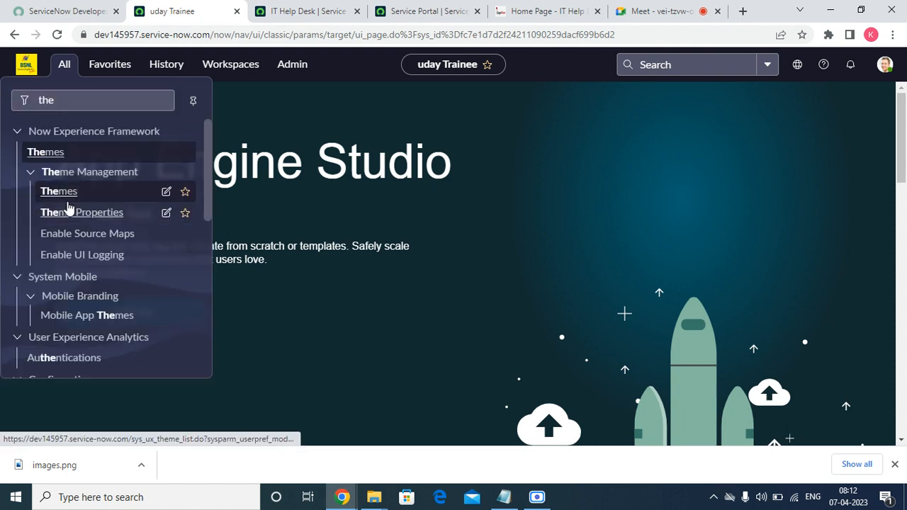
left_click(67, 194)
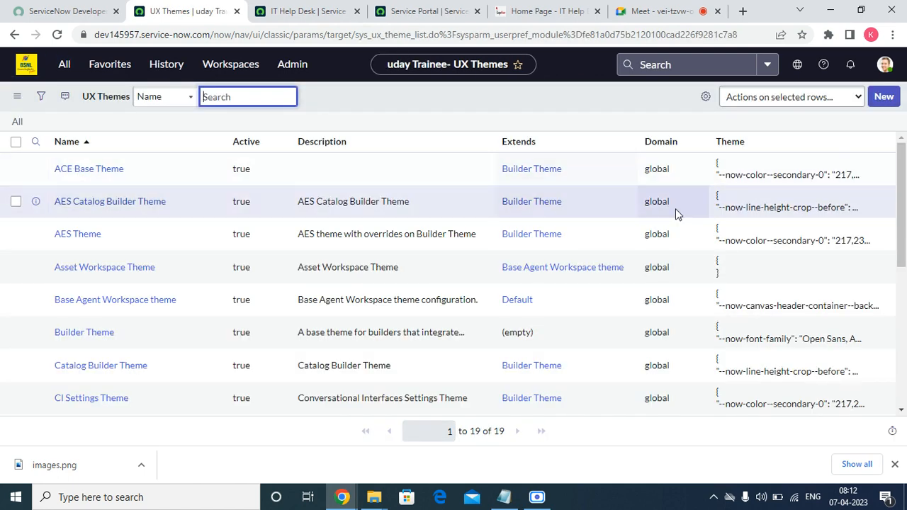
scroll(610, 388, "down", 5)
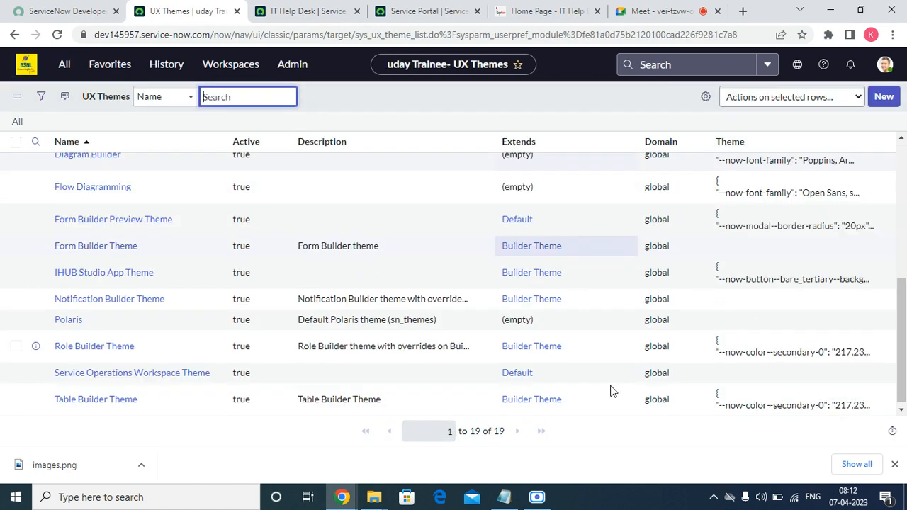
scroll(269, 307, "up", 5)
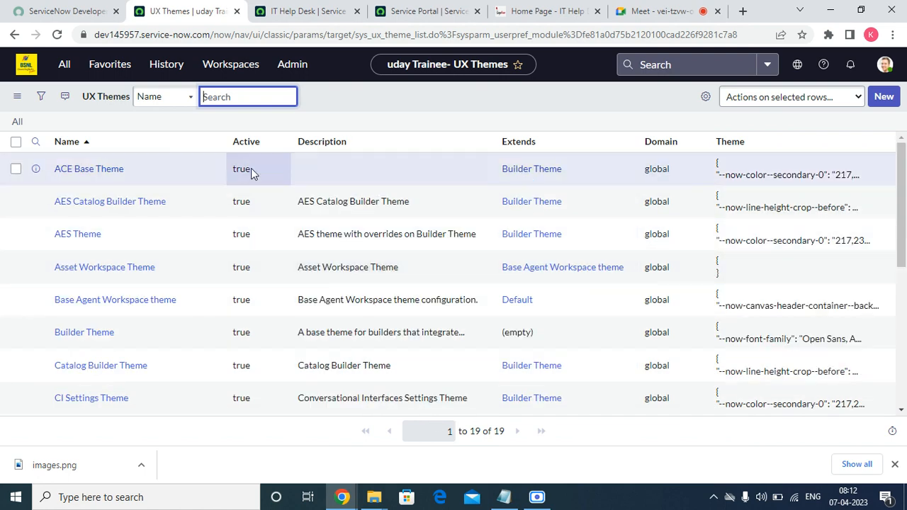
Open the Themes list of the Service Portal application and look through the existing portal themes.
left_click(64, 64)
scroll(94, 265, "down", 3)
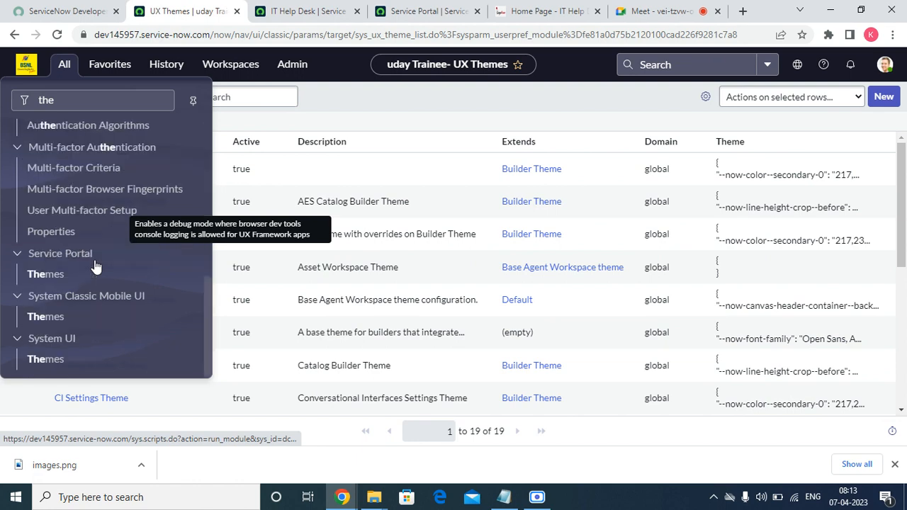
left_click(60, 279)
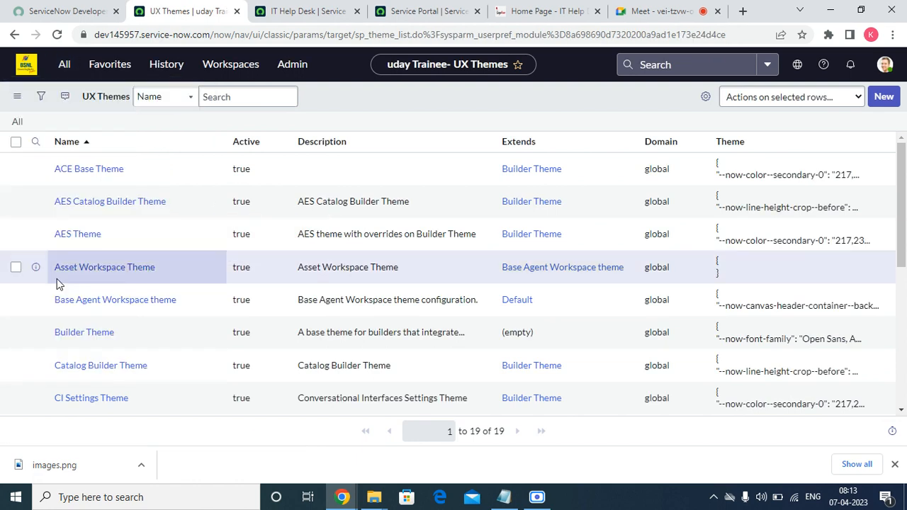
scroll(496, 277, "down", 5)
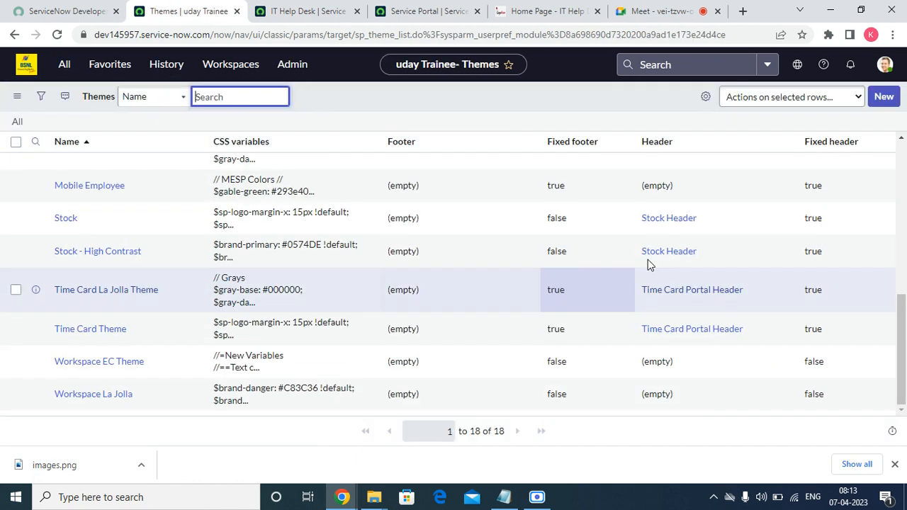
scroll(648, 263, "up", 5)
Start a new portal theme record named Portal Theme and choose Stock Header as its header.
left_click(886, 100)
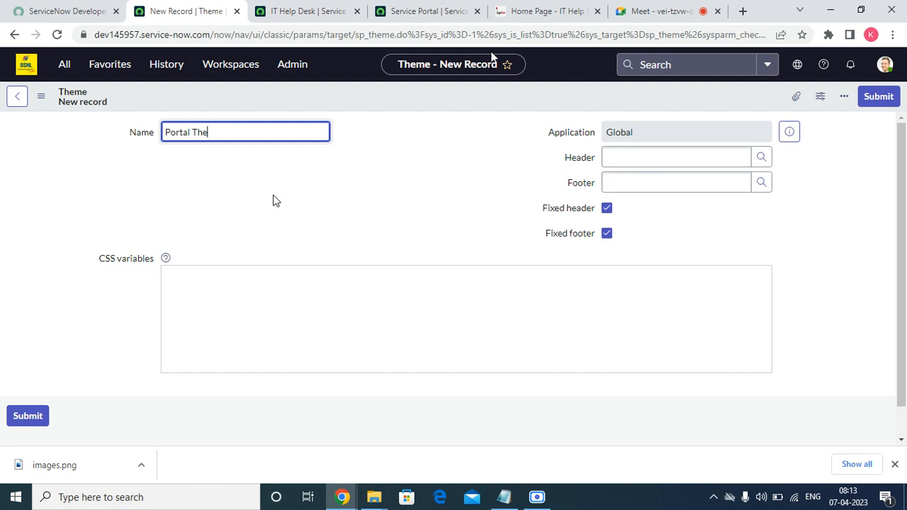
left_click(743, 156)
left_click(762, 159)
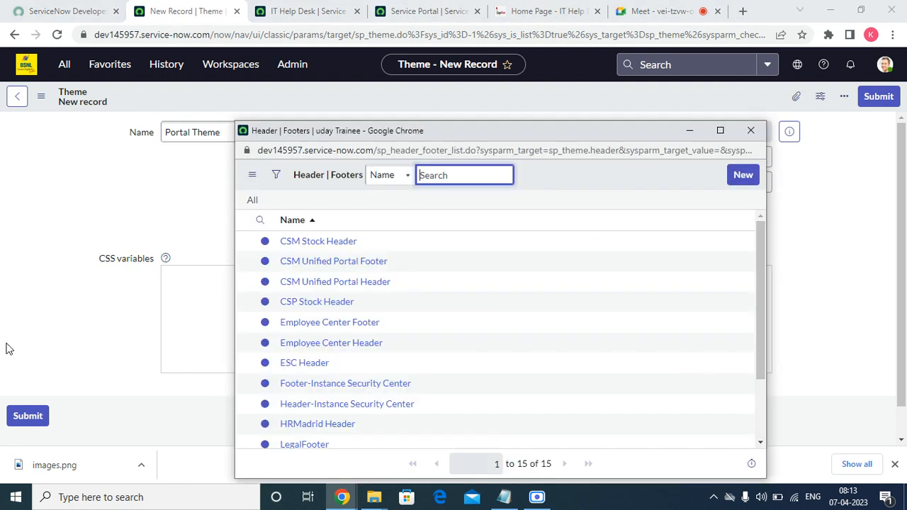
scroll(379, 330, "down", 2)
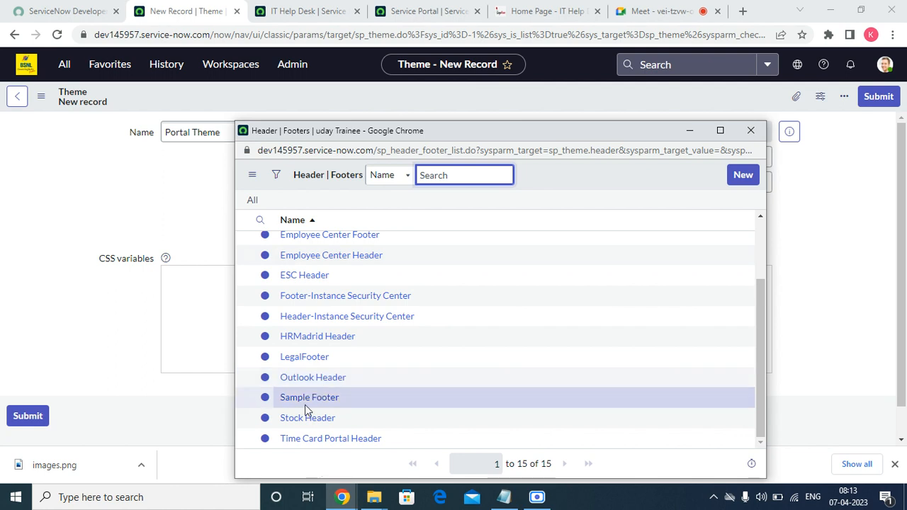
left_click(308, 418)
Choose CSM Stock Header as the new theme's footer and try to save the record.
left_click(691, 179)
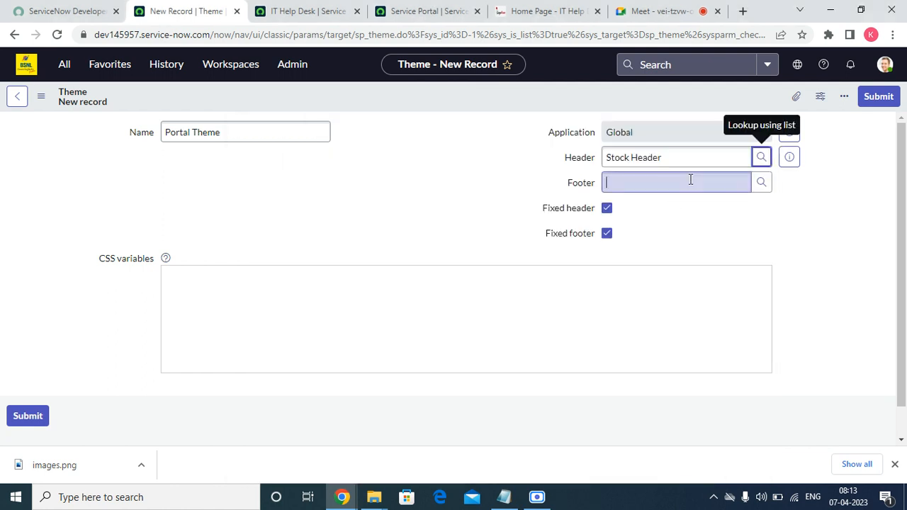
left_click(760, 182)
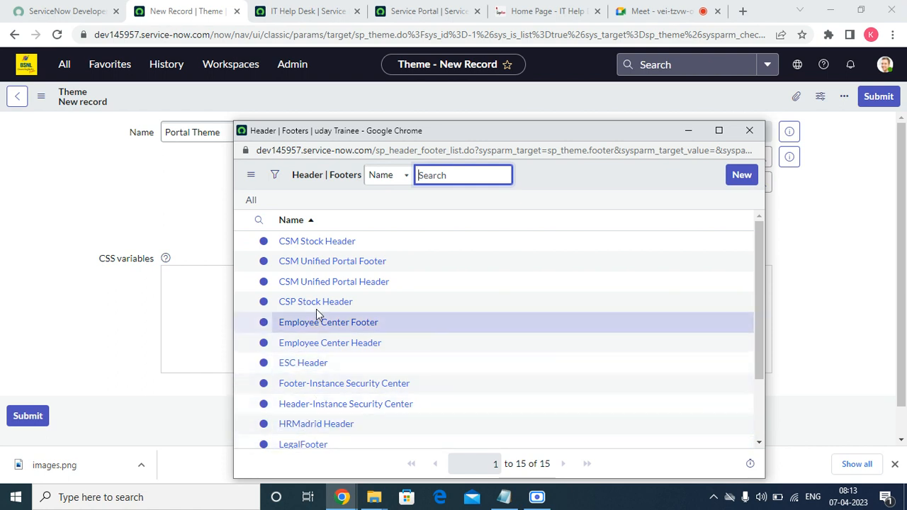
left_click(319, 243)
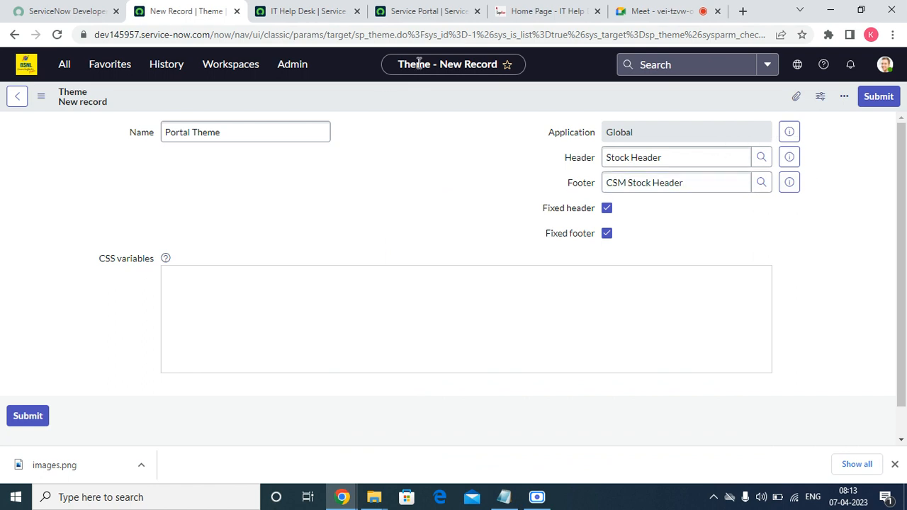
right_click(386, 100)
left_click(399, 103)
Try to find the new theme for the IT Help Desk portal's Theme field by looking up "po".
left_click(342, 14)
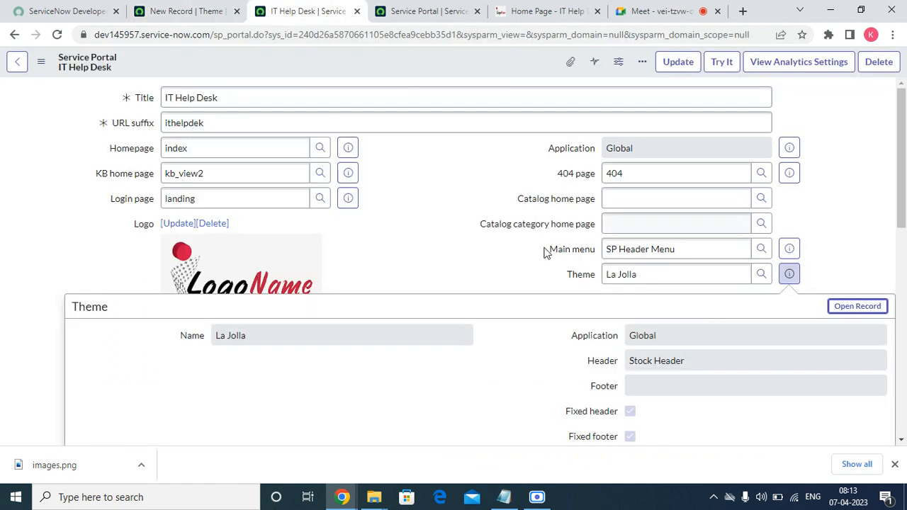
triple_click(662, 273)
type("po")
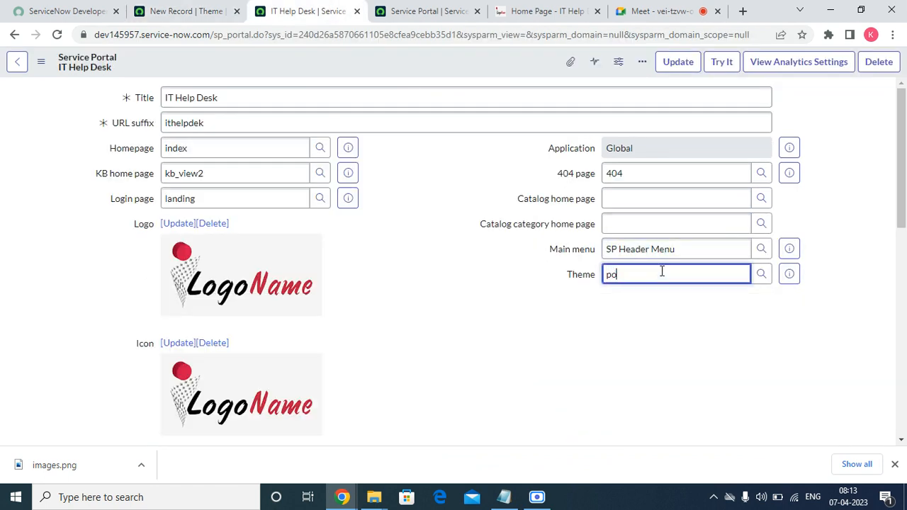
left_click(763, 277)
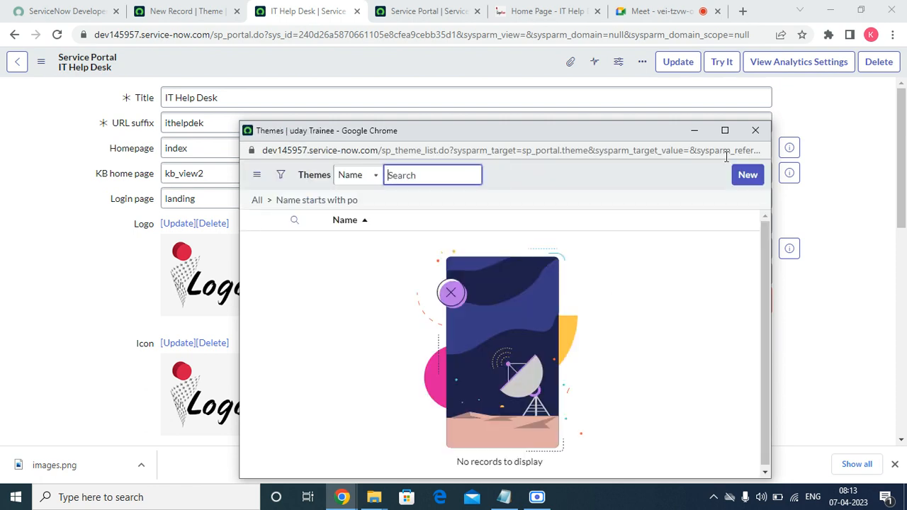
left_click(756, 131)
Return to the new Portal Theme record, save it and check its CSS Includes related list.
left_click(163, 8)
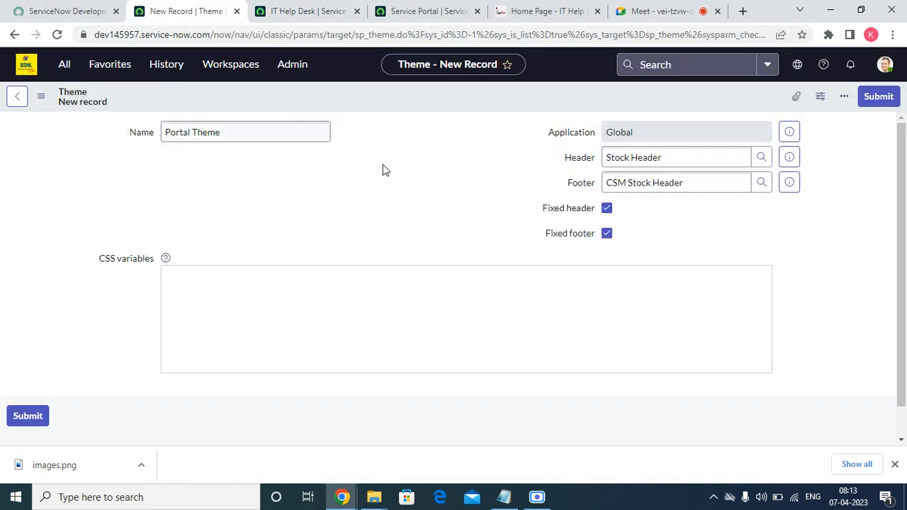
right_click(478, 98)
left_click(504, 97)
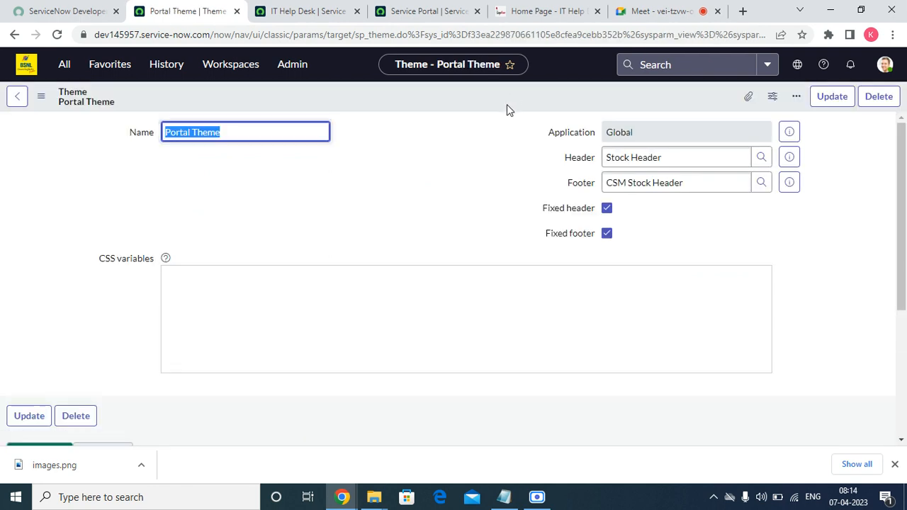
scroll(250, 255, "down", 3)
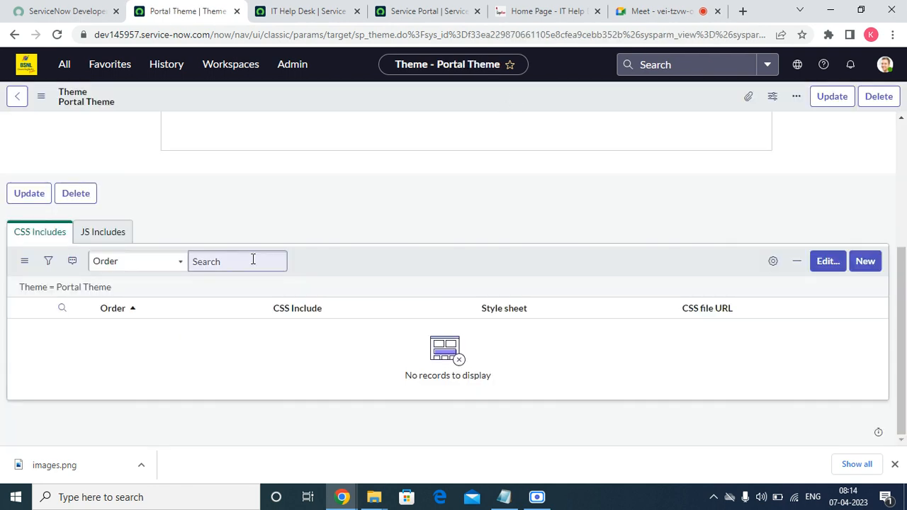
Set the IT Help Desk portal record's Theme to Portal Theme and save the record.
left_click(326, 12)
double_click(705, 276)
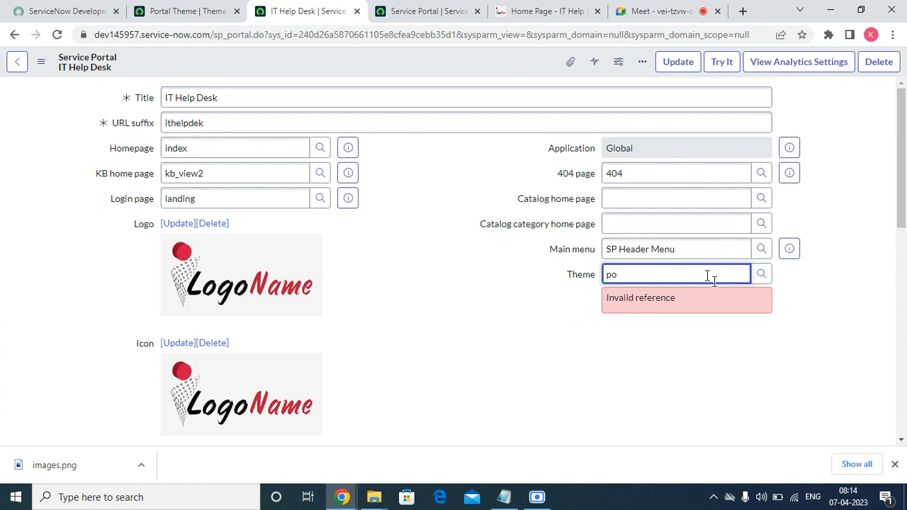
left_click(760, 273)
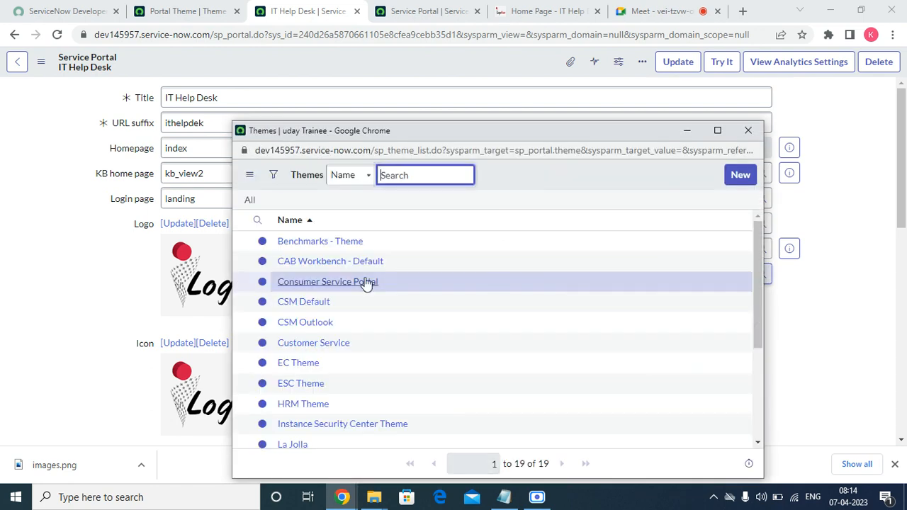
scroll(351, 292, "down", 3)
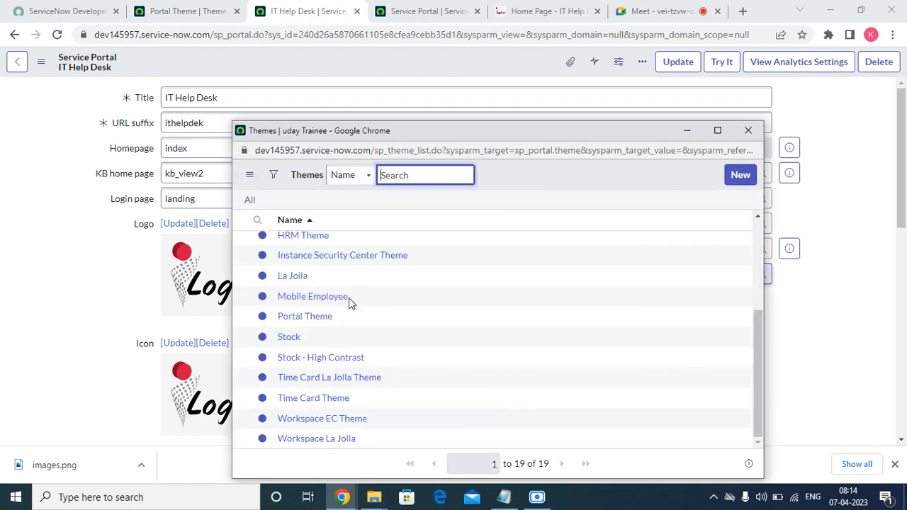
left_click(319, 318)
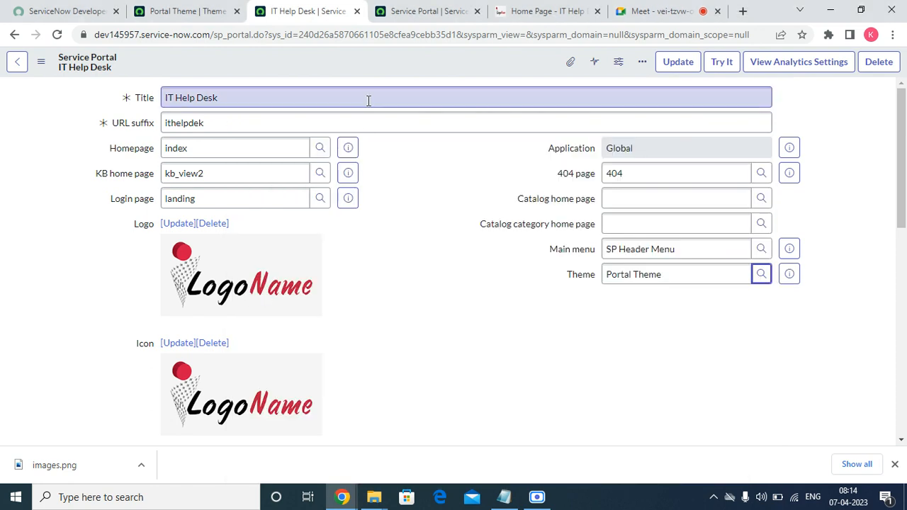
right_click(367, 58)
left_click(389, 67)
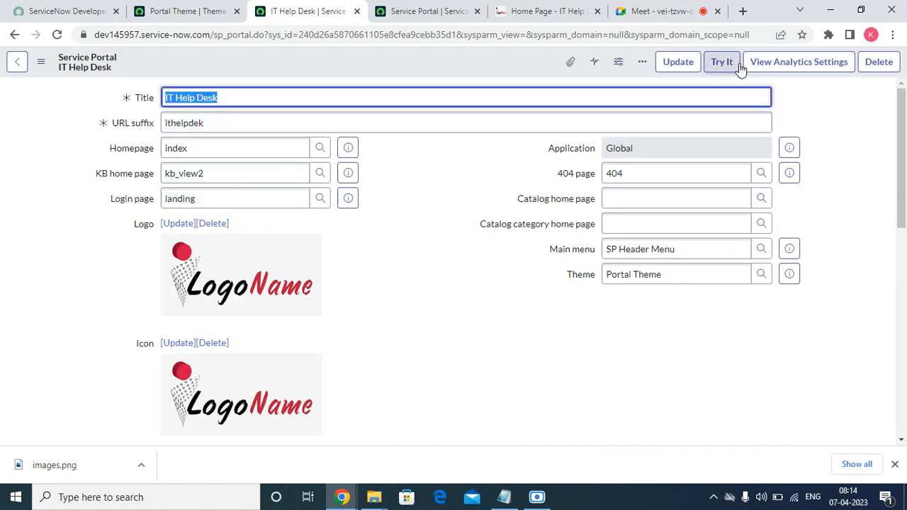
Reload the IT Help Desk home page, look through it to check the theme's header and footer, and dismiss the downloads bar.
left_click(443, 12)
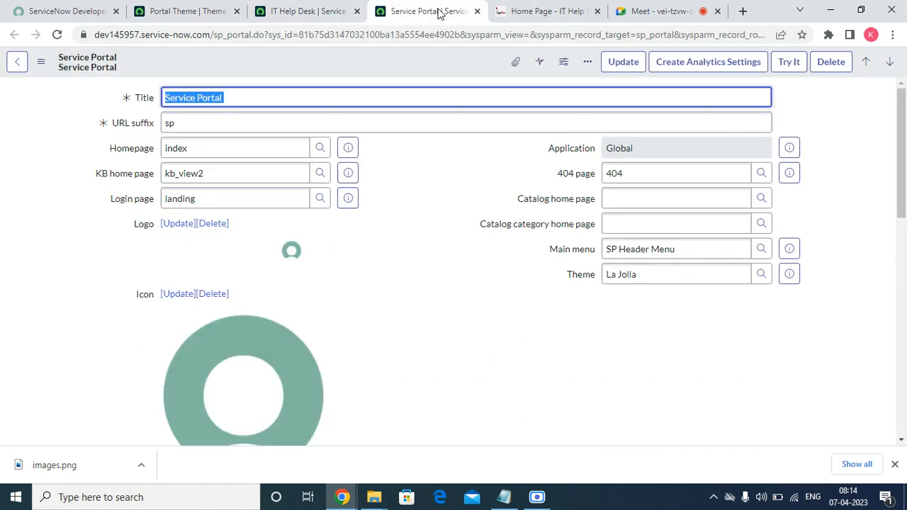
left_click(521, 12)
left_click(56, 35)
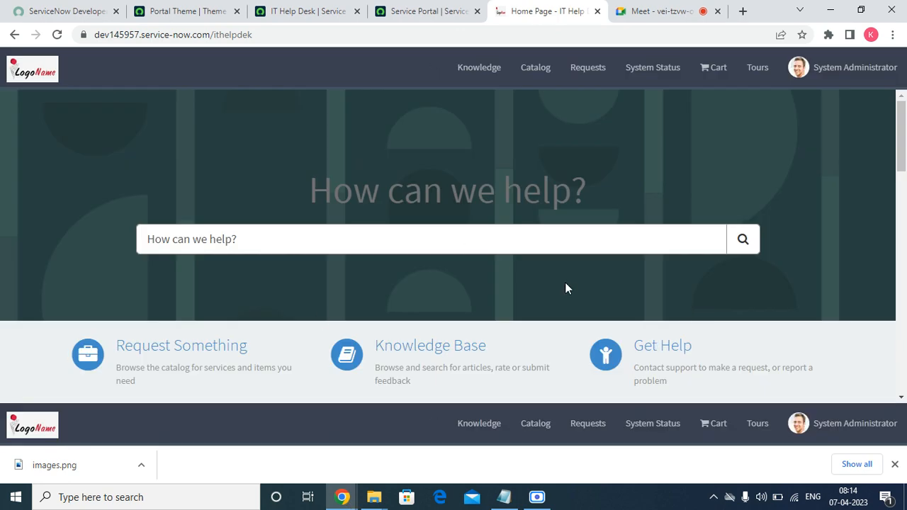
scroll(567, 288, "down", 10)
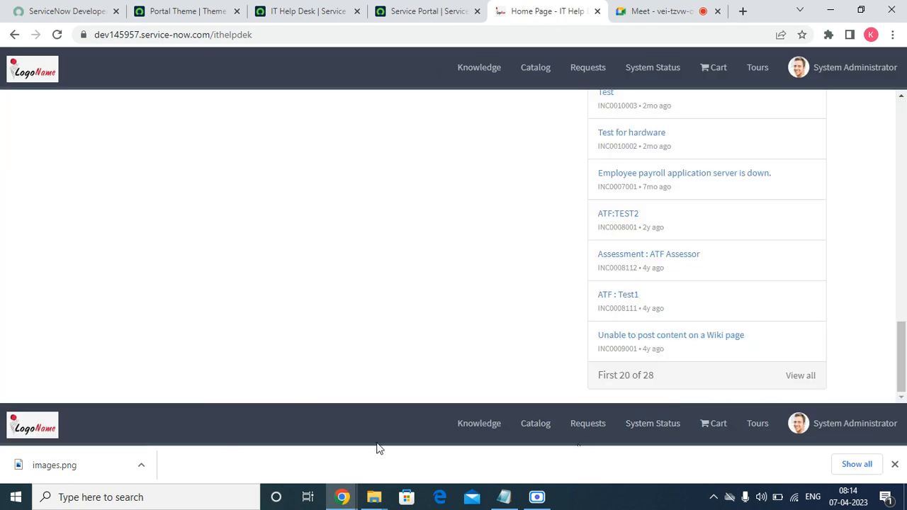
scroll(603, 395, "up", 10)
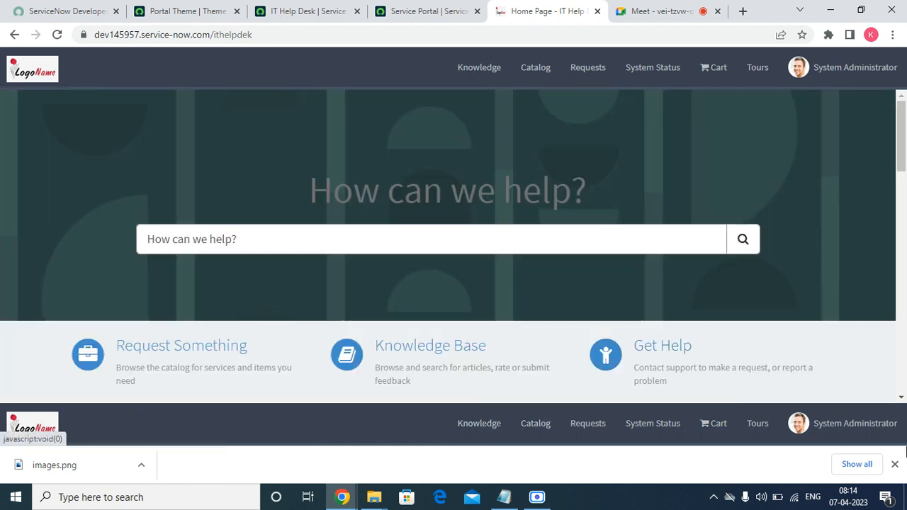
left_click(896, 465)
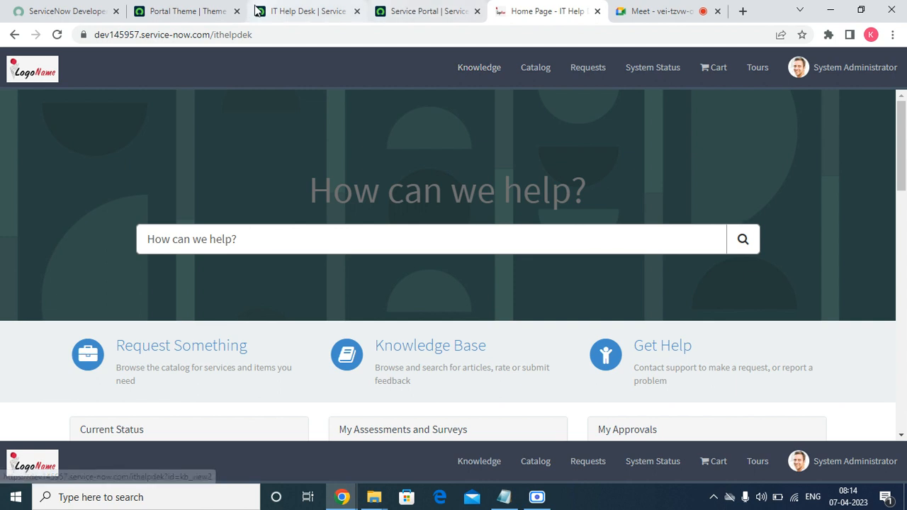
Change the footer of the Portal Theme record to CSM Unified Portal Footer and save the record.
left_click(162, 12)
scroll(519, 280, "up", 3)
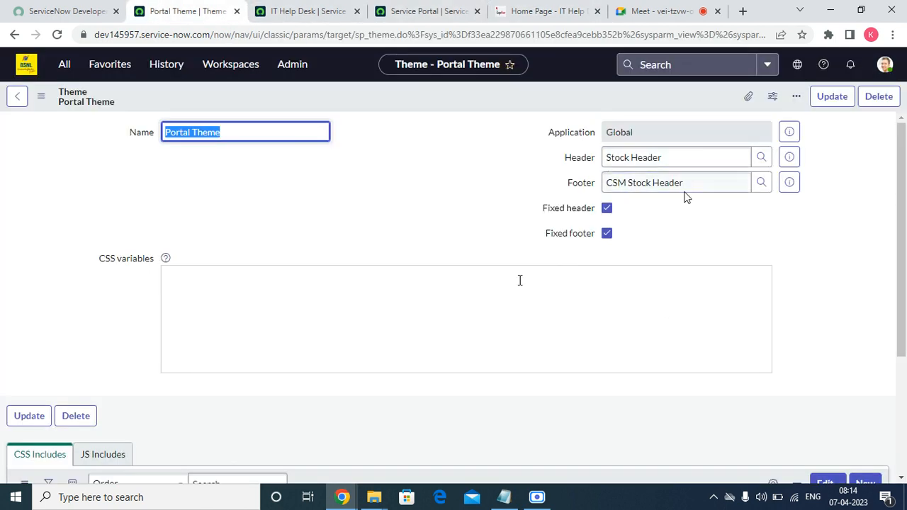
left_click(761, 183)
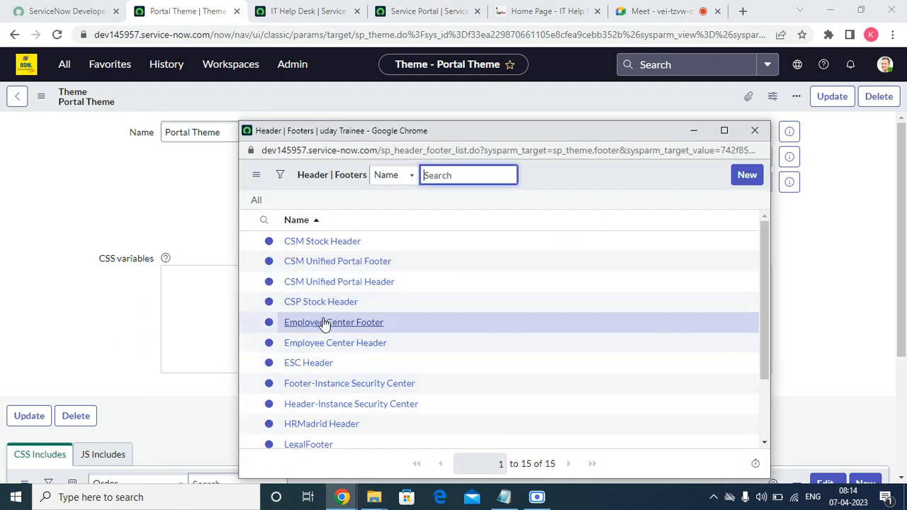
left_click(330, 263)
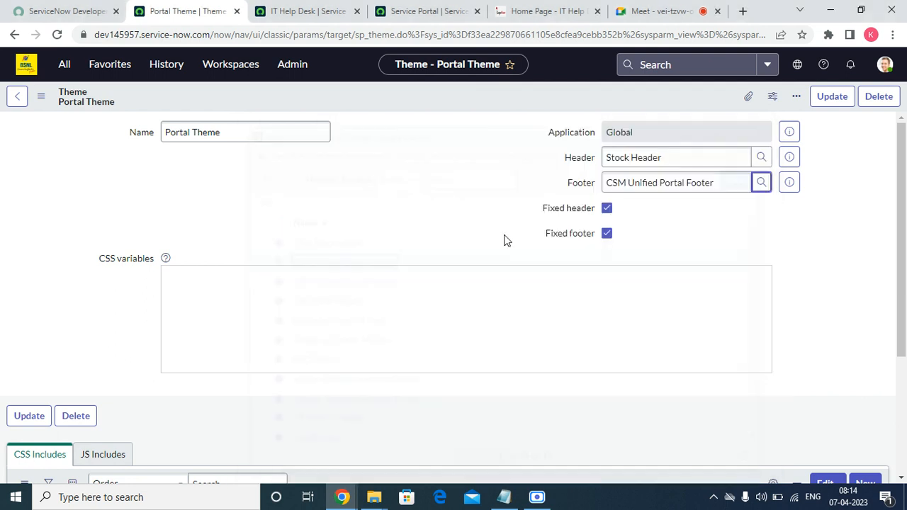
right_click(357, 92)
left_click(372, 100)
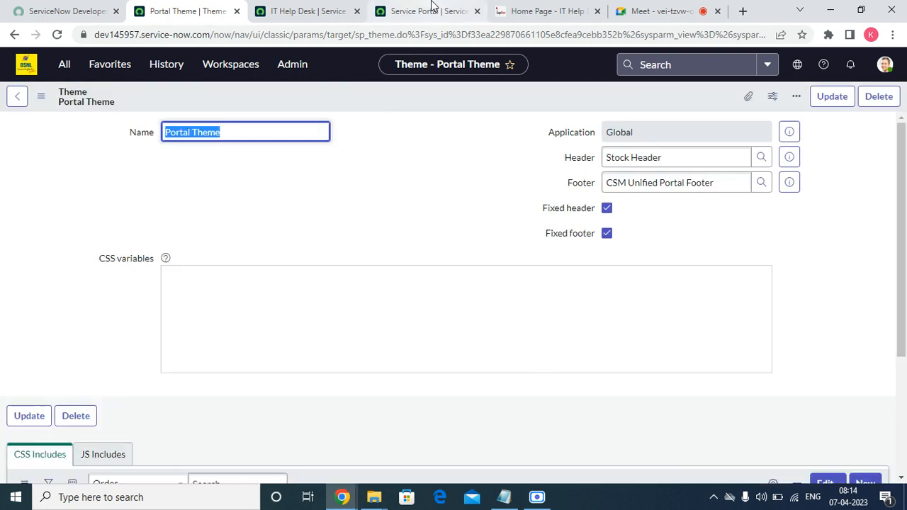
Reload the IT Help Desk home page and scroll through it to check the changed footer.
left_click(434, 9)
left_click(525, 12)
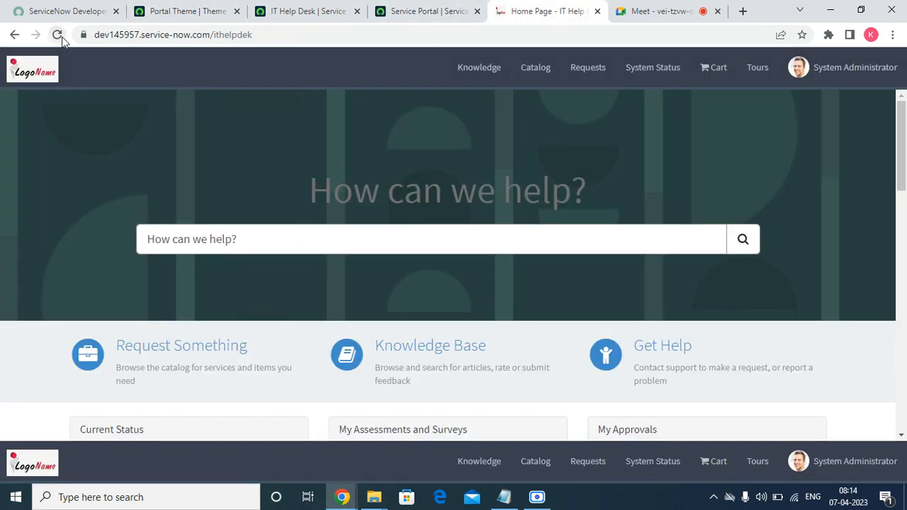
left_click(58, 36)
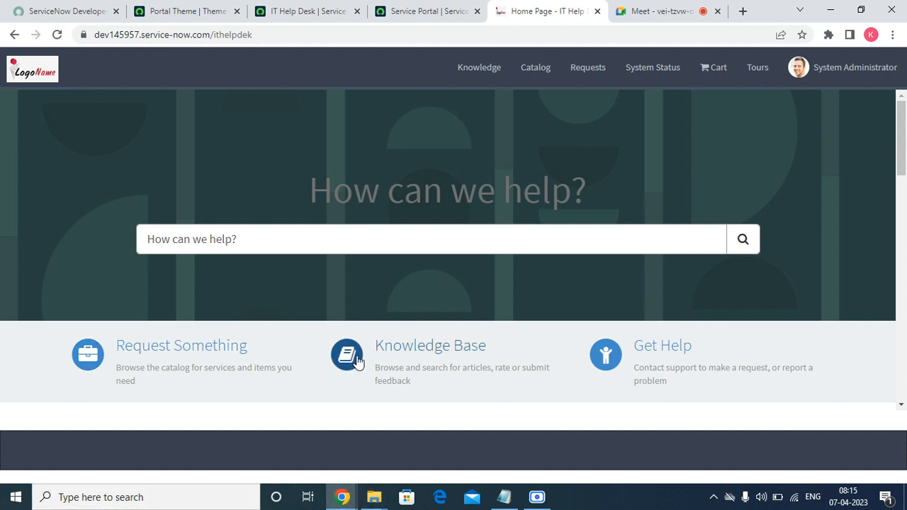
scroll(359, 362, "down", 10)
scroll(479, 358, "up", 10)
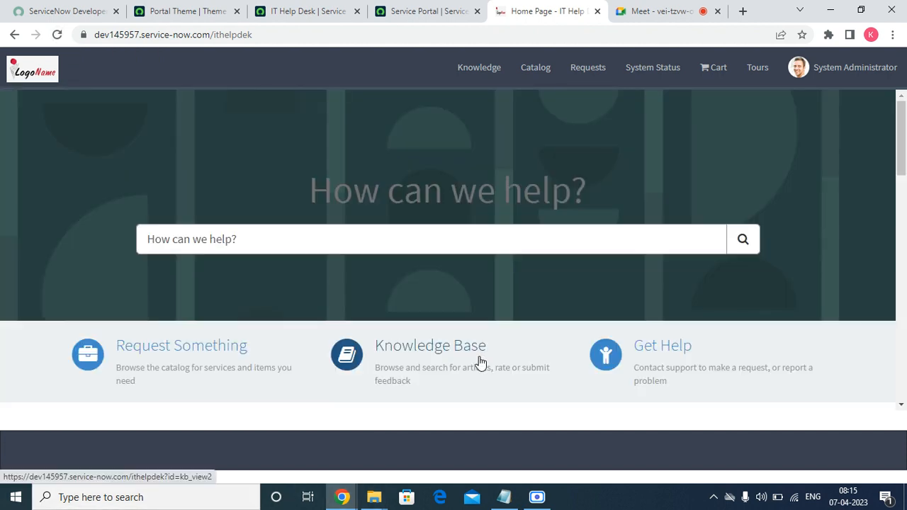
Review the IT Help Desk portal record's settings and look through the portal home page once more.
left_click(472, 6)
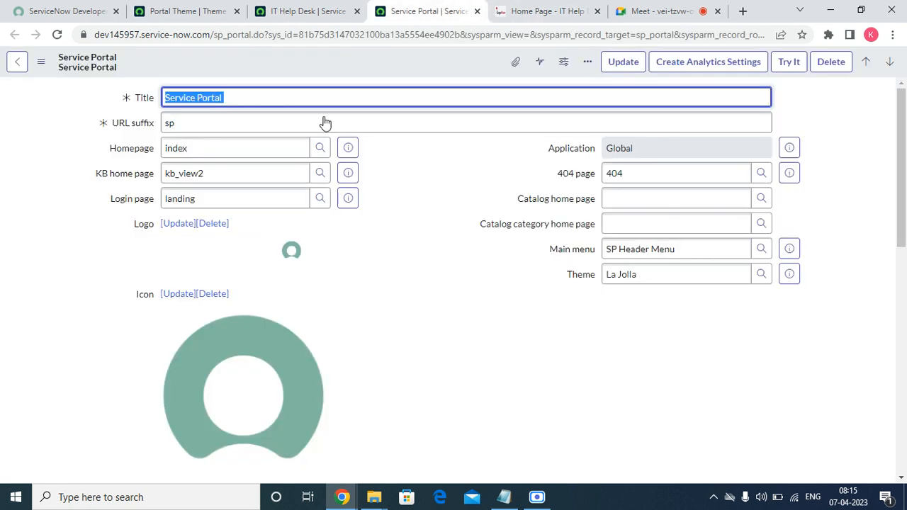
left_click(295, 11)
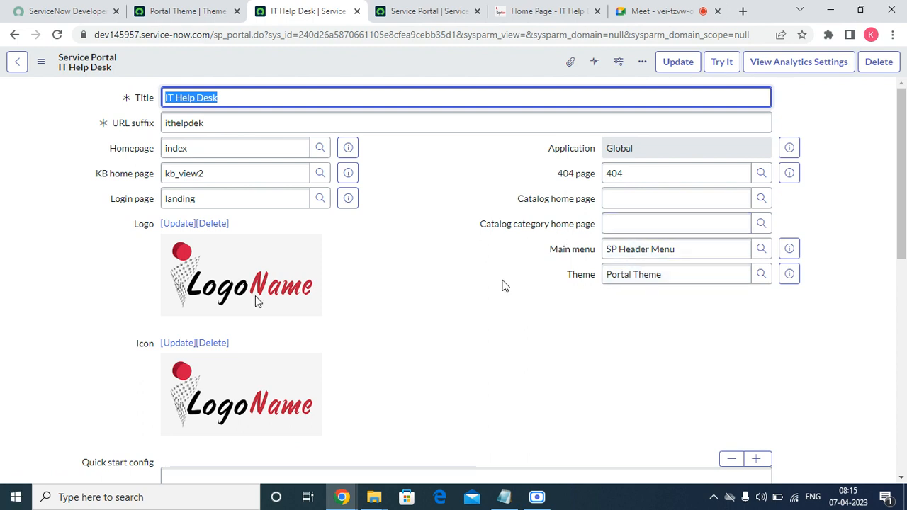
scroll(503, 285, "down", 10)
scroll(294, 317, "up", 10)
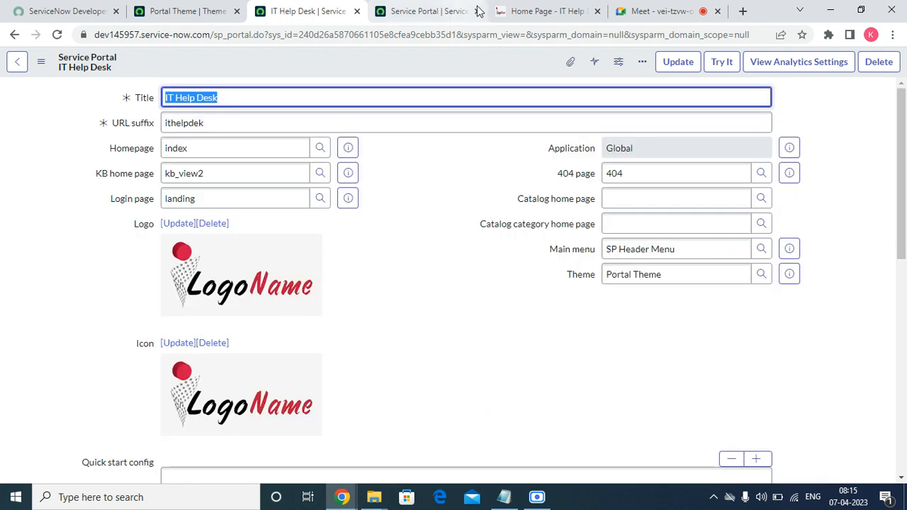
left_click(516, 10)
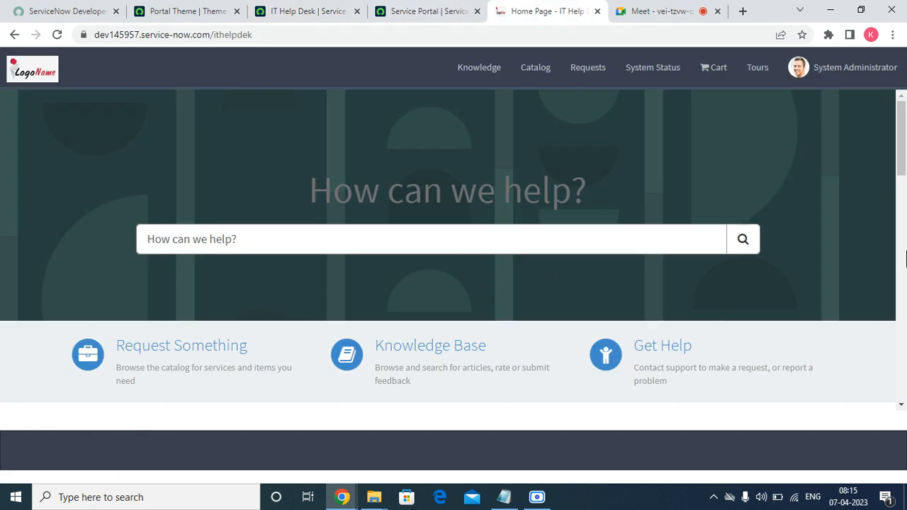
scroll(906, 259, "down", 9)
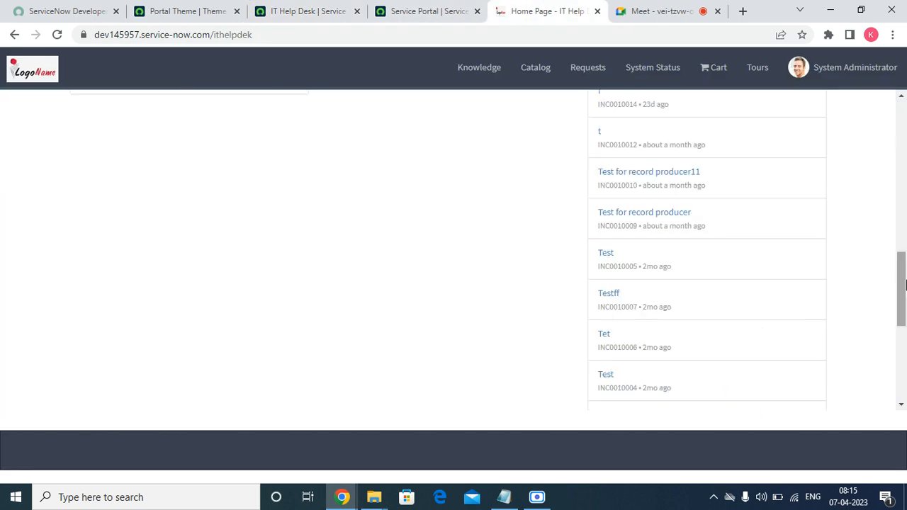
left_click_drag(905, 285, 905, 142)
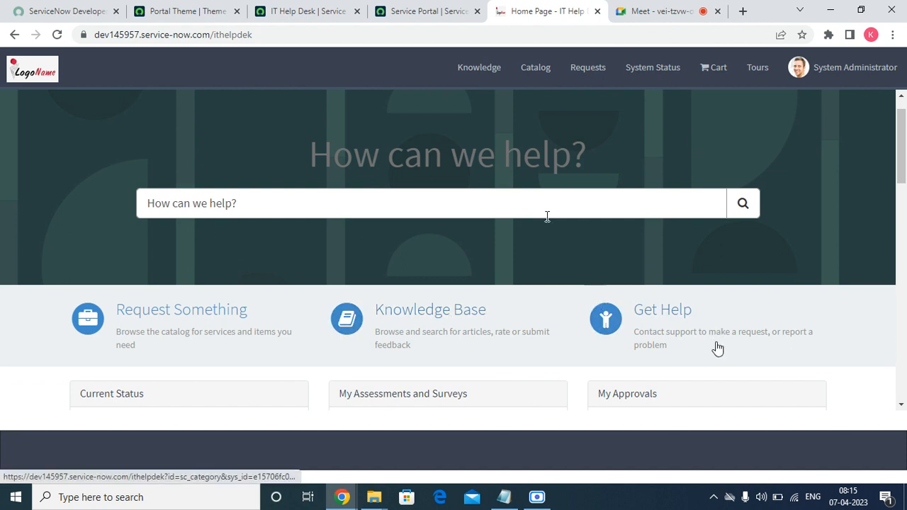
left_click(395, 10)
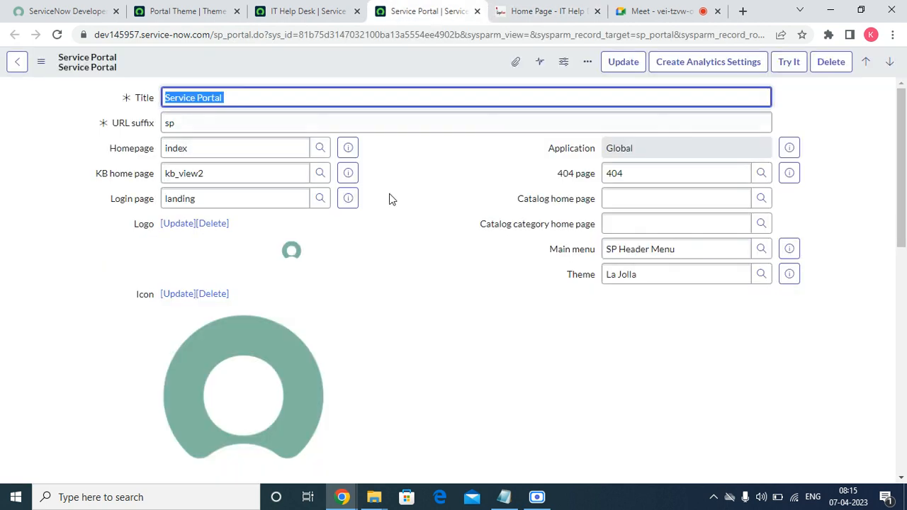
left_click(502, 10)
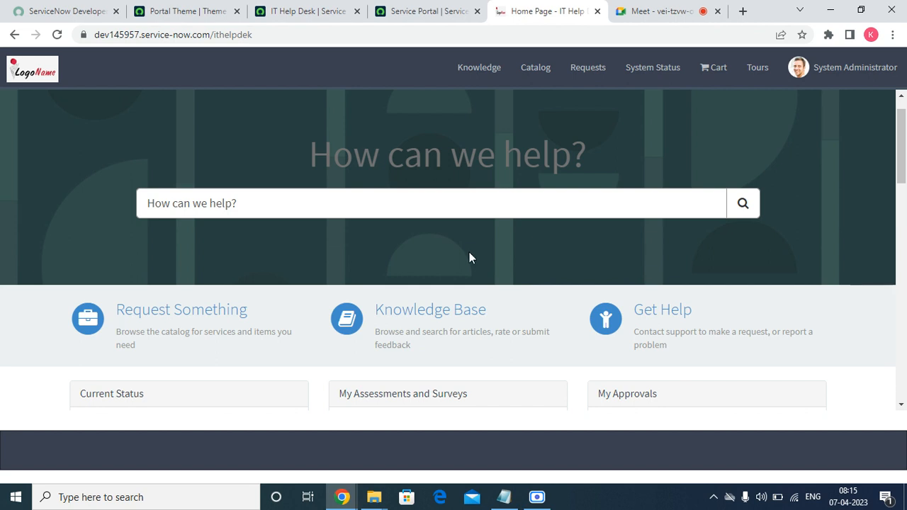
right_click(362, 258, "ctrl")
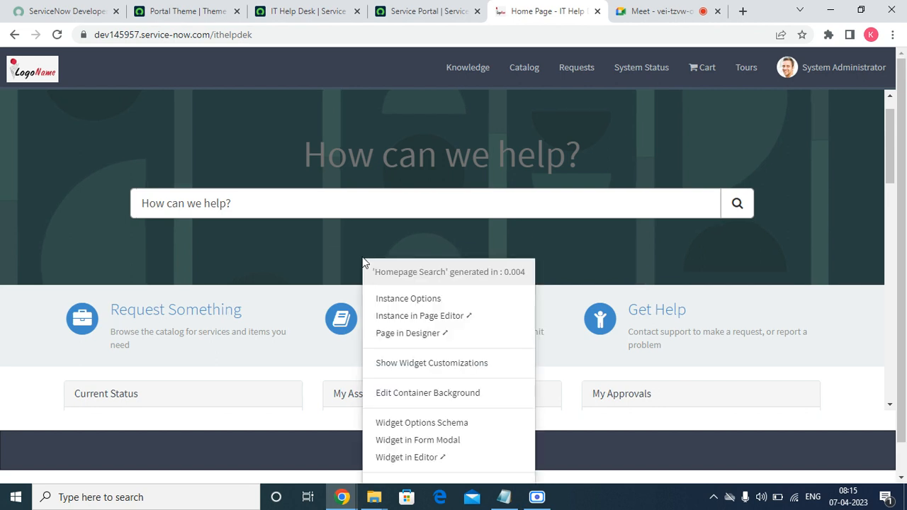
left_click(395, 333)
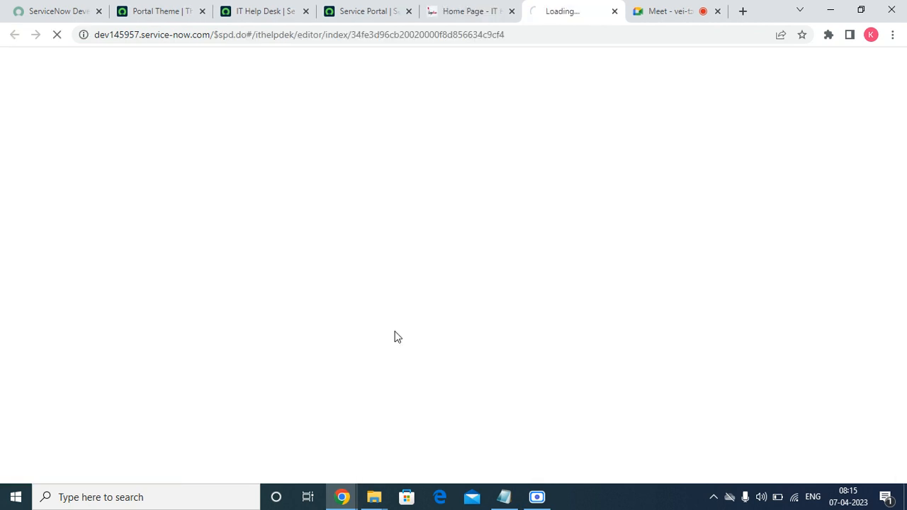
left_click(614, 12)
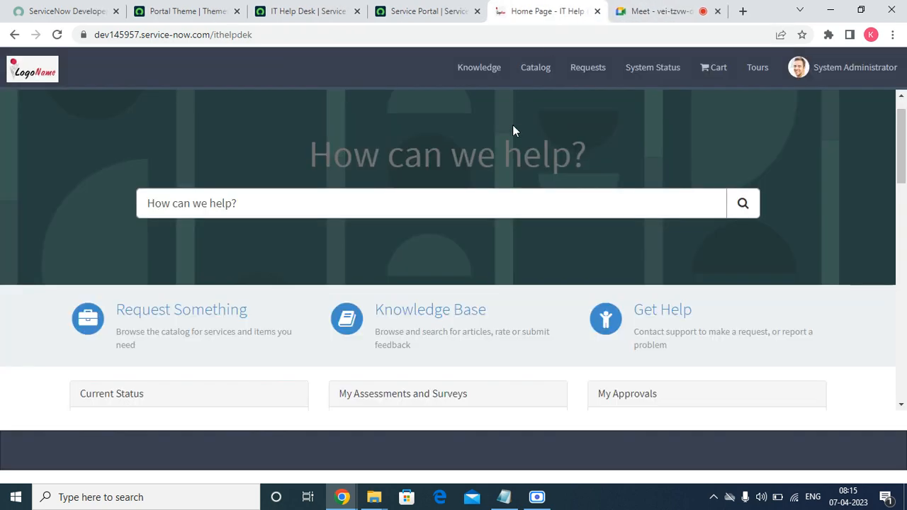
Upload the PNG file "images" as the background image of the home page's search container, save it, and look over the page.
right_click(428, 243, "ctrl")
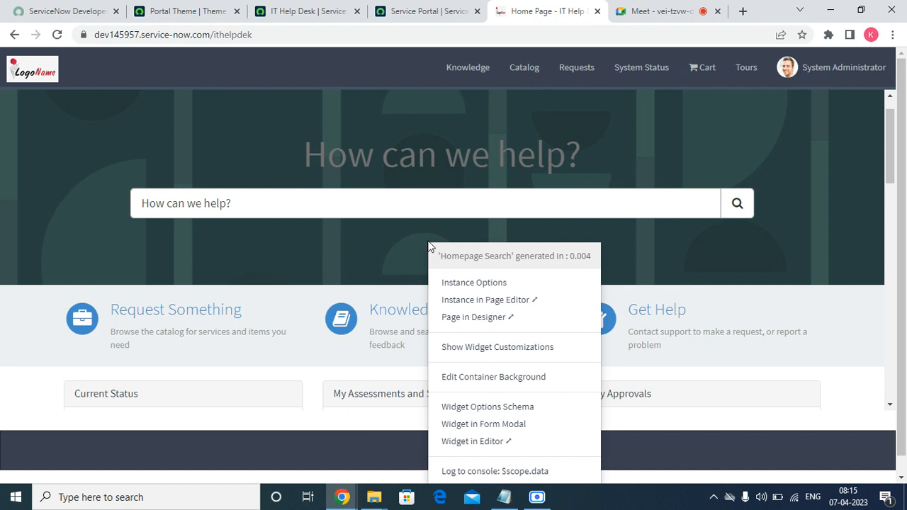
left_click(483, 380)
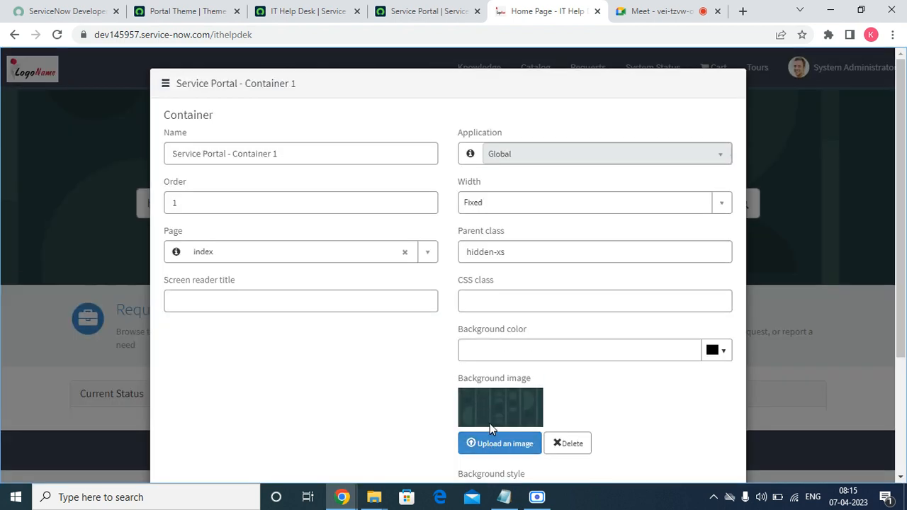
left_click(496, 449)
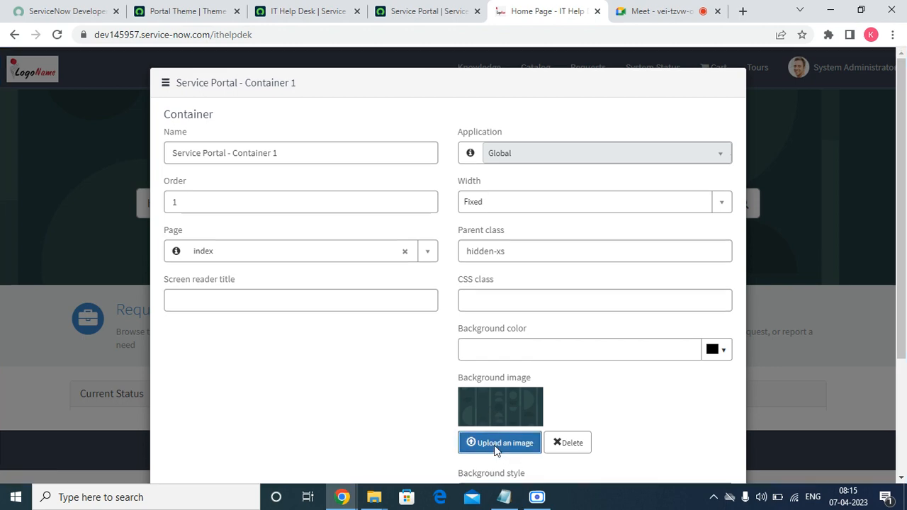
left_click(210, 119)
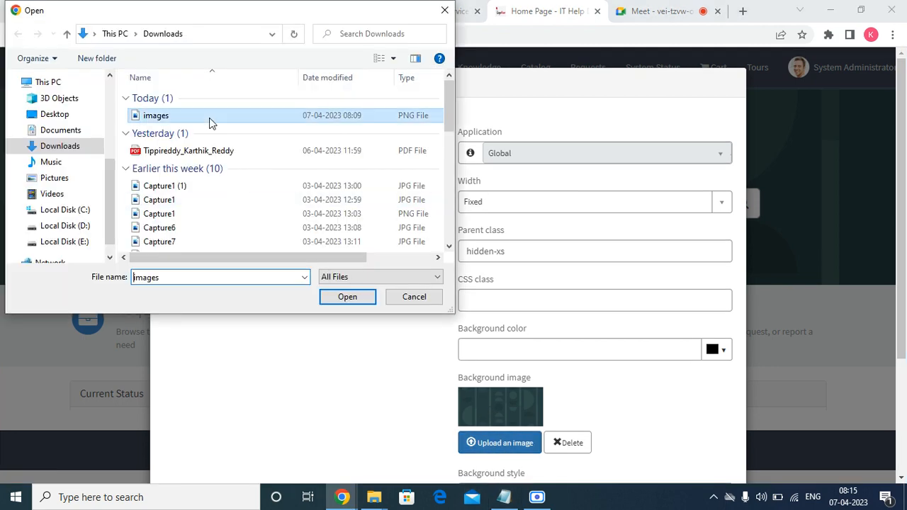
double_click(210, 123)
scroll(514, 428, "down", 3)
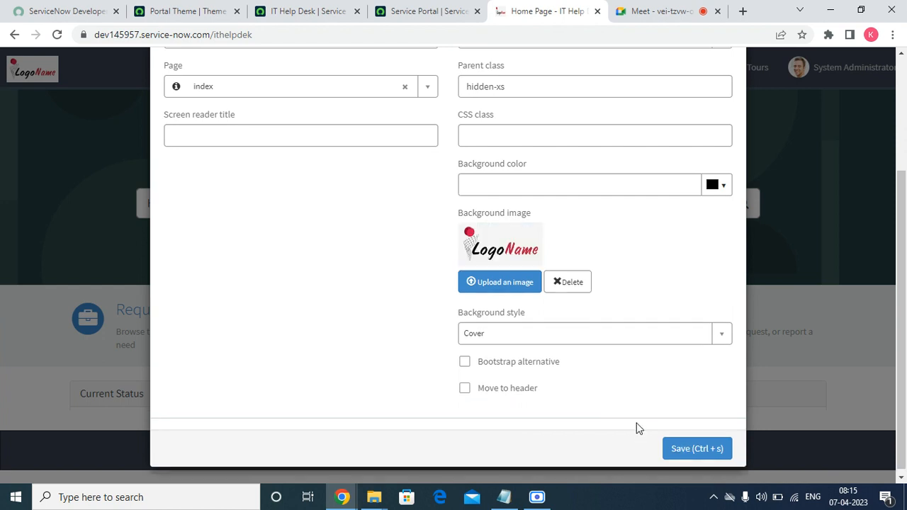
left_click(692, 453)
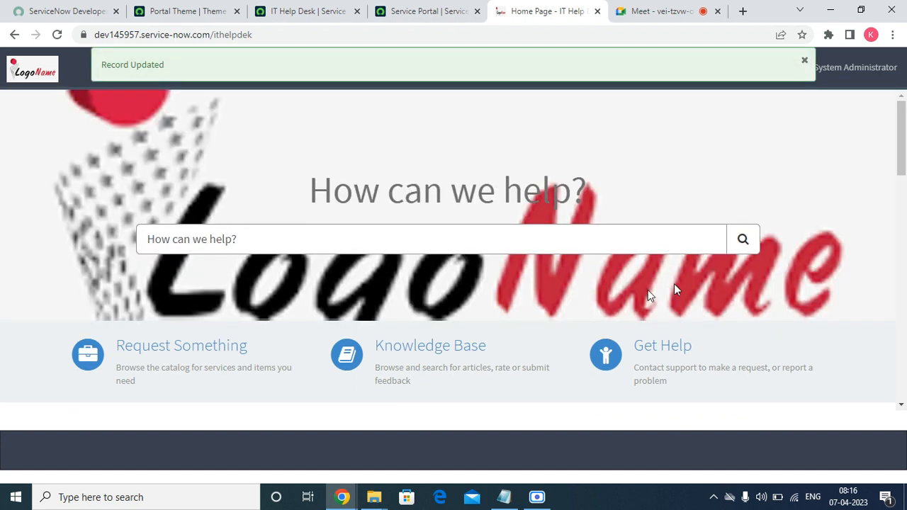
scroll(555, 324, "down", 13)
scroll(396, 378, "up", 13)
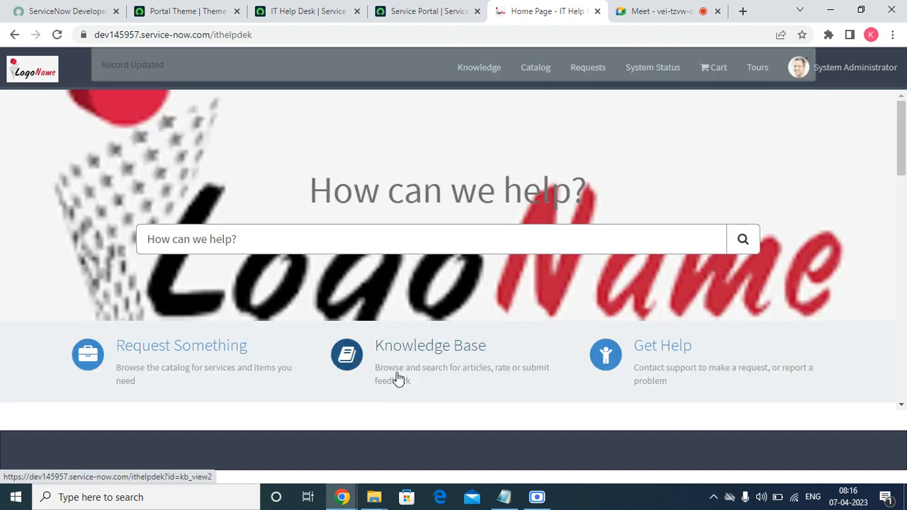
scroll(402, 340, "down", 13)
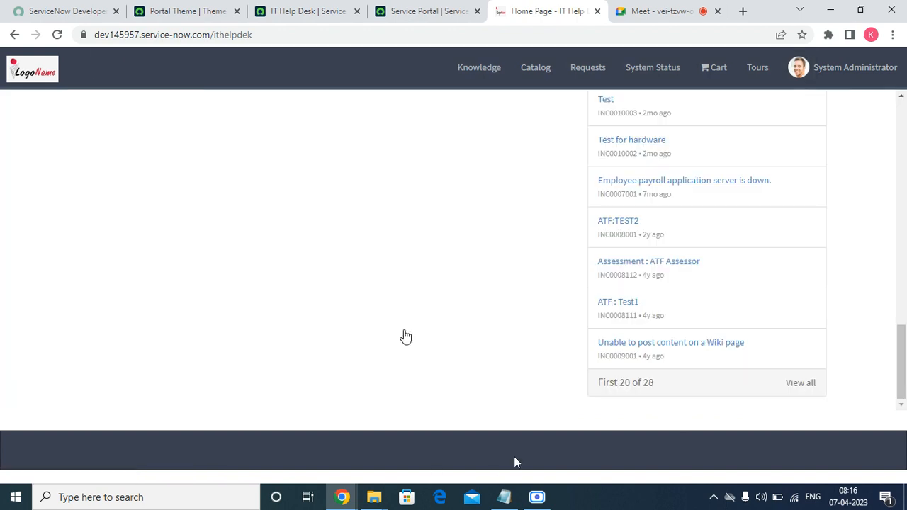
scroll(474, 270, "up", 13)
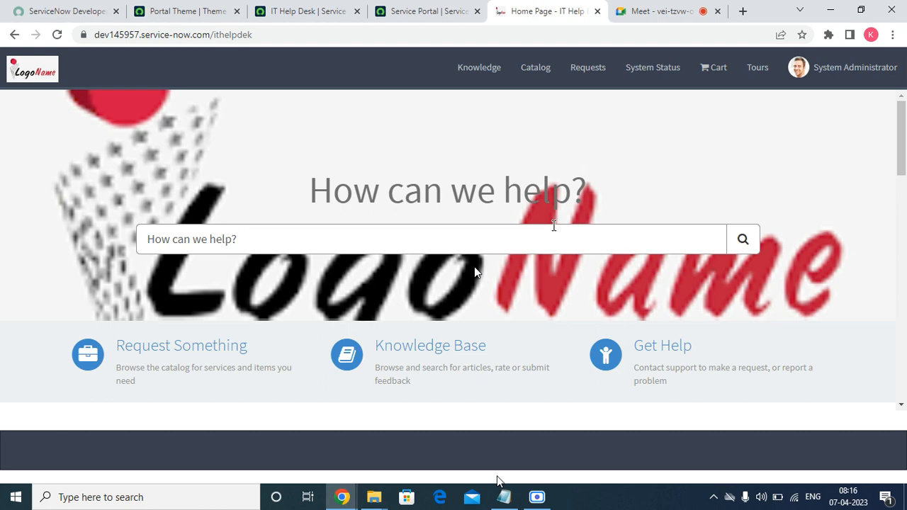
Delete the background image from the home page's search container, save the container, and look over the page.
right_click(485, 148, "ctrl")
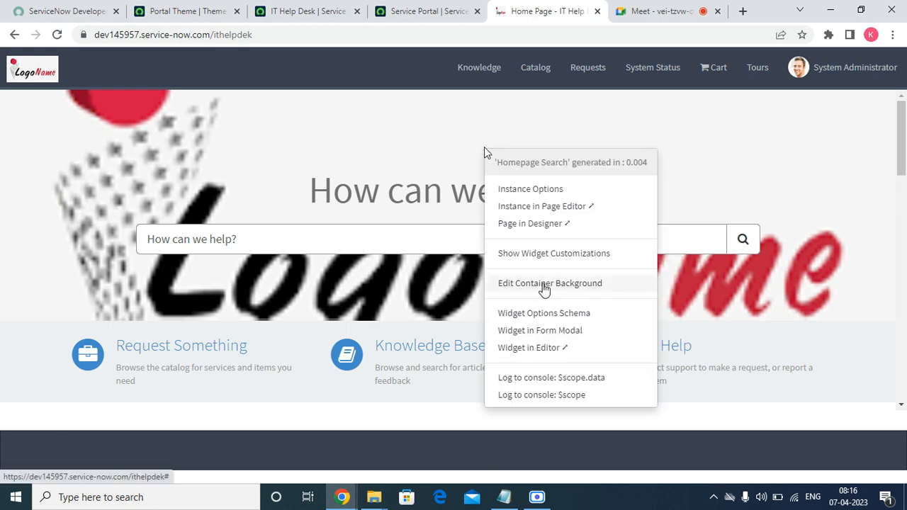
left_click(543, 285)
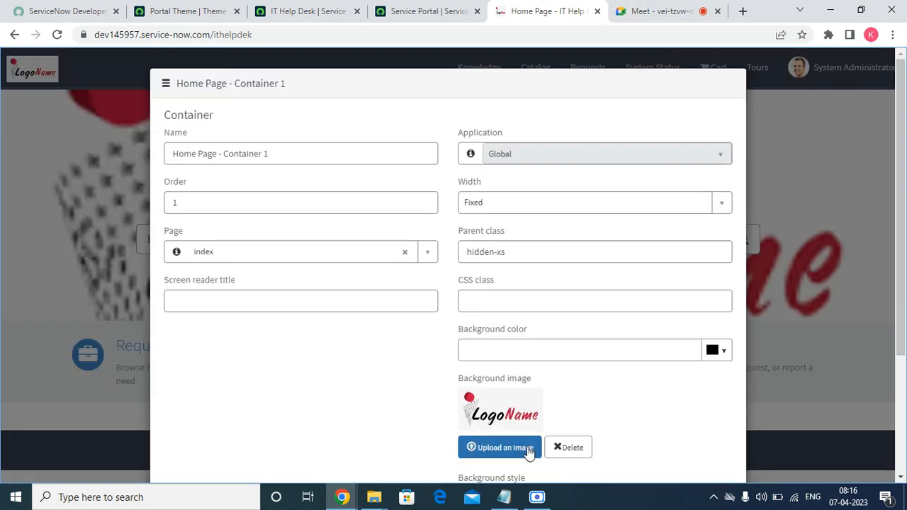
left_click(557, 448)
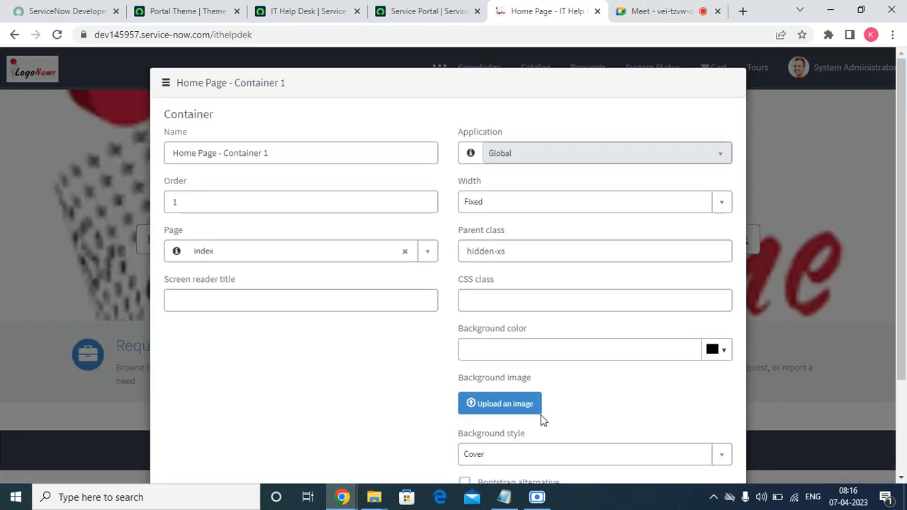
scroll(541, 421, "down", 2)
left_click(694, 446)
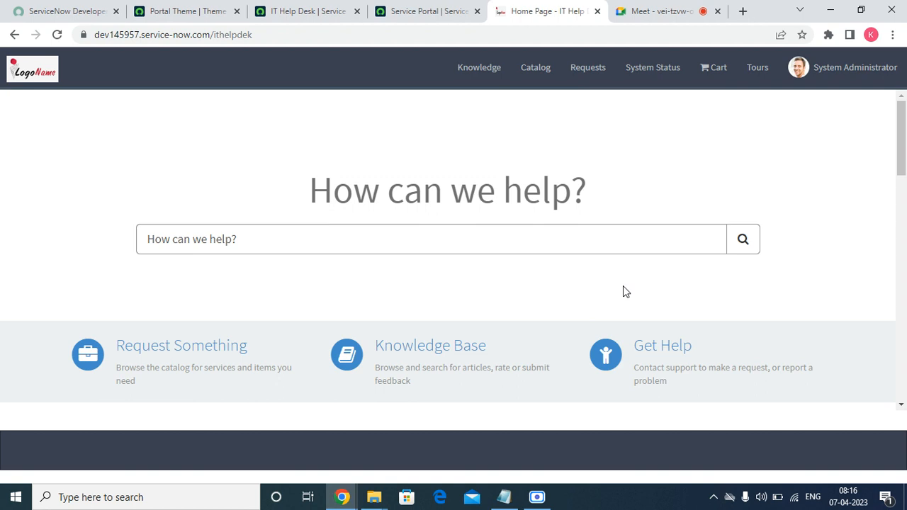
scroll(381, 151, "down", 15)
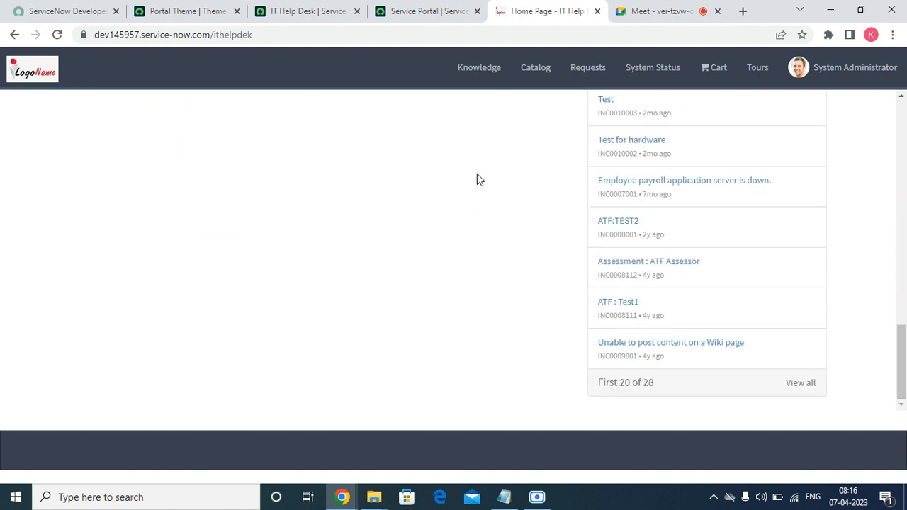
scroll(516, 263, "up", 15)
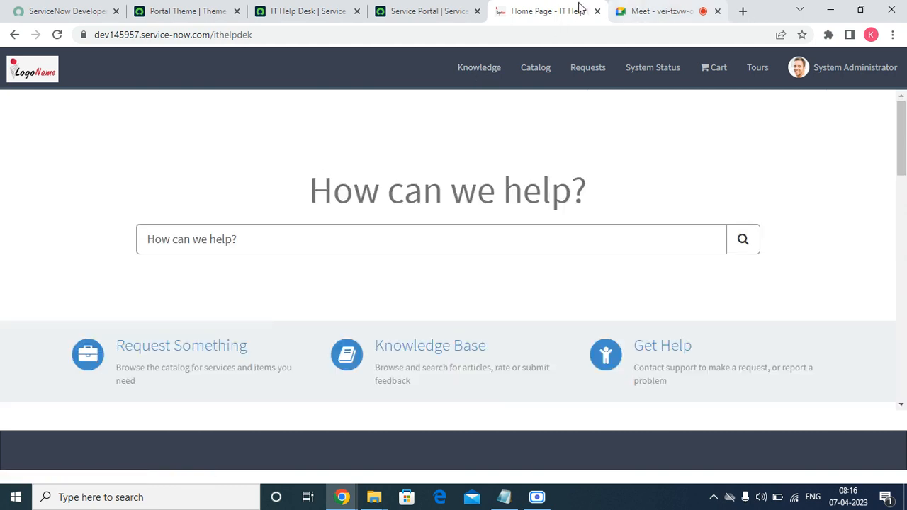
Review the Service Portal record and the IT Help Desk portal record.
left_click(409, 14)
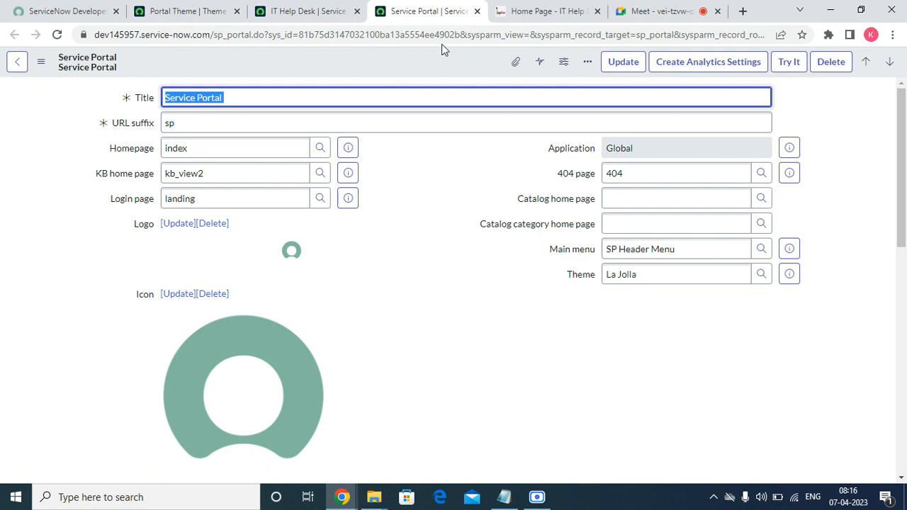
left_click(308, 14)
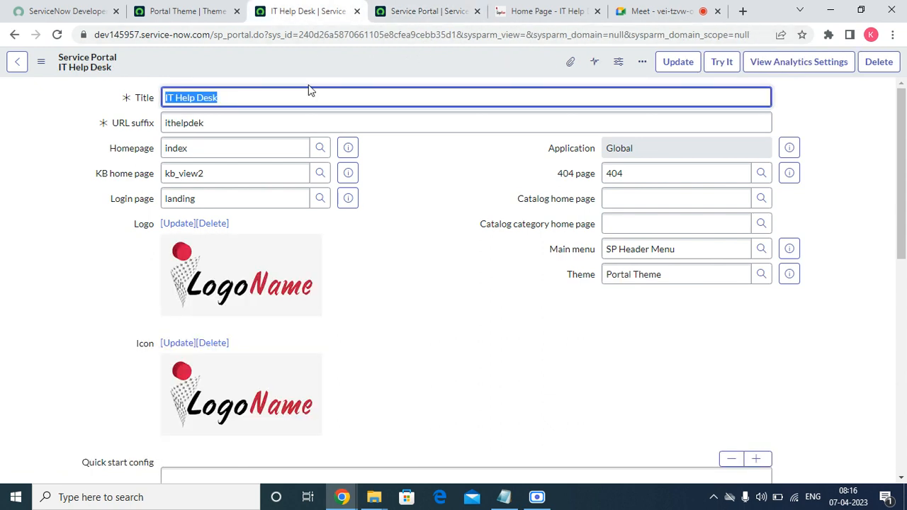
right_click(325, 61)
left_click(384, 293)
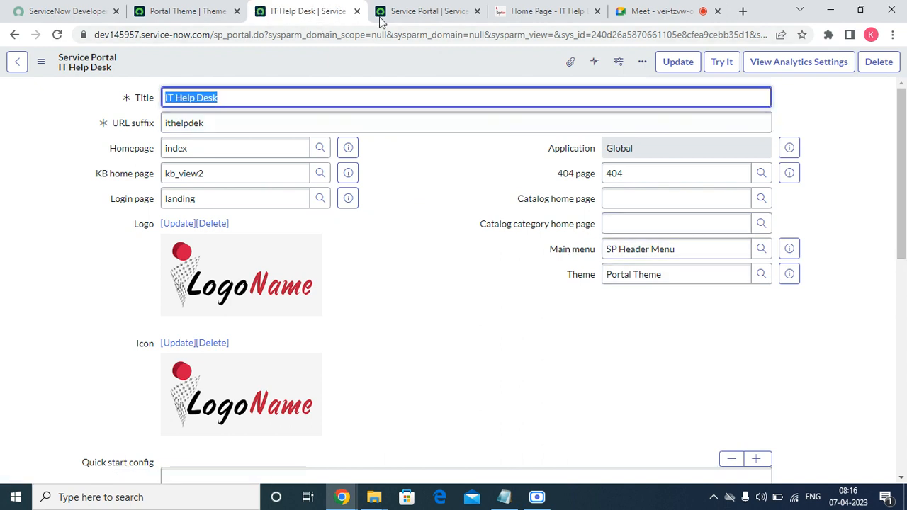
Open the IT Help Desk home page in the Service Portal Designer from its Homepage Search widget and look through the layout.
left_click(516, 14)
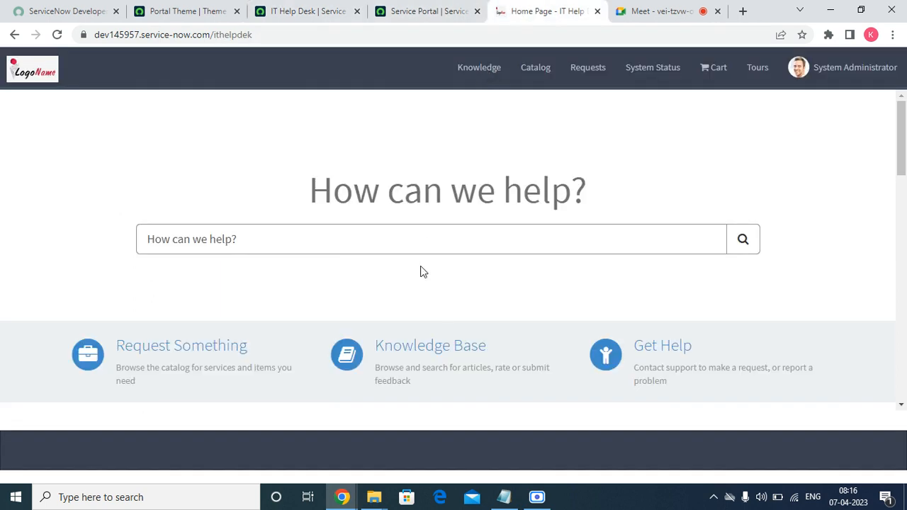
right_click(425, 276, "ctrl")
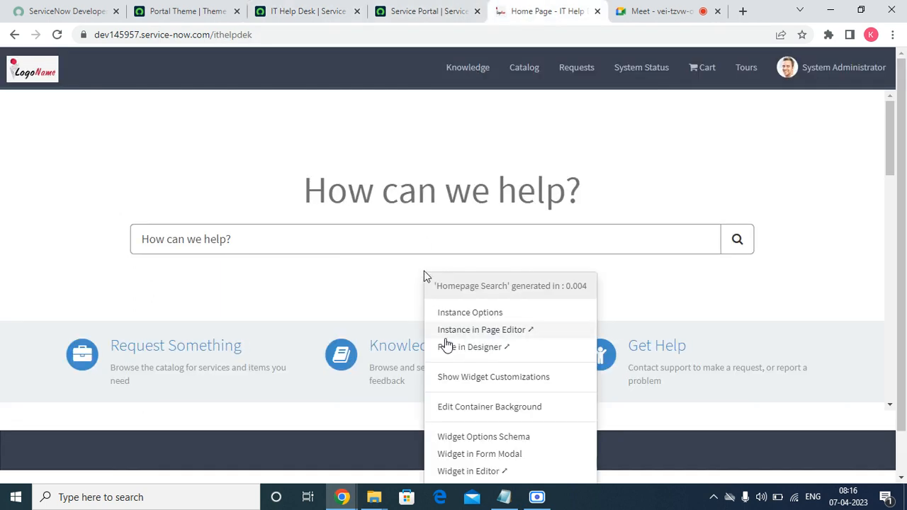
left_click(450, 348)
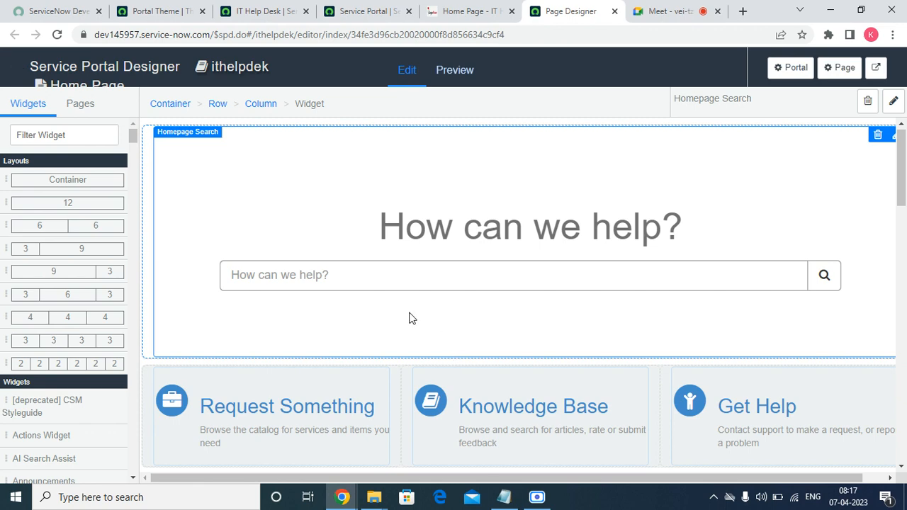
scroll(454, 212, "down", 10)
scroll(497, 284, "up", 10)
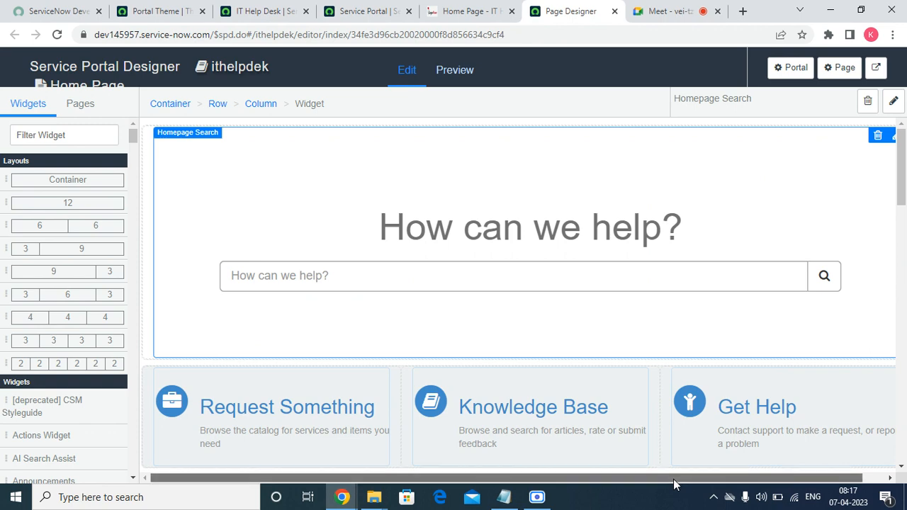
Permanently delete the Get Help Icon Link widget from the home page and reload the portal page to check it.
left_click_drag(676, 482, 699, 482)
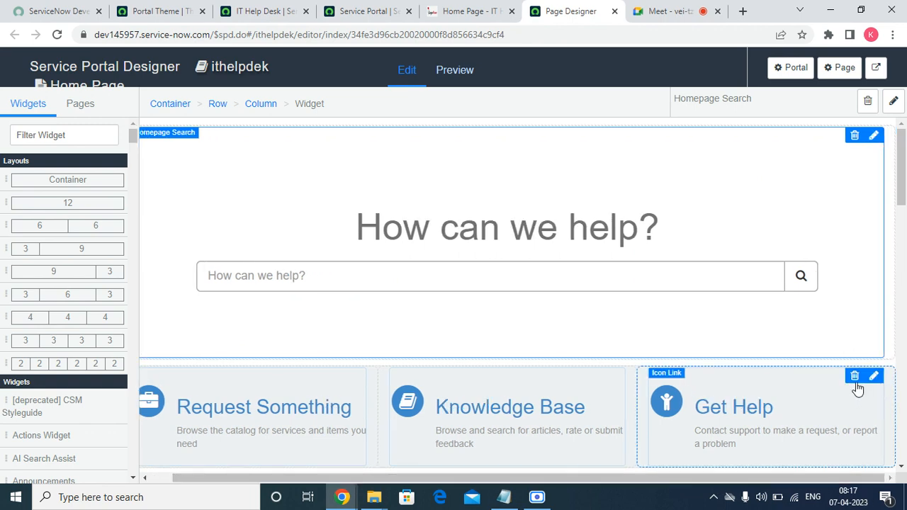
left_click(855, 376)
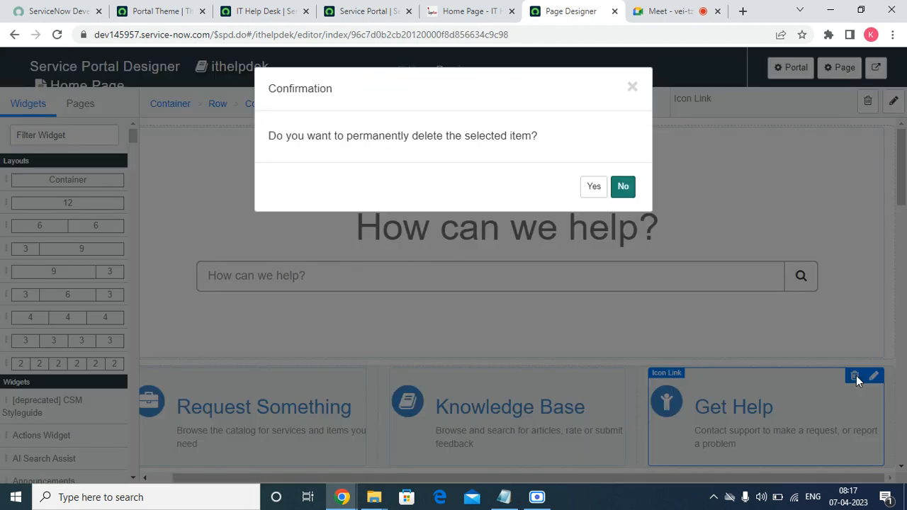
left_click(594, 187)
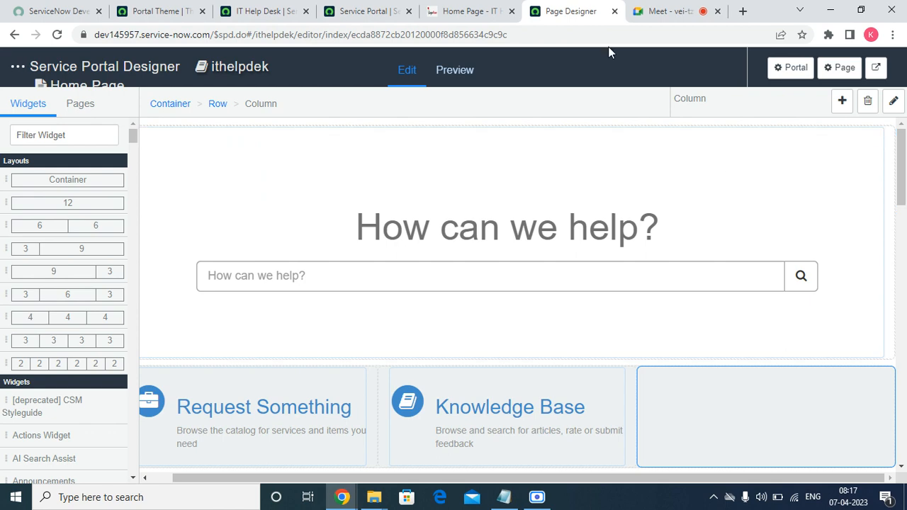
left_click(480, 13)
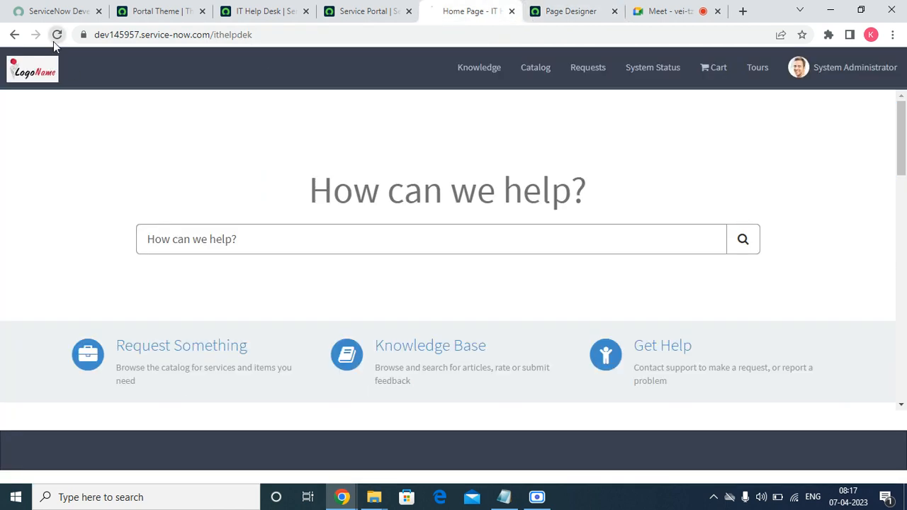
left_click(53, 41)
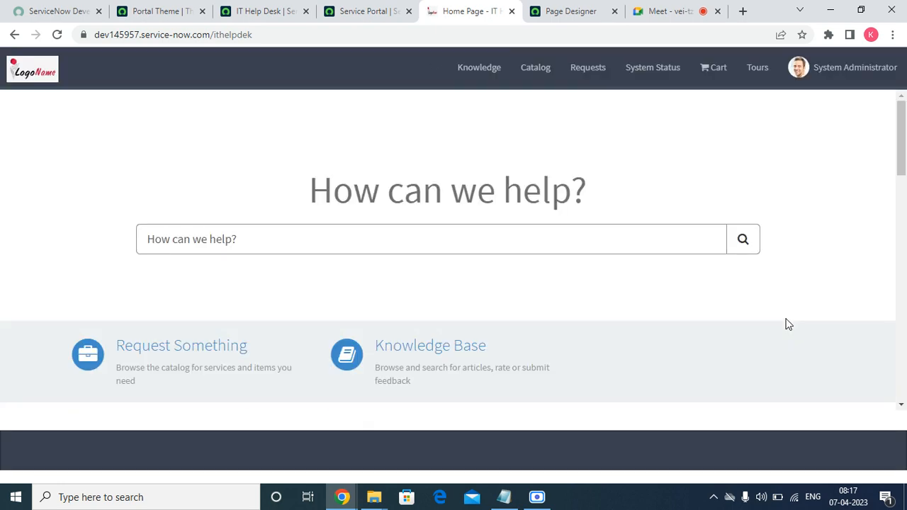
Add the My Requests widget to the empty column beside Knowledge Base and reload the portal home page to look it over.
left_click(585, 14)
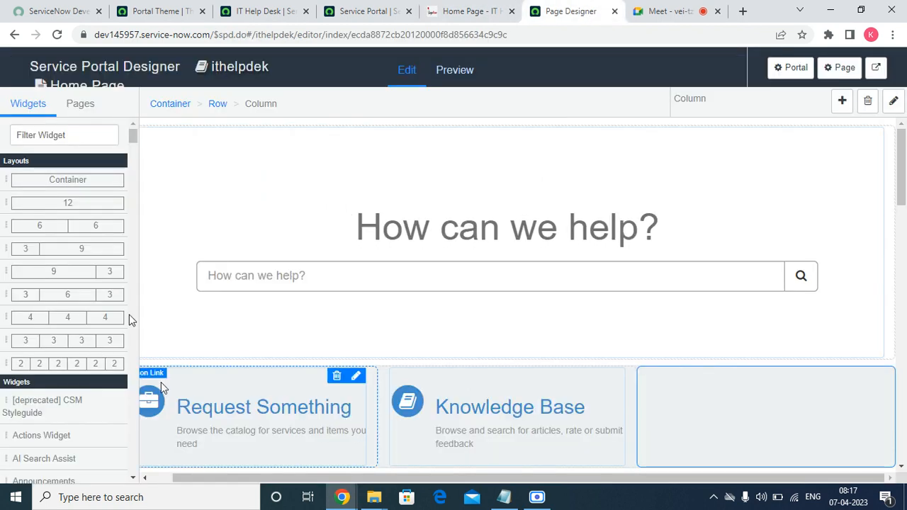
left_click(73, 136)
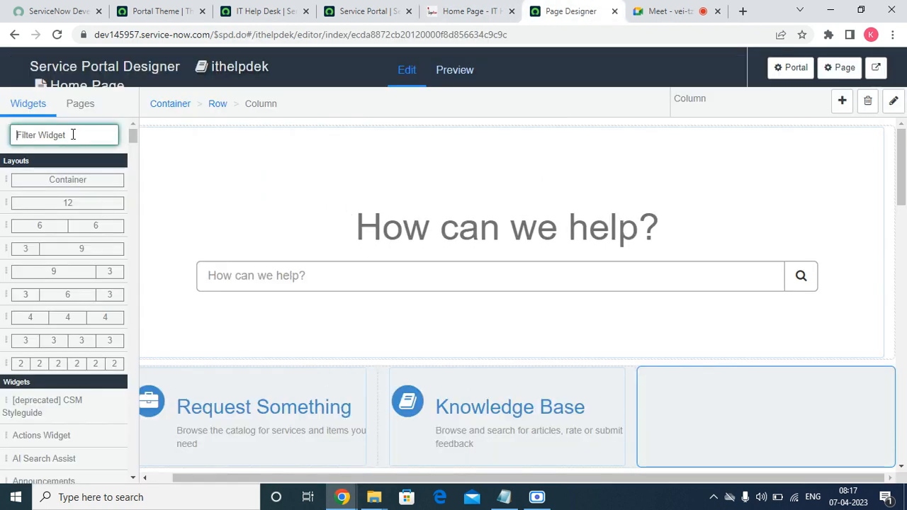
type("my")
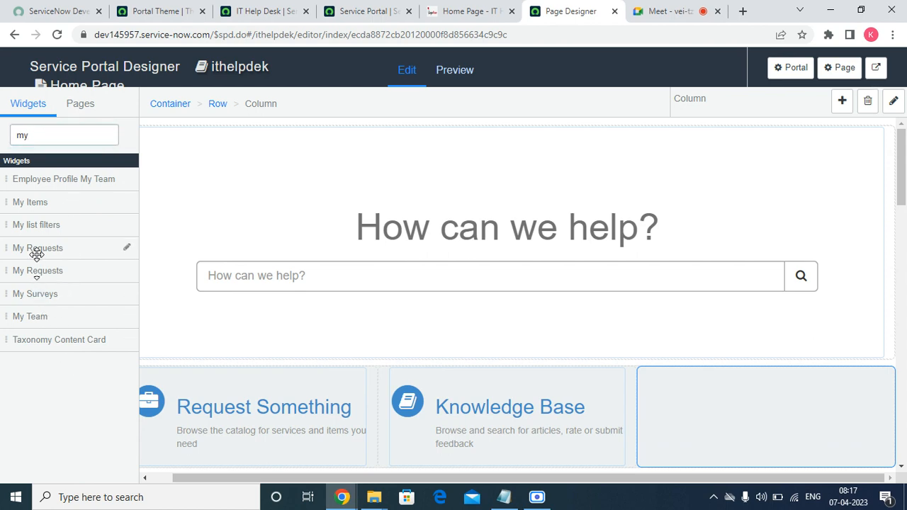
left_click_drag(37, 256, 696, 394)
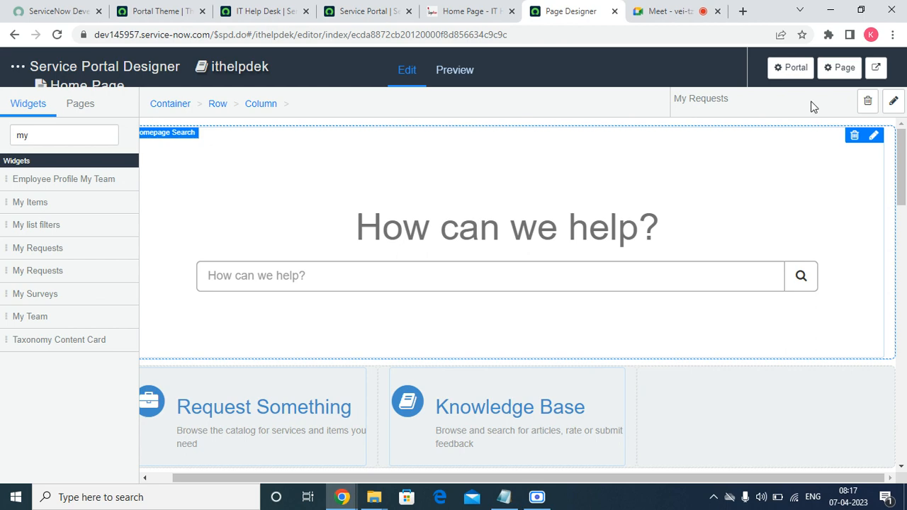
left_click(474, 12)
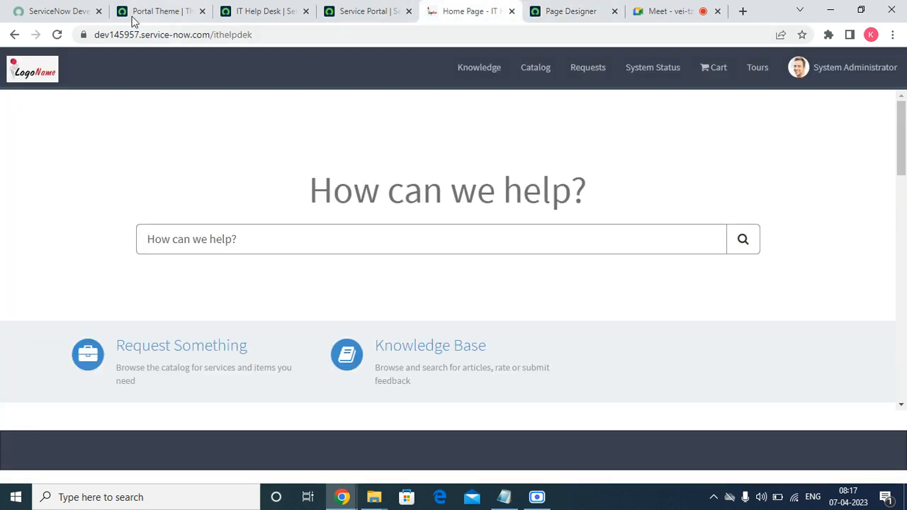
left_click(64, 36)
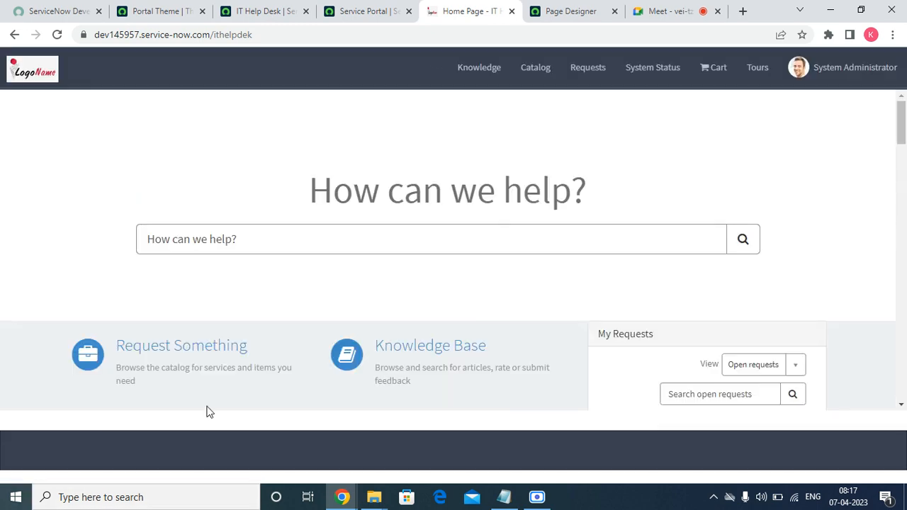
scroll(728, 383, "down", 20)
scroll(728, 354, "up", 20)
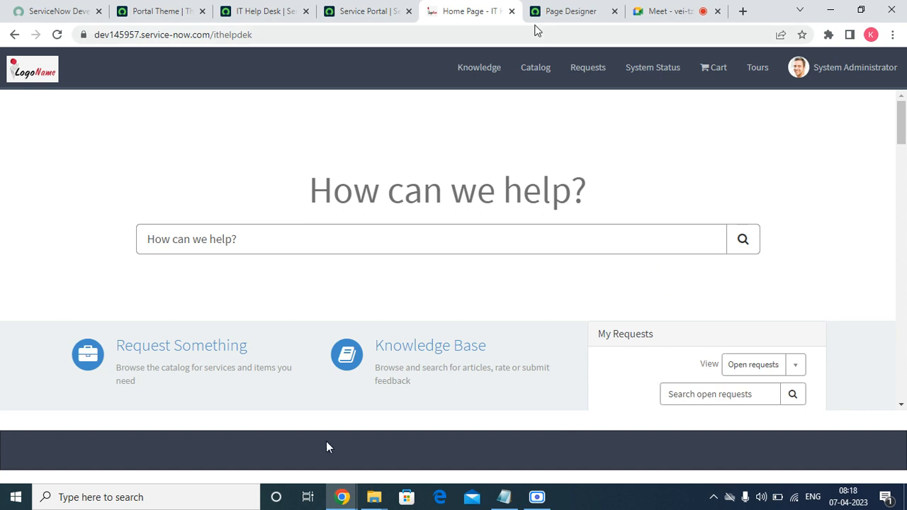
Clear the widget filter in the Service Portal Designer and look through the full list of available widgets.
left_click(540, 20)
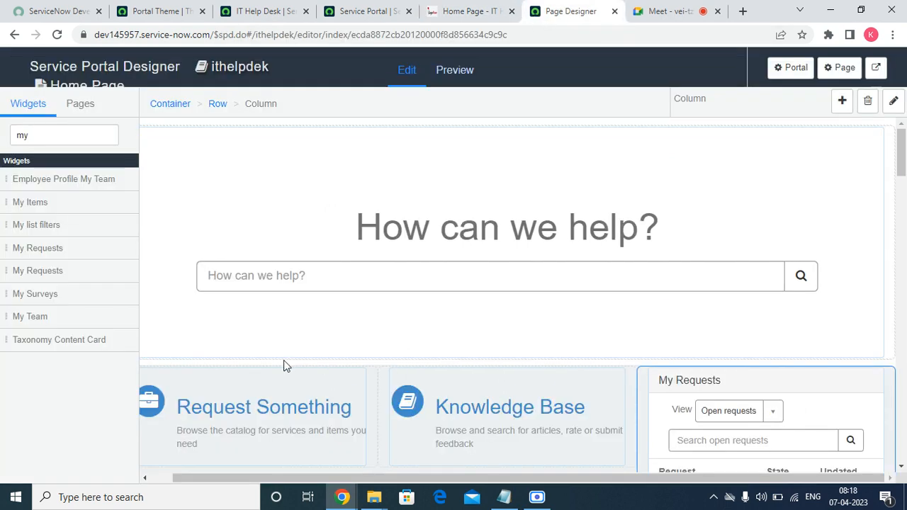
left_click(296, 281)
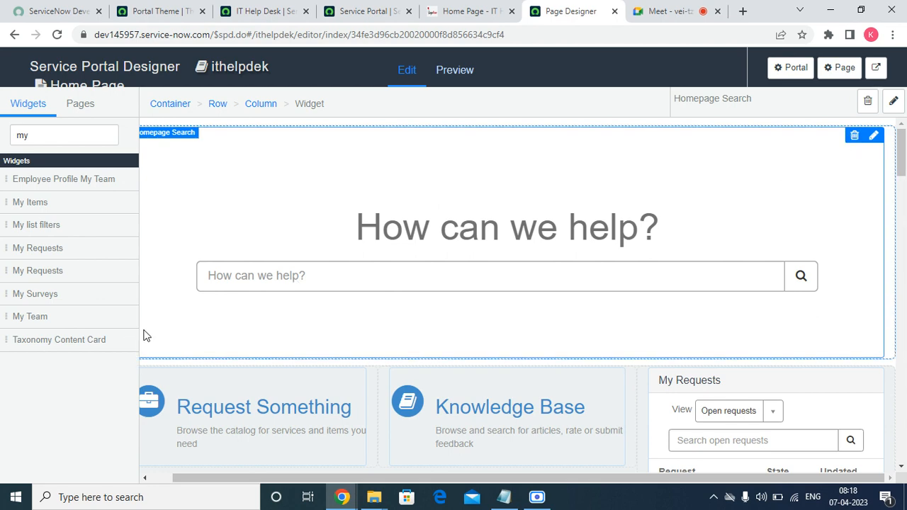
double_click(74, 127)
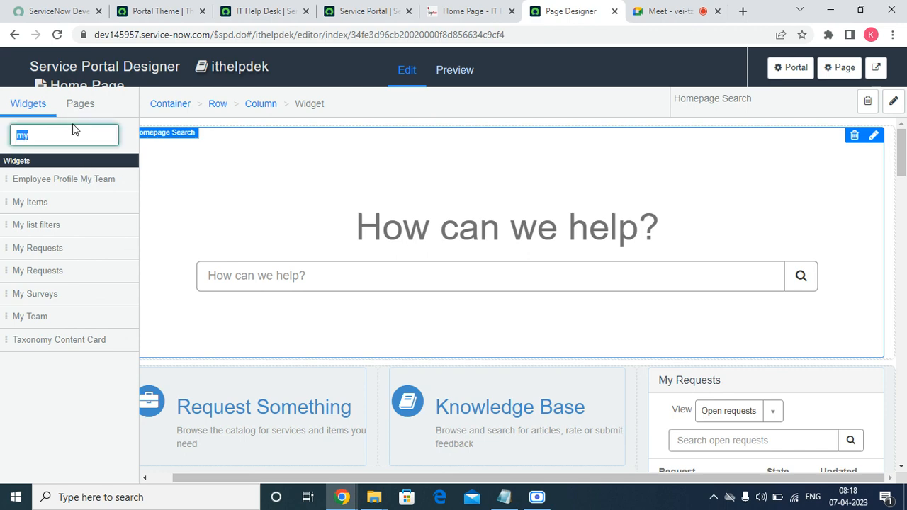
key("Delete")
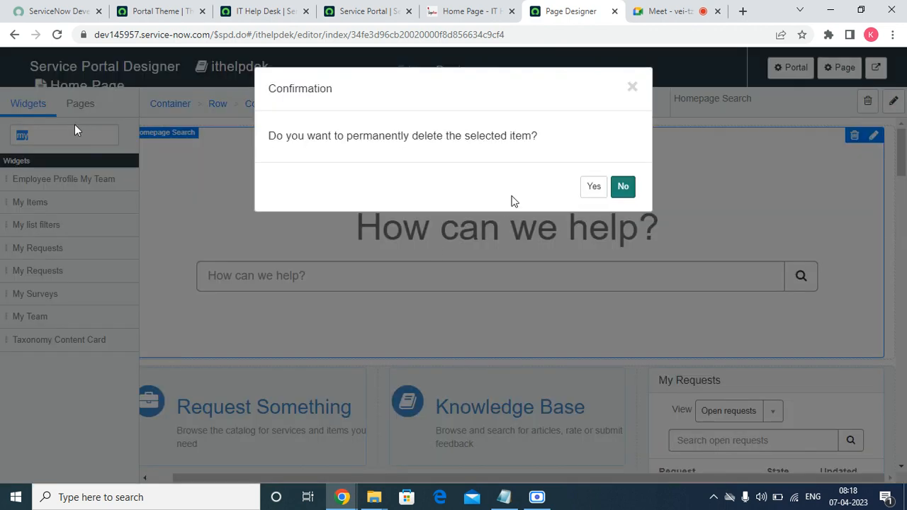
left_click(623, 187)
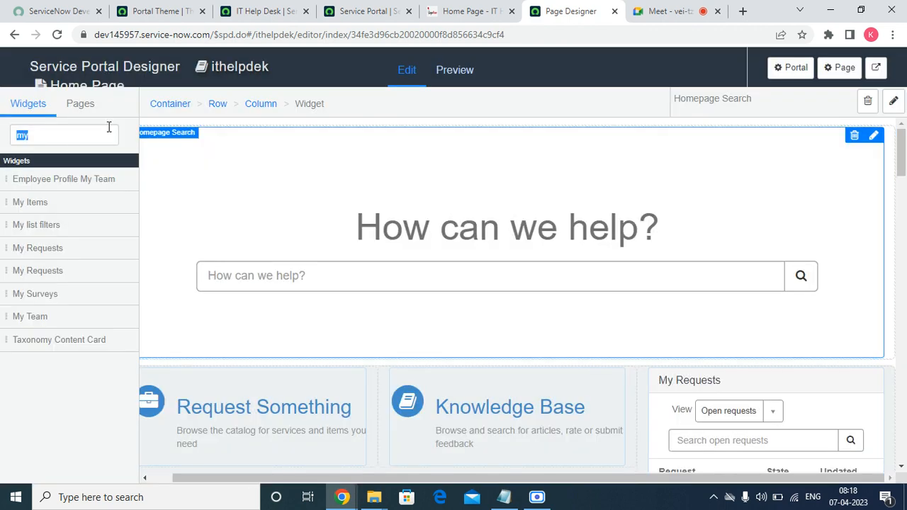
key("Delete")
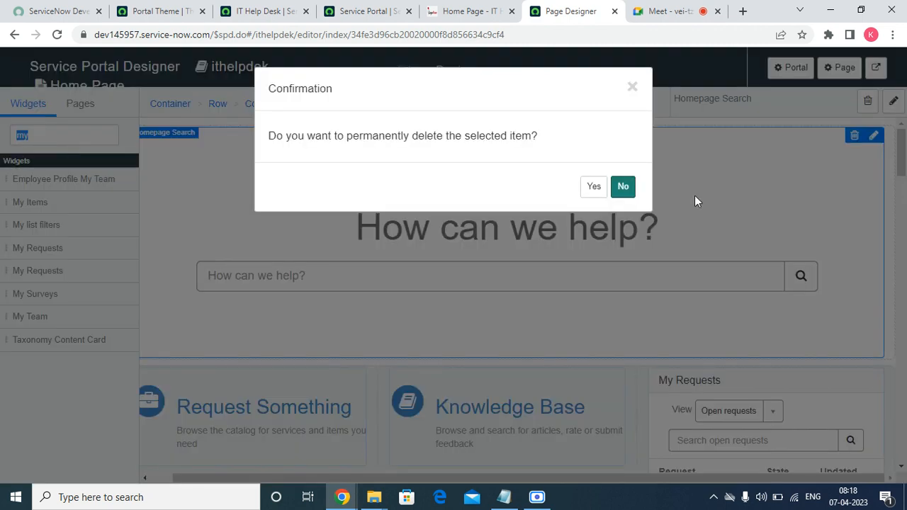
left_click(624, 188)
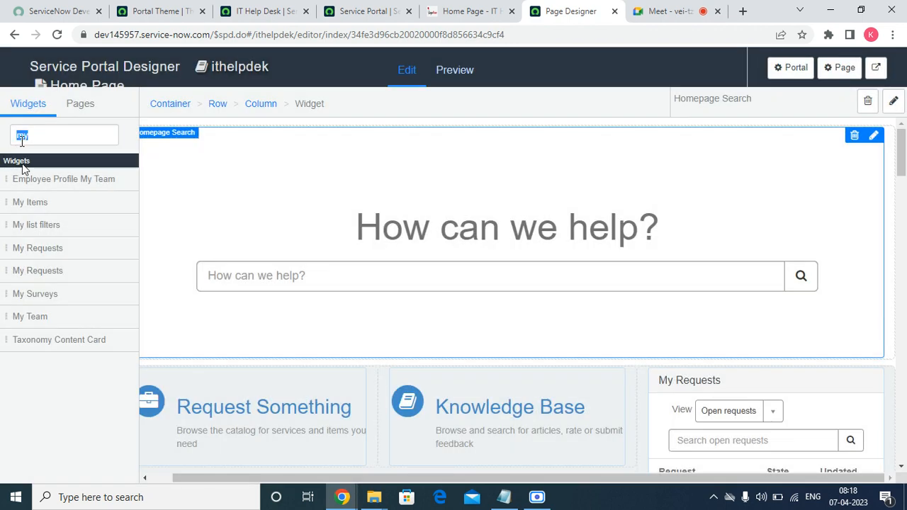
left_click(22, 141)
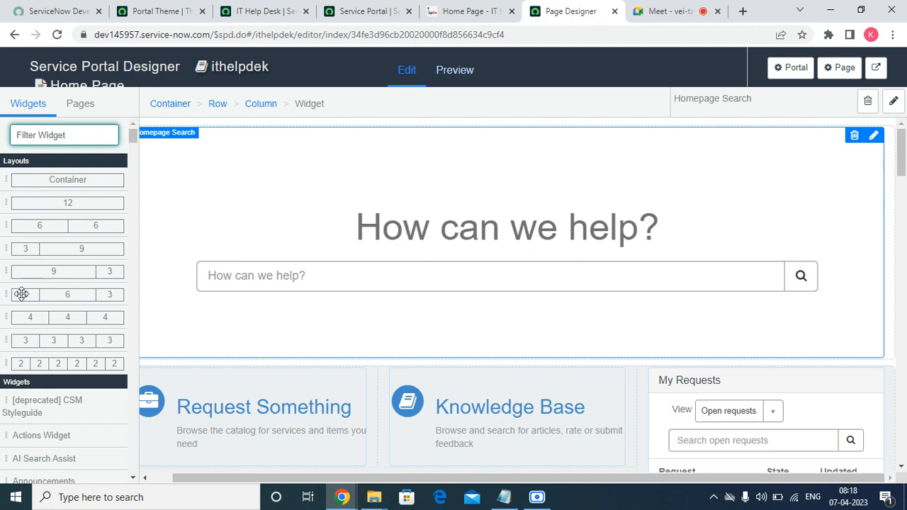
scroll(70, 447, "down", 8)
scroll(73, 416, "down", 5)
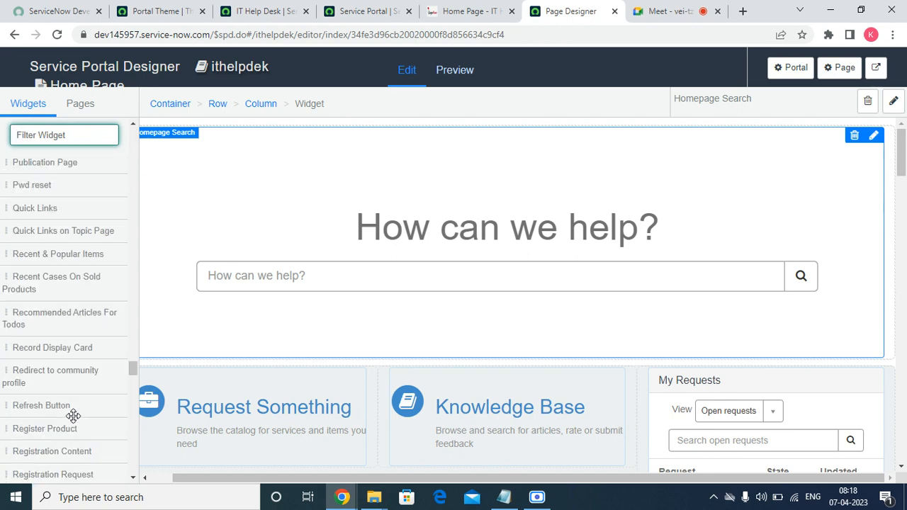
right_click(73, 414)
scroll(57, 399, "down", 15)
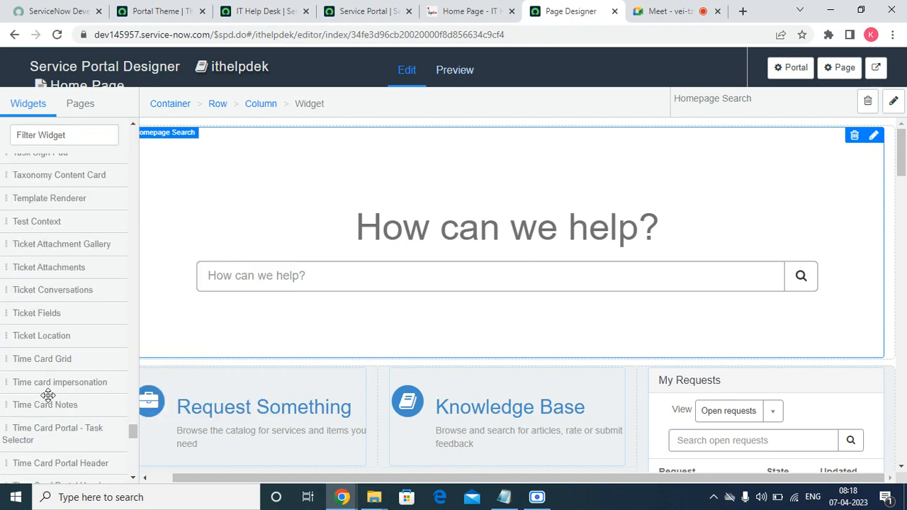
Open the My Requests widget's instance options, review its title, Show View and items per page settings, and save the dialog.
mouse_move(739, 376)
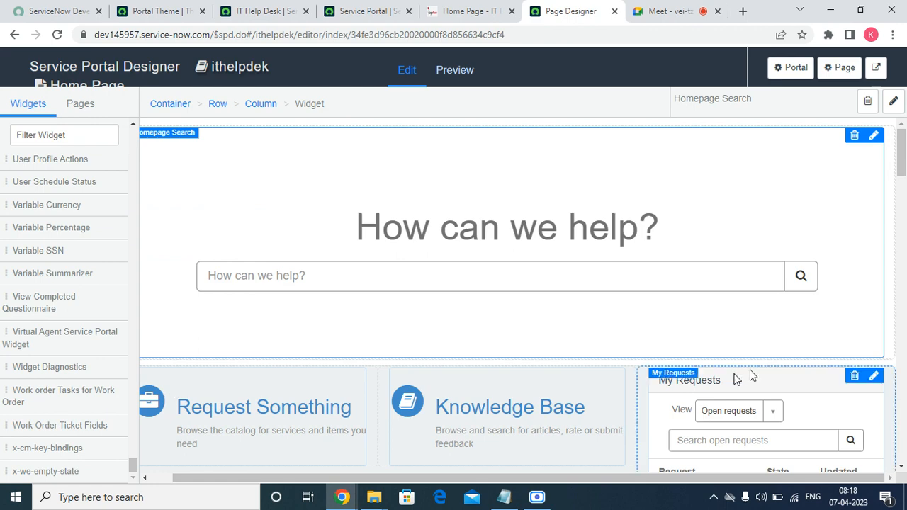
left_click(873, 378)
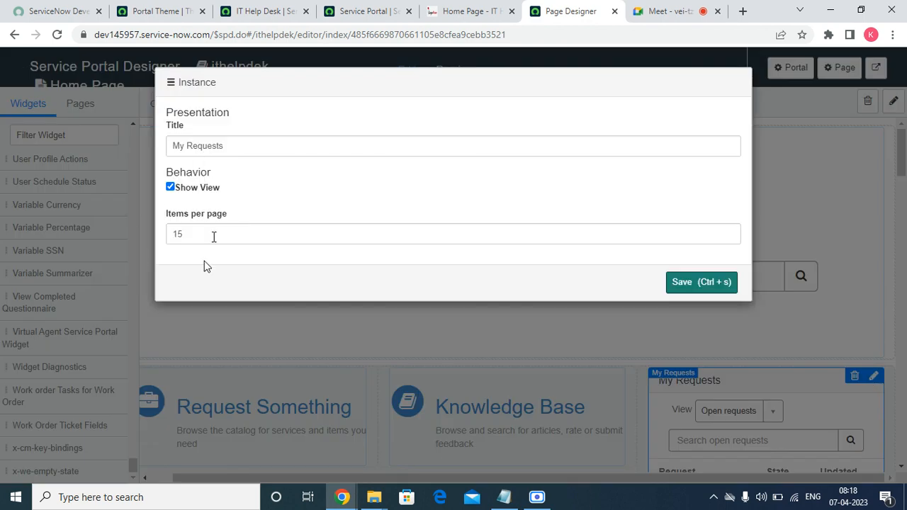
left_click(217, 147)
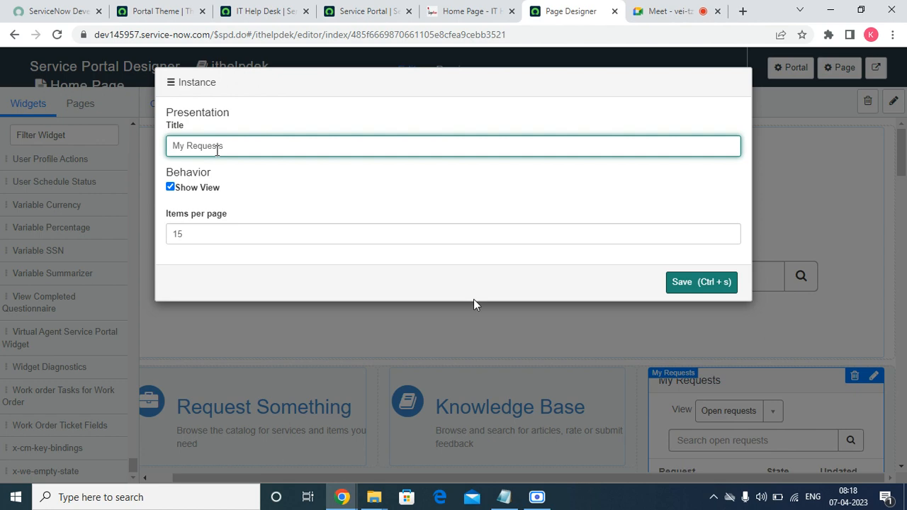
left_click(699, 283)
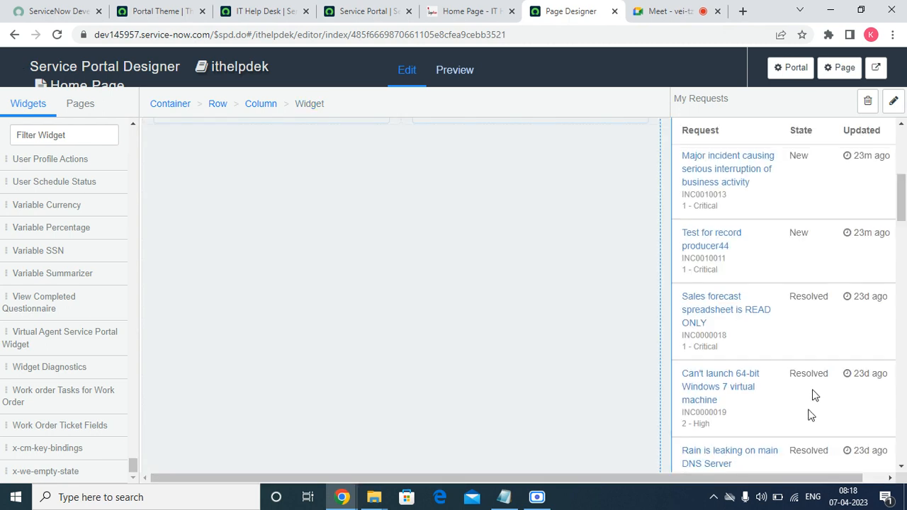
Permanently delete the My Requests widget from the home page and reload the portal page to check the layout.
left_click(867, 102)
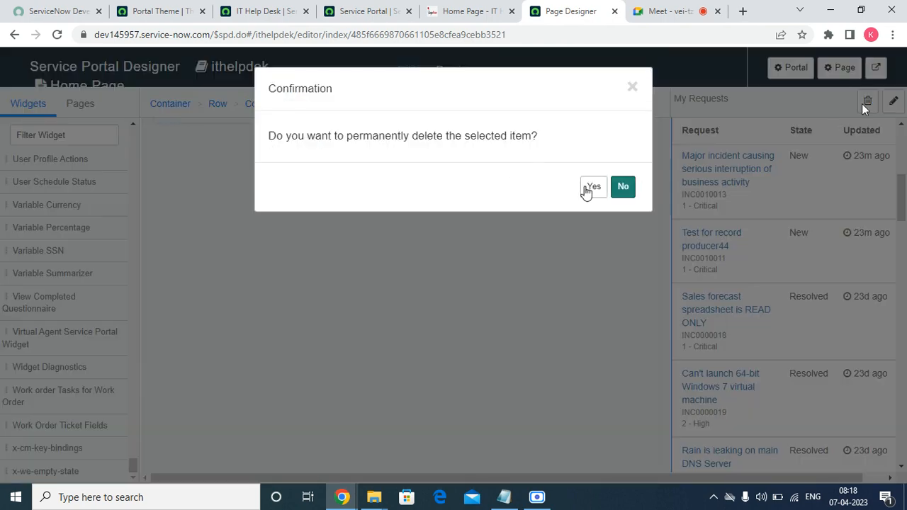
left_click(622, 188)
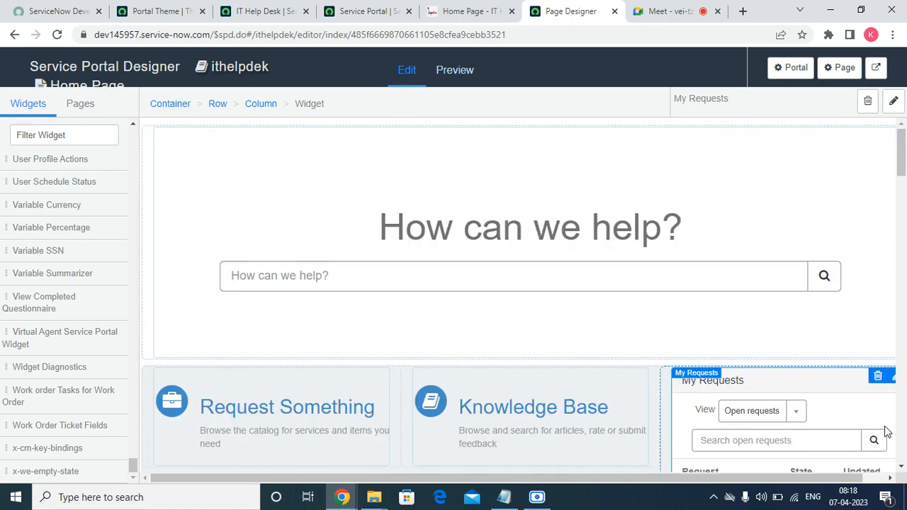
left_click(876, 379)
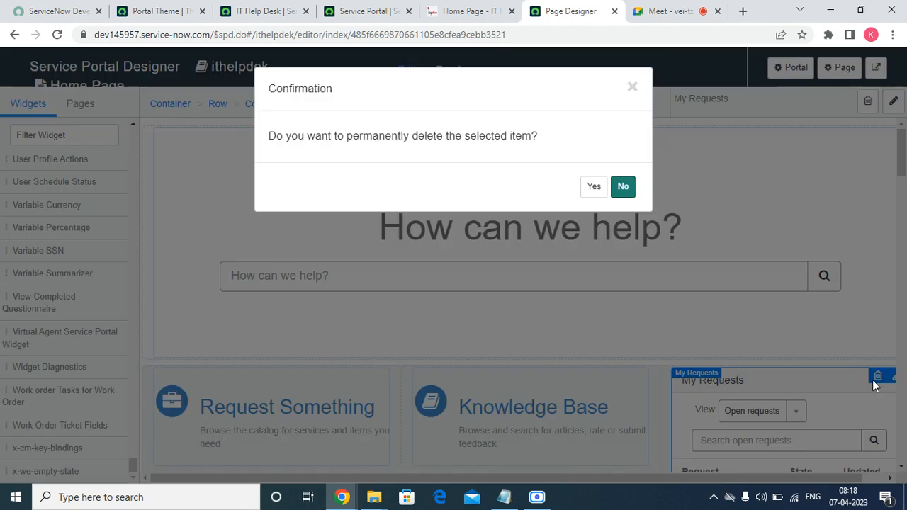
left_click(592, 187)
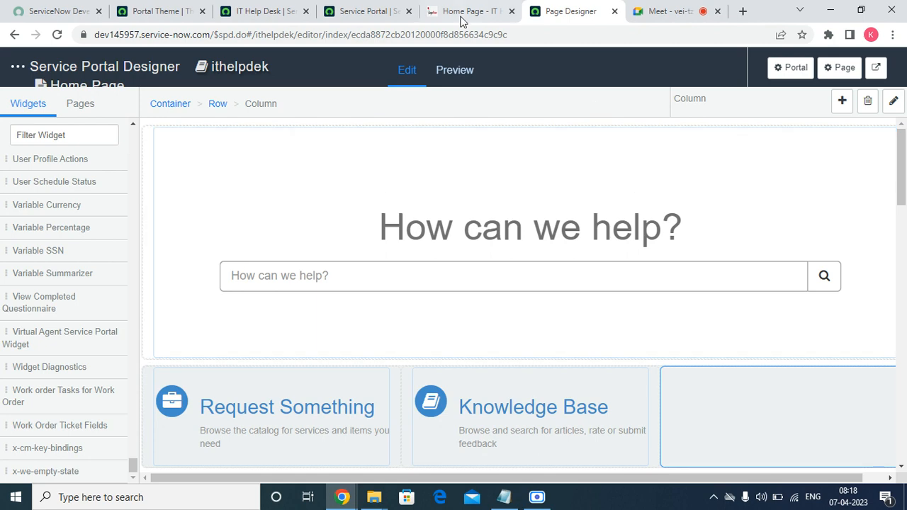
left_click(461, 13)
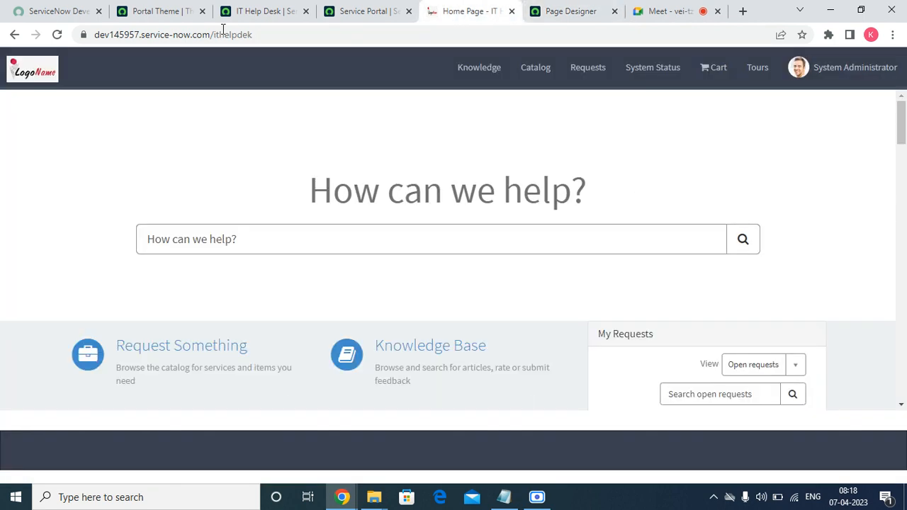
left_click(58, 34)
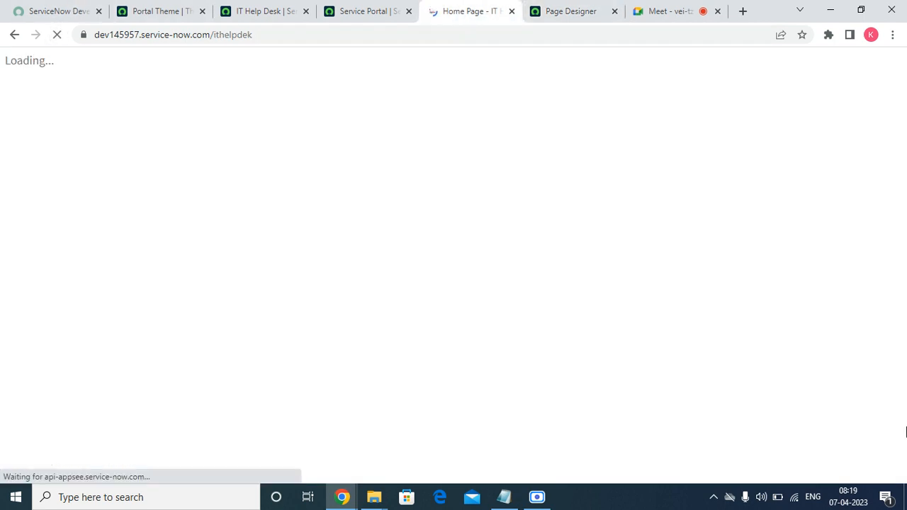
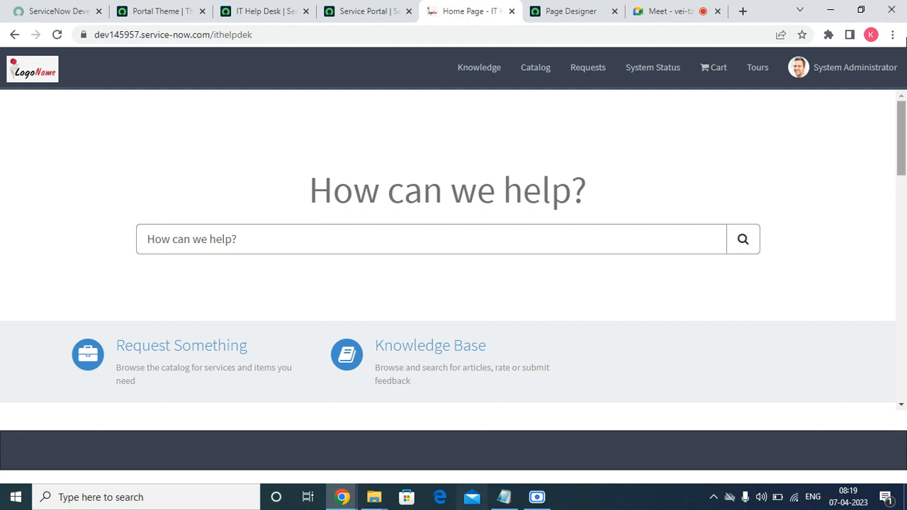
left_click(379, 13)
left_click(455, 15)
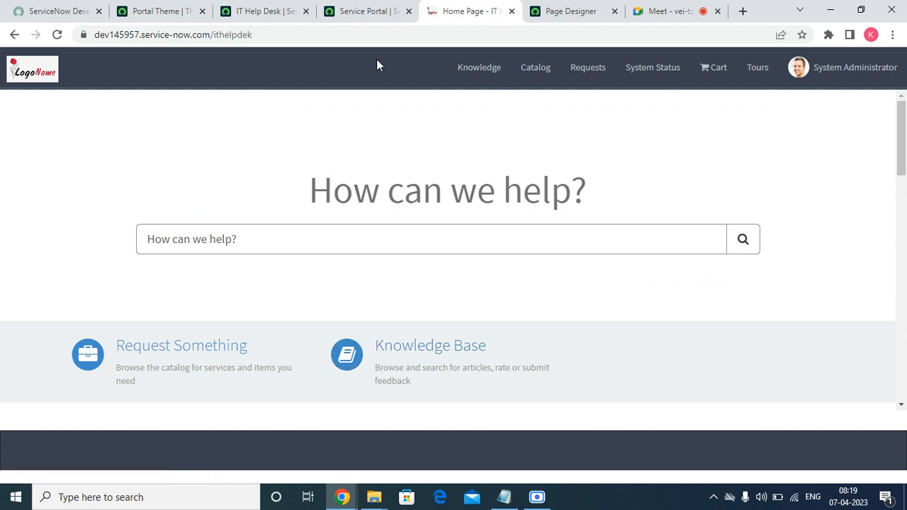
left_click(376, 13)
left_click(472, 12)
left_click(267, 13)
left_click(352, 12)
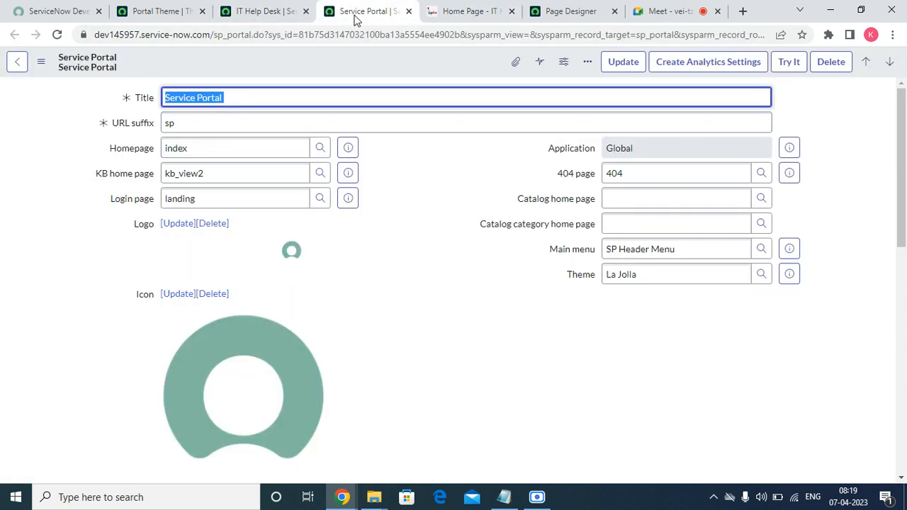
left_click(270, 10)
Find the Service Portal Widgets module by filtering the navigator for "widge", open it, and look through the widget list.
left_click(142, 12)
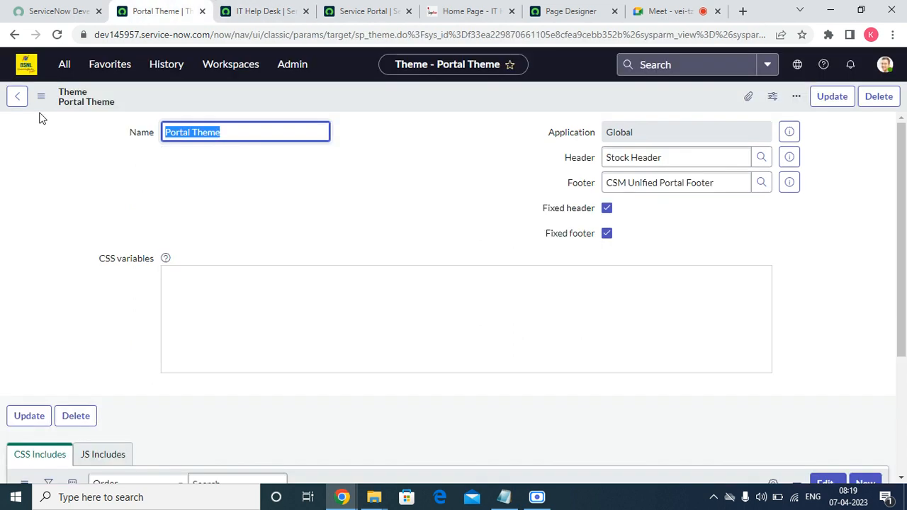
left_click(69, 65)
double_click(76, 101)
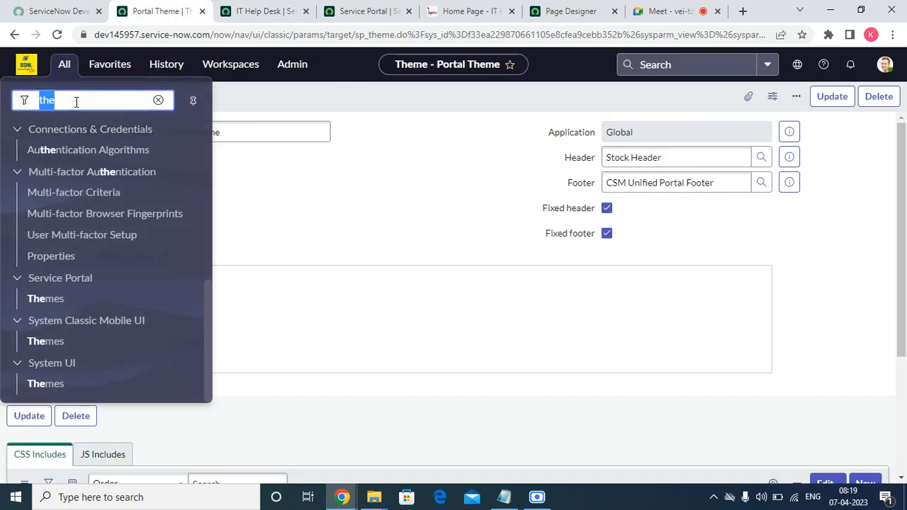
type("widge")
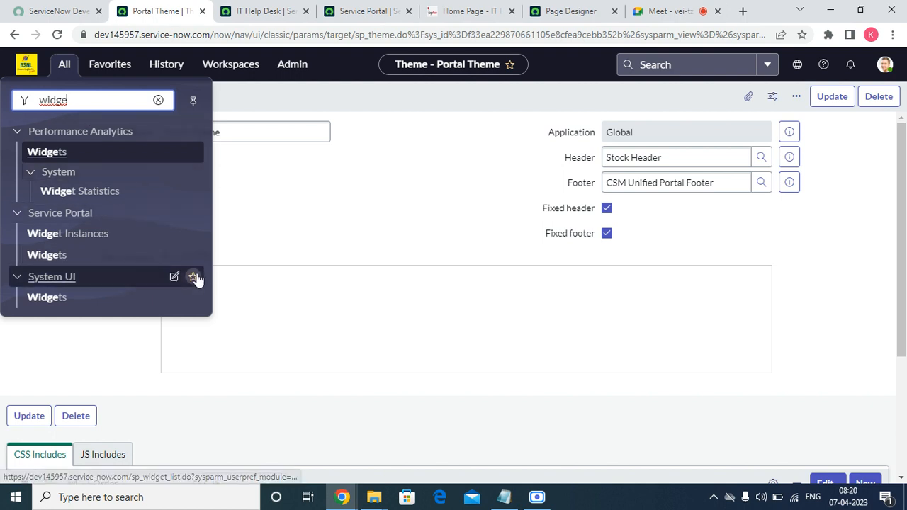
left_click(48, 261)
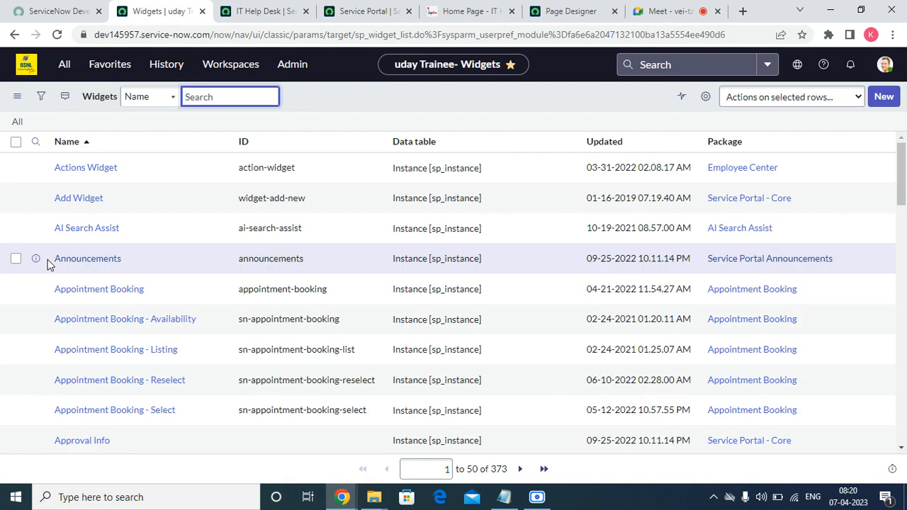
scroll(241, 385, "down", 15)
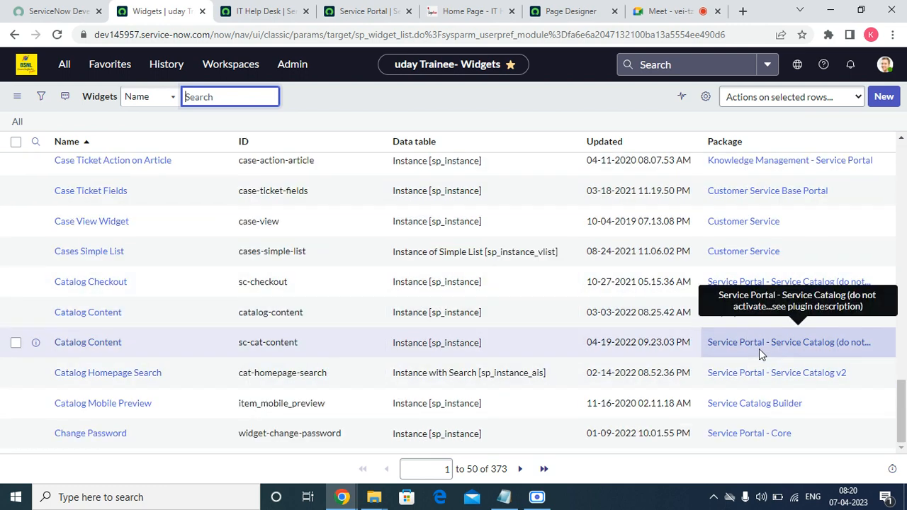
Filter the widget list by name with *inci to find incident-related widgets.
scroll(559, 414, "up", 15)
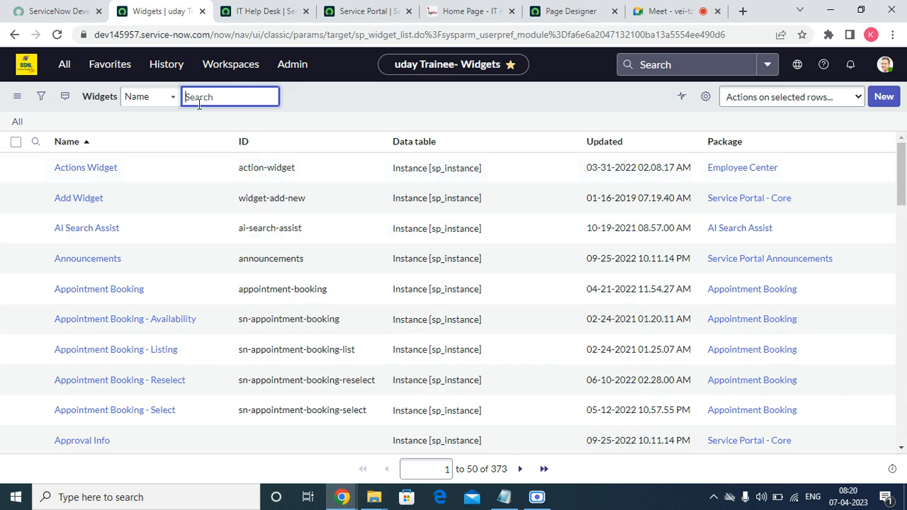
type("*")
key("Return")
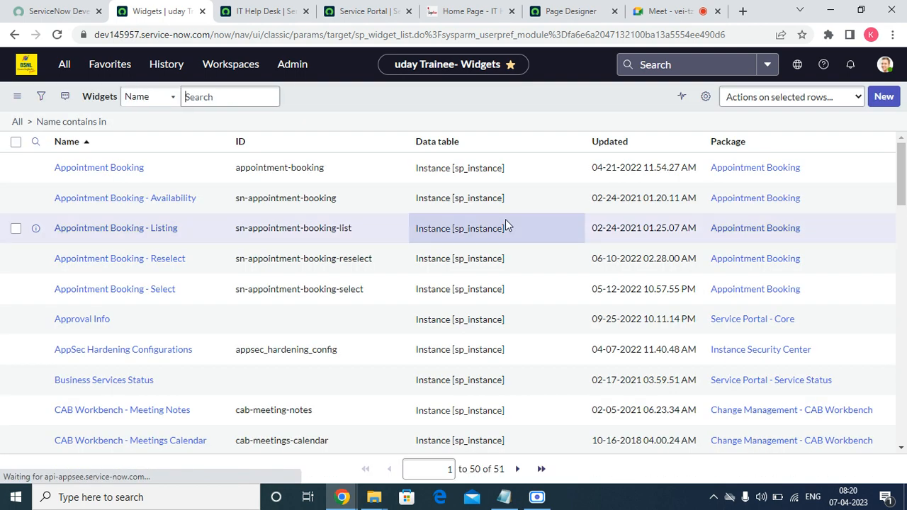
left_click(138, 166)
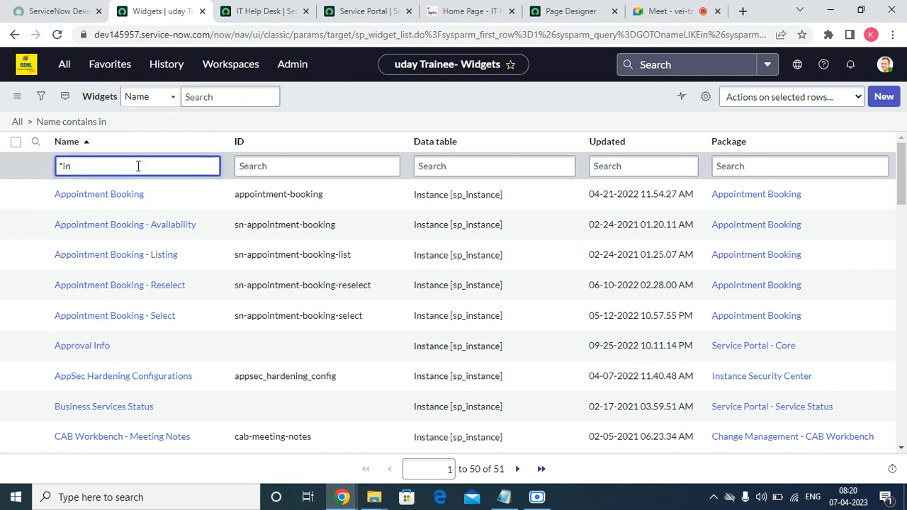
key("Return")
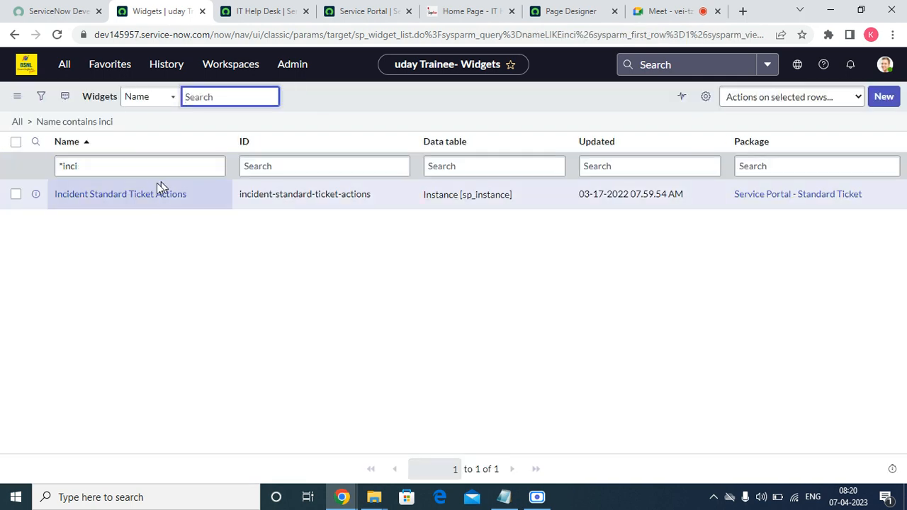
Open the Incident Standard Ticket Actions widget record in a new browser tab and look through its form and related lists.
right_click(34, 192)
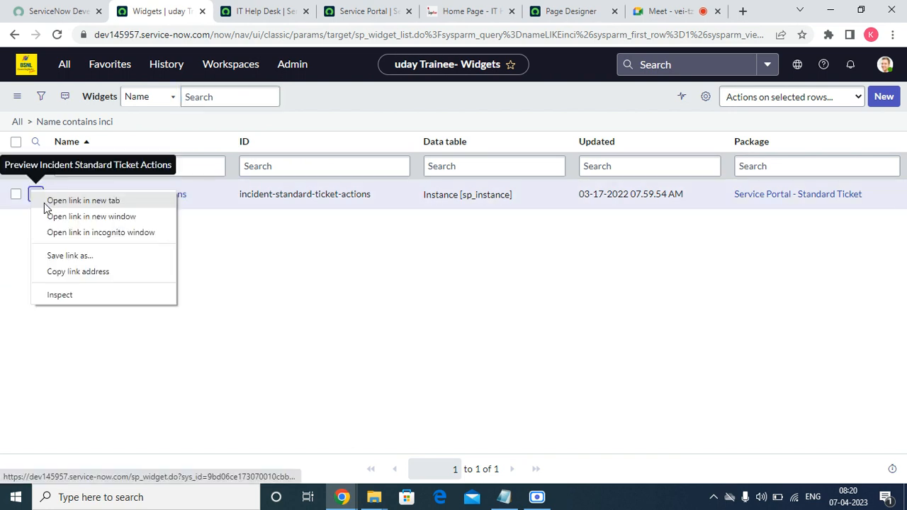
left_click(45, 203)
left_click(228, 9)
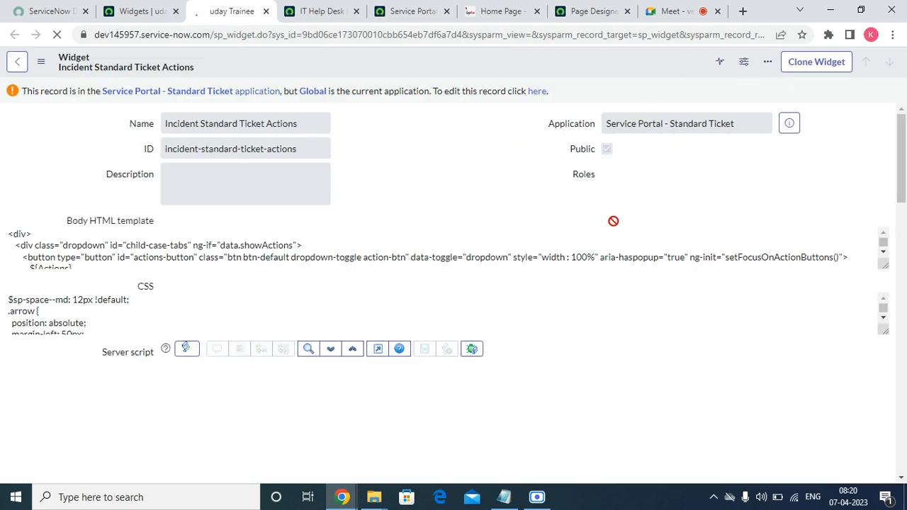
scroll(439, 225, "down", 15)
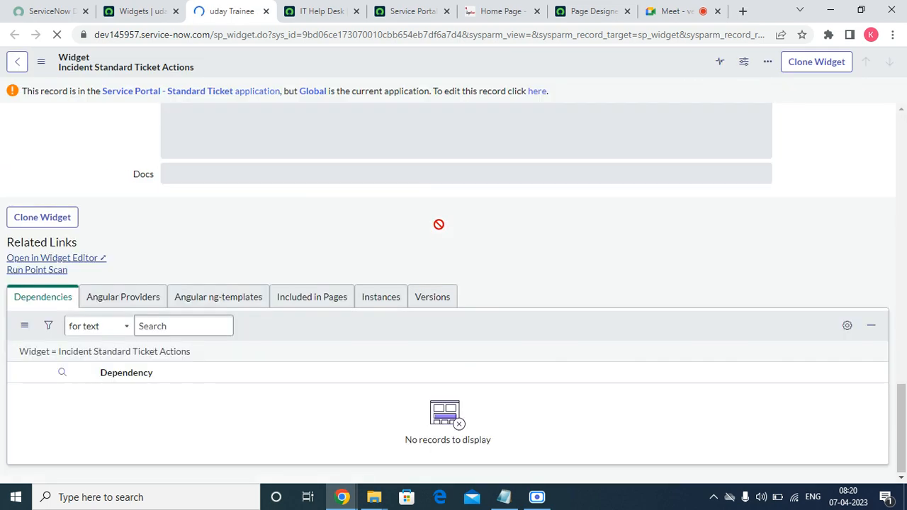
scroll(200, 375, "up", 15)
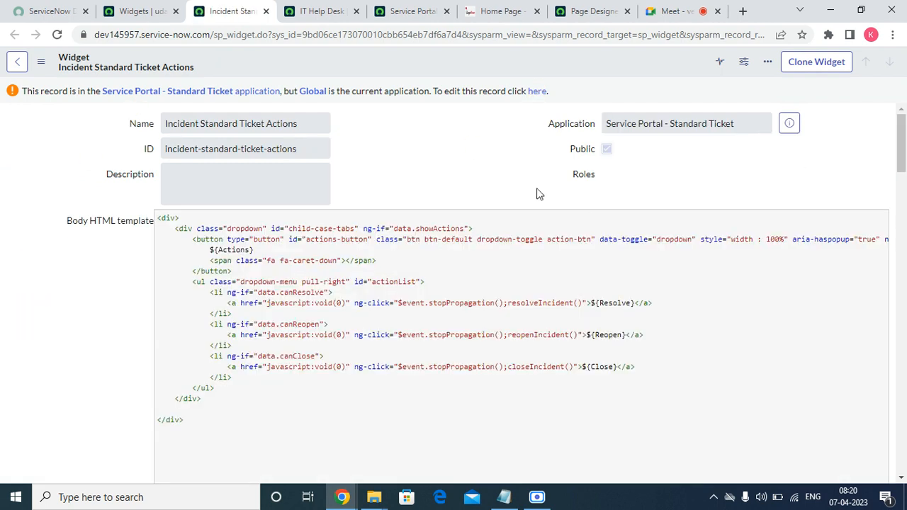
Switch the widget record to editing in the Service Portal - Standard Ticket application and review its HTML template and client controller script.
left_click(538, 93)
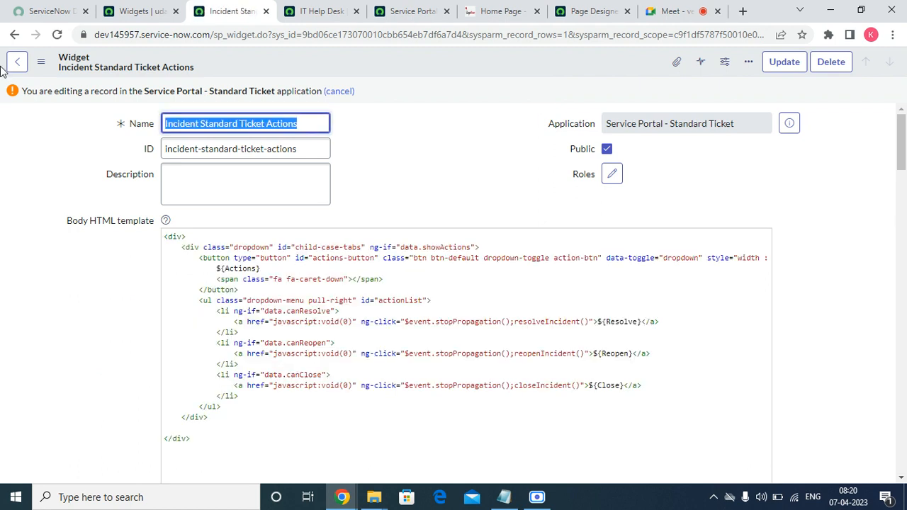
scroll(634, 301, "down", 15)
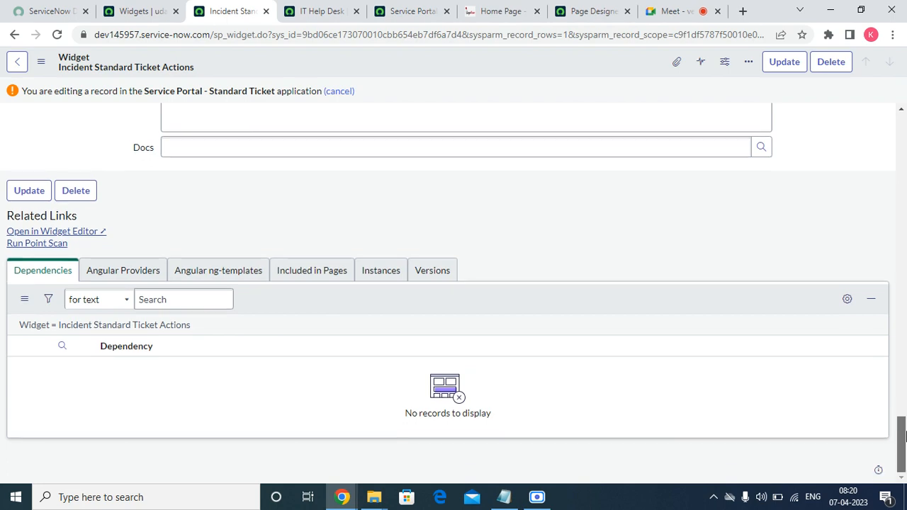
left_click_drag(903, 429, 904, 275)
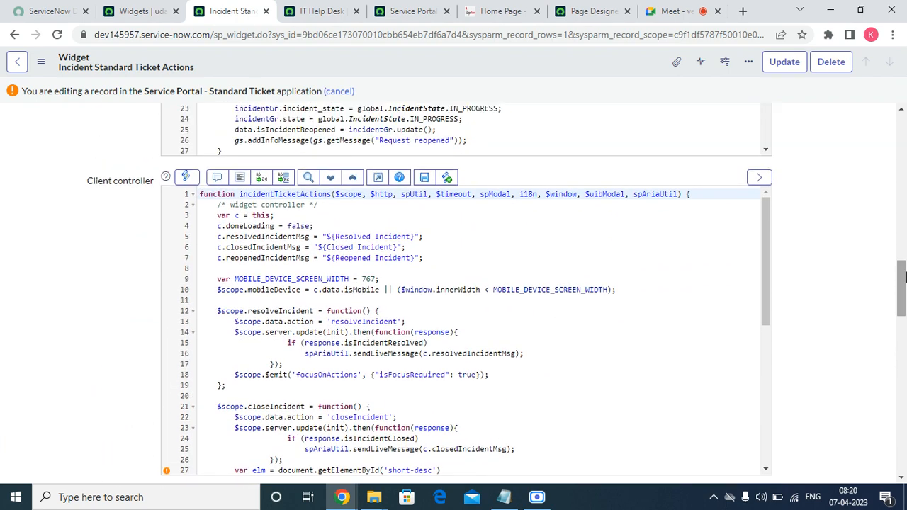
double_click(355, 236)
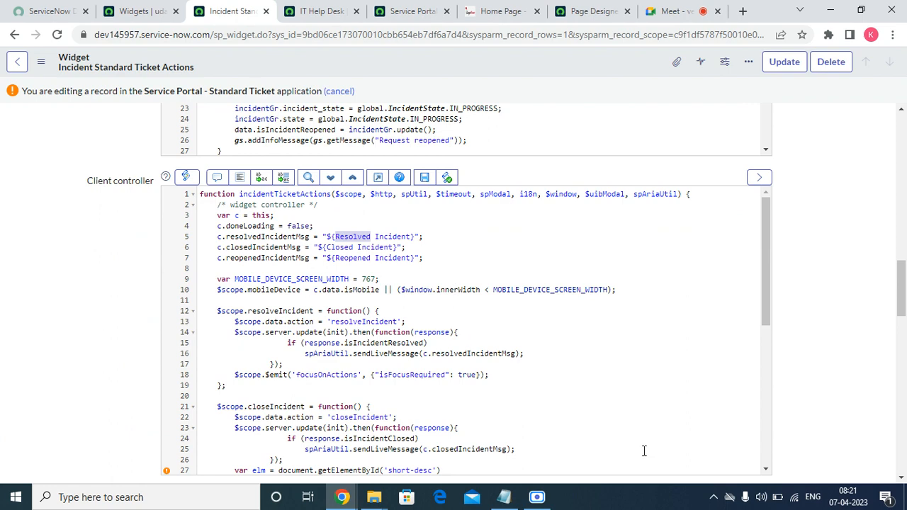
scroll(579, 447, "up", 20)
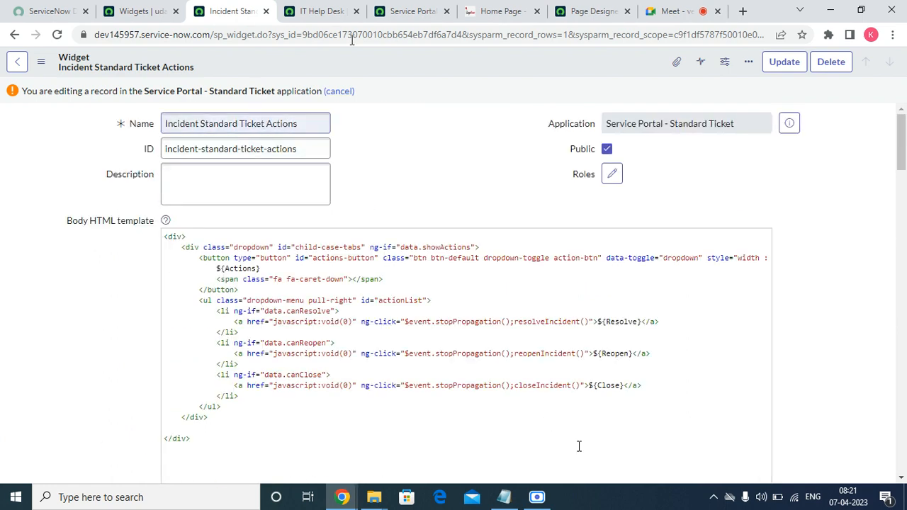
In the Service Portal Designer, filter widgets by "incid" and add Incident Standard Ticket Actions to the empty column beside Knowledge Base.
left_click(395, 12)
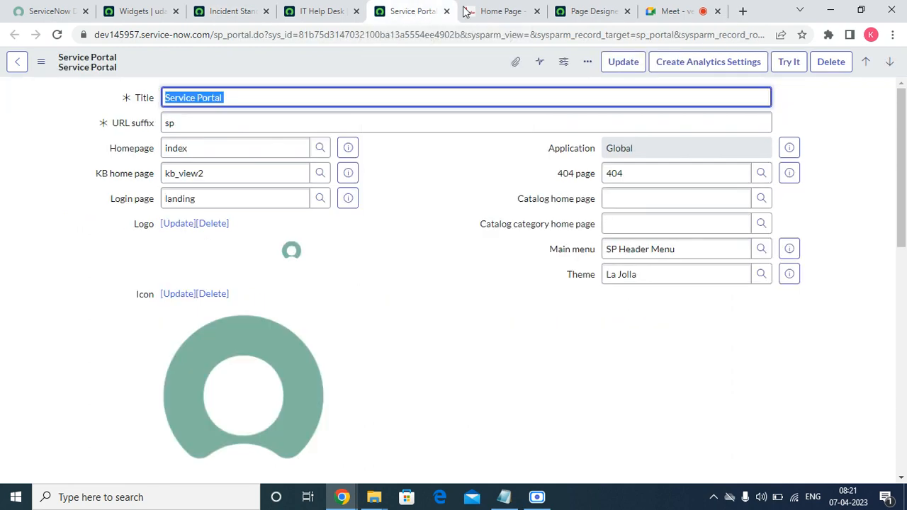
left_click(494, 11)
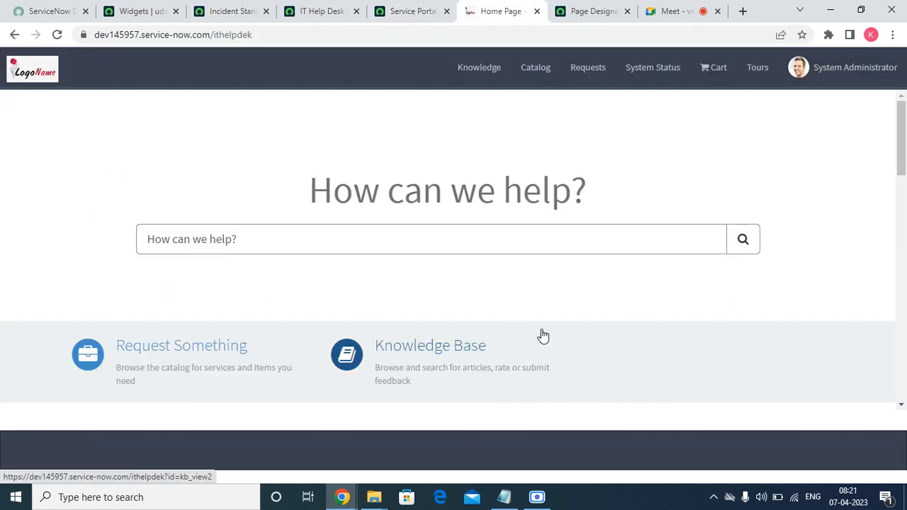
left_click(571, 10)
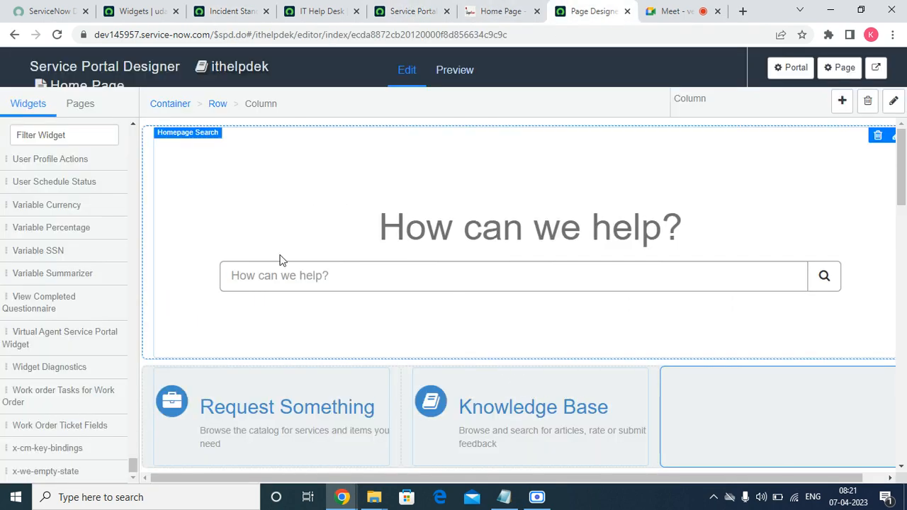
left_click(66, 135)
type("incl")
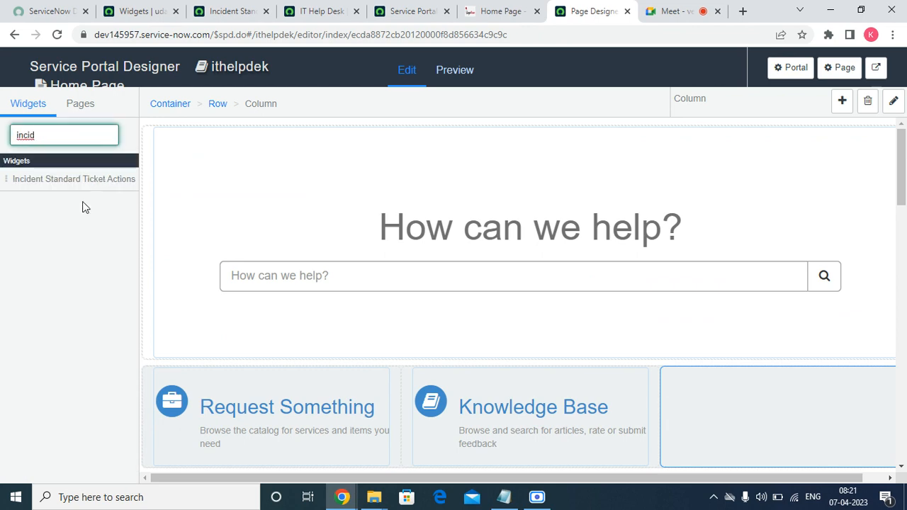
left_click_drag(79, 178, 750, 386)
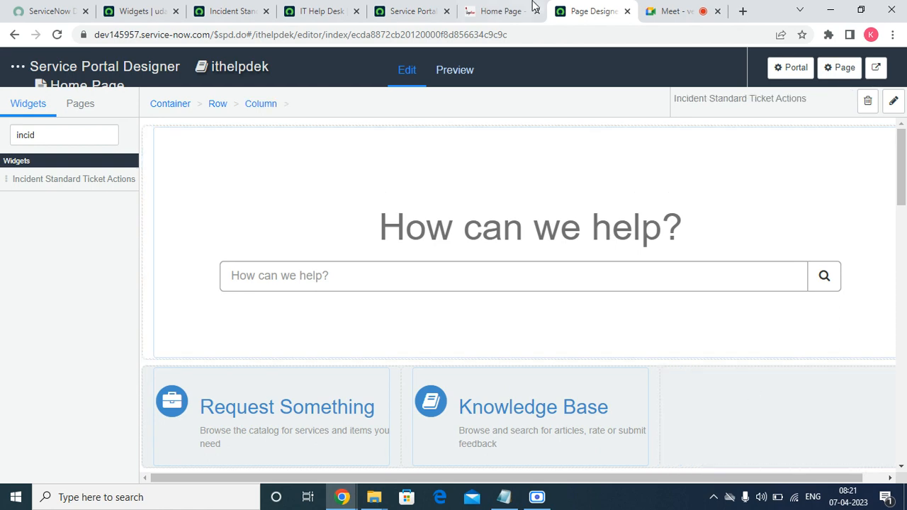
Reload the portal home page and compare it with the designer layout to check how the added widget appears.
left_click(500, 10)
left_click(57, 34)
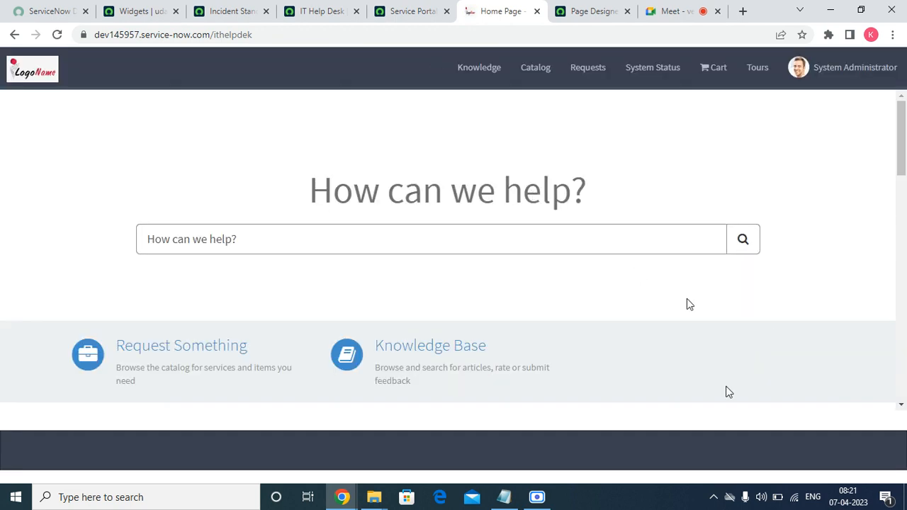
left_click(580, 9)
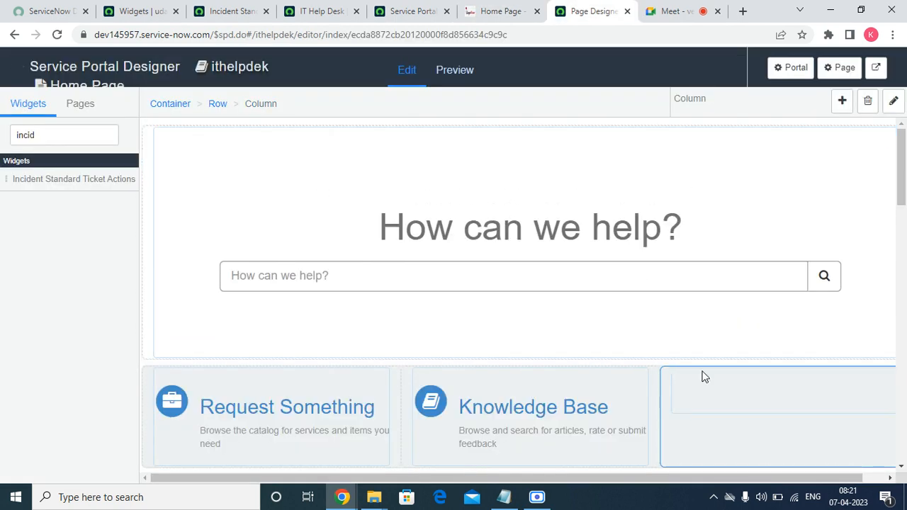
scroll(705, 379, "down", 10)
scroll(714, 376, "up", 10)
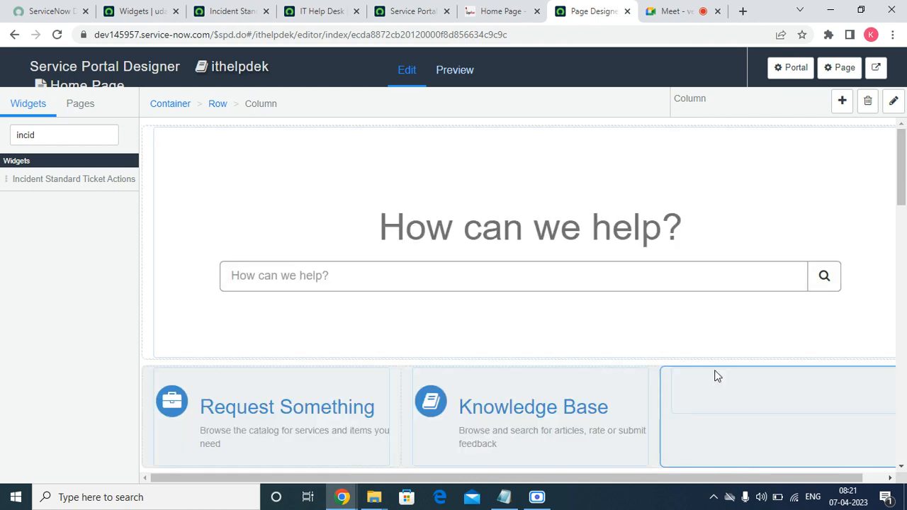
left_click(516, 10)
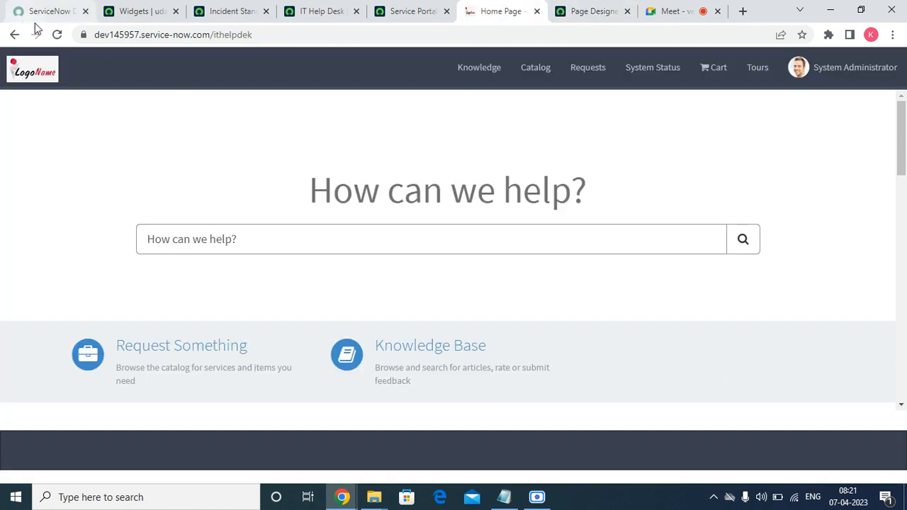
scroll(881, 384, "down", 14)
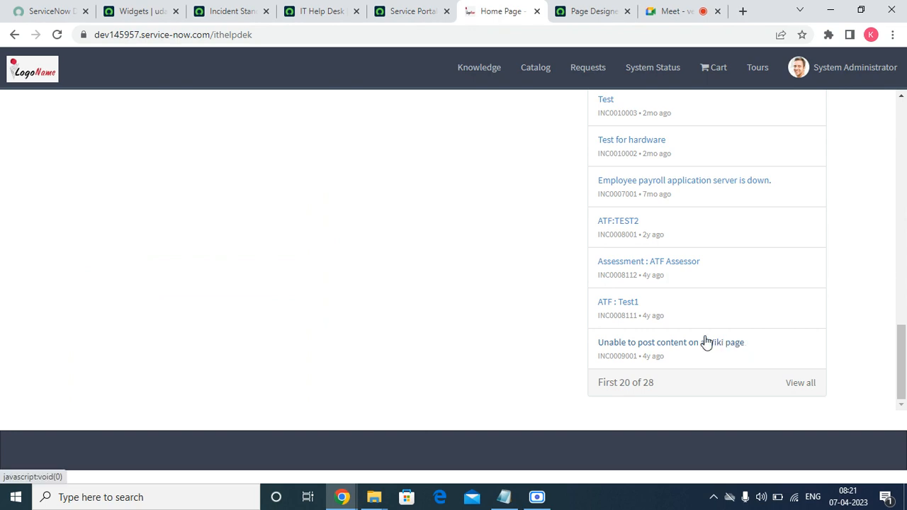
left_click_drag(902, 375, 903, 152)
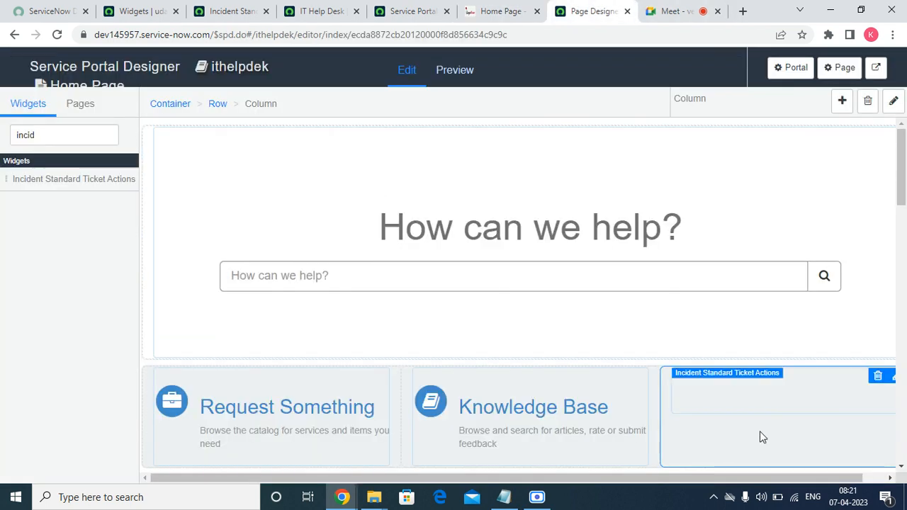
Permanently delete the Incident Standard Ticket Actions widget from the home page, reload the portal to check it, and return to the designer.
left_click_drag(680, 478, 902, 372)
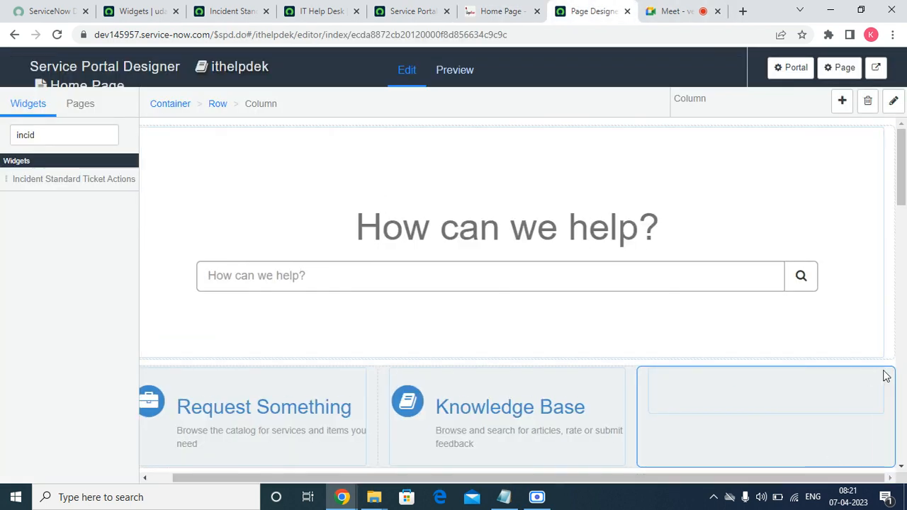
left_click(853, 375)
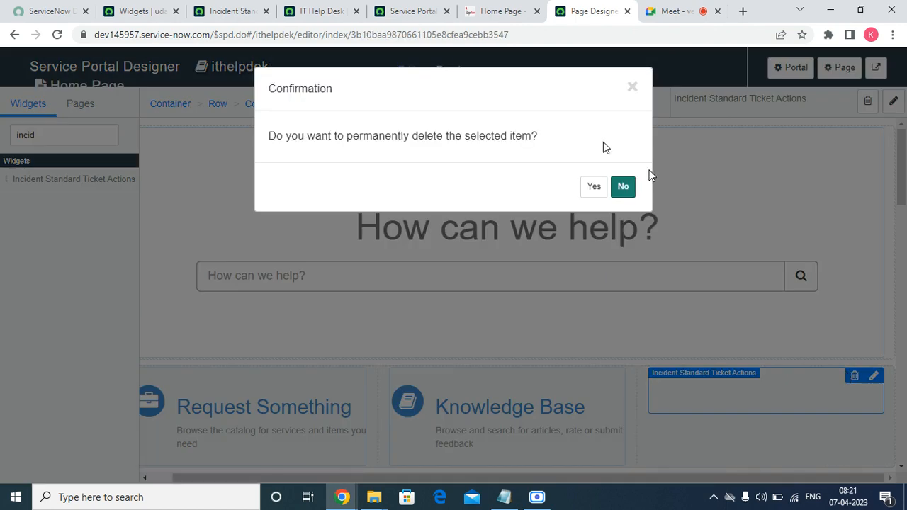
left_click(593, 186)
left_click(501, 9)
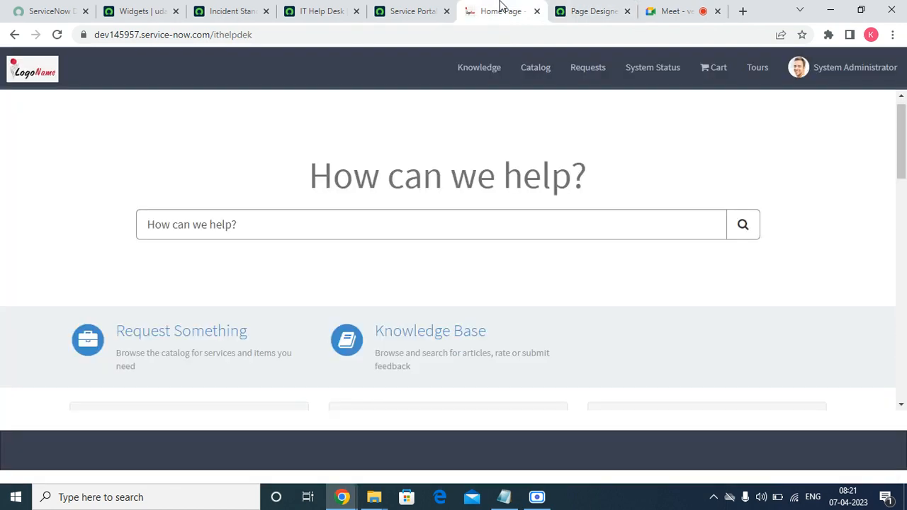
left_click(58, 39)
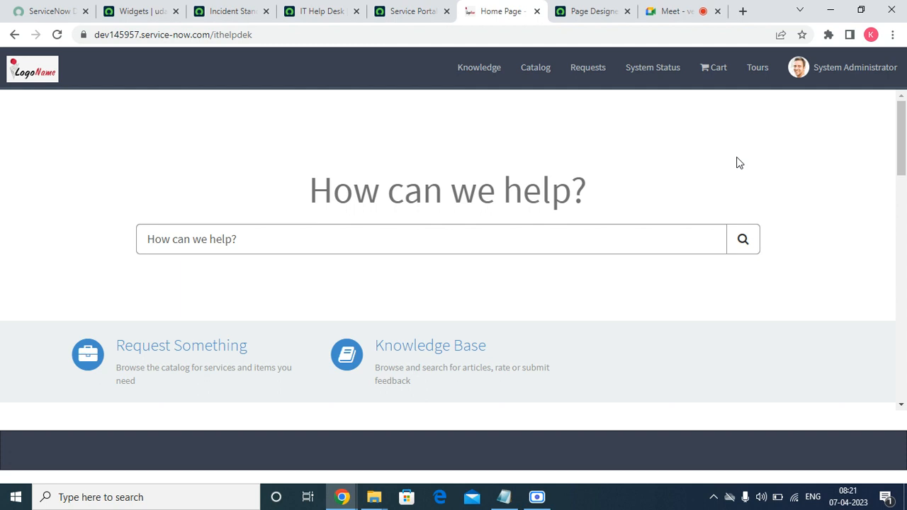
left_click(579, 9)
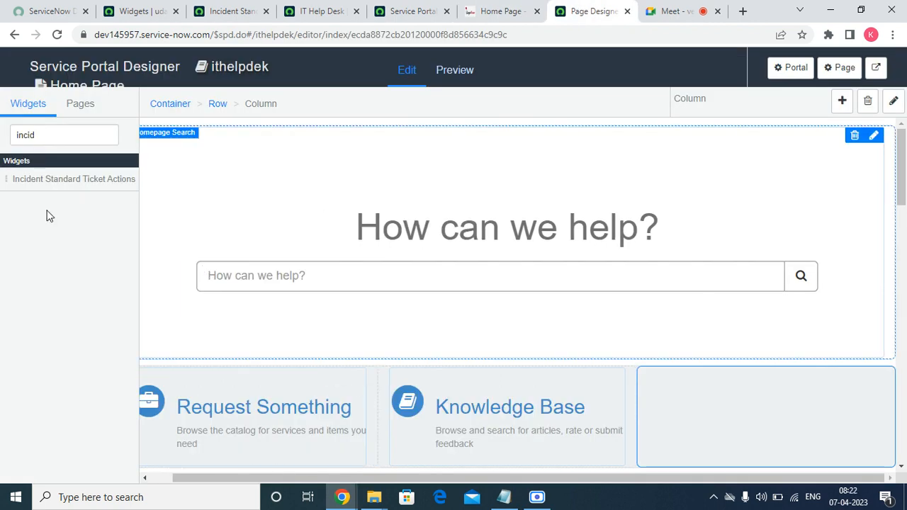
Clear the widget filter and place the Catalog Homepage Search widget in the empty column beside Knowledge Base.
double_click(57, 139)
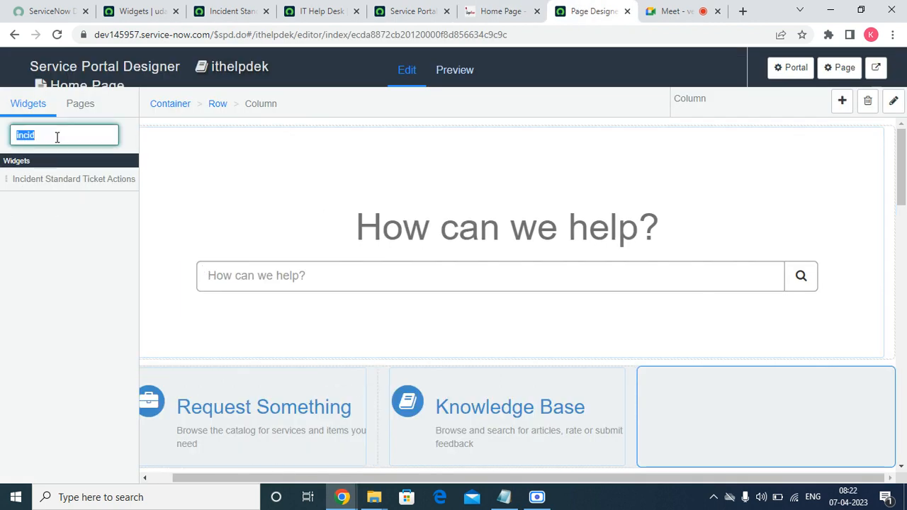
key("BackSpace")
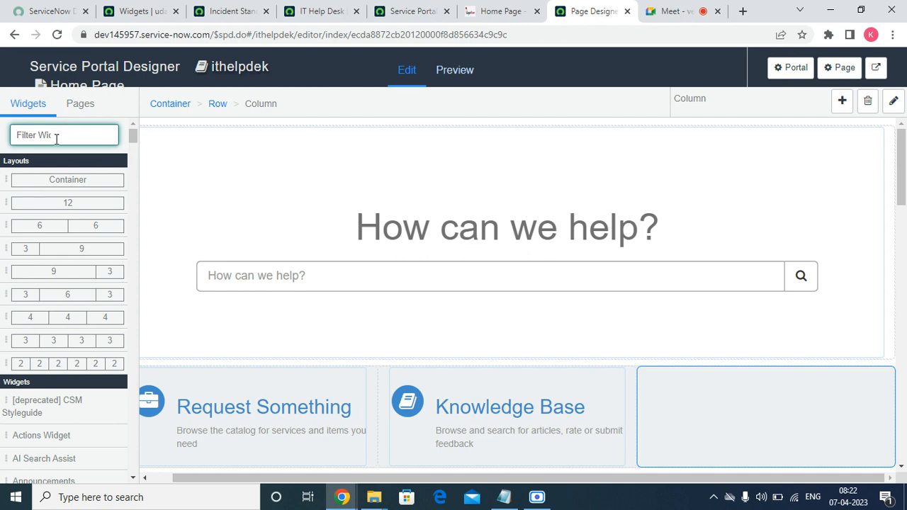
scroll(80, 430, "down", 10)
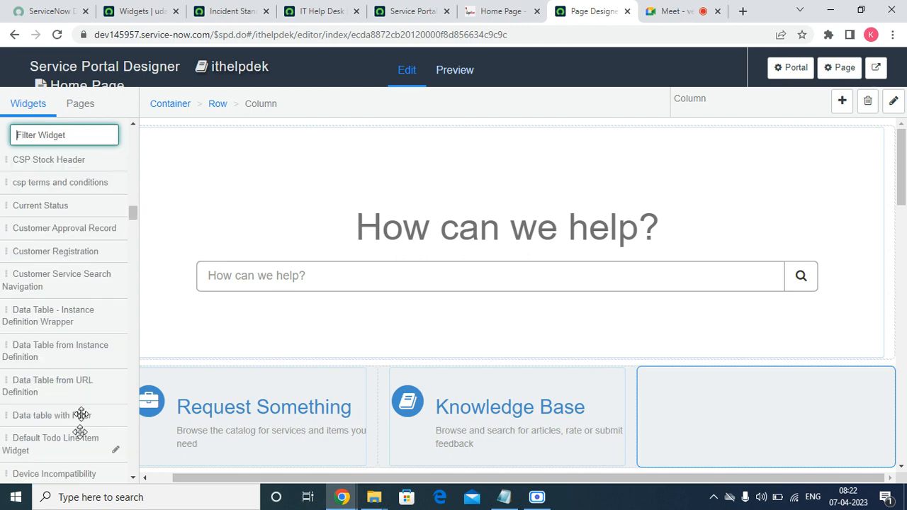
left_click_drag(129, 213, 129, 212)
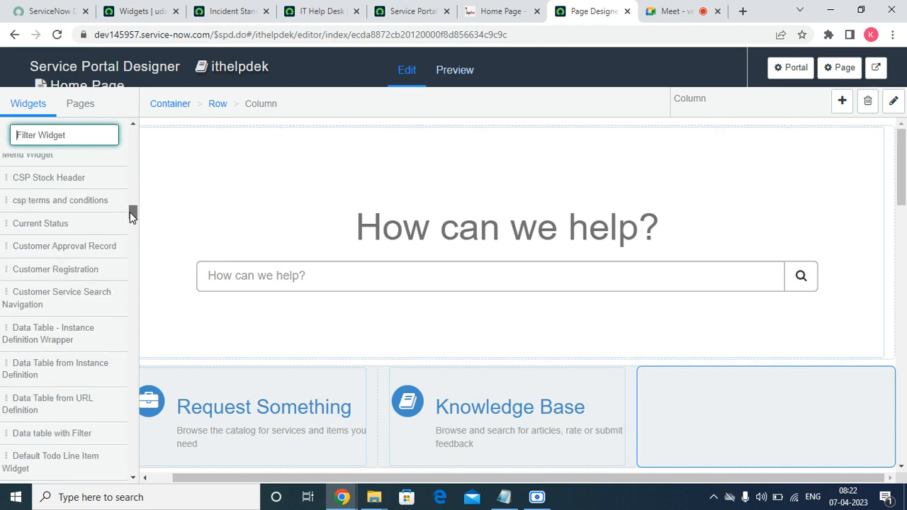
scroll(130, 212, "up", 5)
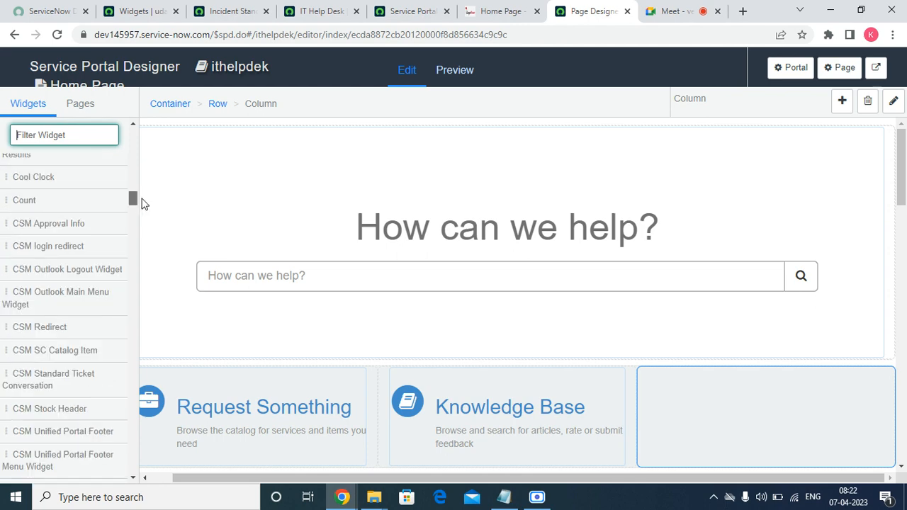
scroll(144, 204, "up", 4)
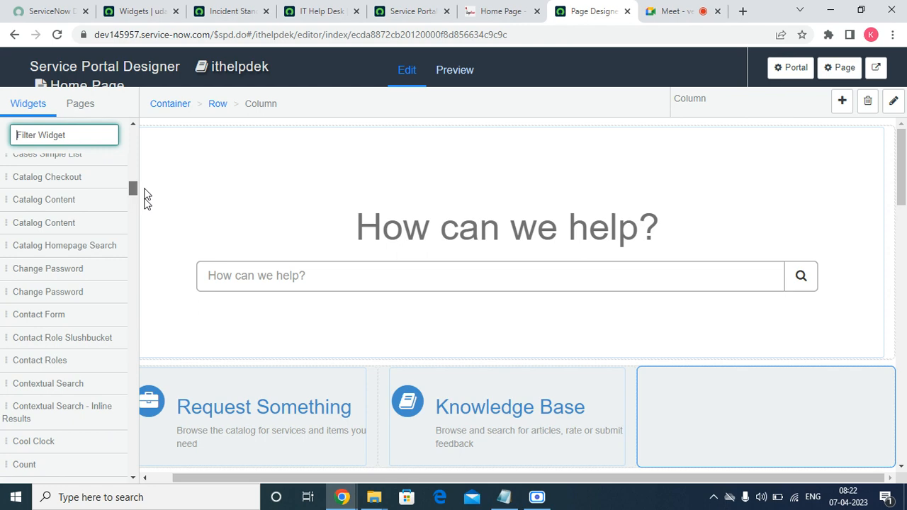
left_click_drag(72, 247, 728, 435)
Reload the IT help desk portal home page and look over its updated content.
left_click(493, 12)
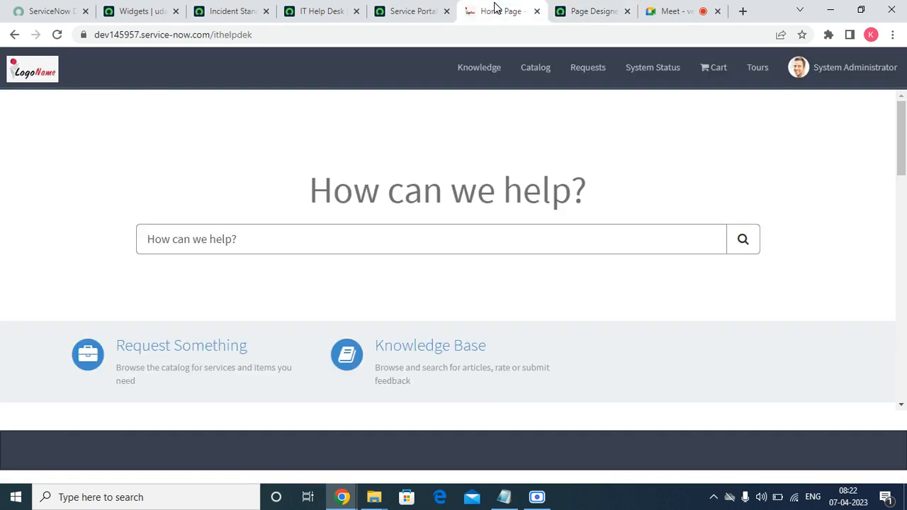
left_click(57, 35)
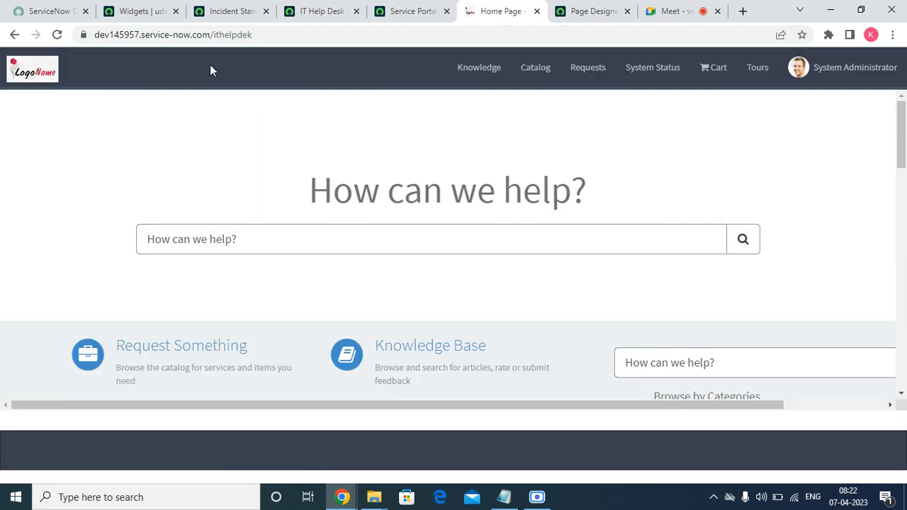
scroll(829, 344, "down", 12)
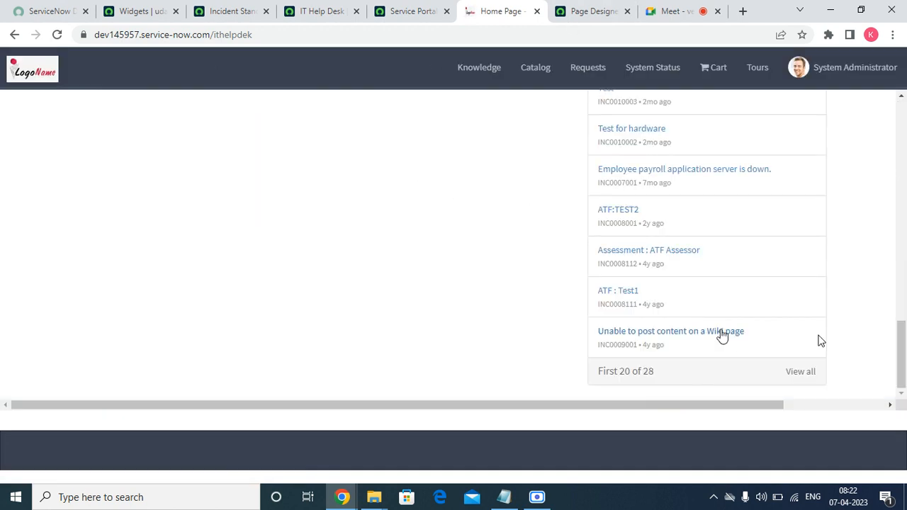
Browse the catalog by categories from the home page and open the Head Phone Requests item.
left_click_drag(905, 365, 905, 205)
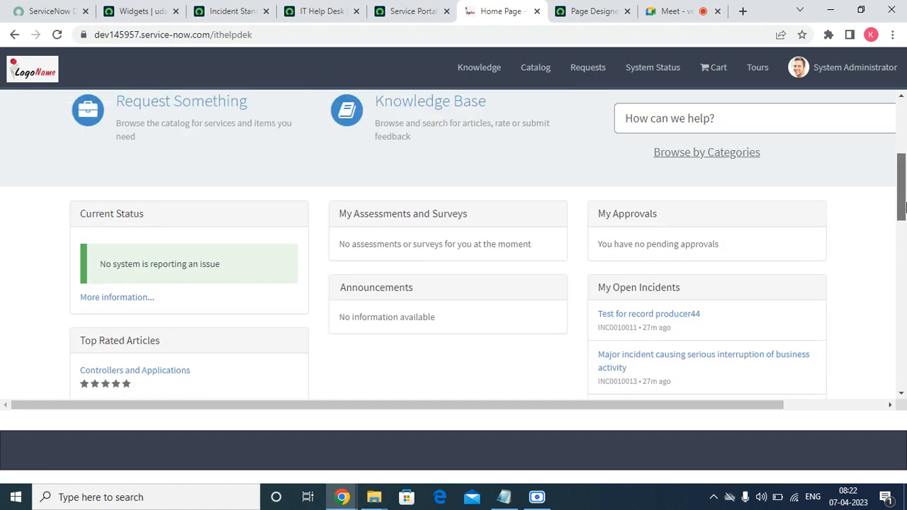
left_click(677, 160)
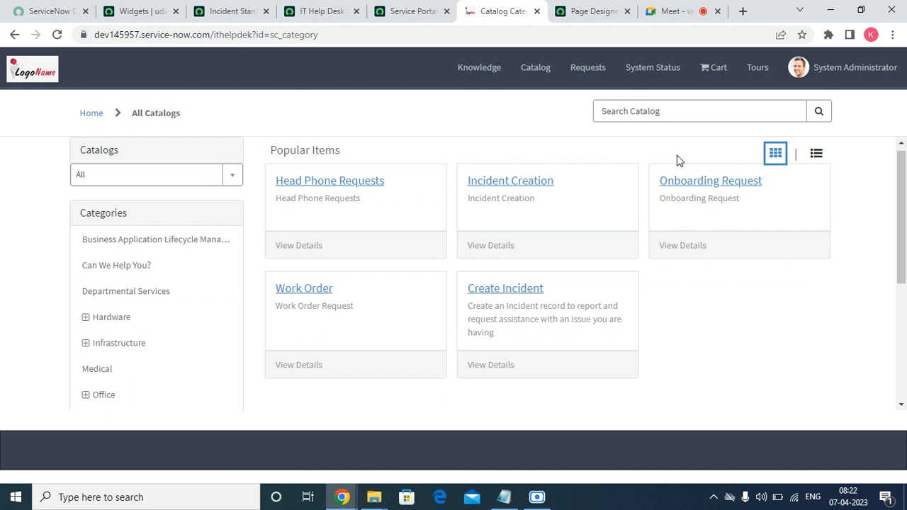
left_click(361, 188)
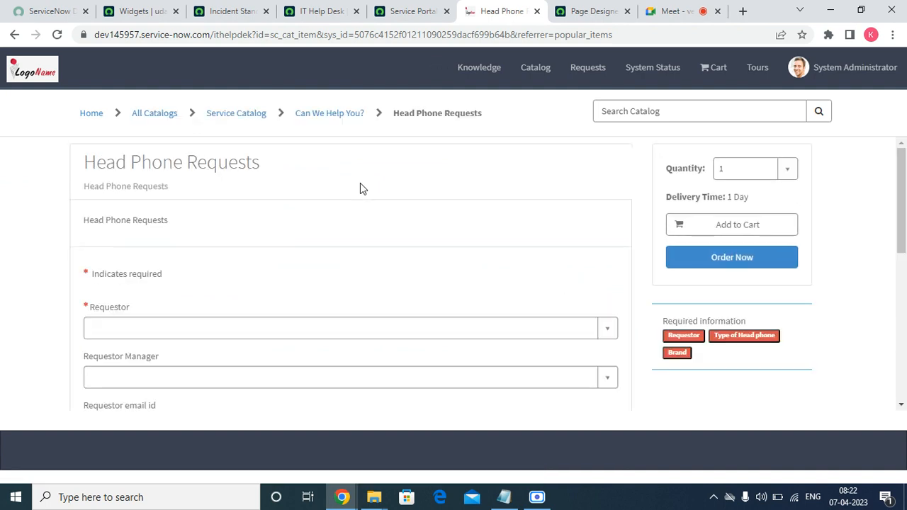
Choose the requestor and the requestor's manager, and fill in the requestor's e-mail and phone number.
left_click_drag(906, 174, 905, 224)
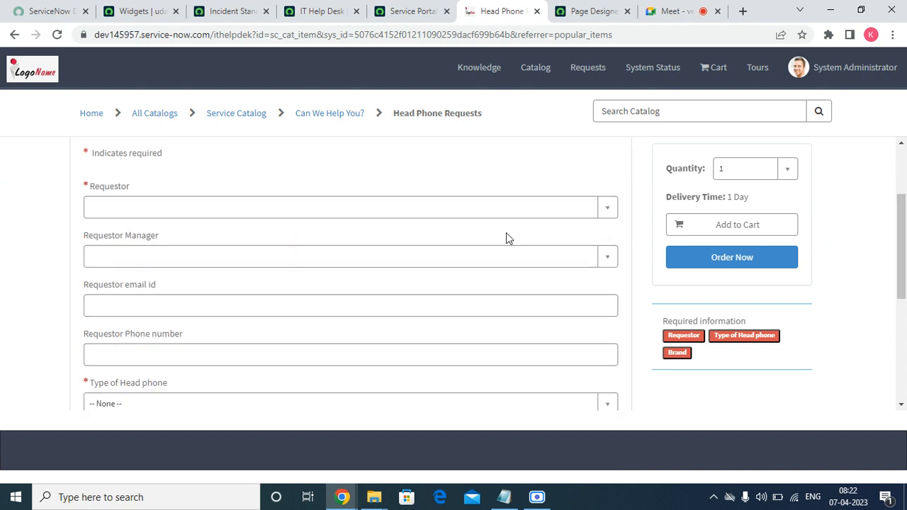
left_click(504, 211)
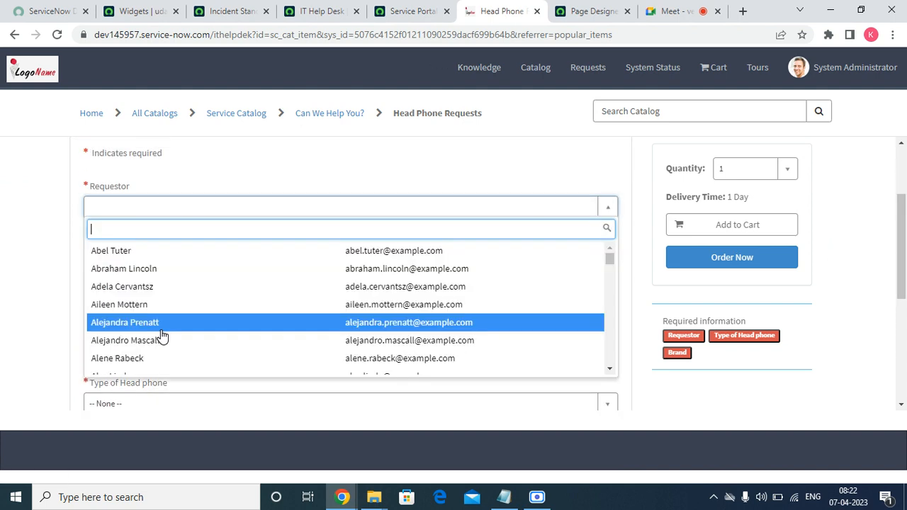
left_click(163, 319)
left_click(199, 263)
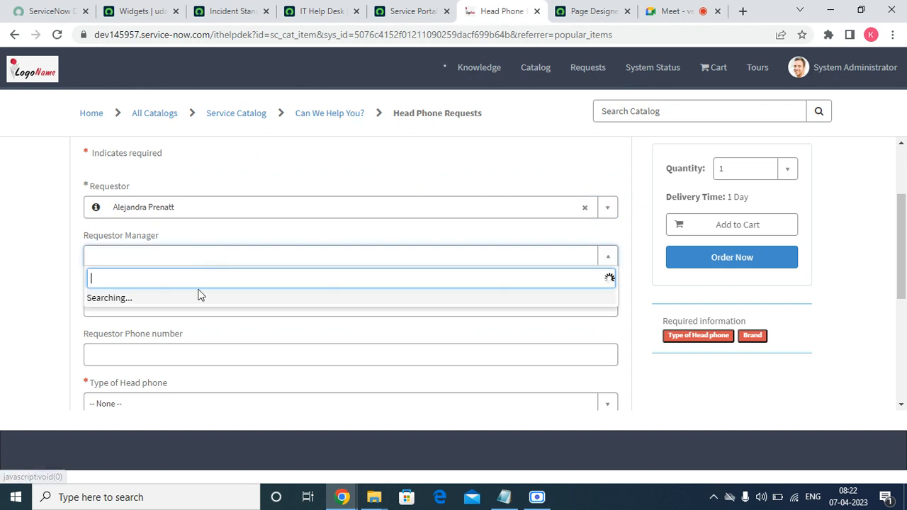
left_click(185, 316)
left_click(184, 309)
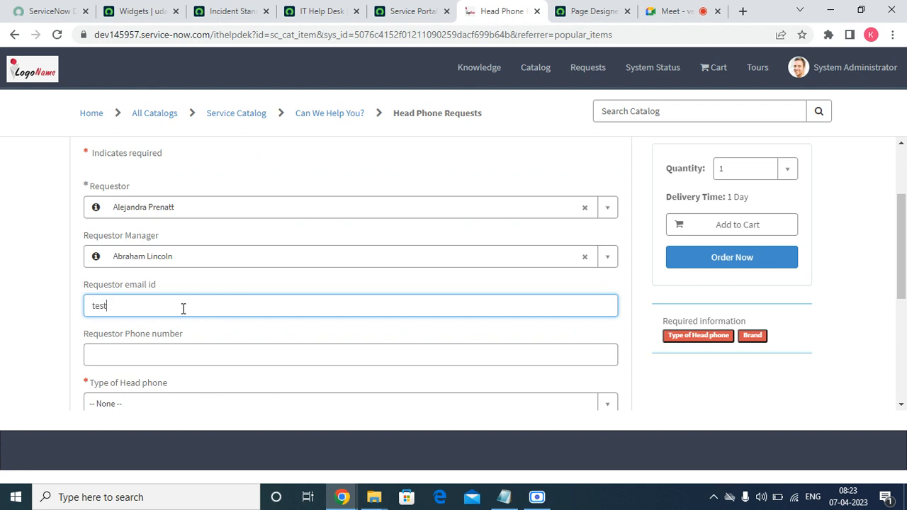
type("test@gmail.com")
key("Tab")
type("234567")
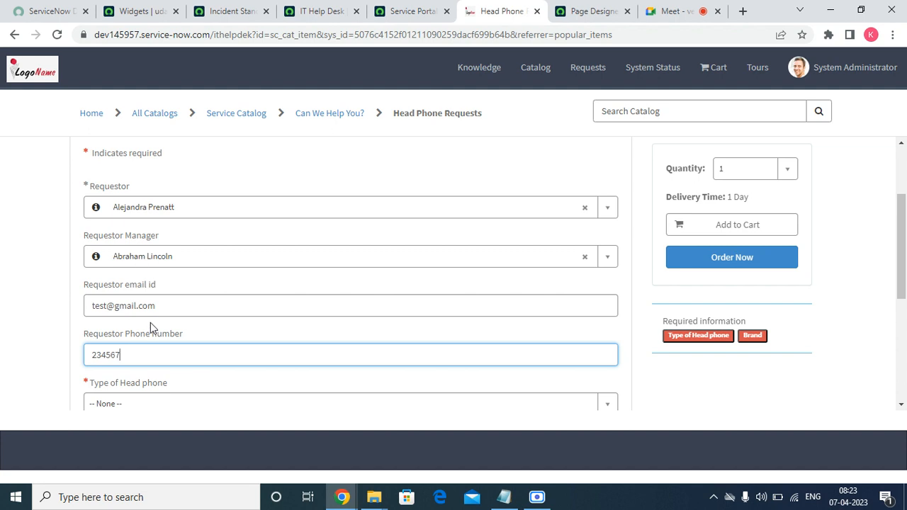
Set the head phone type to Head Set and the brand to Lenovo, with "test" as business justification and comments.
scroll(904, 265, "down", 2)
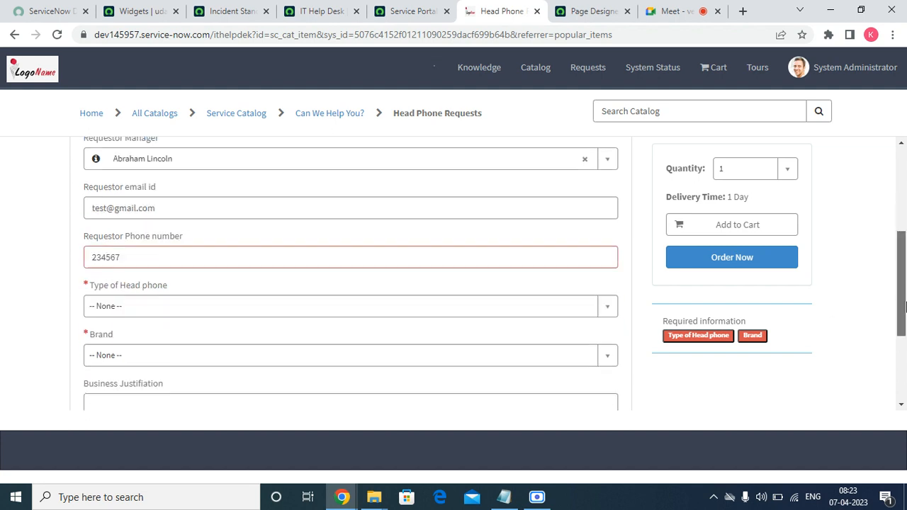
left_click(112, 248)
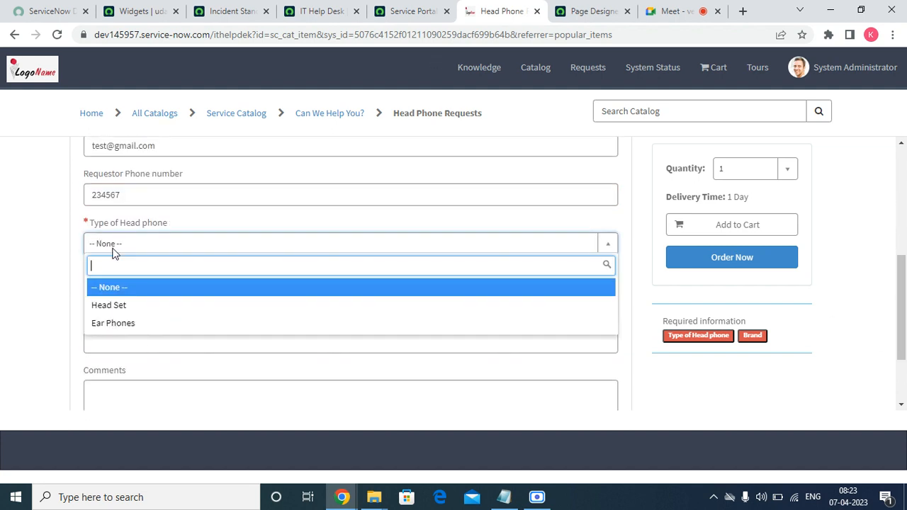
left_click(114, 305)
left_click(146, 294)
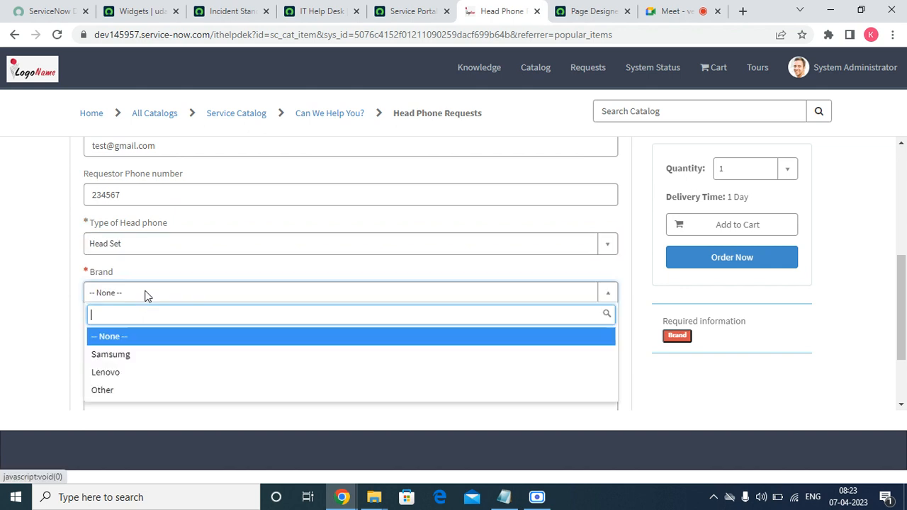
left_click(126, 373)
left_click(130, 341)
type("tes")
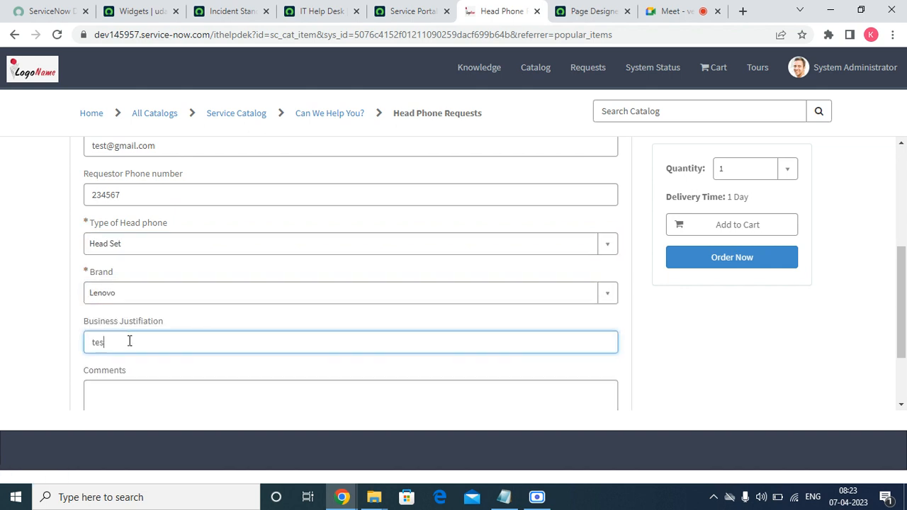
type("t")
key("Tab")
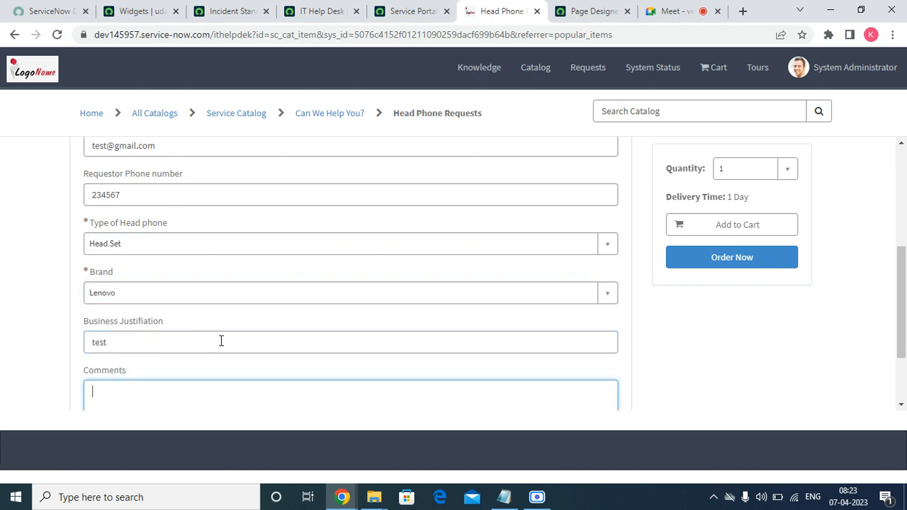
type("test")
Order the head phone item immediately and check out the order for the default requested-for user.
left_click(770, 256)
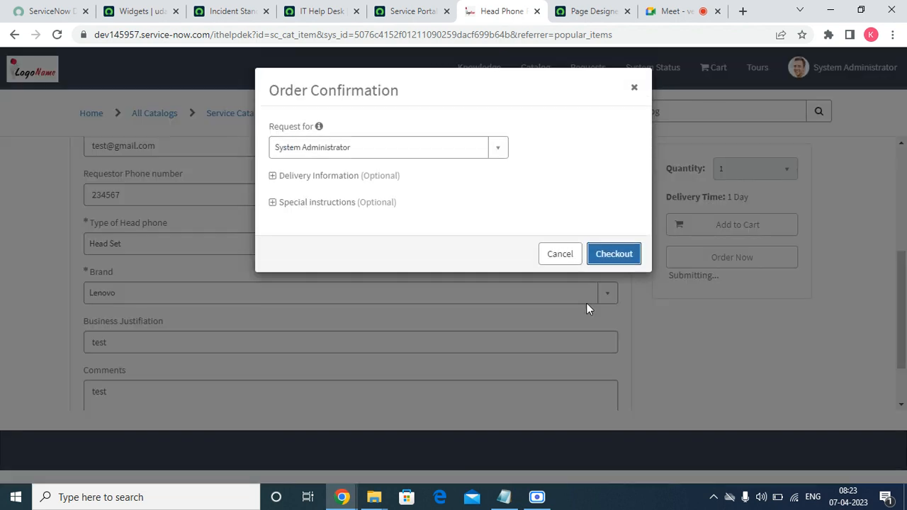
left_click(613, 248)
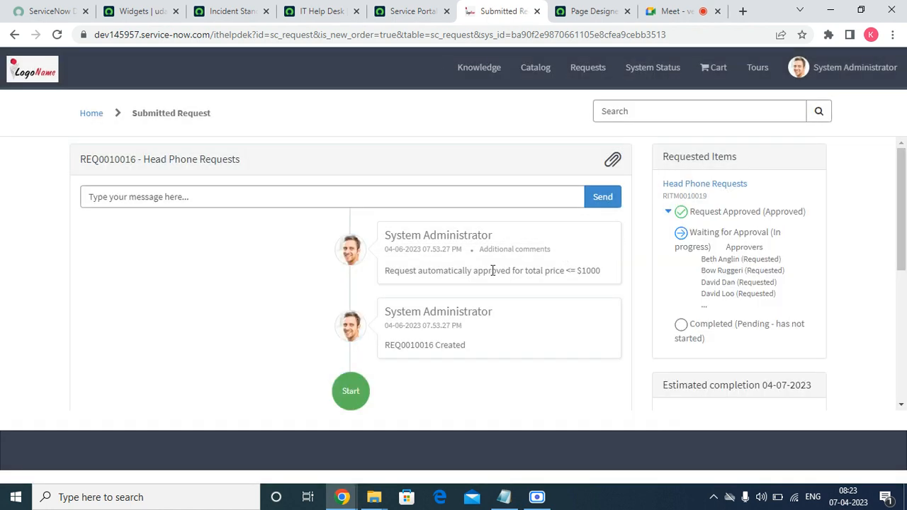
Copy the request number from the creation entry in the submitted request's activity stream.
double_click(408, 347)
right_click(408, 348)
left_click(430, 357)
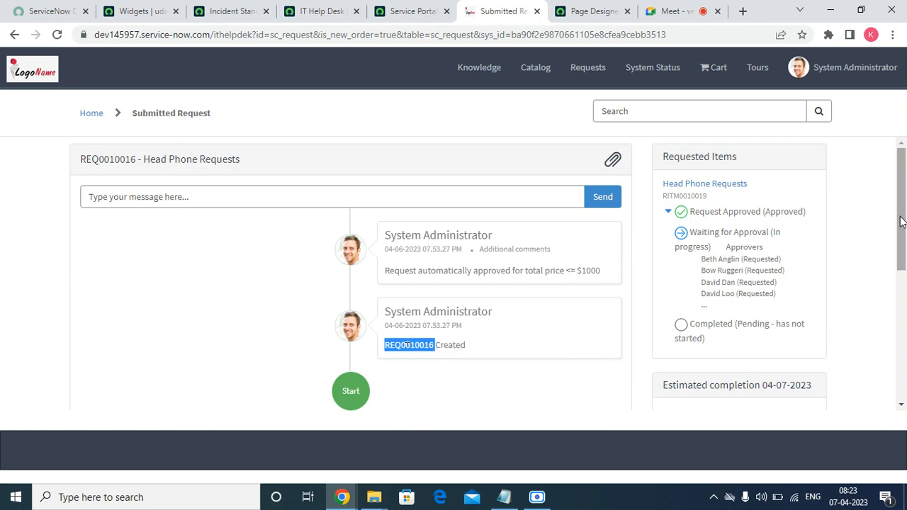
Review the submitted request's details and open its Head Phone Requests requested item.
left_click_drag(901, 221, 904, 370)
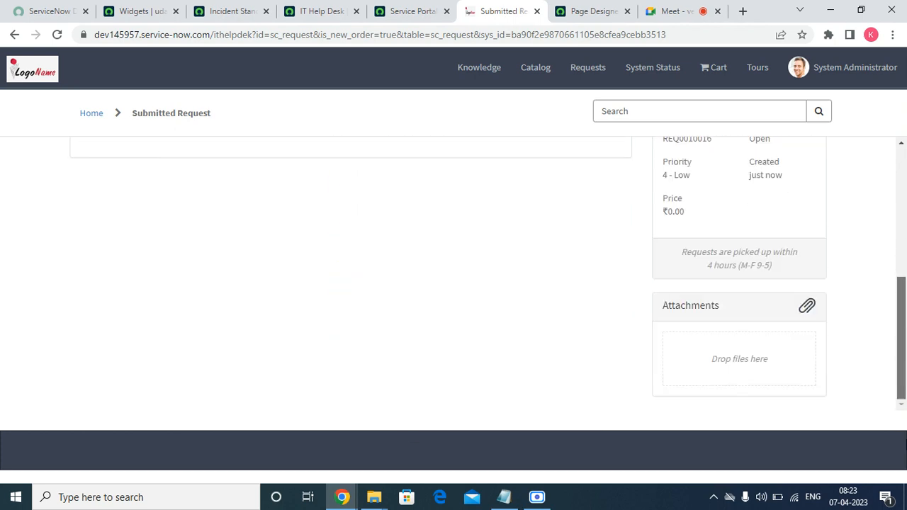
left_click_drag(906, 440, 904, 214)
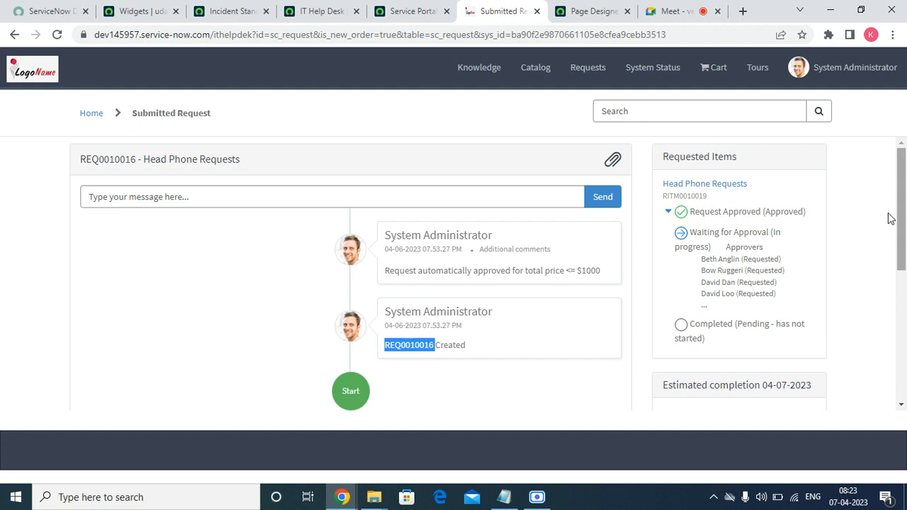
left_click(692, 183)
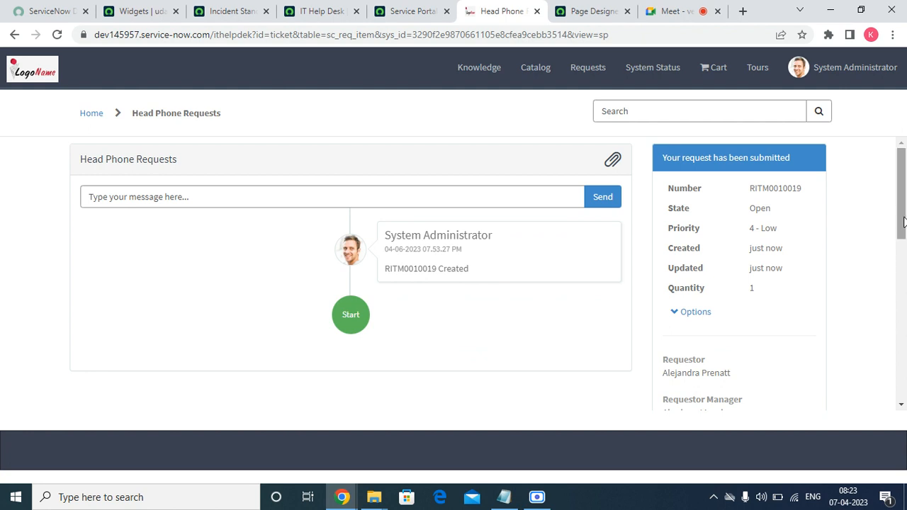
left_click_drag(902, 231, 906, 201)
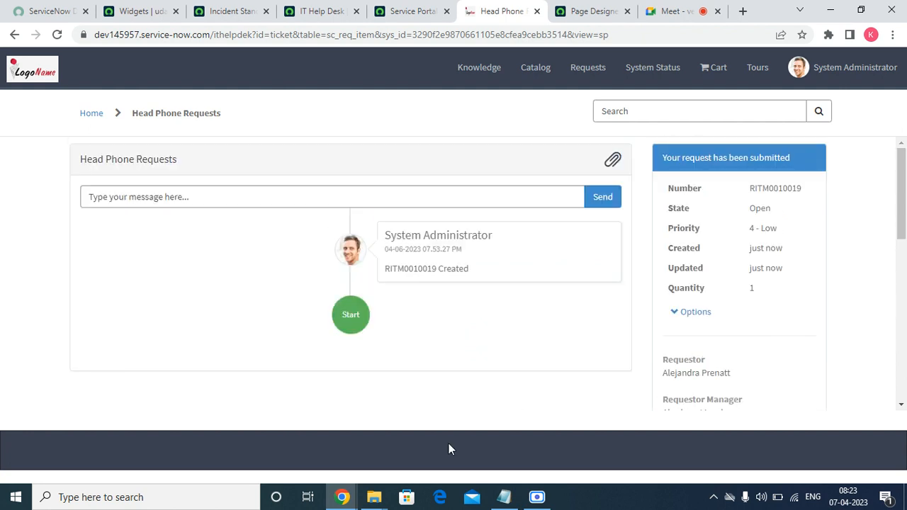
left_click(537, 497)
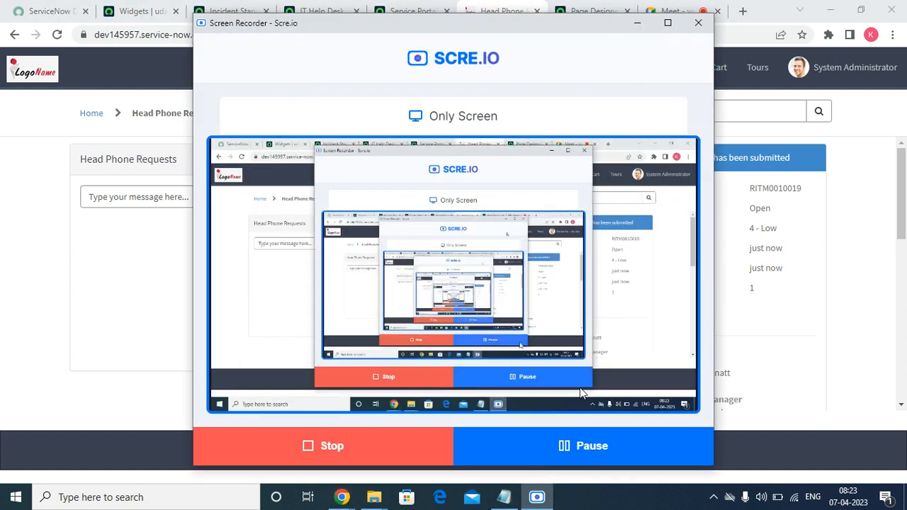
left_click(638, 23)
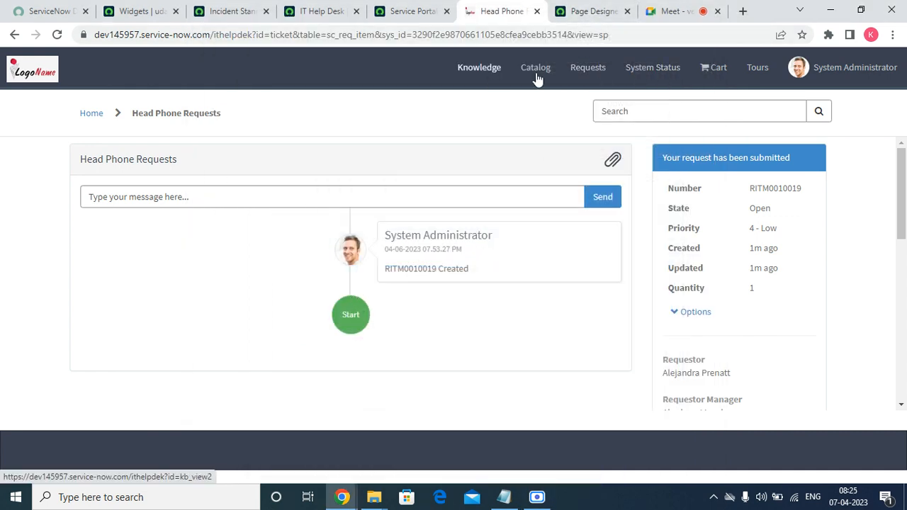
Review the portal's requests list in the Closed requests view, return it to Open requests, and open the System Status page.
left_click(602, 75)
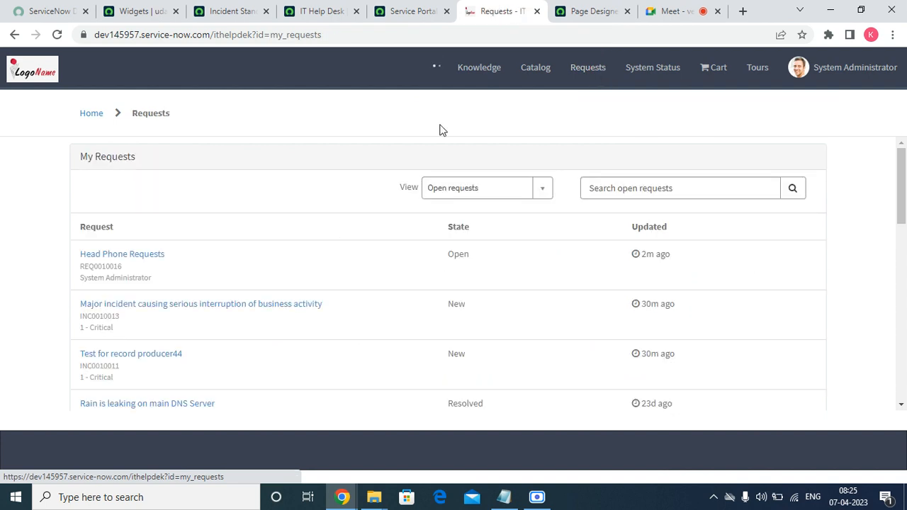
scroll(240, 273, "down", 10)
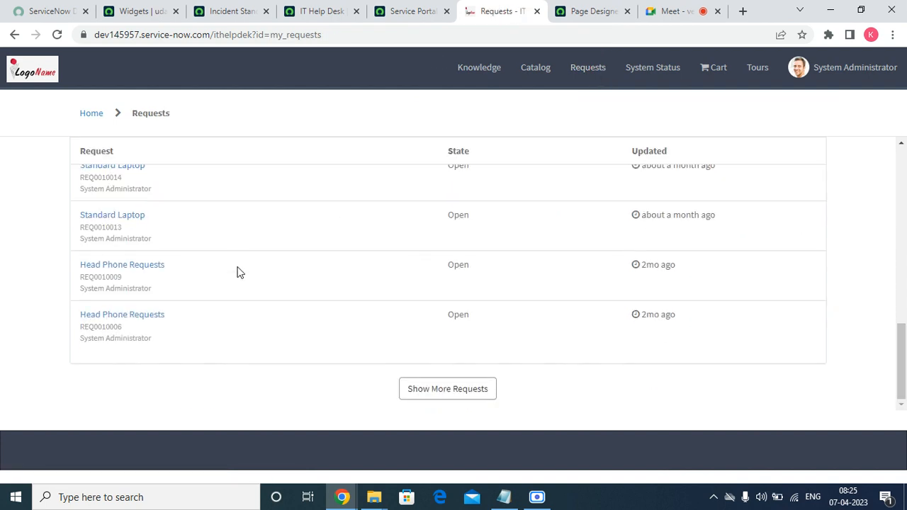
scroll(239, 273, "up", 10)
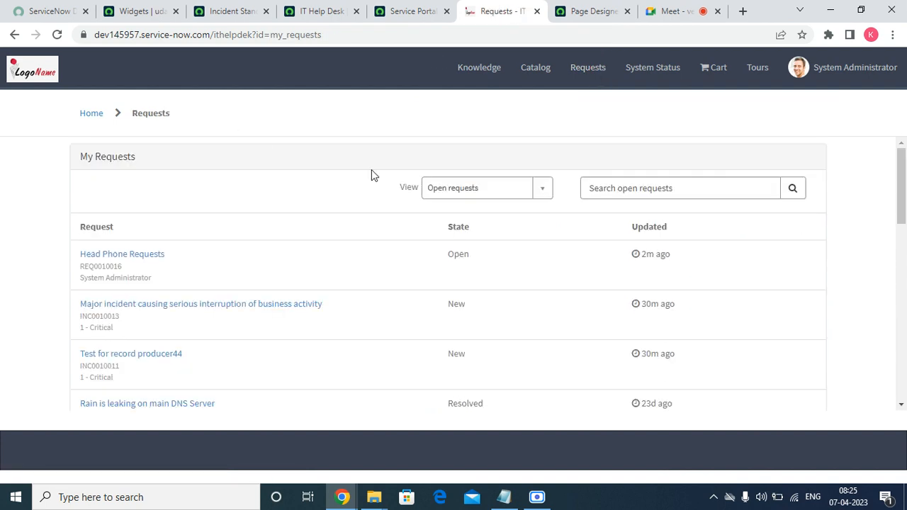
left_click(519, 194)
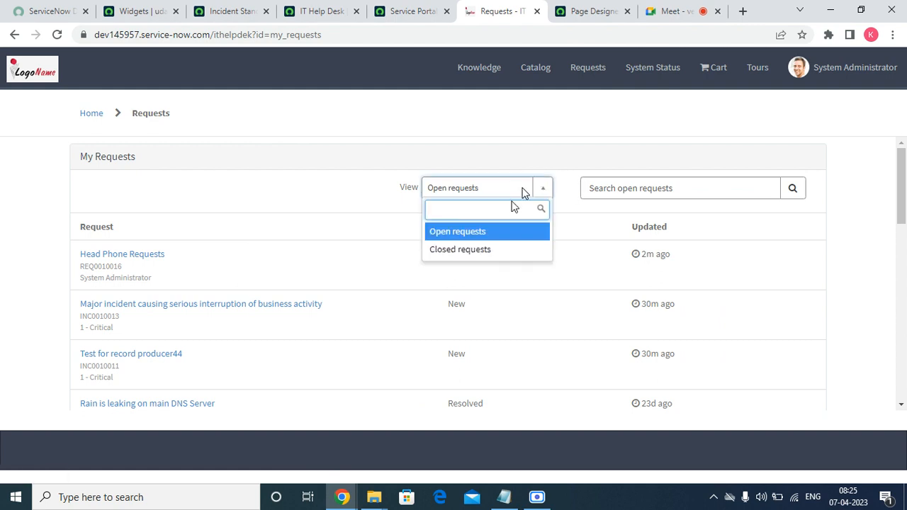
left_click(478, 252)
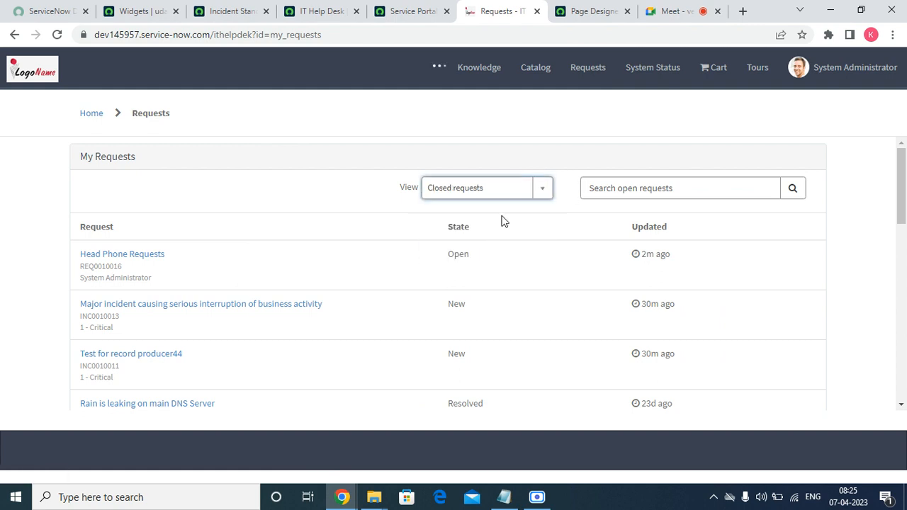
left_click(614, 186)
left_click(535, 193)
left_click(457, 235)
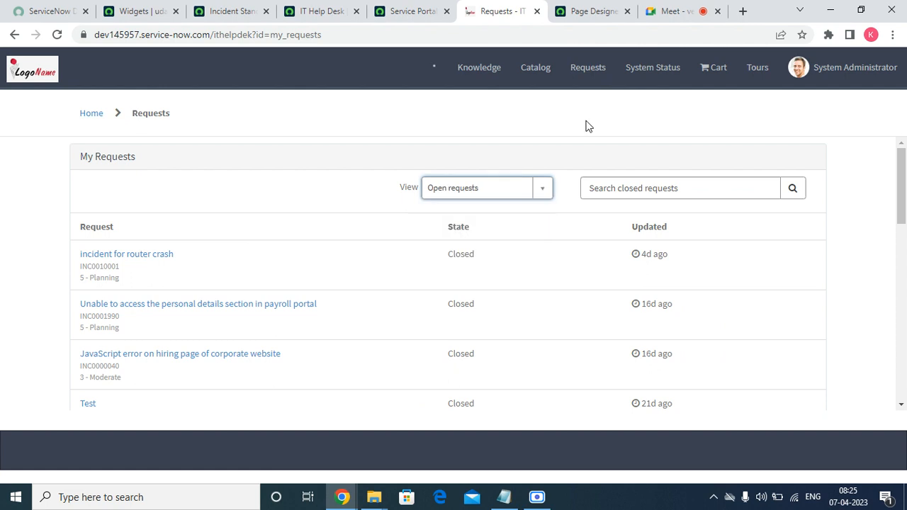
left_click(632, 77)
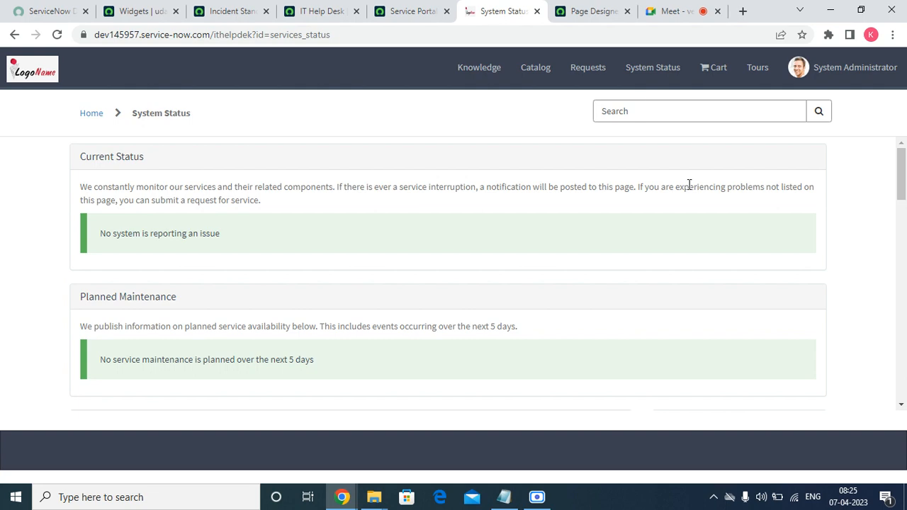
Return from the Incident Standard Ticket Actions record to the widgets list, clear its name filter and browse all widgets.
left_click(419, 10)
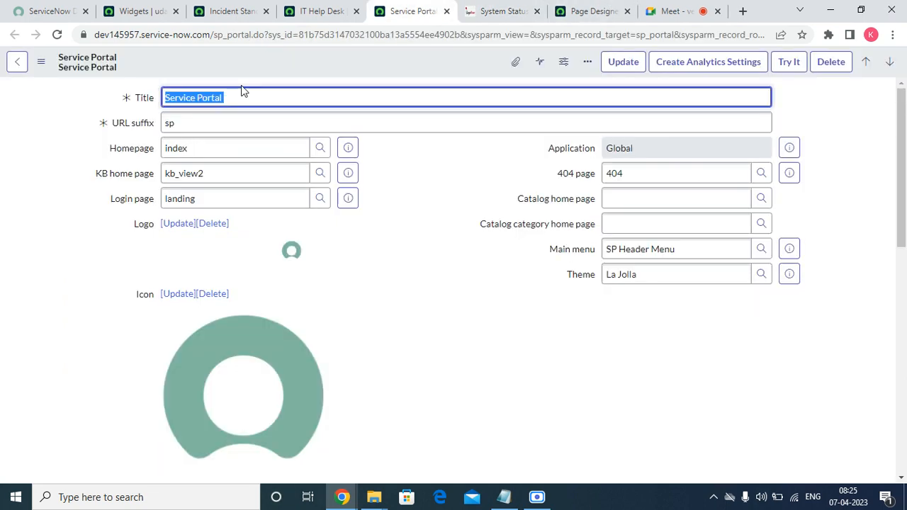
left_click(321, 11)
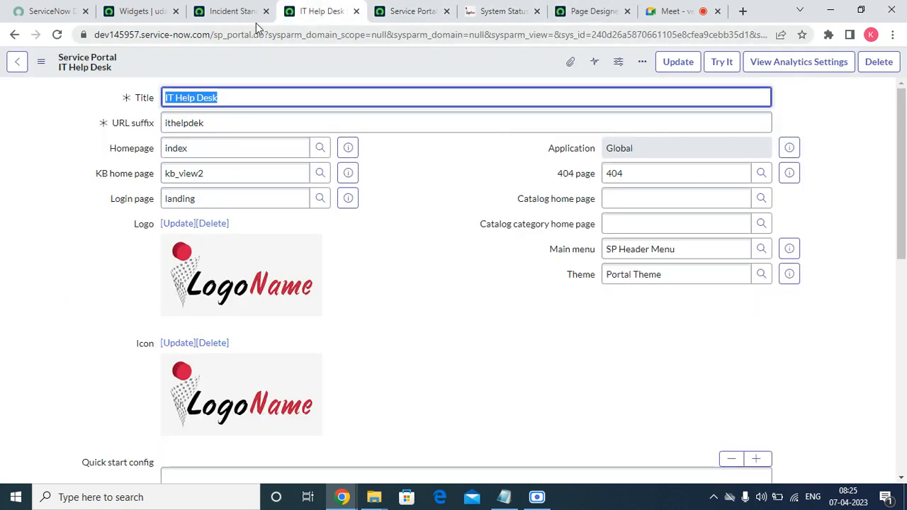
left_click(233, 11)
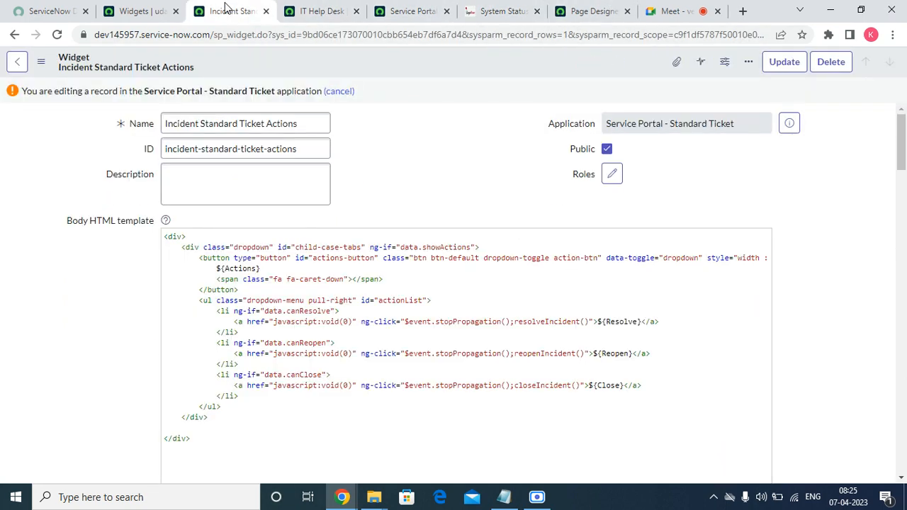
left_click(18, 63)
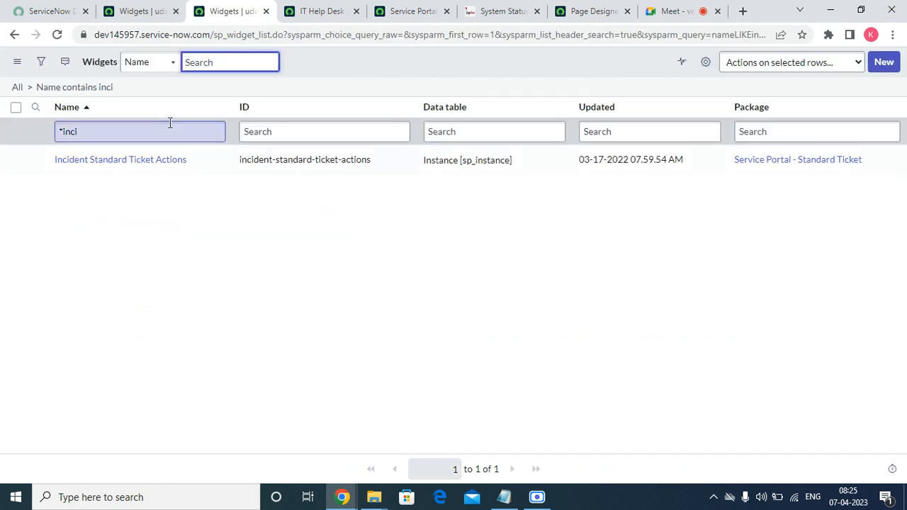
left_click(15, 87)
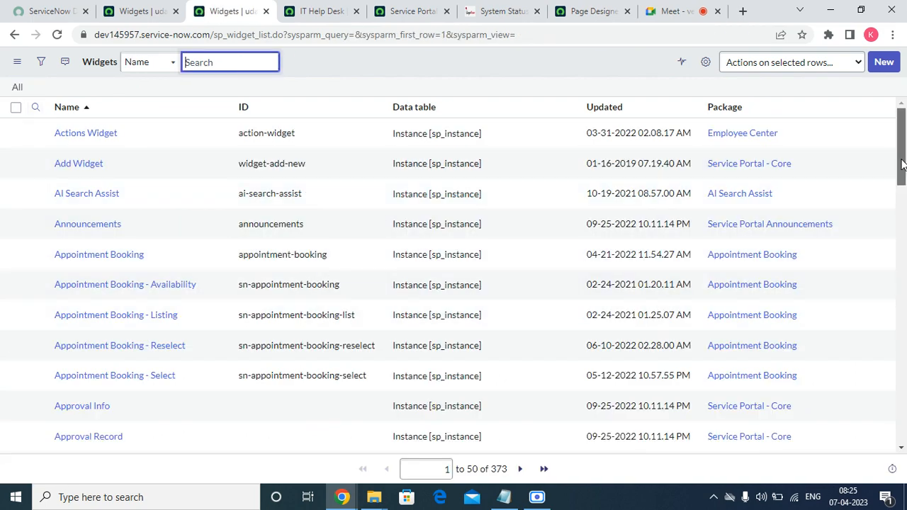
left_click_drag(903, 165, 903, 367)
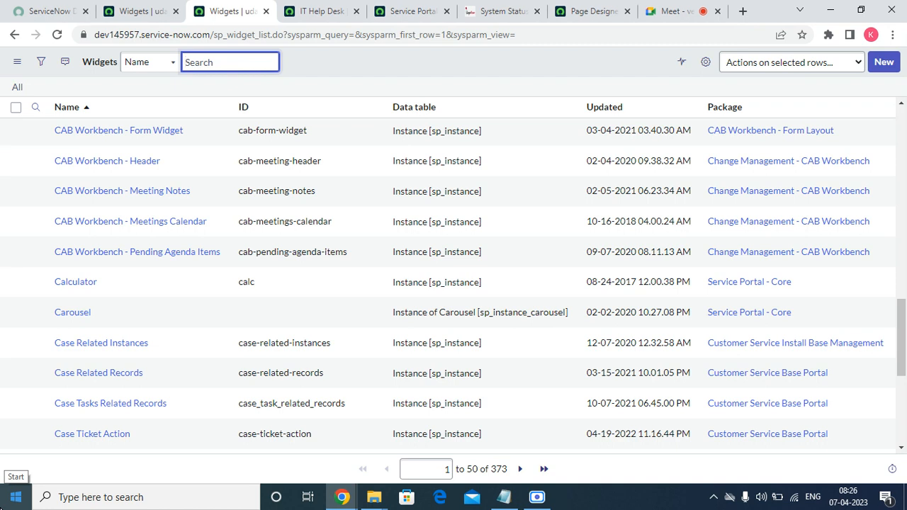
mouse_move(502, 500)
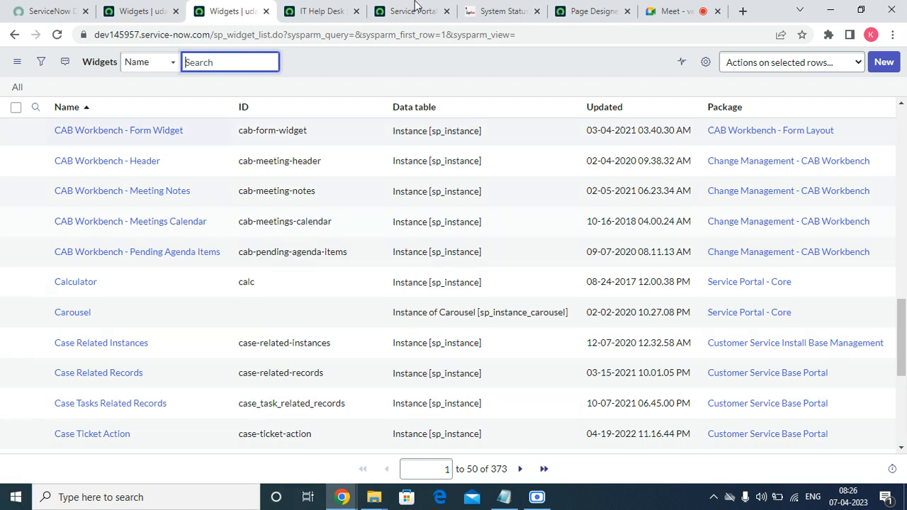
left_click(496, 14)
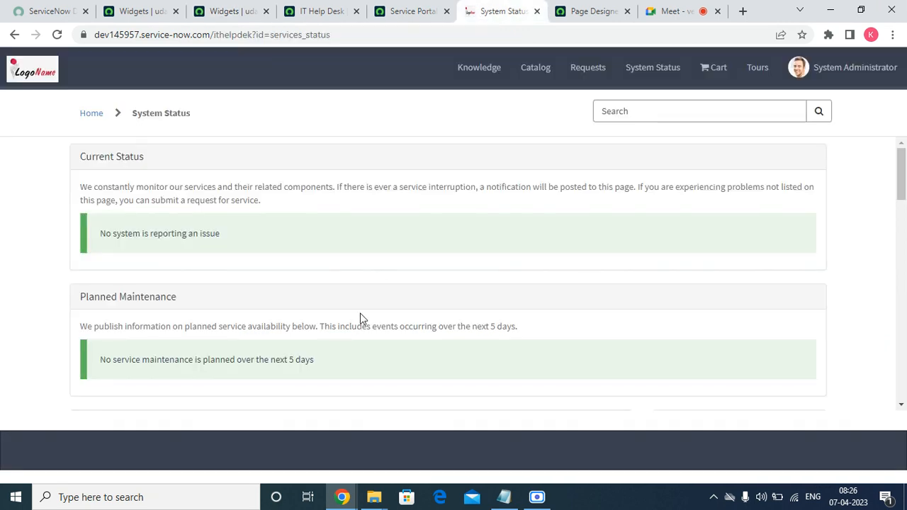
left_click(424, 11)
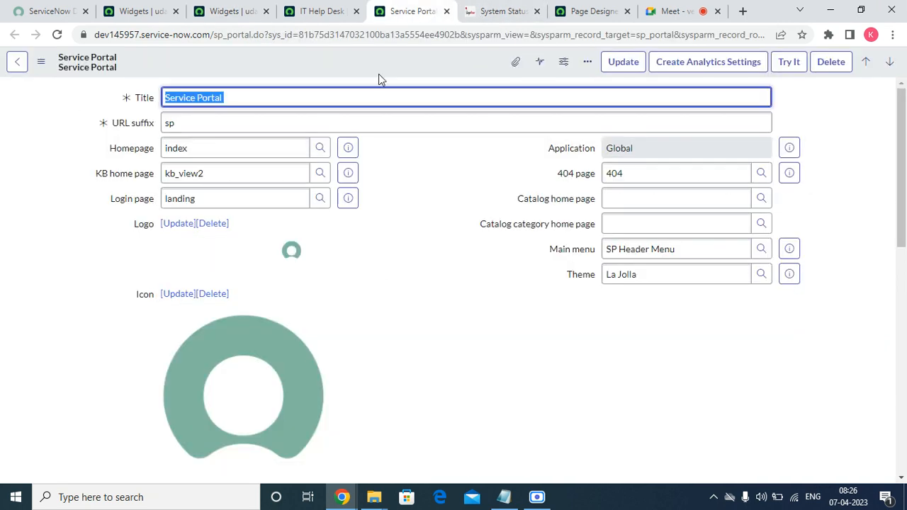
left_click(307, 7)
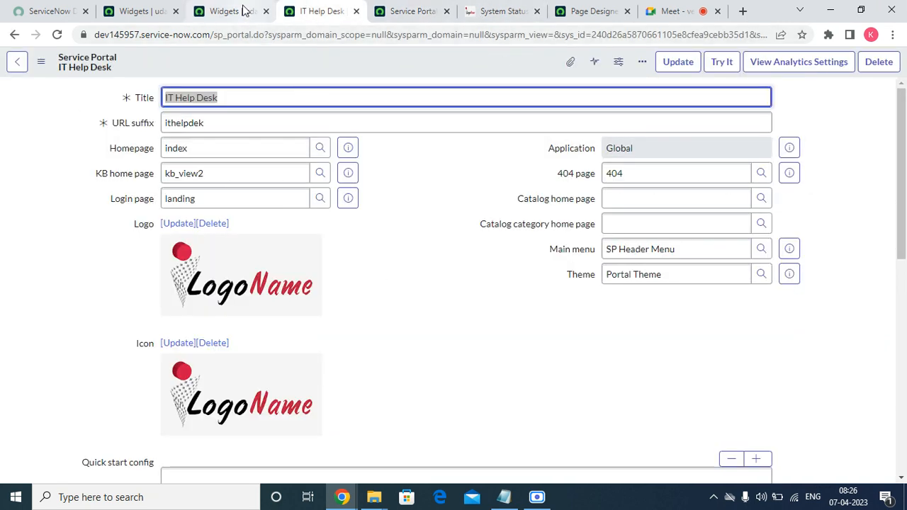
left_click(244, 11)
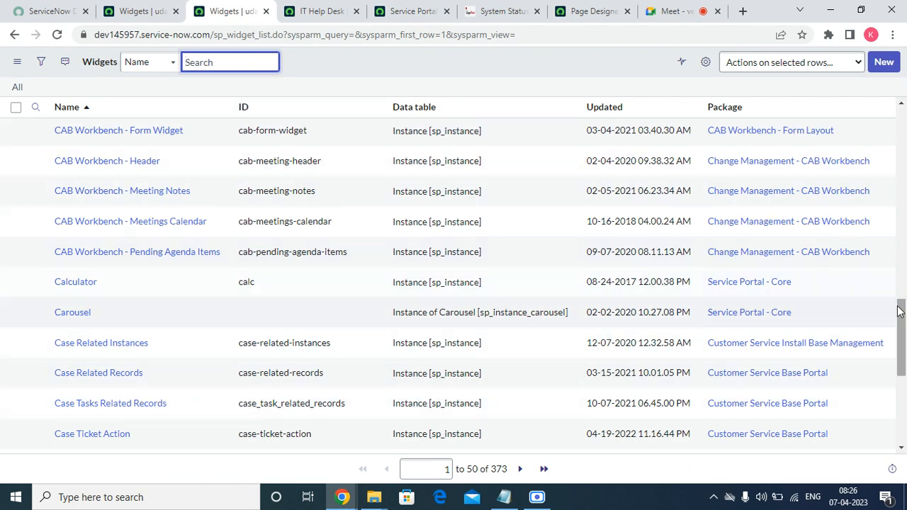
Find the Contextual Search widget on the second page of the widgets list and open its record in a new tab.
left_click_drag(902, 316, 902, 396)
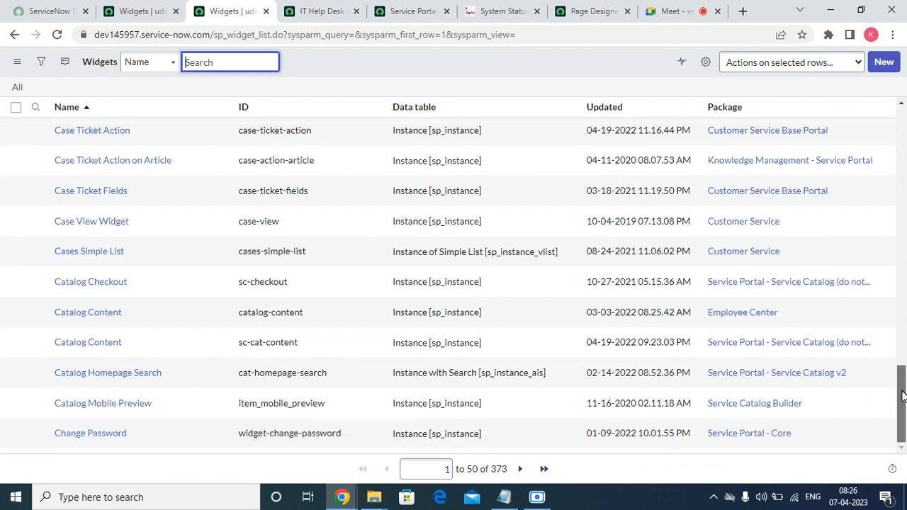
left_click(521, 470)
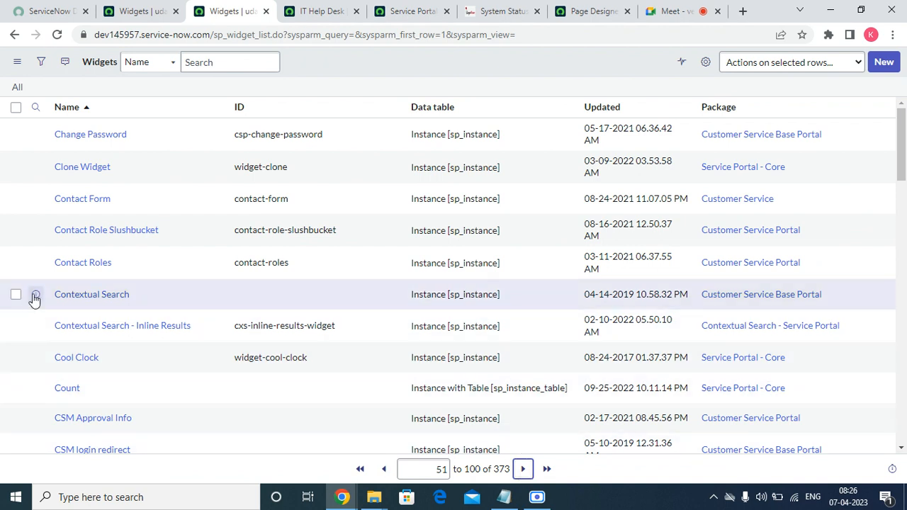
right_click(34, 298)
left_click(81, 305)
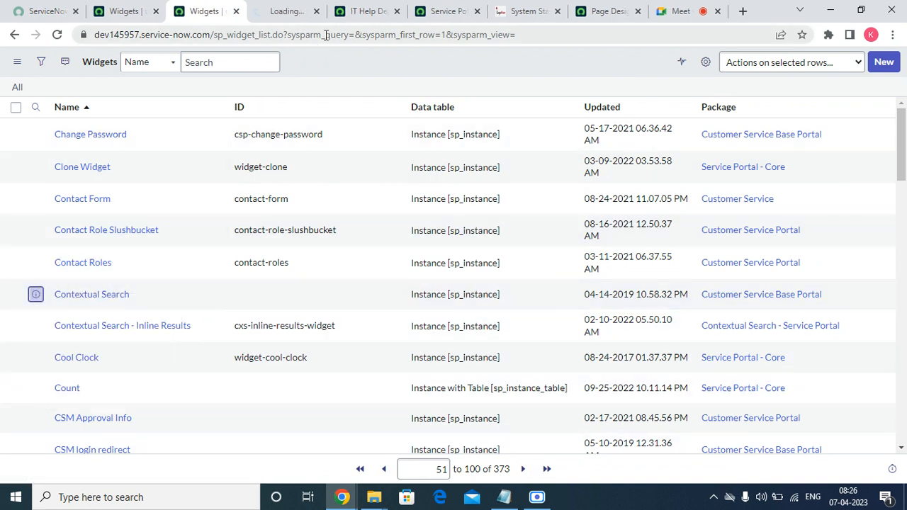
left_click(289, 14)
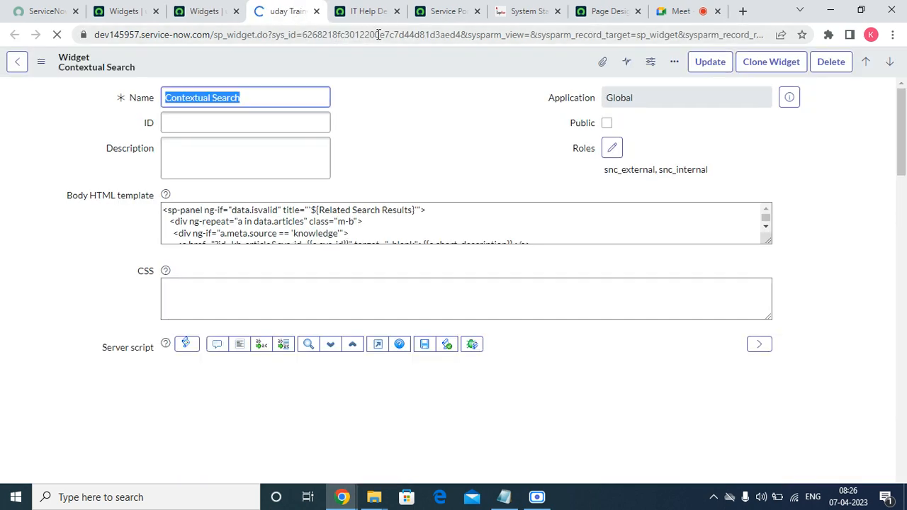
Try inserting "dd" in the Contextual Search widget's body HTML template, and reload the form without saving.
left_click(229, 148)
scroll(259, 184, "down", 15)
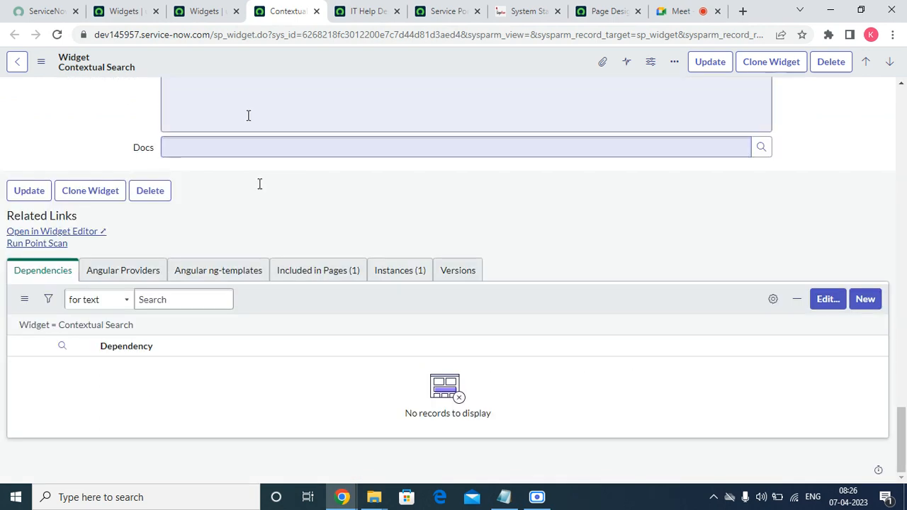
left_click(233, 98)
type("dd")
scroll(262, 147, "up", 2)
scroll(262, 148, "up", 20)
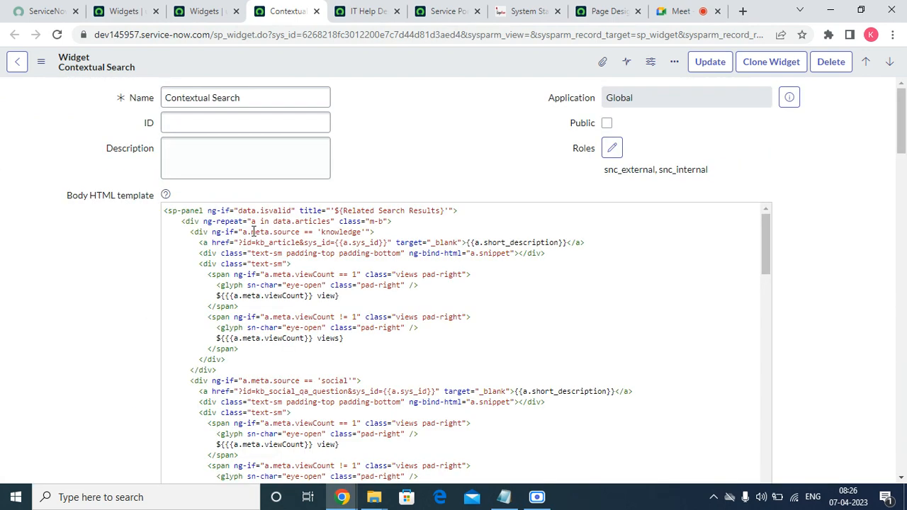
left_click(252, 245)
type("dd")
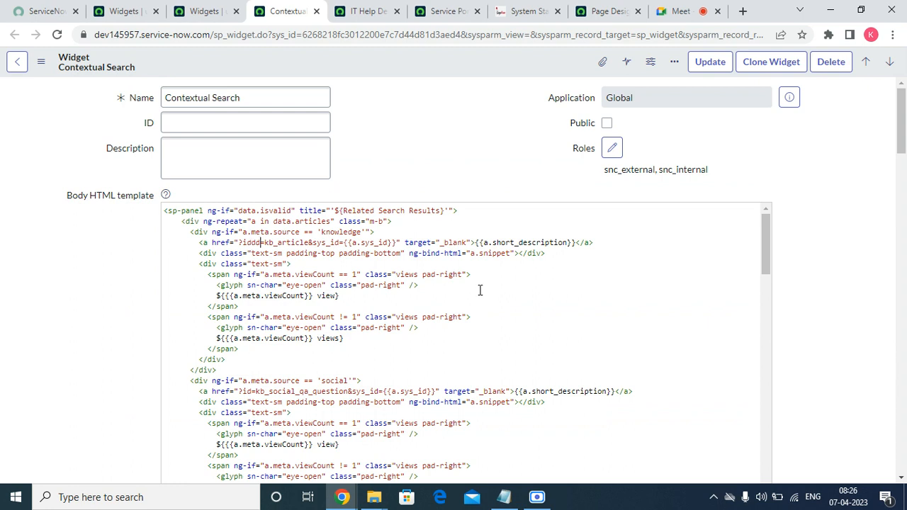
right_click(337, 61)
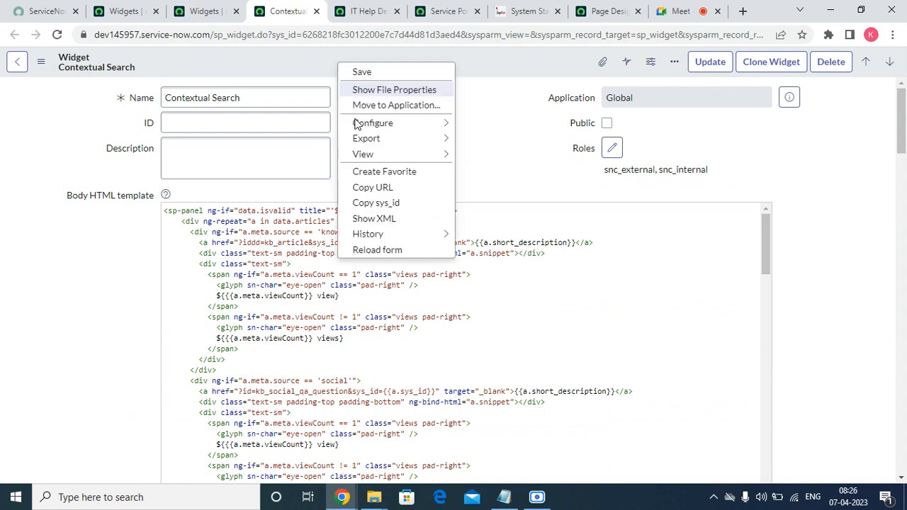
left_click(409, 254)
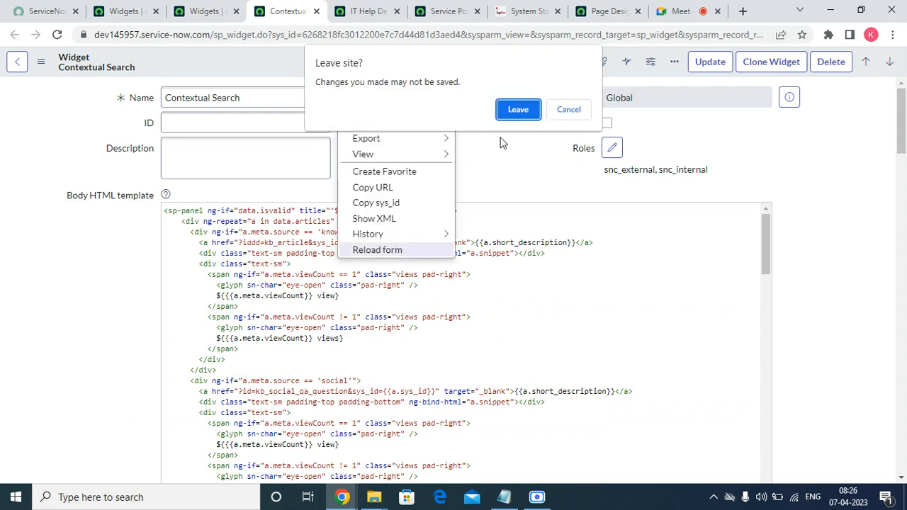
left_click(507, 116)
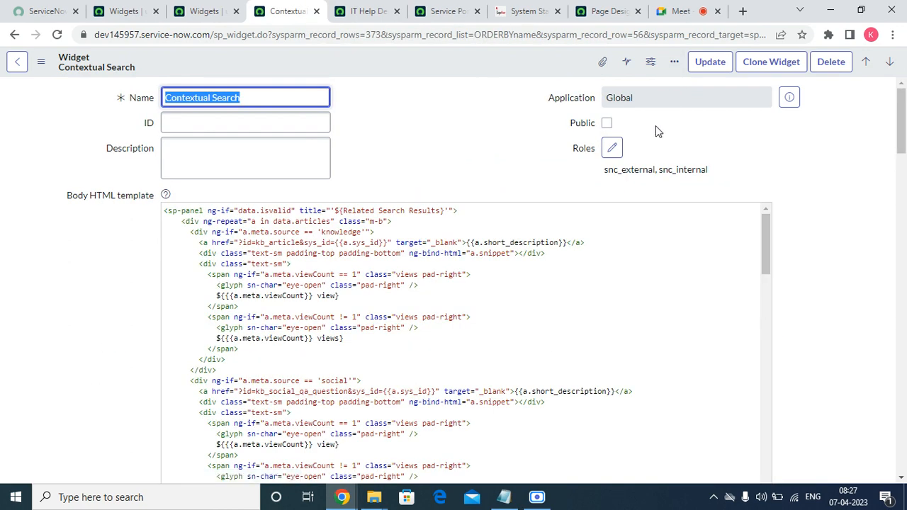
In the home page's Service Portal Designer, replace the Catalog Homepage Search widget beside Knowledge Base with the Contextual Search widget.
left_click_drag(605, 172, 644, 170)
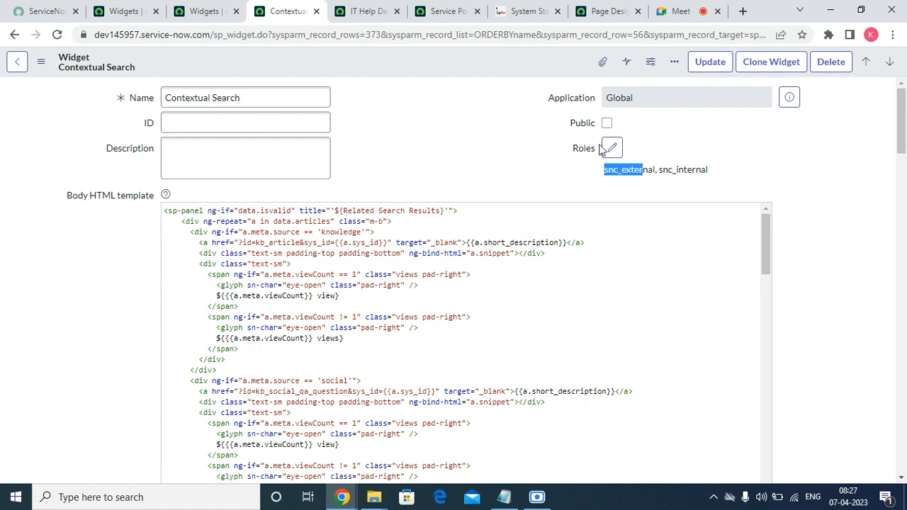
left_click(535, 12)
left_click(584, 13)
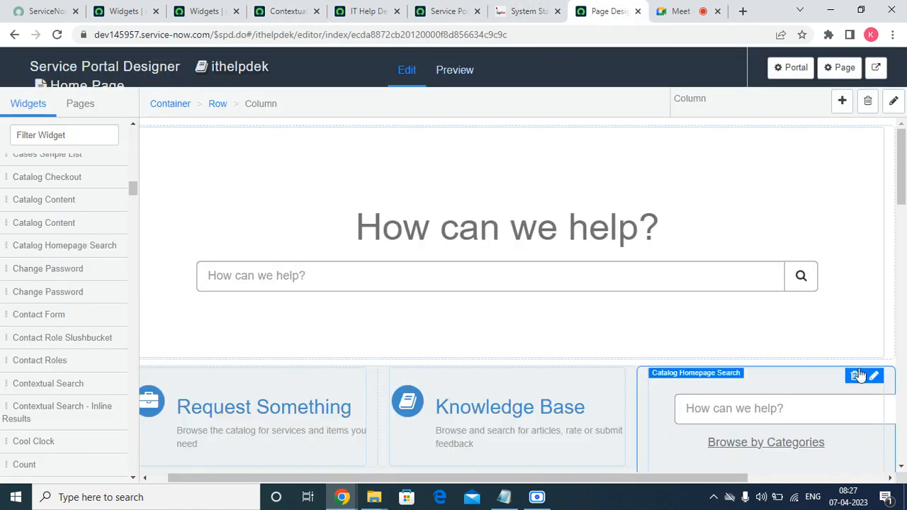
left_click(856, 377)
left_click(595, 188)
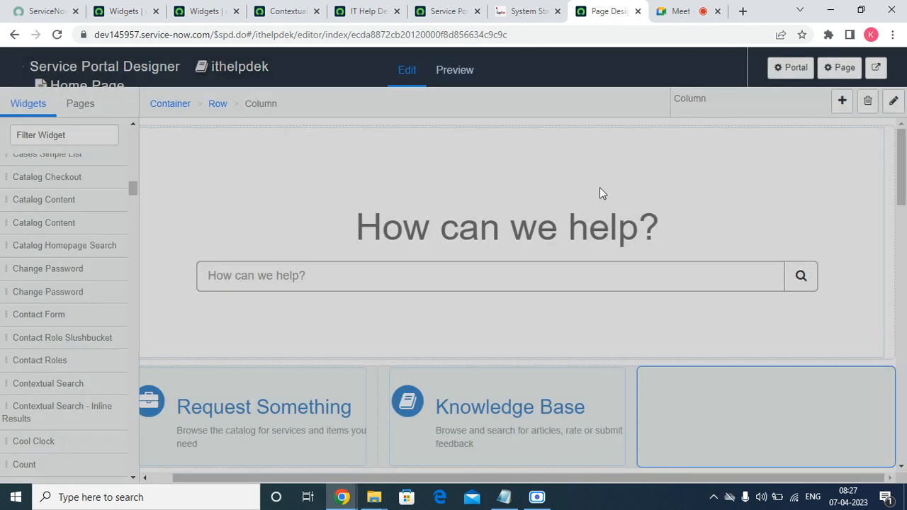
left_click(65, 138)
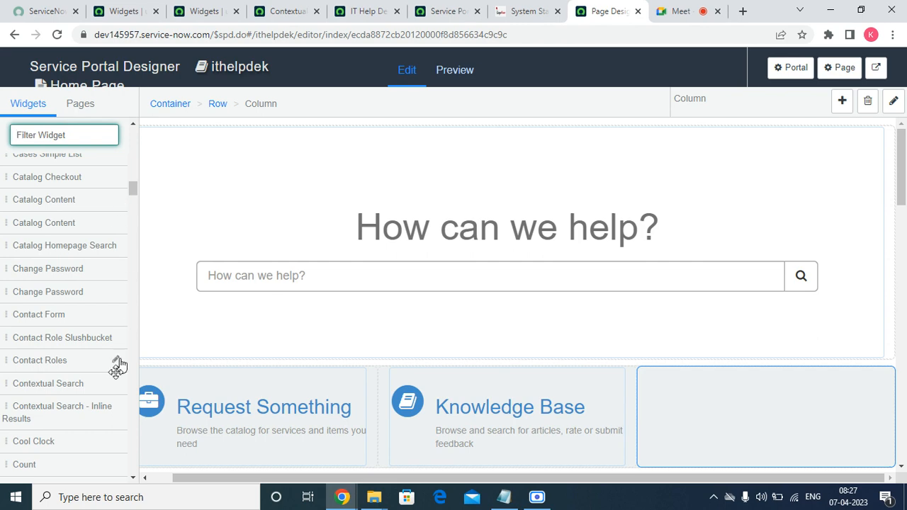
left_click_drag(80, 385, 739, 387)
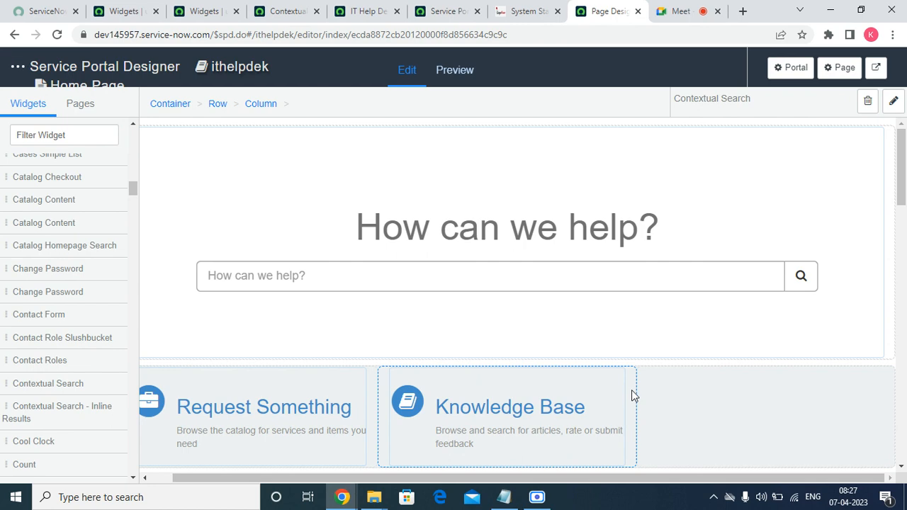
Open the ithelpdek portal home page from the System Status page and look over its widgets.
left_click(506, 9)
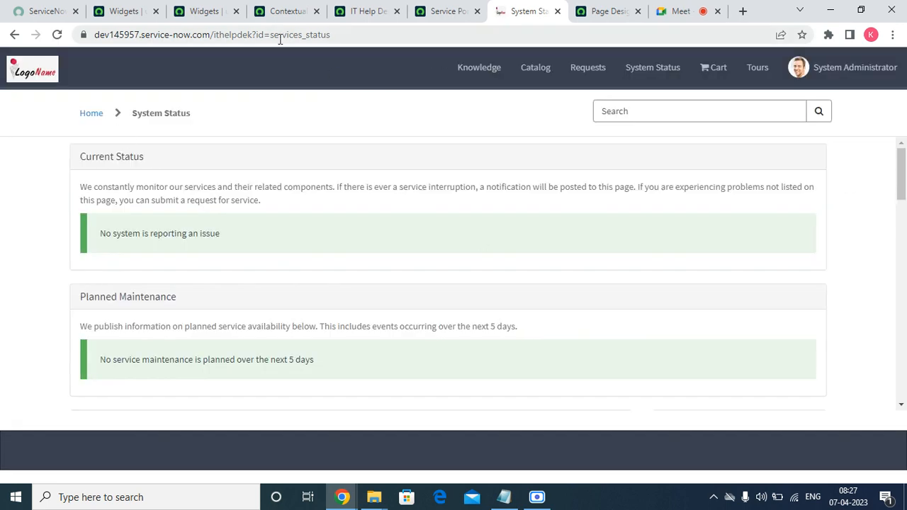
left_click_drag(251, 37, 818, 35)
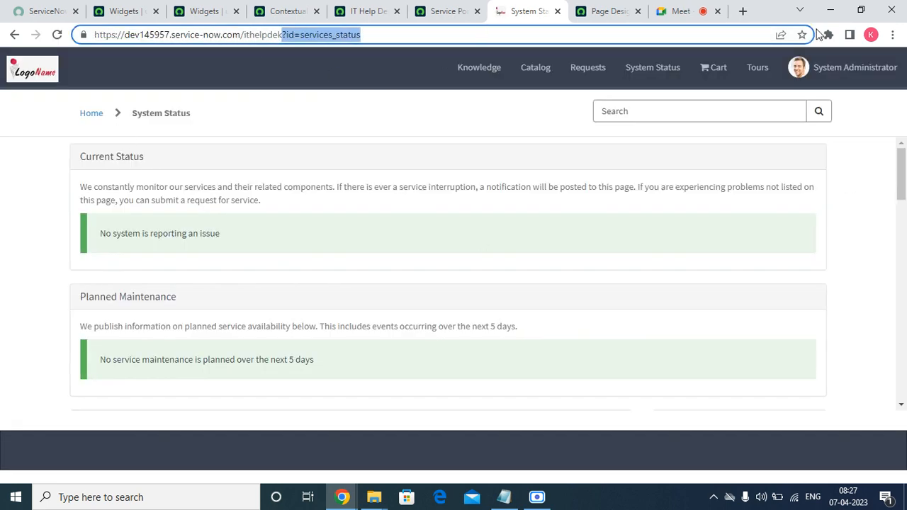
key("BackSpace")
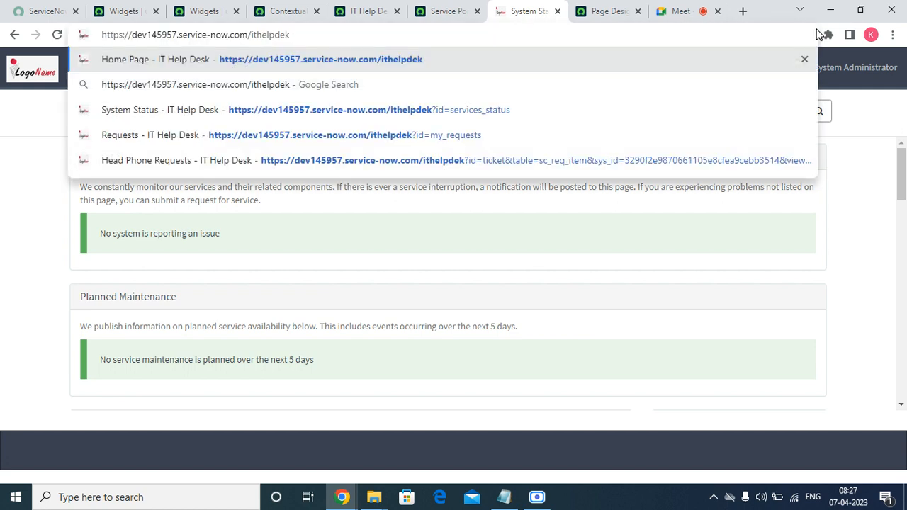
left_click(413, 63)
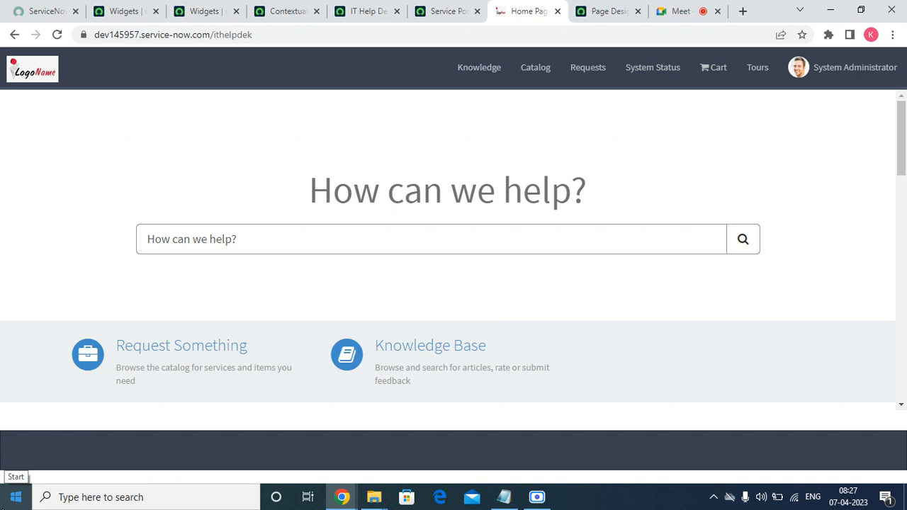
scroll(448, 319, "down", 10)
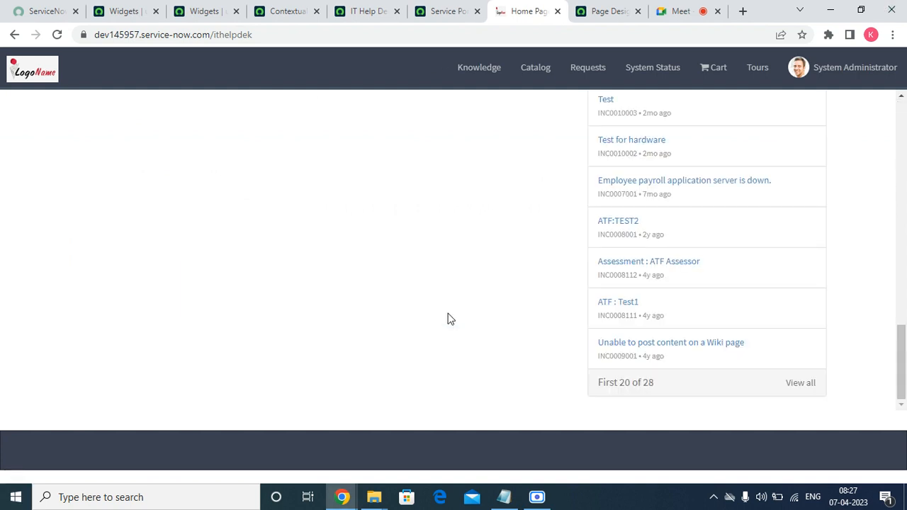
scroll(468, 315, "up", 10)
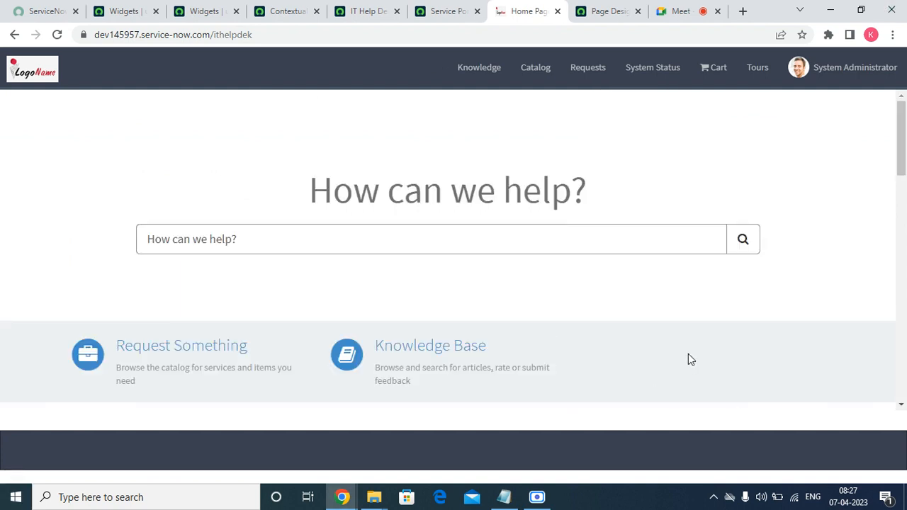
left_click_drag(905, 163, 905, 126)
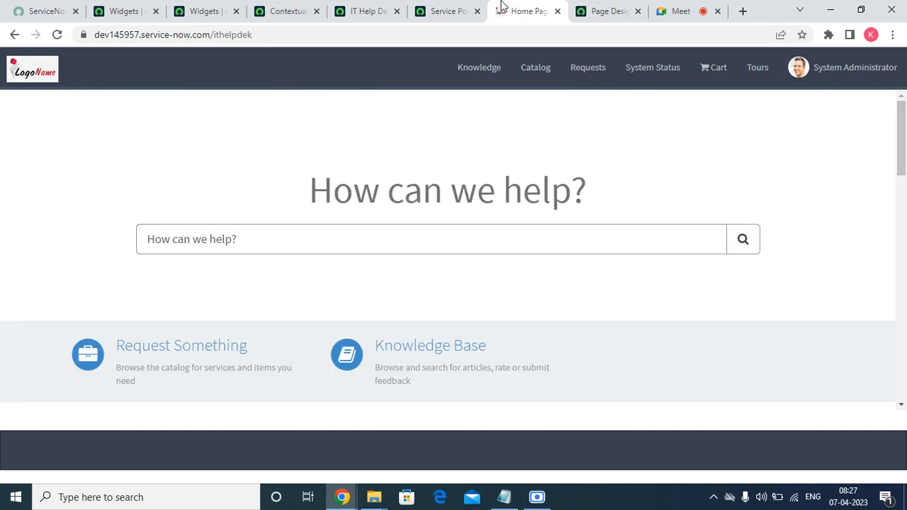
In the home page's Service Portal Designer, permanently delete the Contextual Search widget beside Knowledge Base.
left_click(440, 11)
left_click(351, 11)
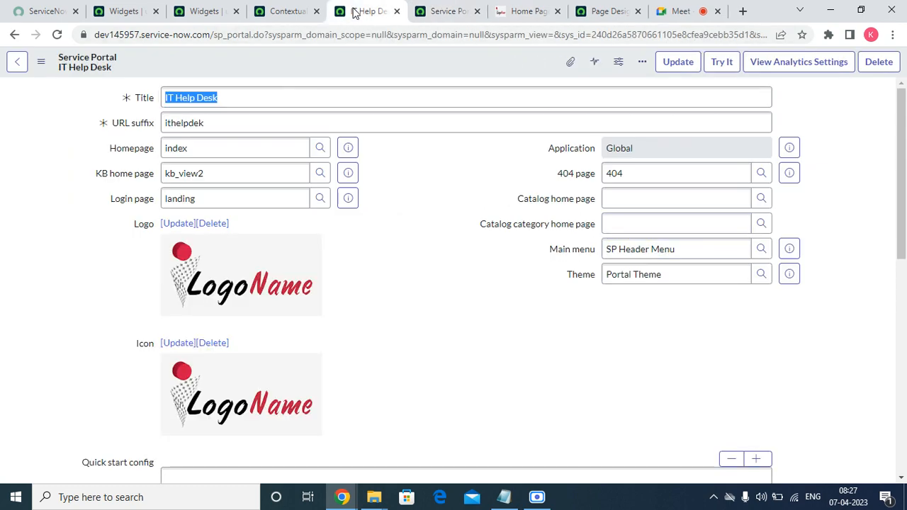
left_click(521, 11)
left_click(599, 14)
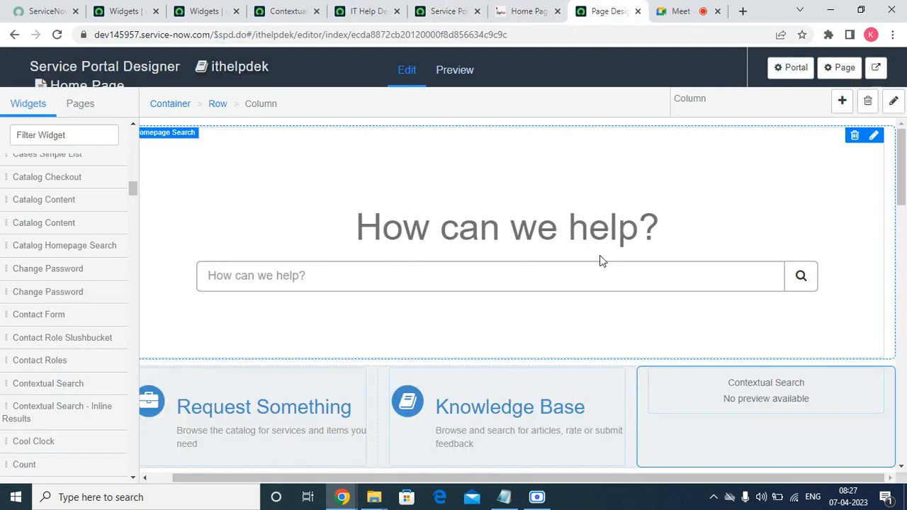
left_click(856, 377)
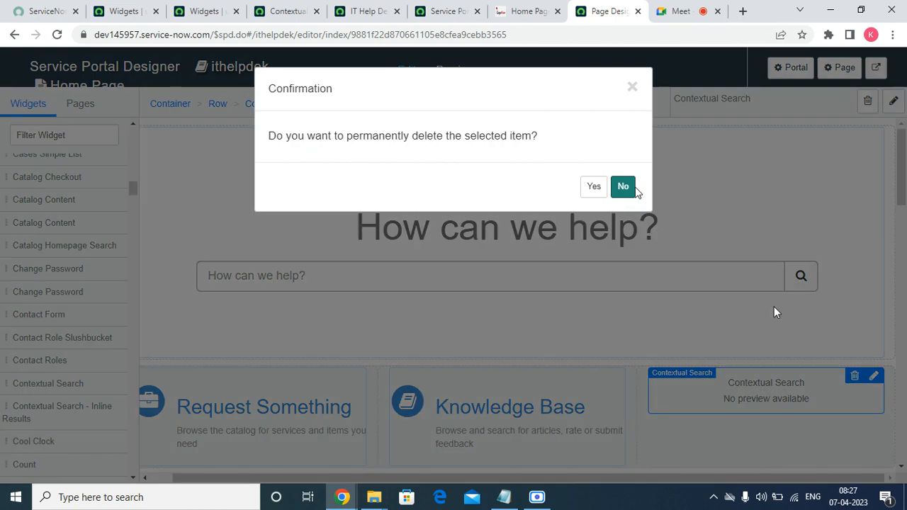
left_click(596, 187)
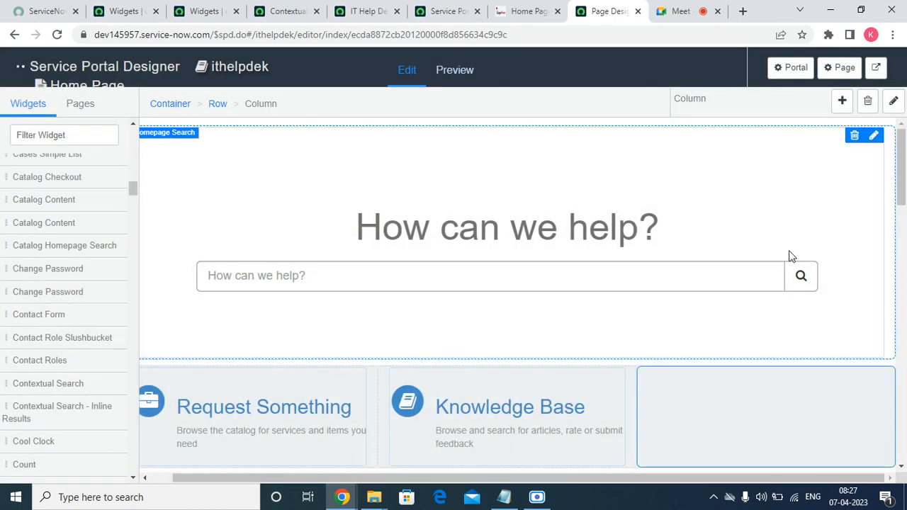
Preview the home page in desktop view, examine its widgets down the page, and return to editing.
left_click_drag(905, 163, 905, 202)
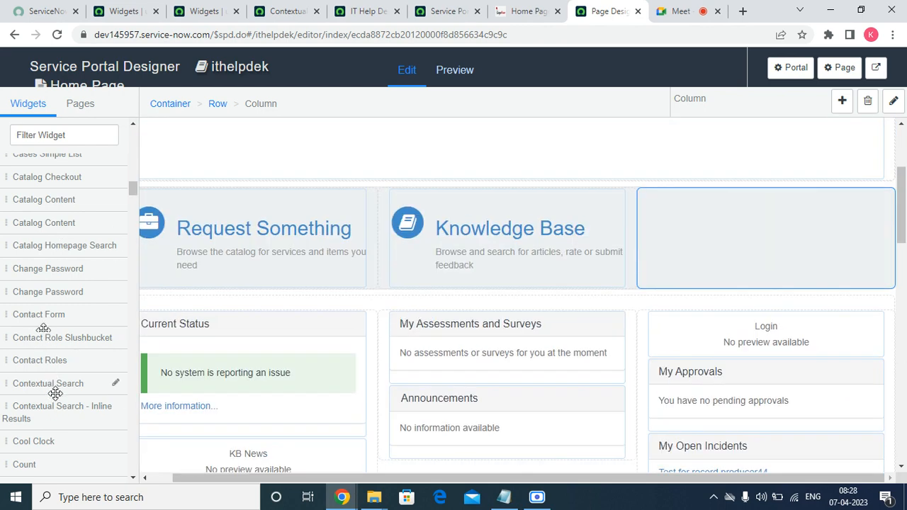
left_click_drag(54, 387, 457, 210)
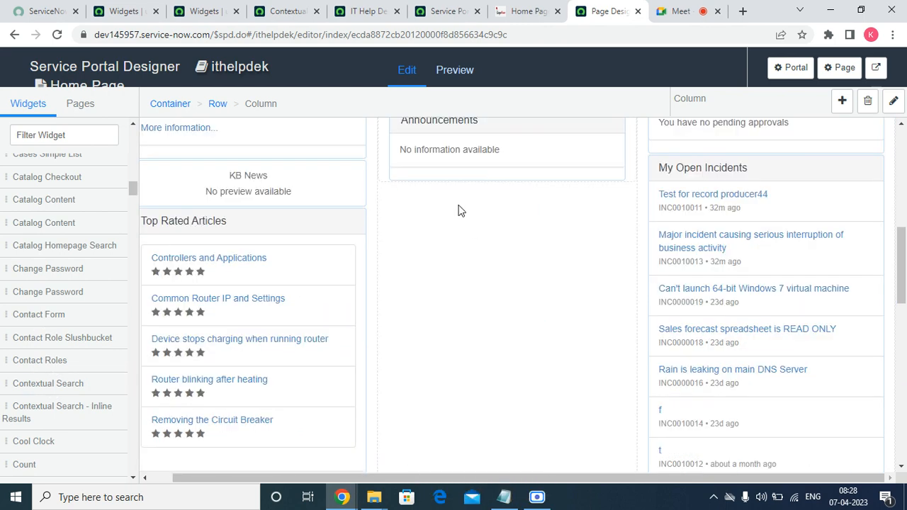
left_click(436, 76)
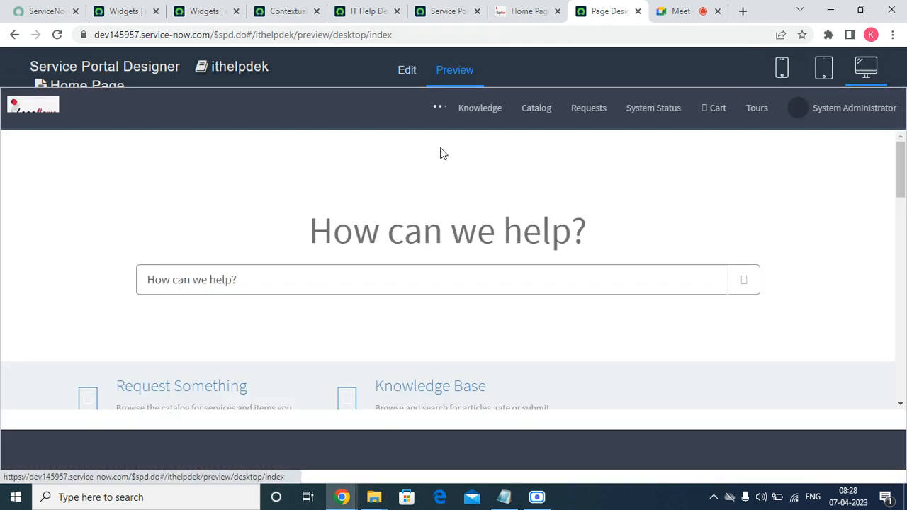
scroll(479, 302, "down", 10)
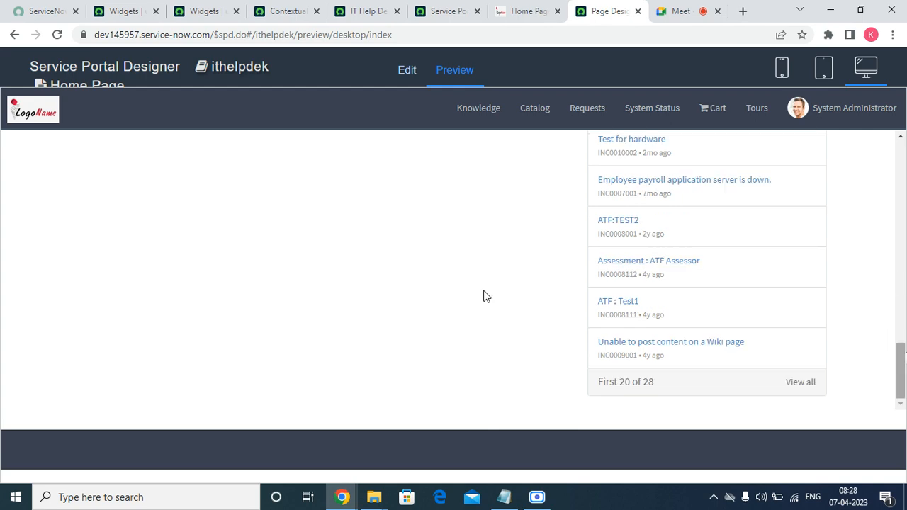
left_click_drag(903, 366, 904, 205)
scroll(879, 145, "down", 2)
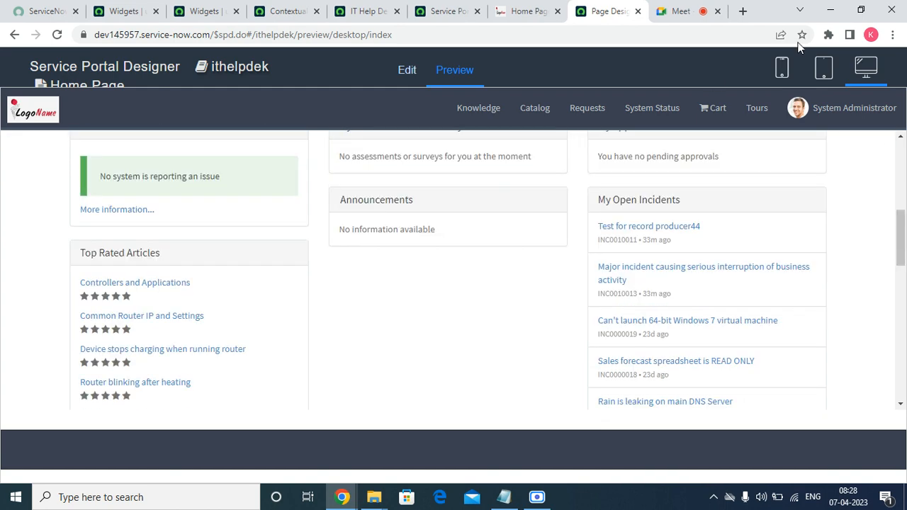
left_click(414, 69)
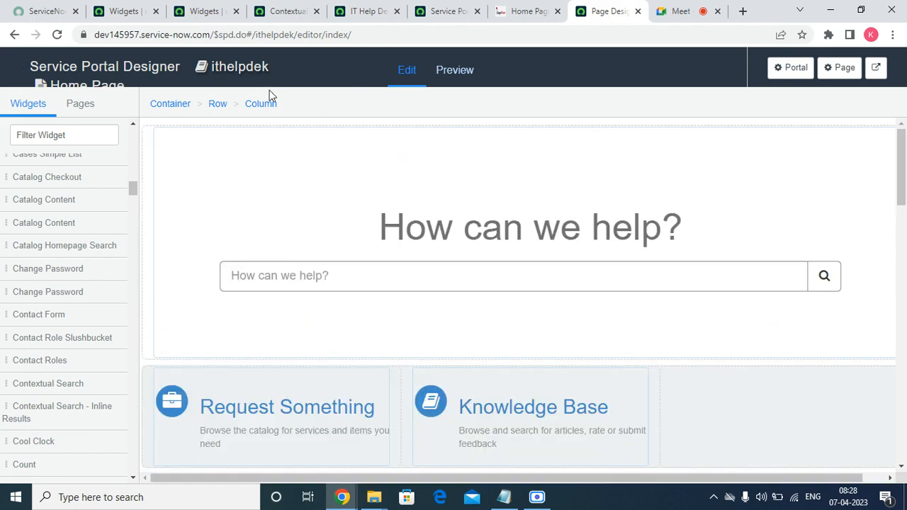
Find the Customer Registration widget in the widgets list and open its record in a new tab.
left_click(525, 12)
left_click(447, 11)
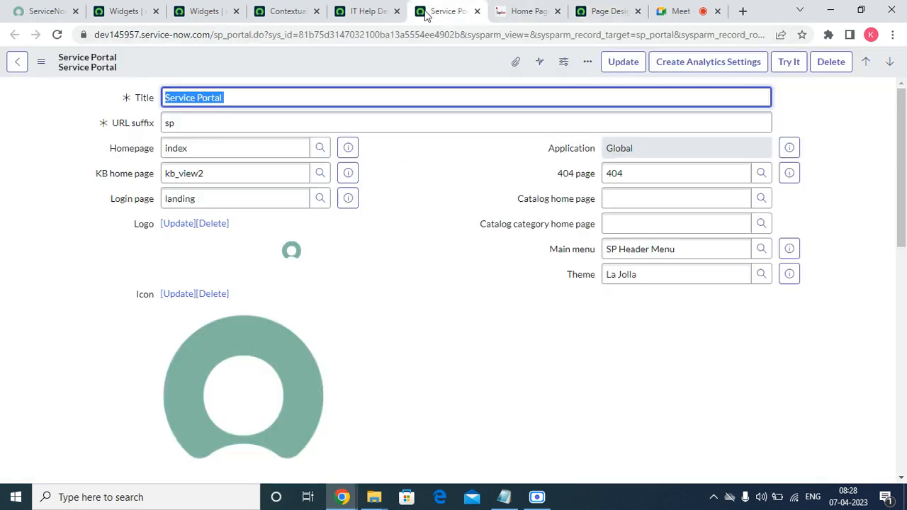
left_click(368, 12)
left_click(287, 11)
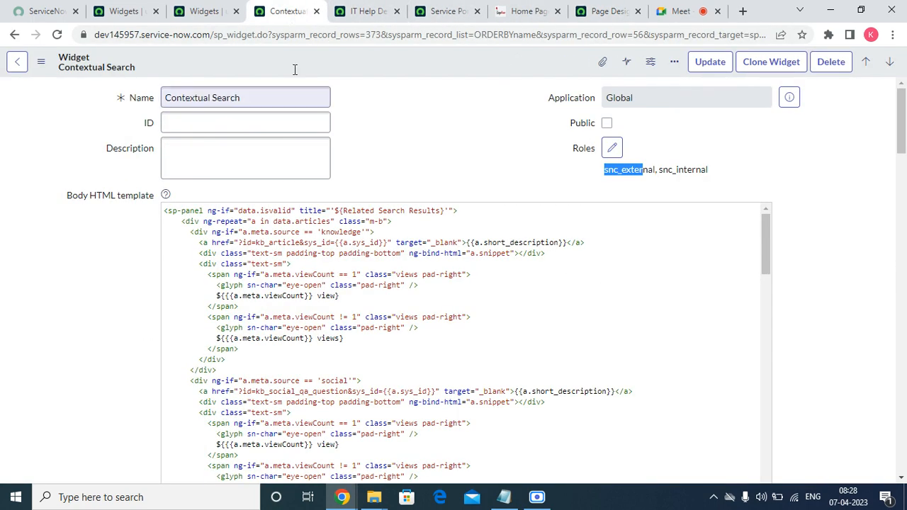
left_click(206, 11)
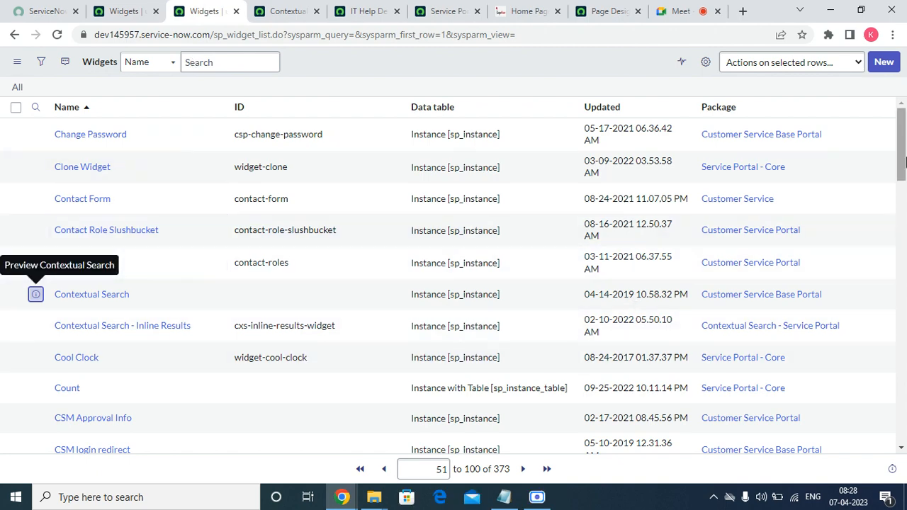
left_click_drag(902, 159, 903, 286)
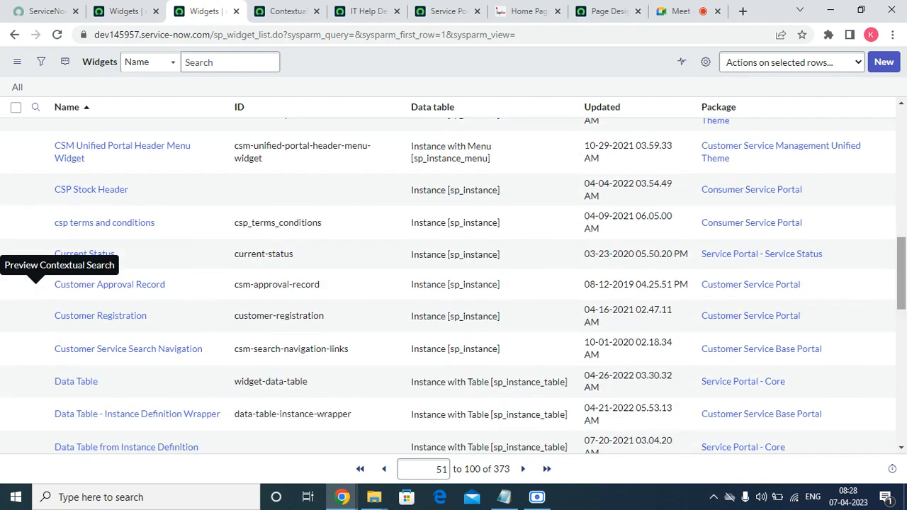
right_click(37, 318)
left_click(46, 329)
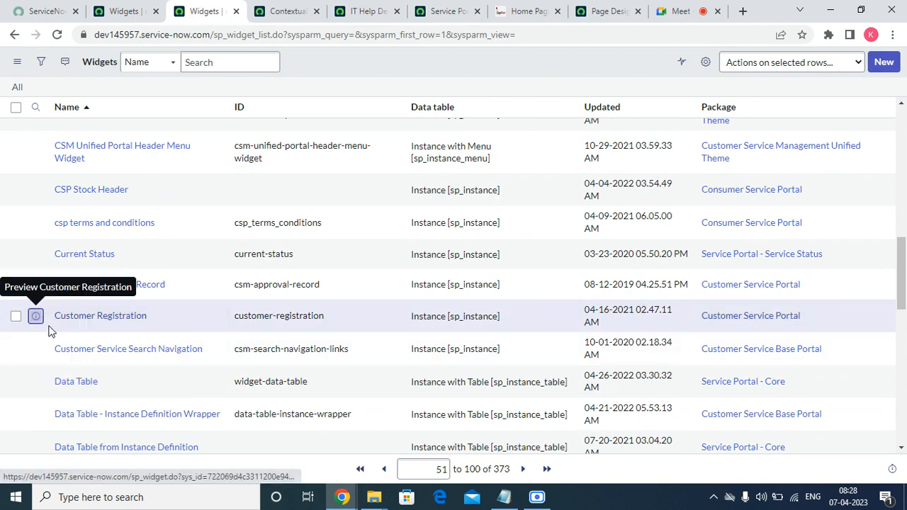
left_click(255, 13)
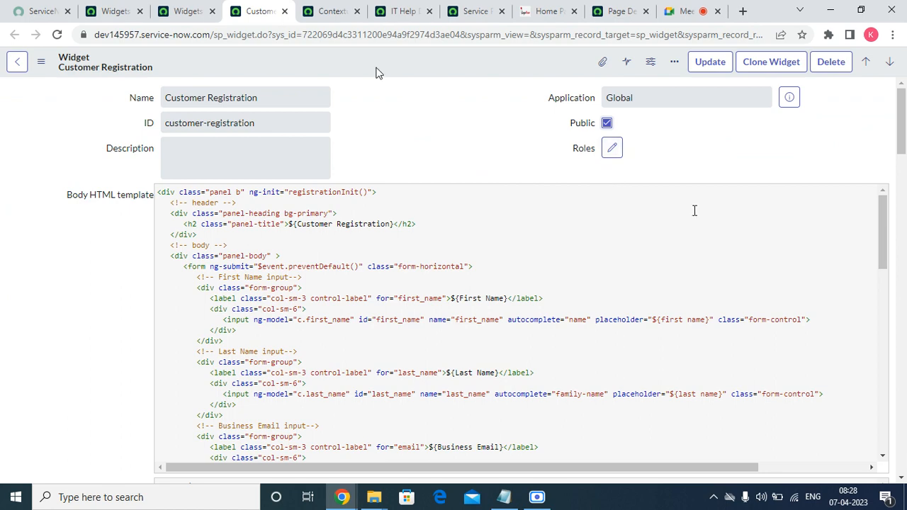
Look through the Customer Registration widget's body HTML template, then clone the widget.
scroll(395, 306, "down", 15)
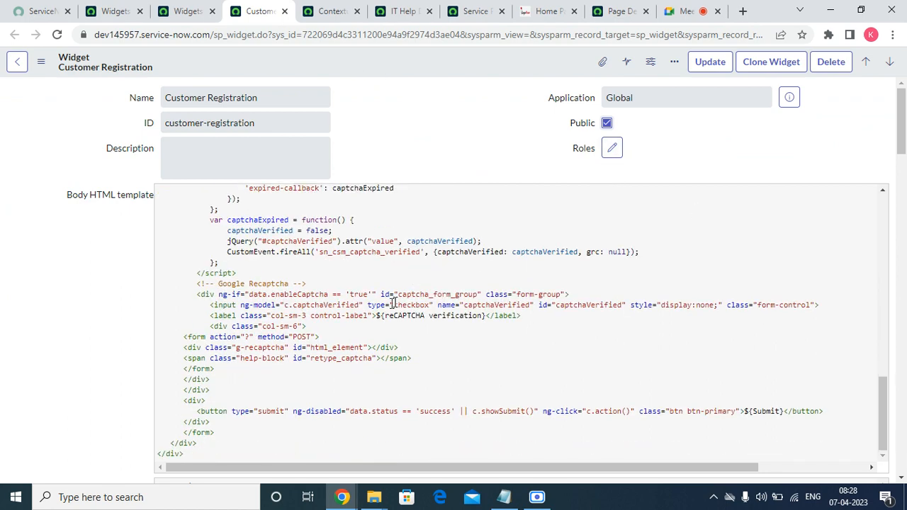
scroll(318, 350, "up", 10)
scroll(319, 352, "up", 5)
left_click(765, 63)
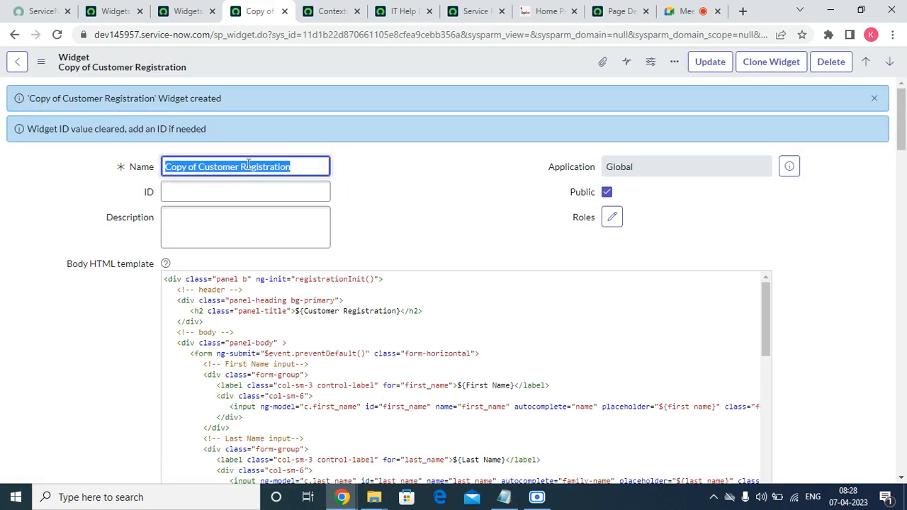
left_click(884, 111)
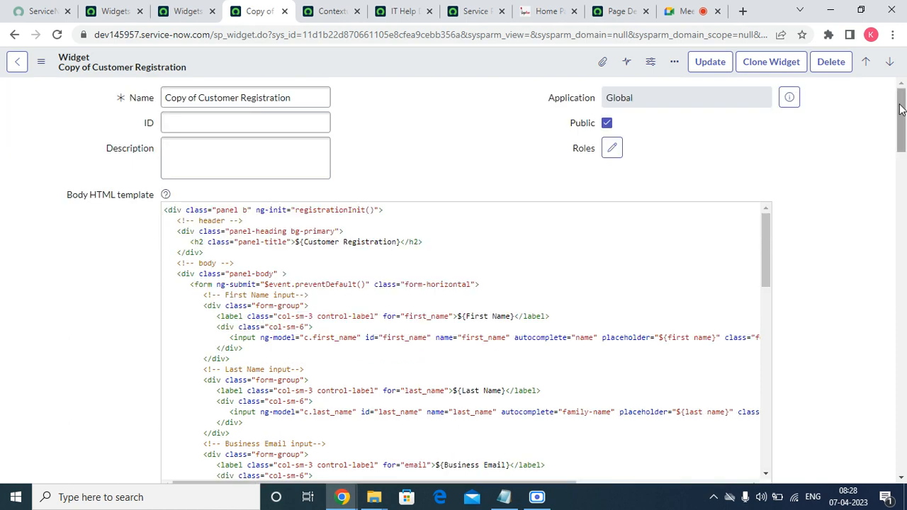
Change the panel title in the cloned widget's body HTML template to "Vendor Registration" and save the record.
mouse_move(901, 106)
left_mouse_down()
mouse_move(904, 425)
mouse_move(904, 107)
left_mouse_up()
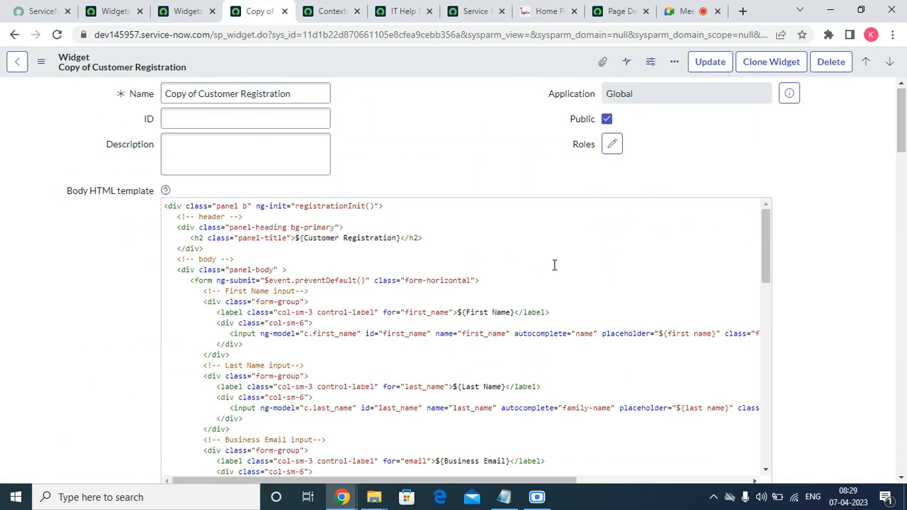
double_click(332, 235)
type("Vendor")
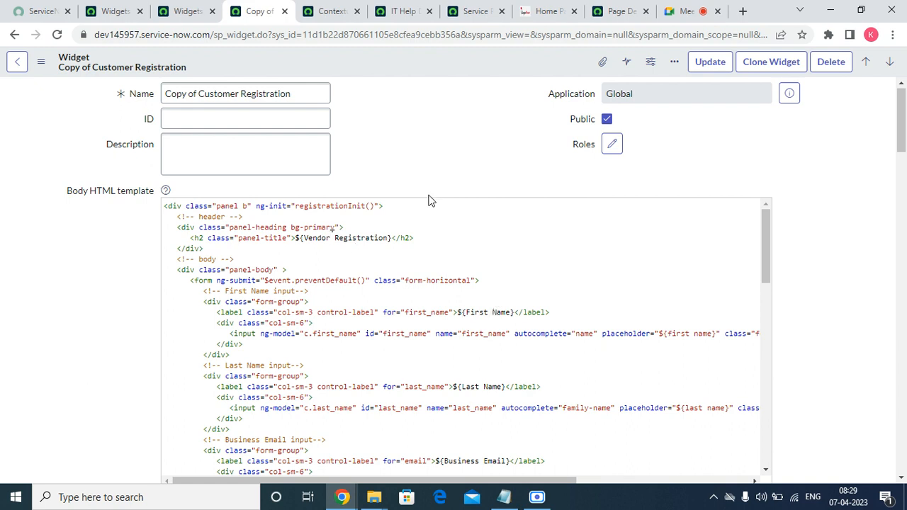
right_click(370, 56)
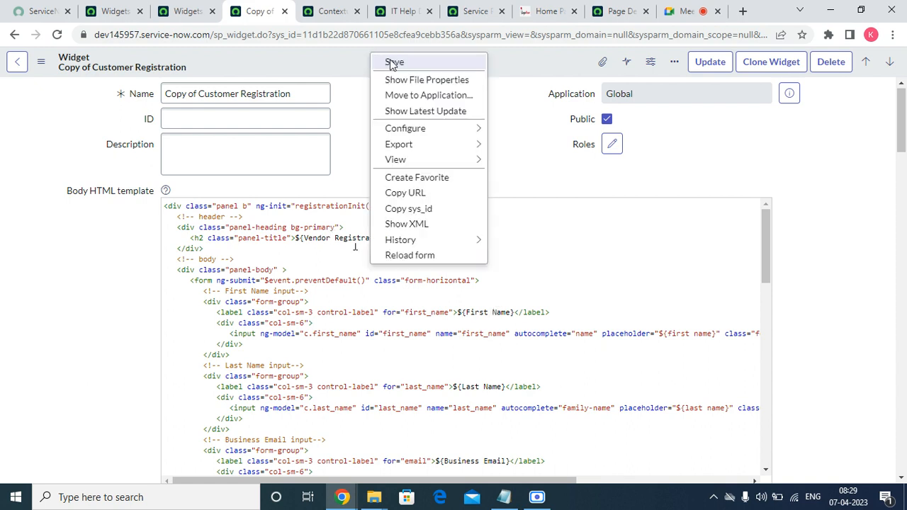
left_click(397, 62)
Find the Customer Registration widget in the page designer and place it in the empty column beside Knowledge Base.
left_click(405, 10)
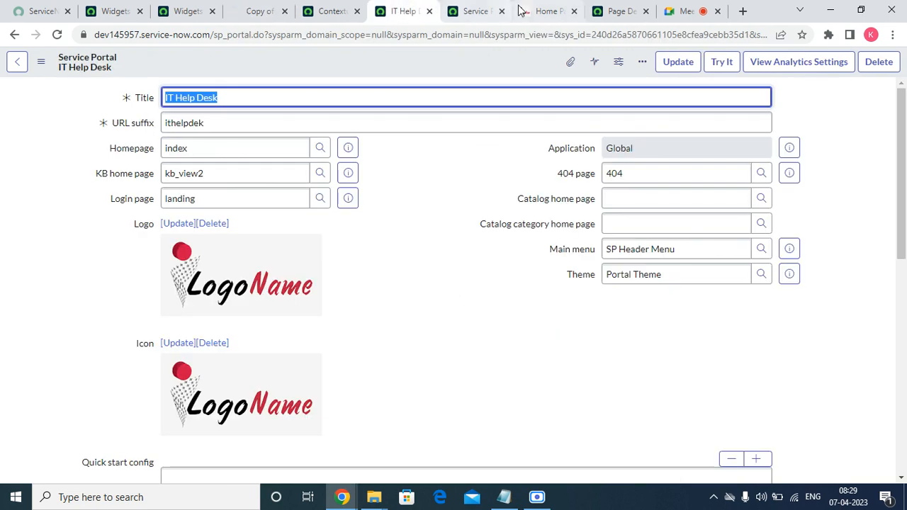
left_click(531, 10)
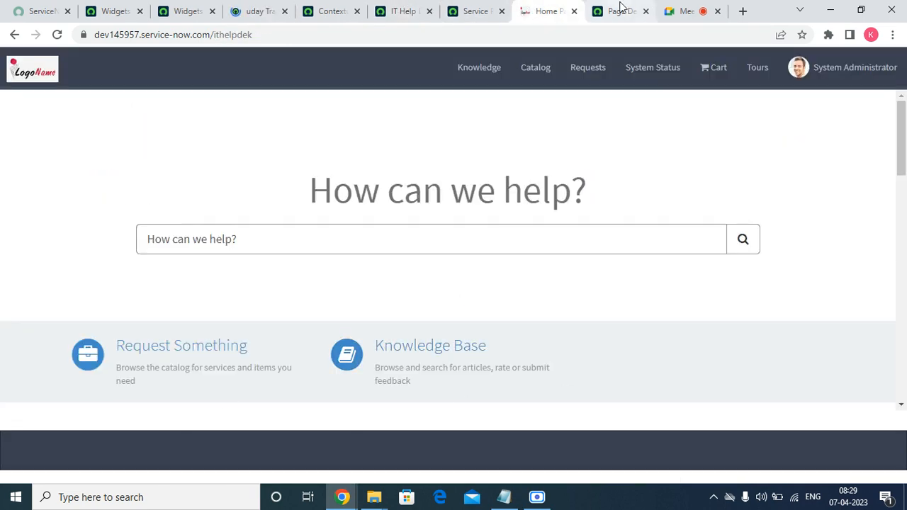
left_click(617, 10)
scroll(134, 188, "down", 2)
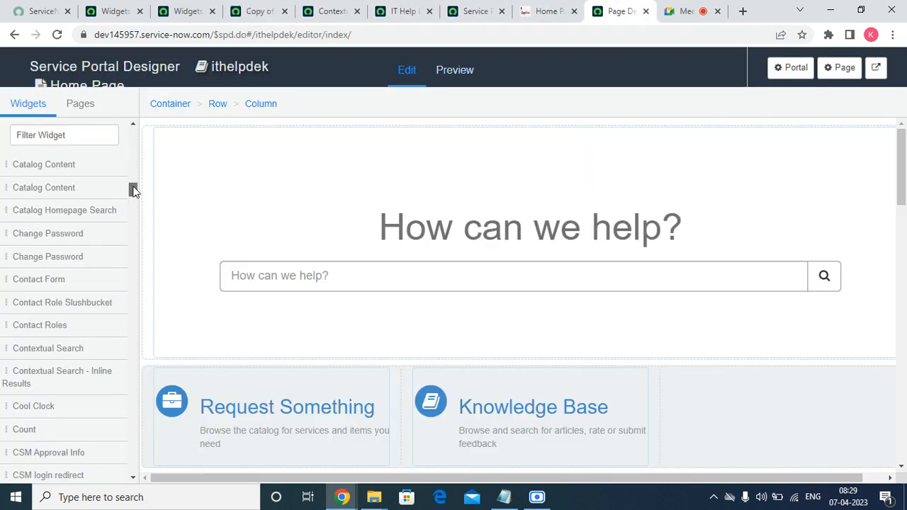
left_click(264, 9)
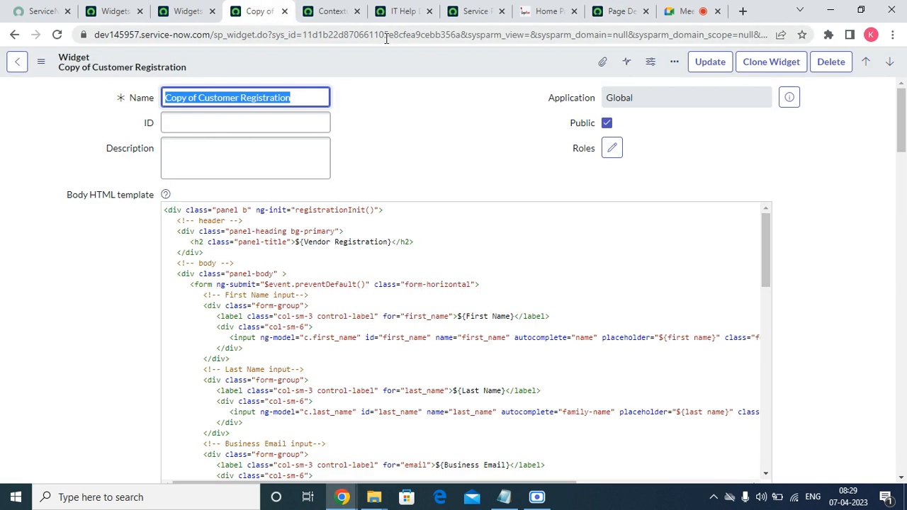
left_click(486, 12)
left_click(538, 11)
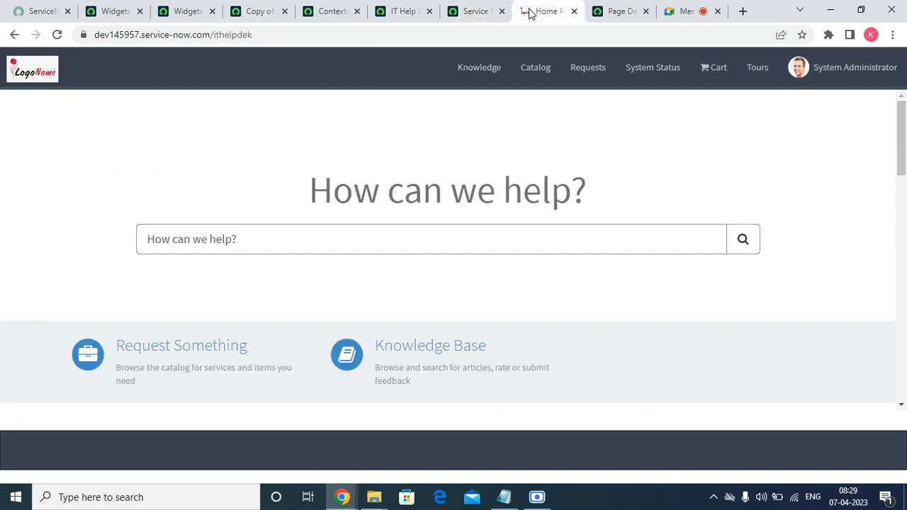
left_click(614, 11)
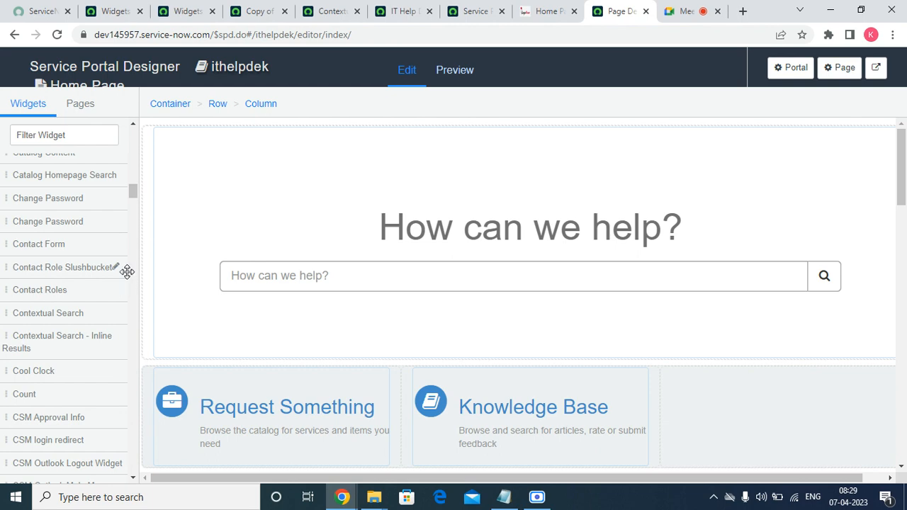
left_click_drag(133, 192, 135, 214)
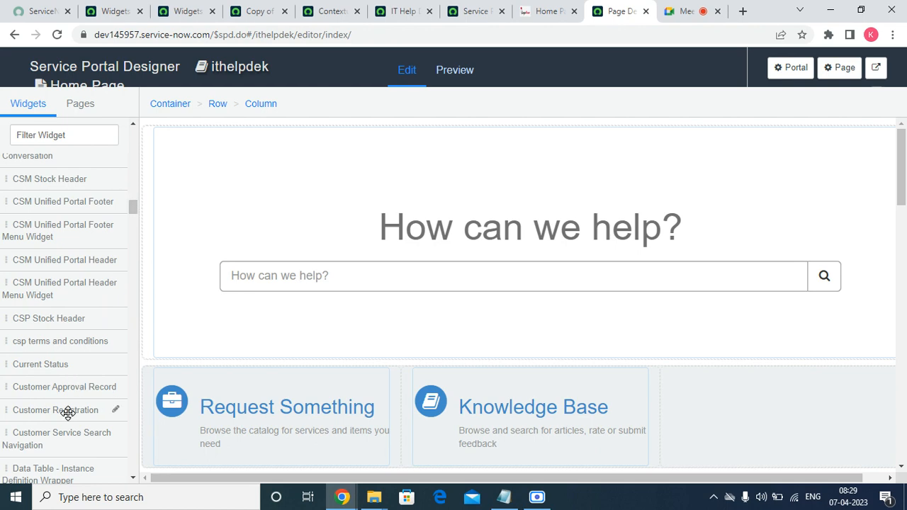
left_click_drag(65, 411, 740, 378)
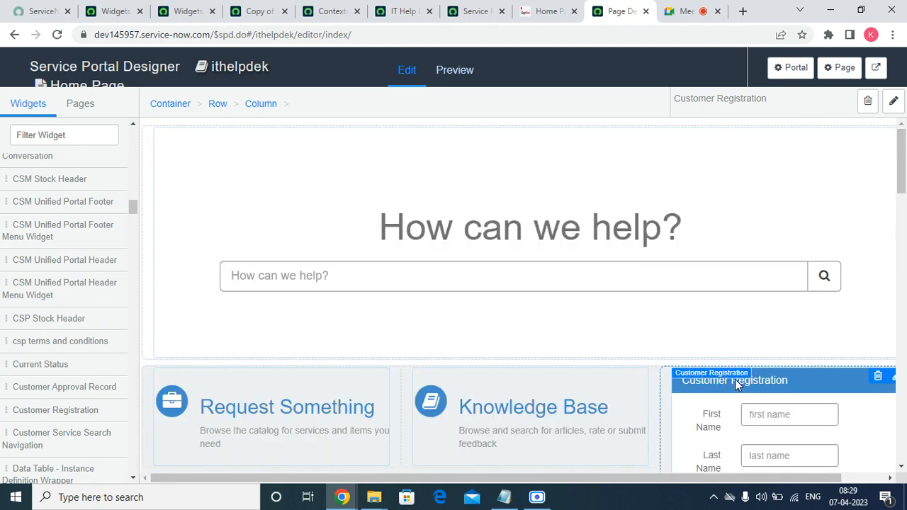
View the Customer Registration form on the portal home page and check its name, business email and registration code fields.
left_click(550, 11)
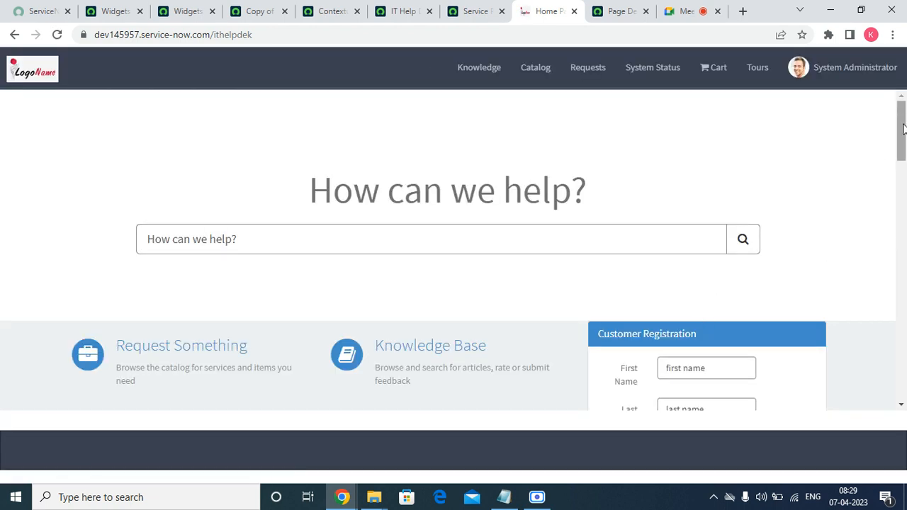
left_click_drag(902, 131, 903, 164)
left_click(698, 201)
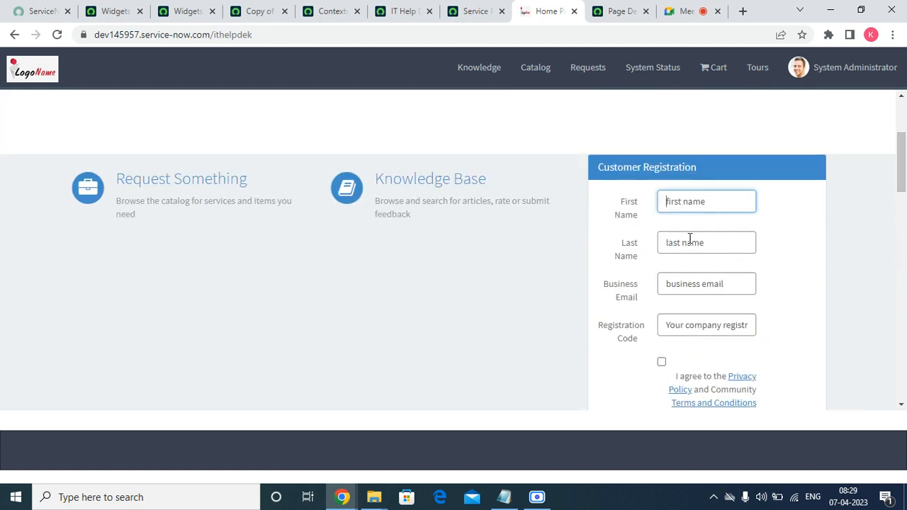
left_click(691, 244)
left_click_drag(687, 263, 689, 289)
left_click(684, 316)
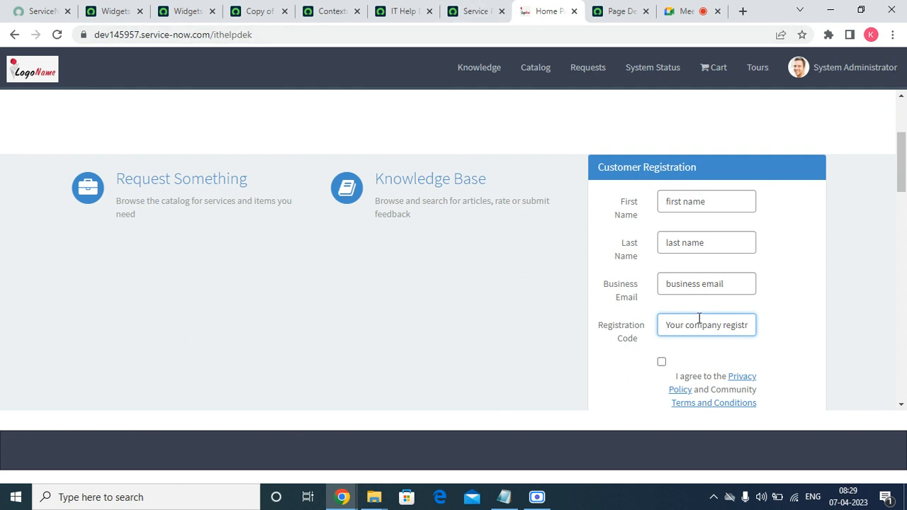
scroll(709, 326, "up", 3)
Delete the Customer Registration widget from the column beside Knowledge Base in the page designer.
left_click(616, 8)
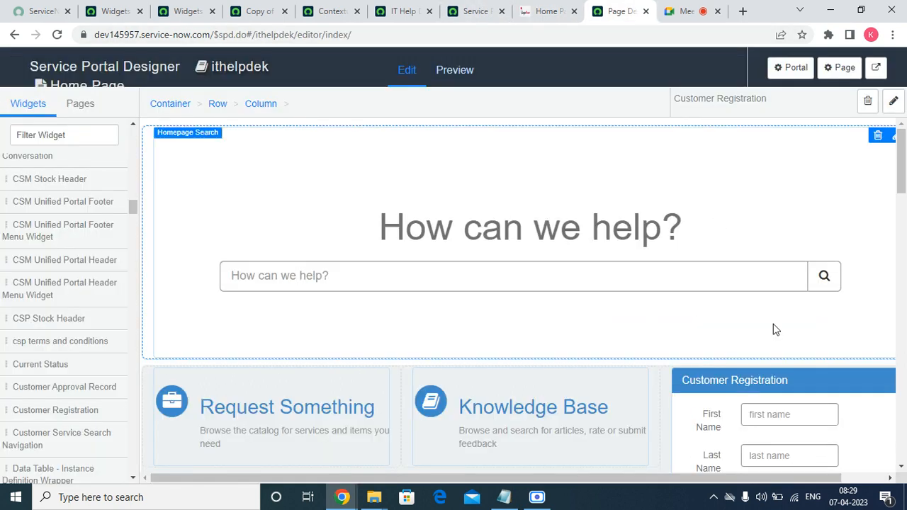
left_click_drag(902, 174, 901, 221)
scroll(902, 221, "up", 3)
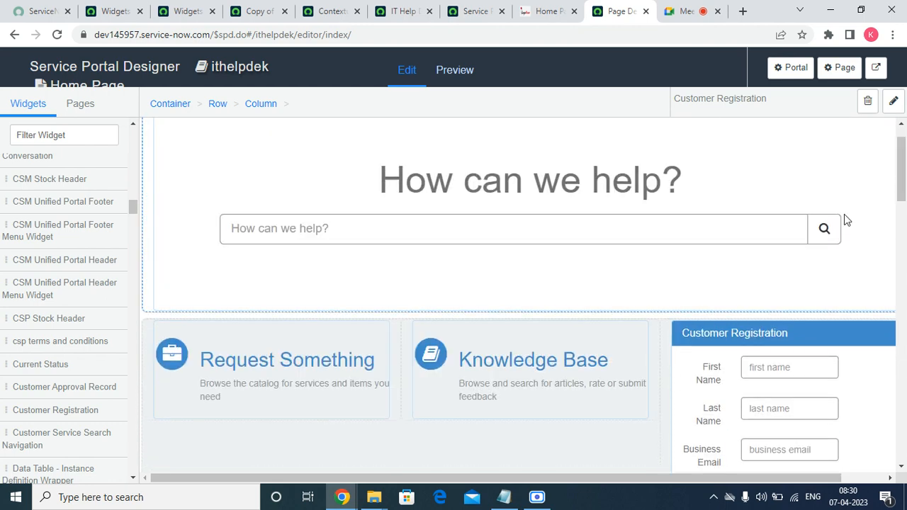
left_click_drag(641, 479, 770, 413)
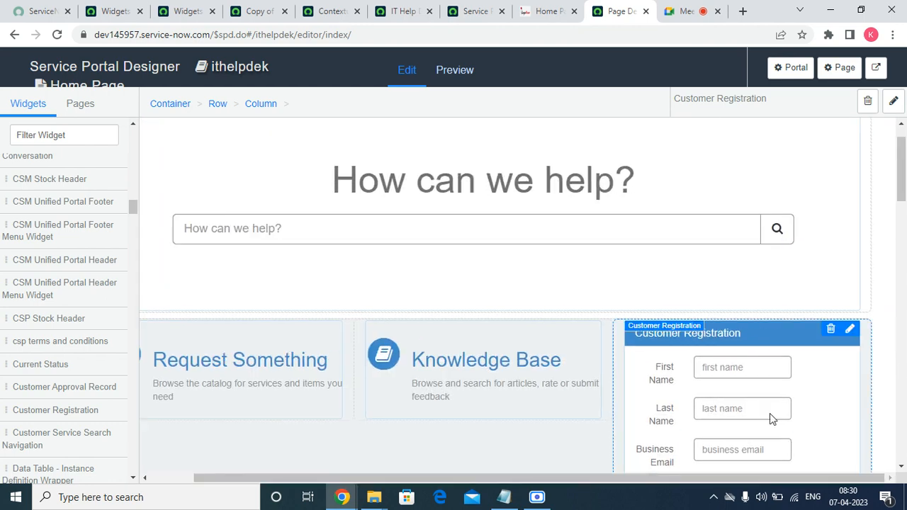
left_click(830, 329)
left_click(594, 186)
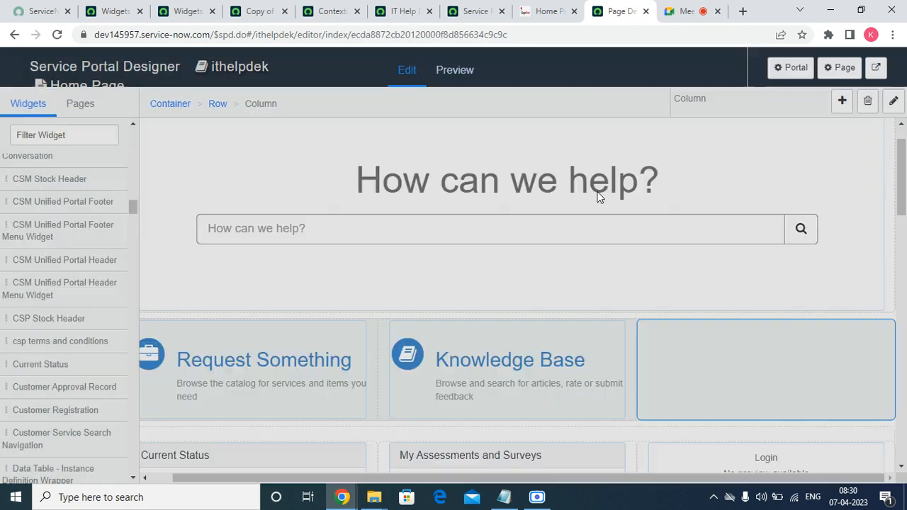
Filter the designer's widgets by "ven" to look for the cloned widget, and reload the designer page.
left_click(49, 132)
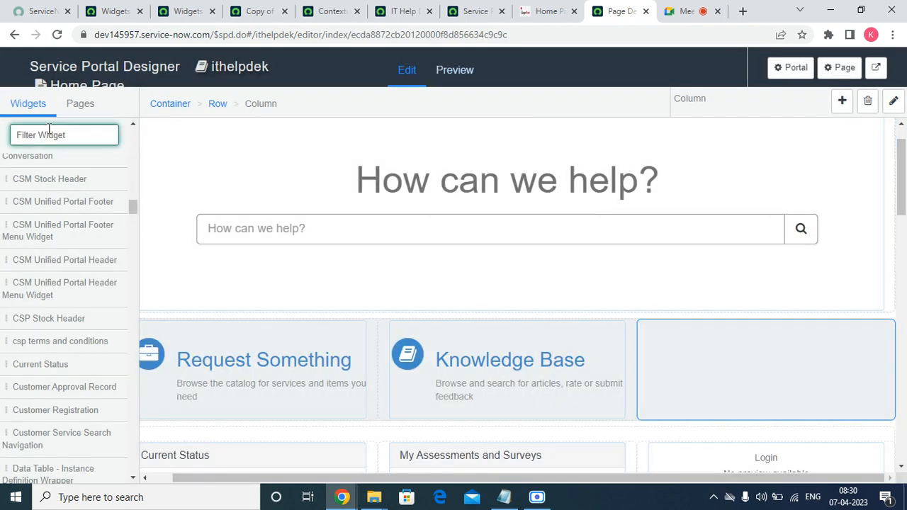
type("en")
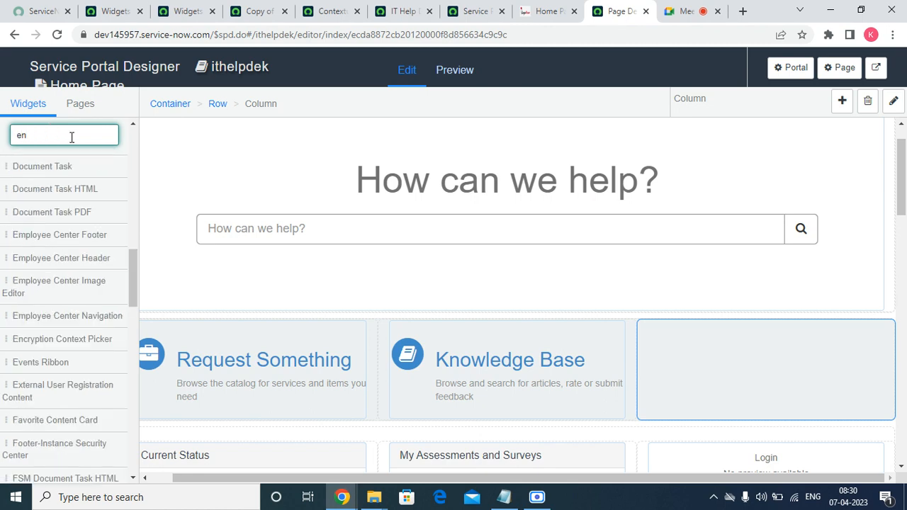
double_click(71, 136)
type("end")
key("BackSpace")
key("BackSpace")
key("BackSpace")
type("v")
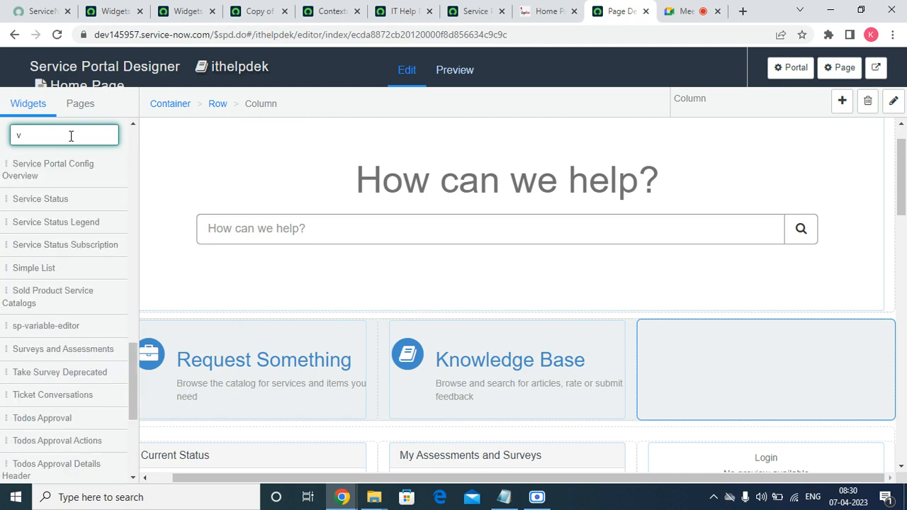
type("en")
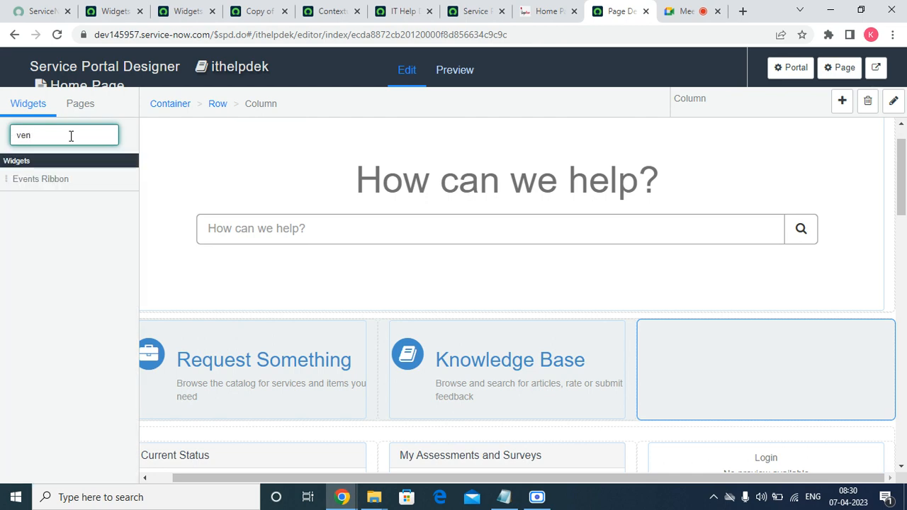
left_click(57, 34)
Rename the cloned Copy of Customer Registration widget record to "Vendor Registration" and save it.
left_click(245, 14)
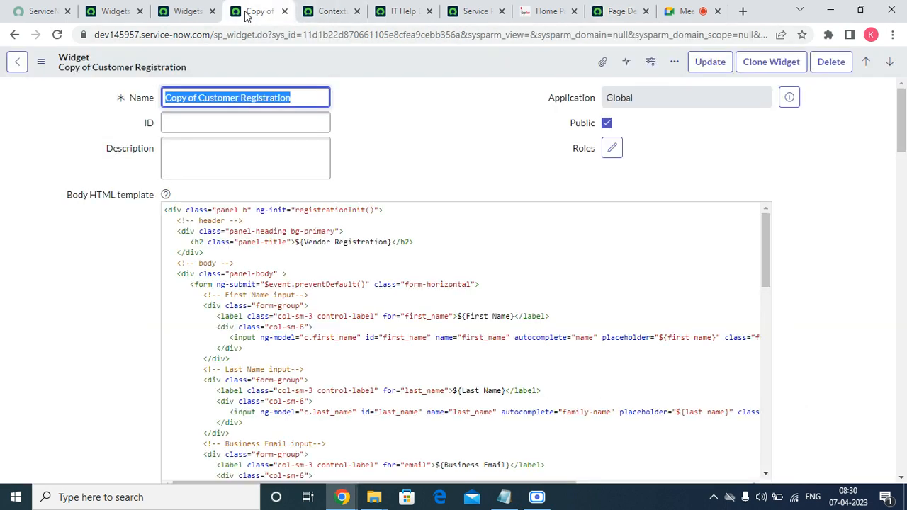
left_click(199, 98)
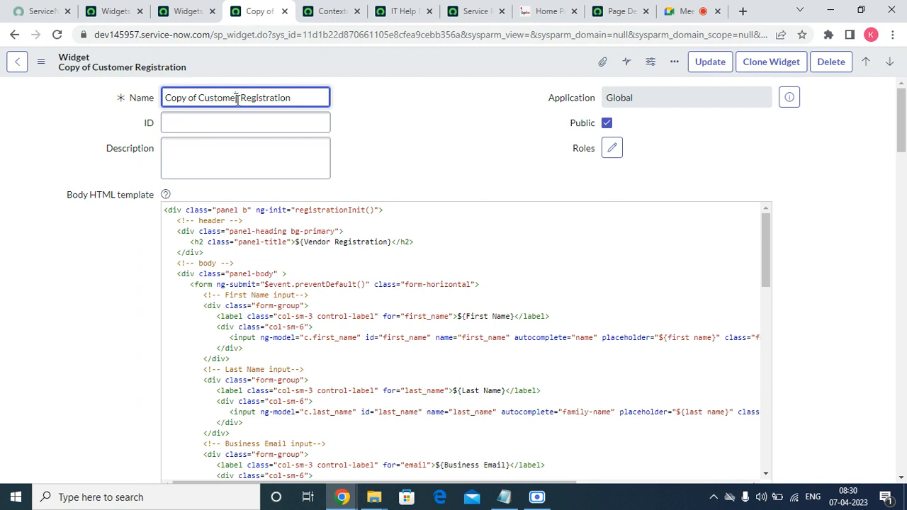
left_click_drag(238, 100, 22, 105)
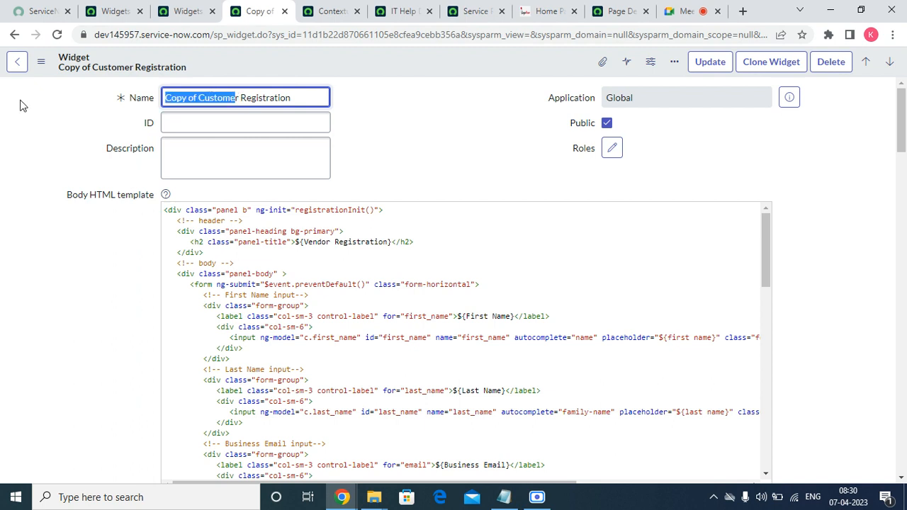
type("Vendo")
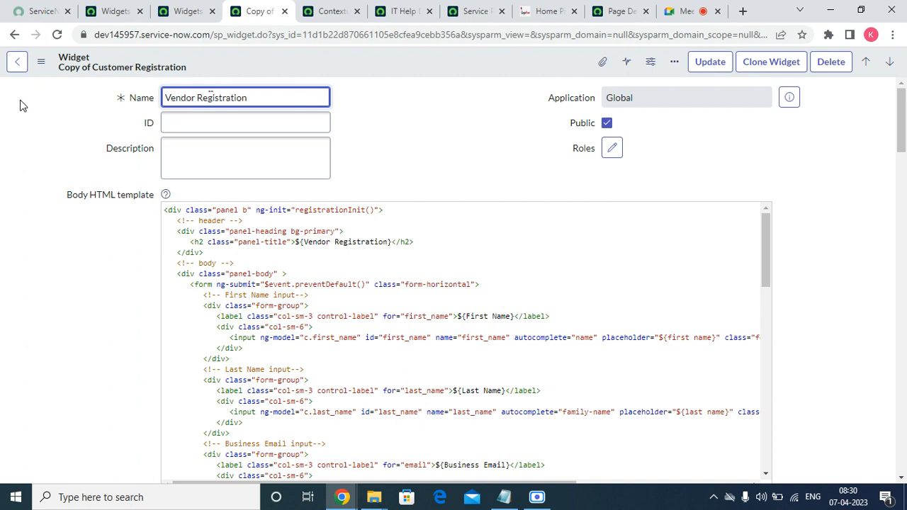
right_click(372, 61)
left_click(388, 68)
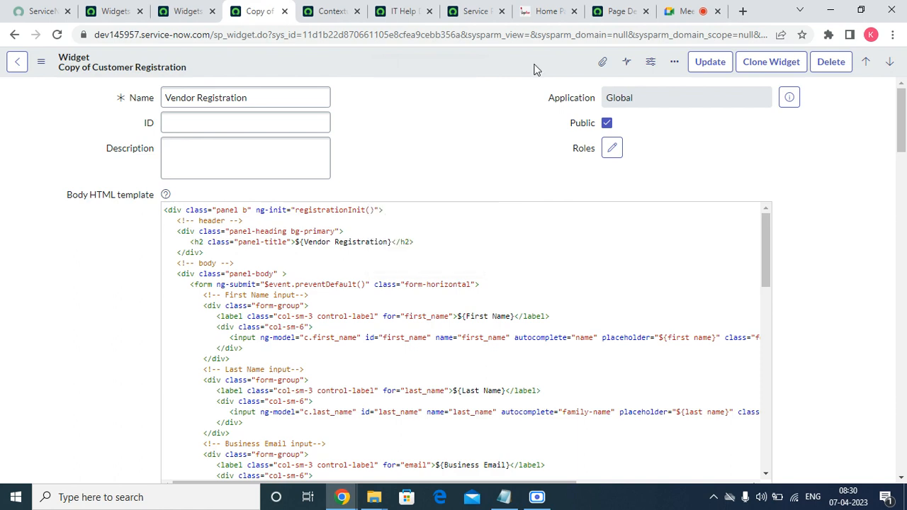
Reload the page designer, search its widgets for "ven" again, and clear the filter.
left_click(617, 11)
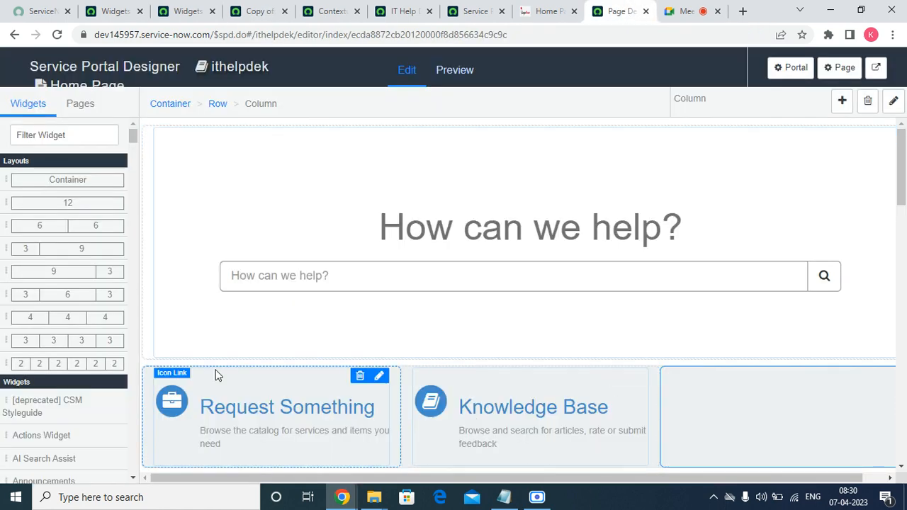
left_click(64, 40)
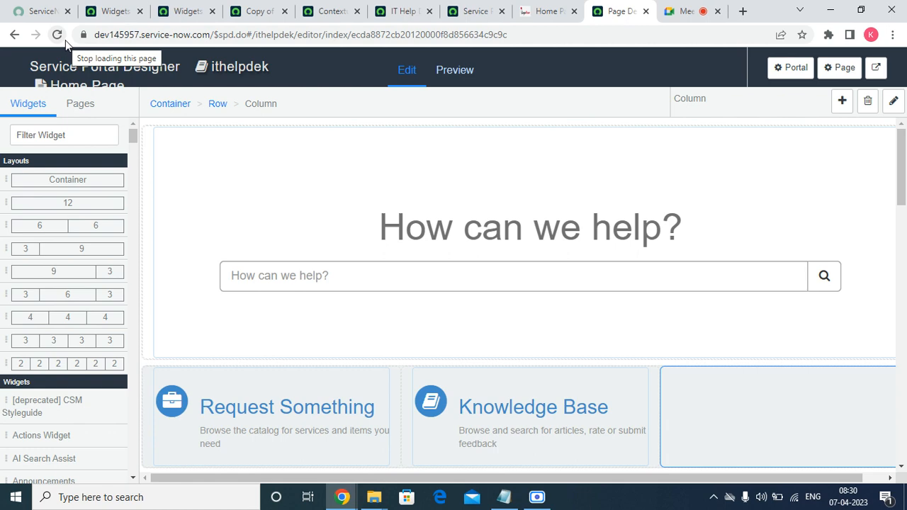
left_click(67, 137)
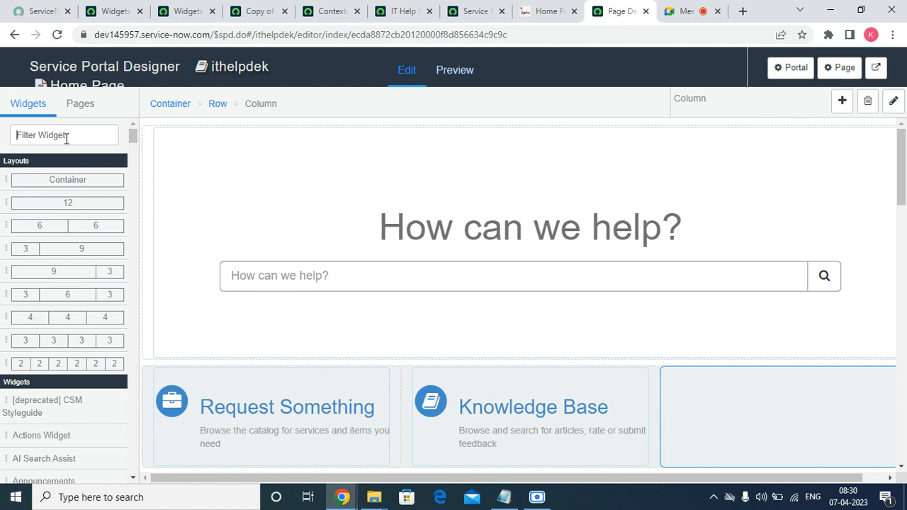
type("ve")
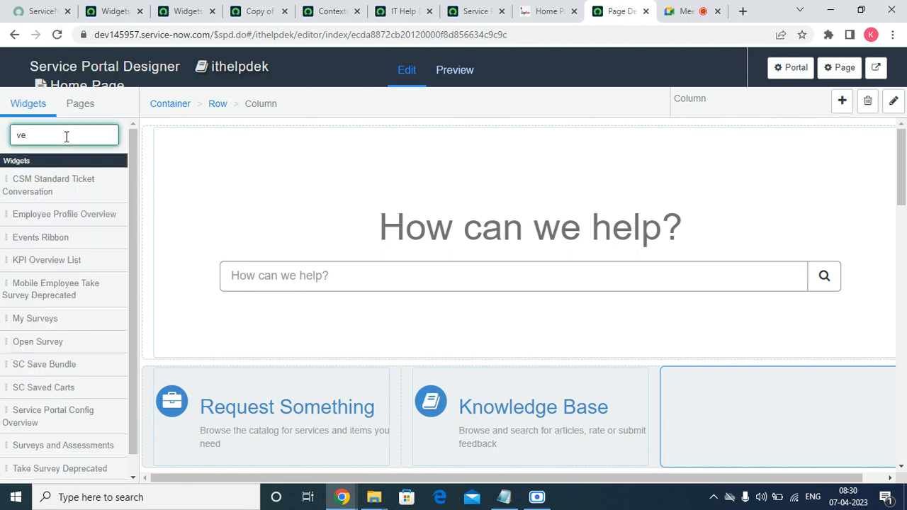
type("n")
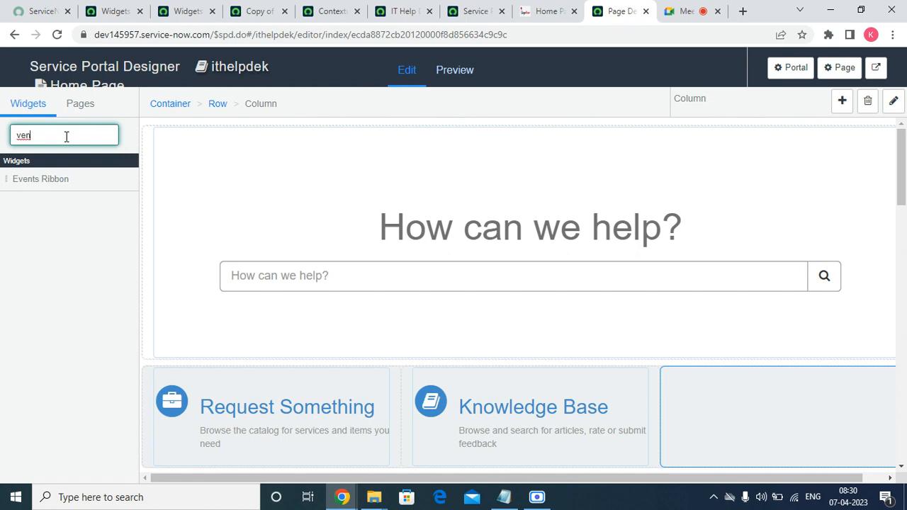
key("BackSpace")
key("BackSpace")
key("BackSpace")
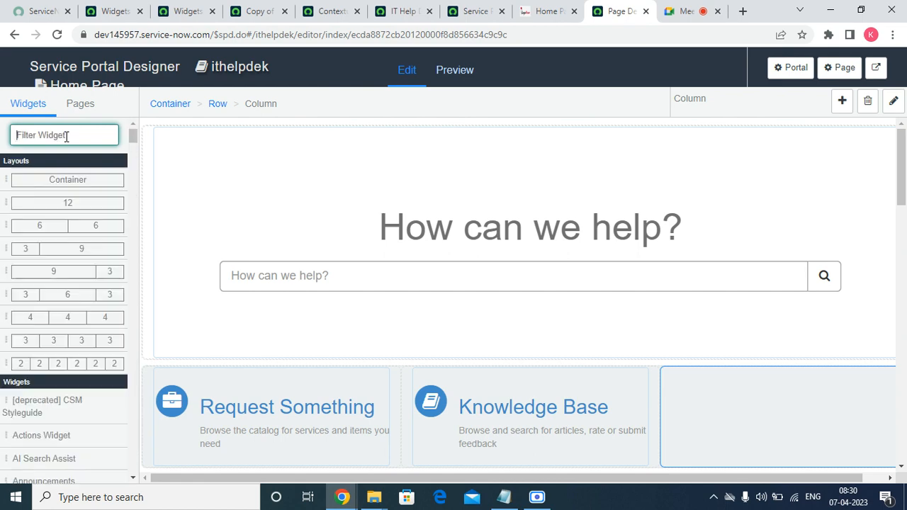
Filter the widgets by "reg", place Copy of Customer Registration in the empty column beside Knowledge Base, and refresh the portal home page.
type("r")
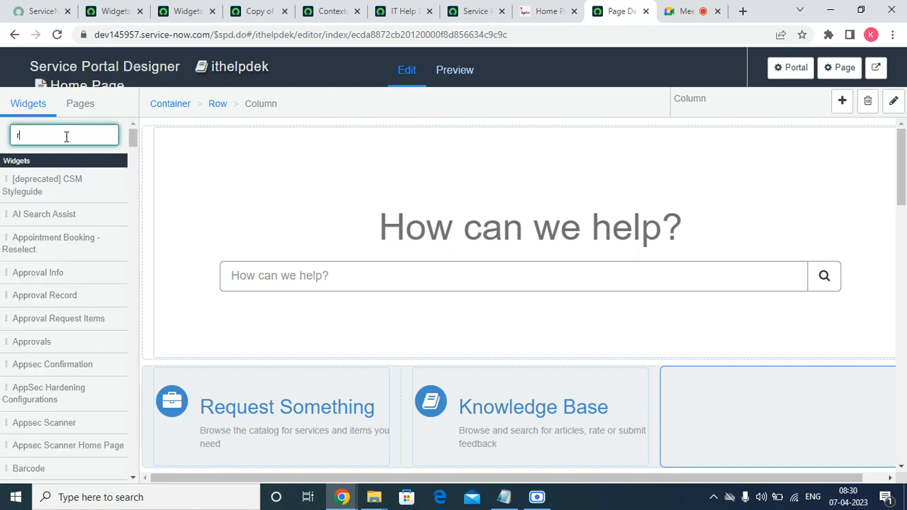
type("eg")
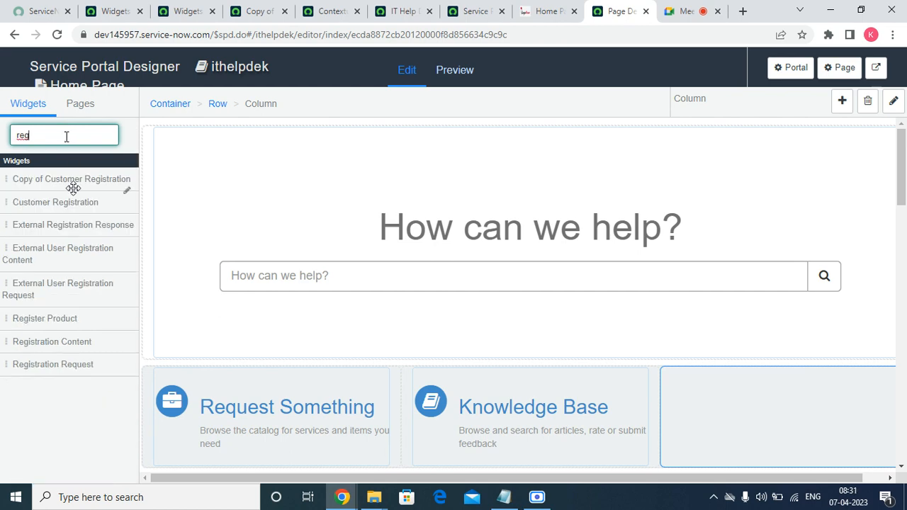
left_click_drag(76, 179, 757, 385)
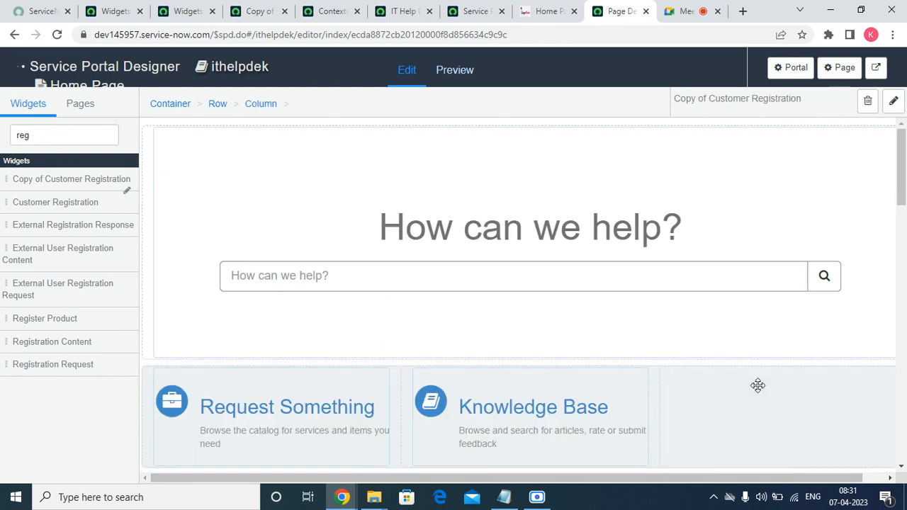
left_click(546, 10)
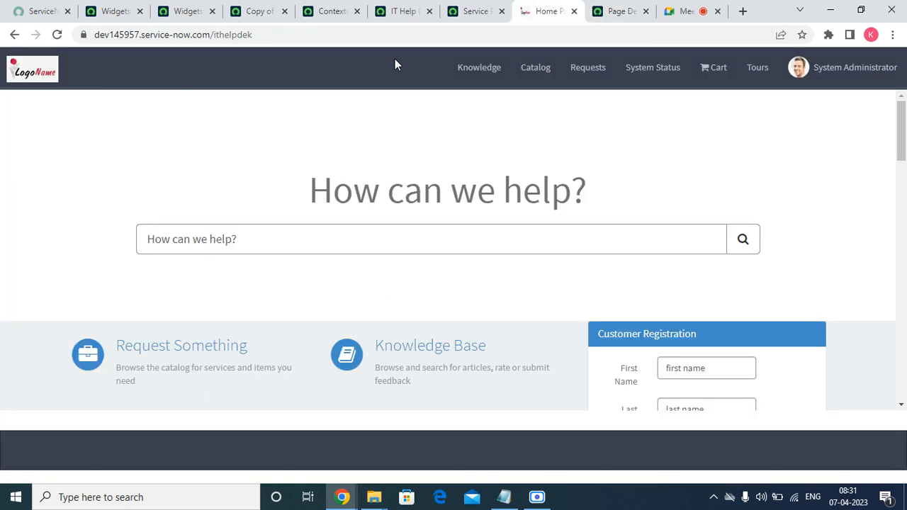
left_click(56, 34)
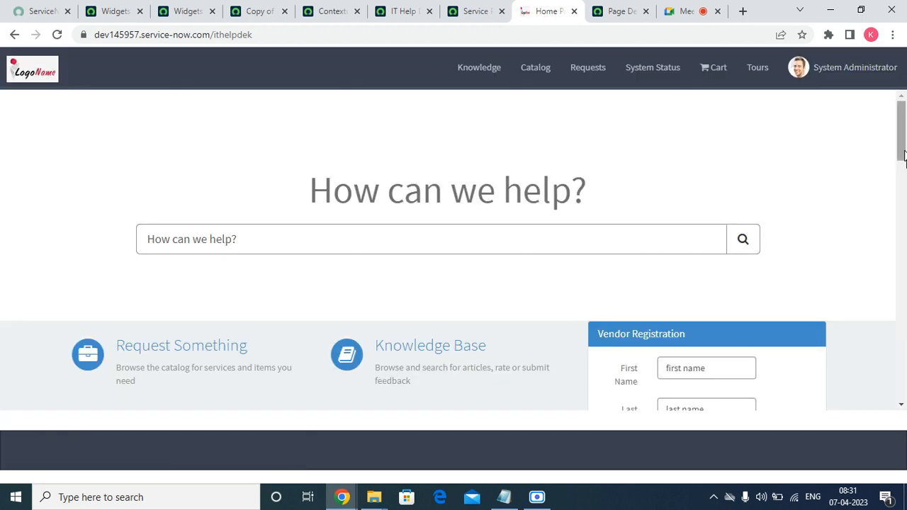
Change the first name field's label in the Vendor Registration widget's HTML template to "User First Name".
left_click_drag(900, 166, 897, 186)
left_click_drag(619, 170, 632, 181)
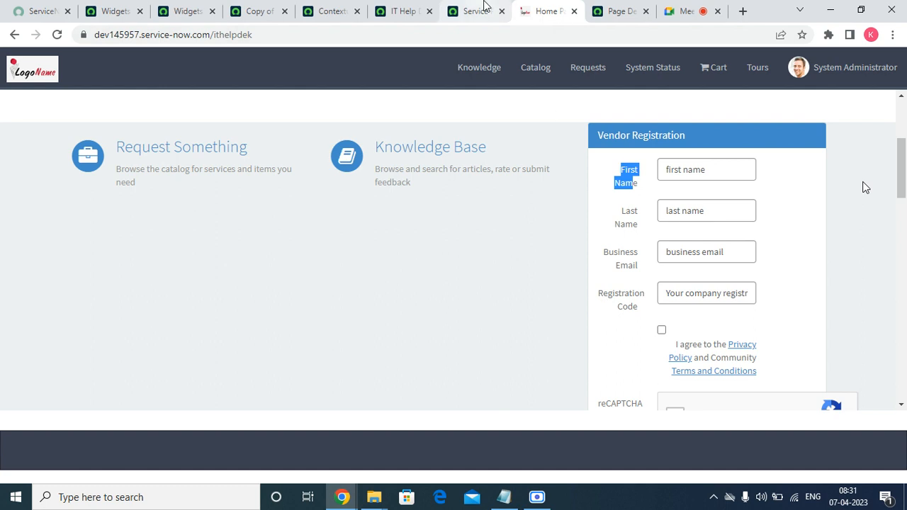
left_click(264, 15)
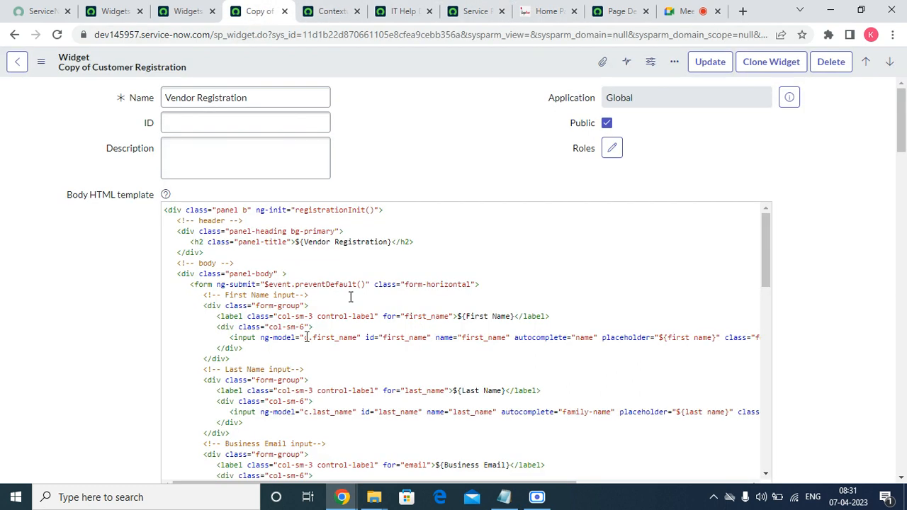
double_click(421, 318)
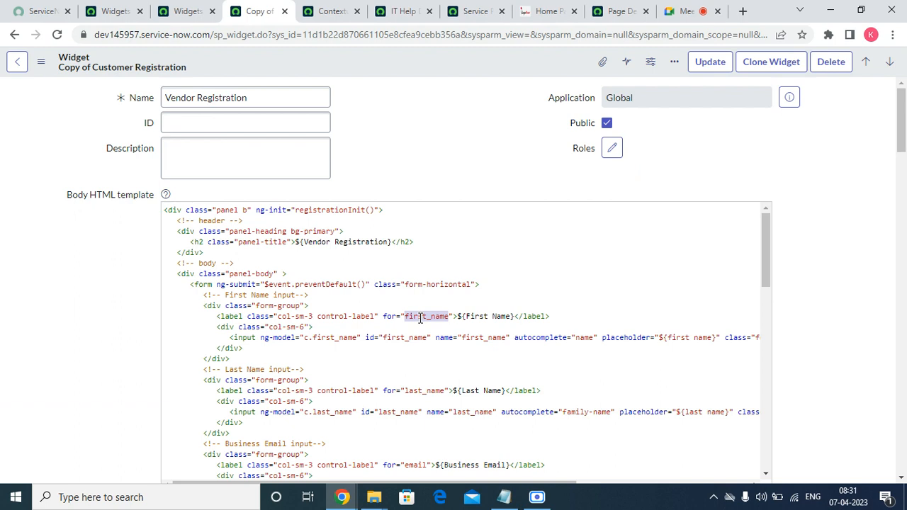
key("Right")
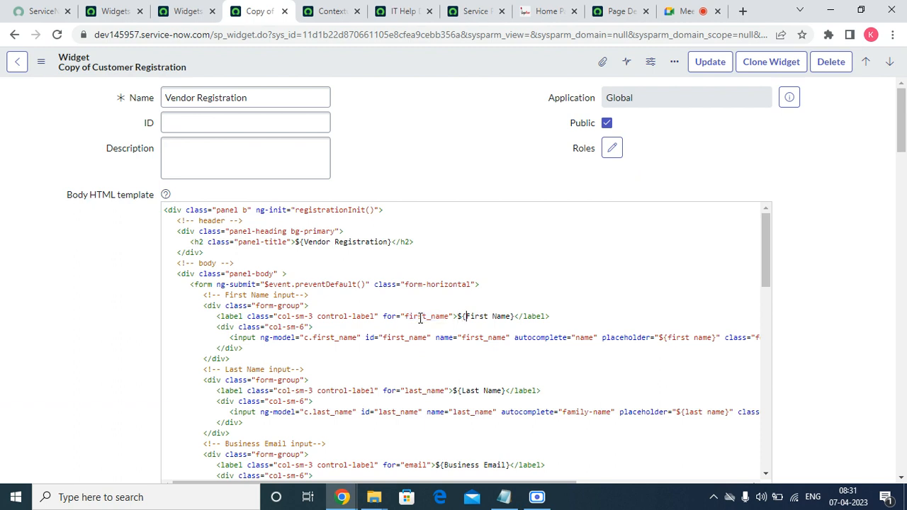
key("Delete")
key("Delete")
key("Delete")
key("Delete")
key("Delete")
key("Delete")
key("Delete")
key("Delete")
key("Delete")
key("Delete")
type("Usr")
type("r Fir")
type("st")
key("BackSpace")
key("BackSpace")
key("BackSpace")
type("st Name")
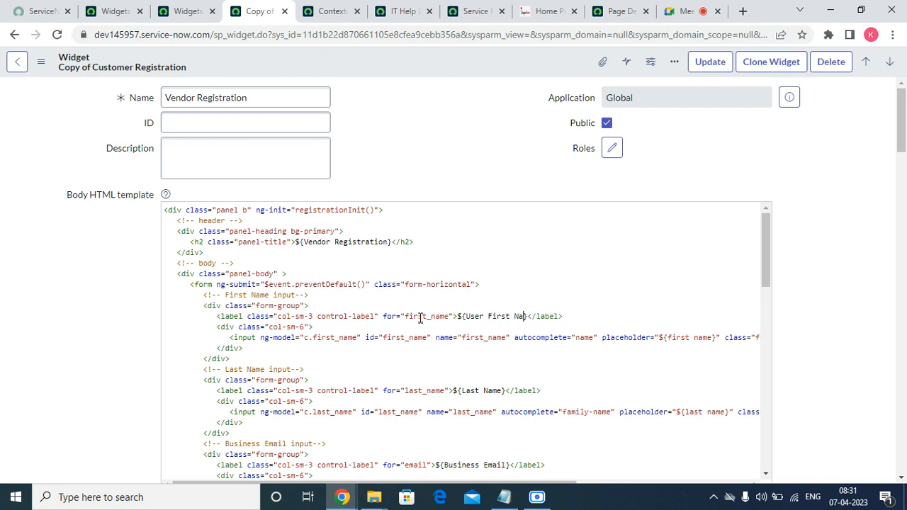
Prefix the Last Name and Business Email labels in the HTML template with "User".
double_click(473, 317)
key("ctrl+c")
left_click(456, 391)
key("ctrl+v")
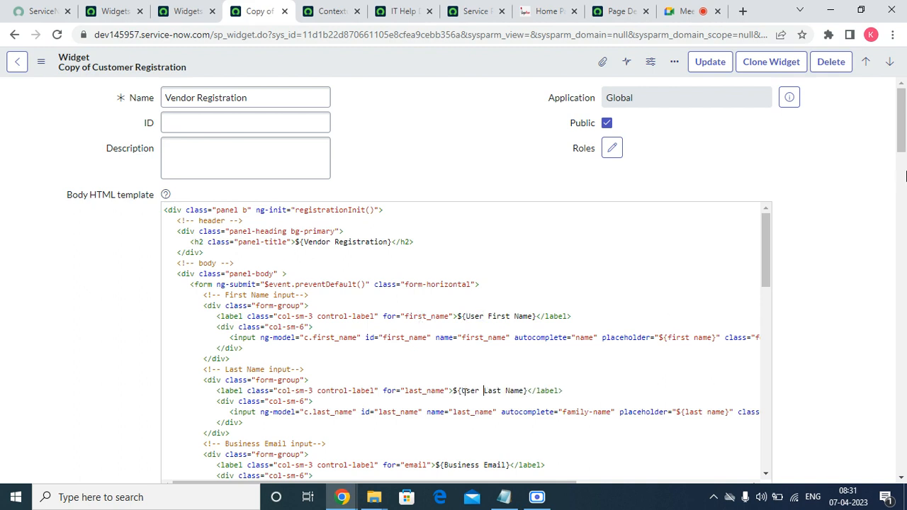
left_click_drag(903, 151, 904, 176)
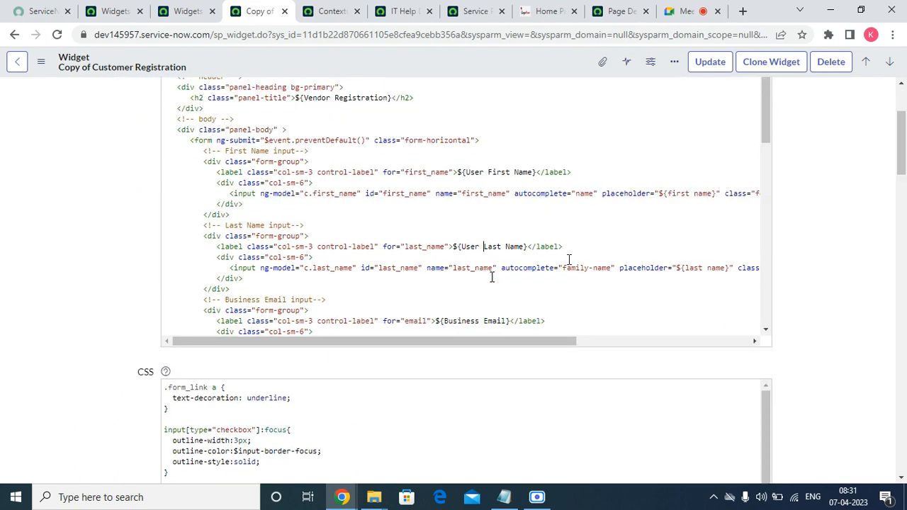
left_click(443, 323)
type("User")
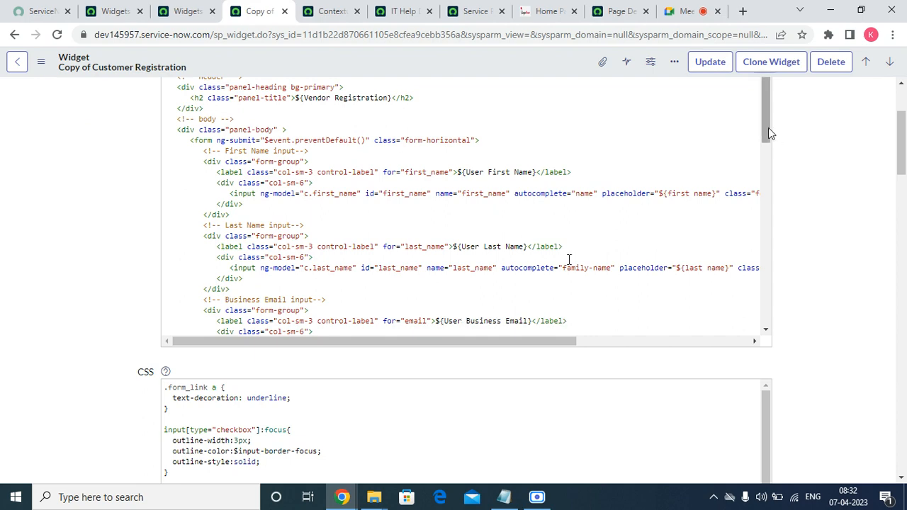
Prefix the Registration Code label in the HTML template with "User" and save the widget record.
left_click_drag(773, 128, 766, 178)
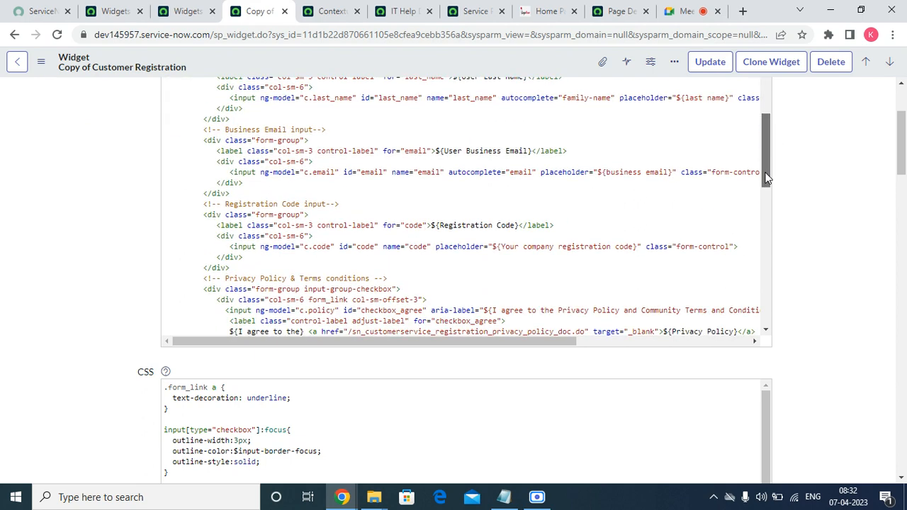
left_click(440, 225)
type("User")
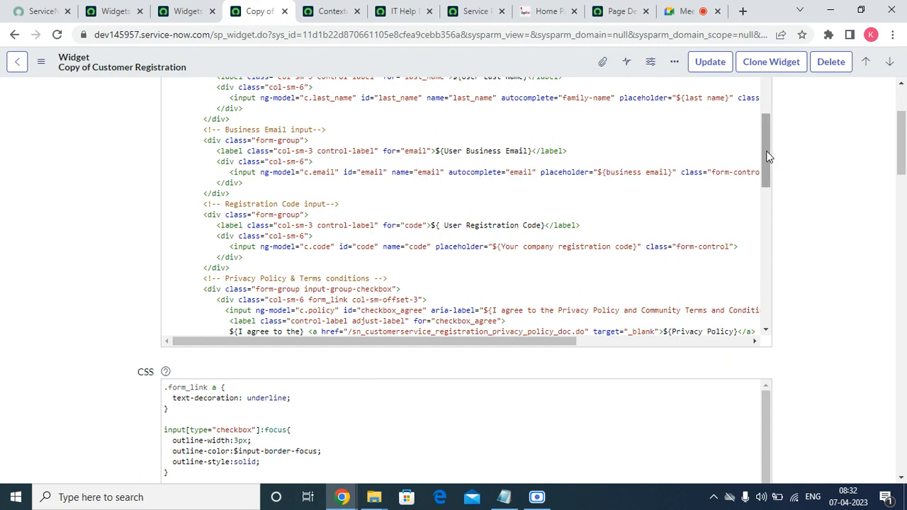
left_click_drag(766, 152, 760, 258)
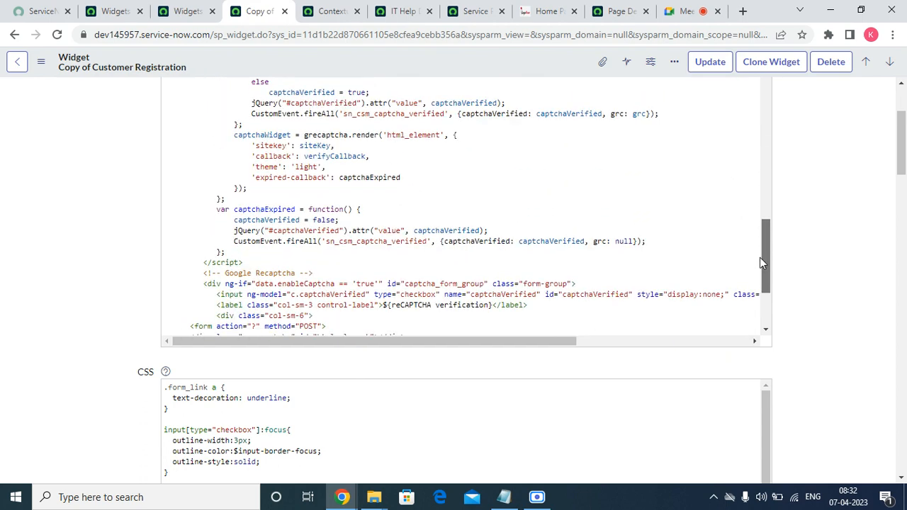
right_click(486, 49)
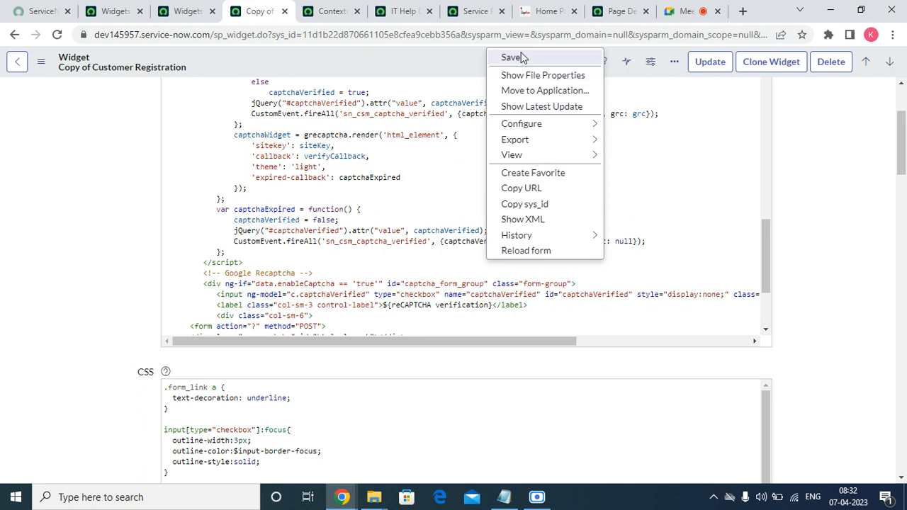
left_click(512, 57)
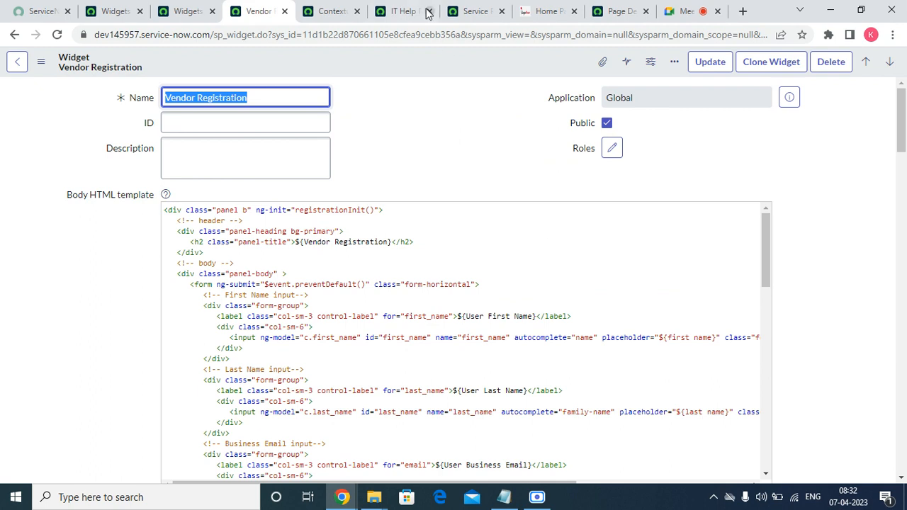
Refresh the portal home page, check the Vendor Registration form's labels, and briefly open its Terms and Conditions link.
left_click(404, 11)
left_click(463, 8)
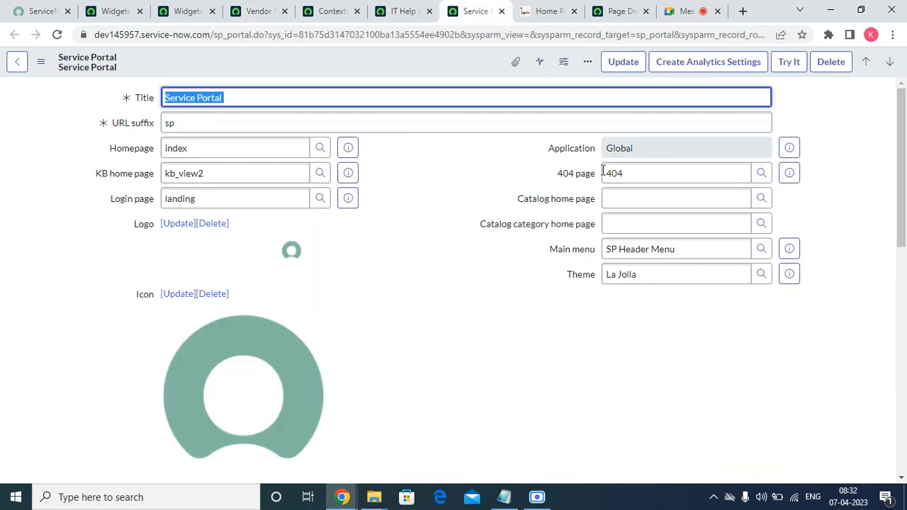
left_click(555, 17)
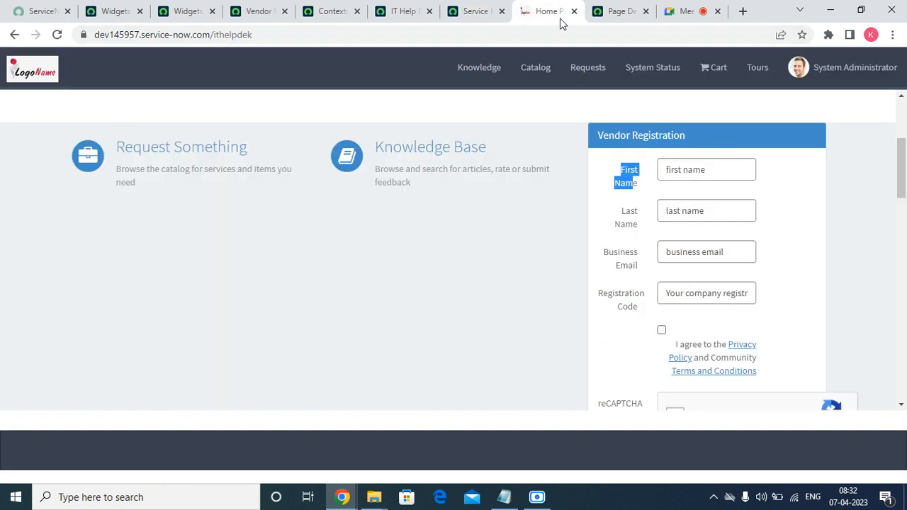
left_click(60, 36)
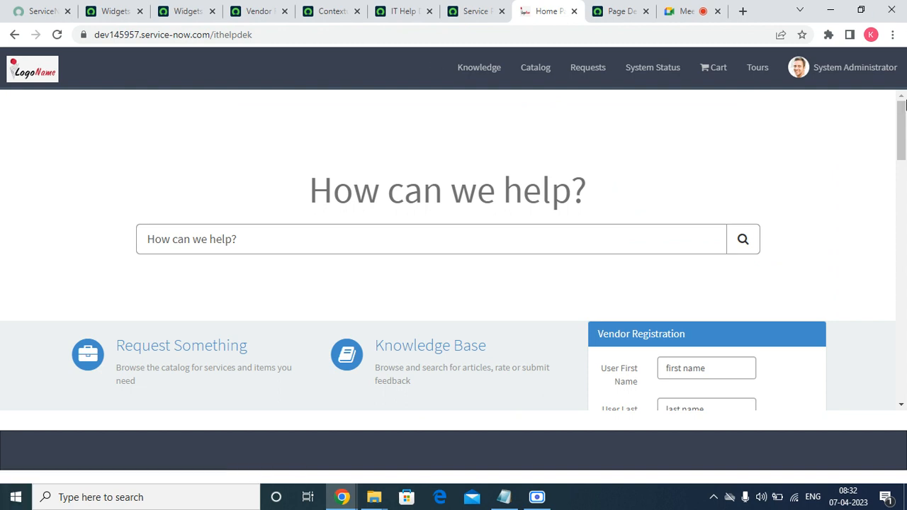
left_click_drag(901, 140, 904, 195)
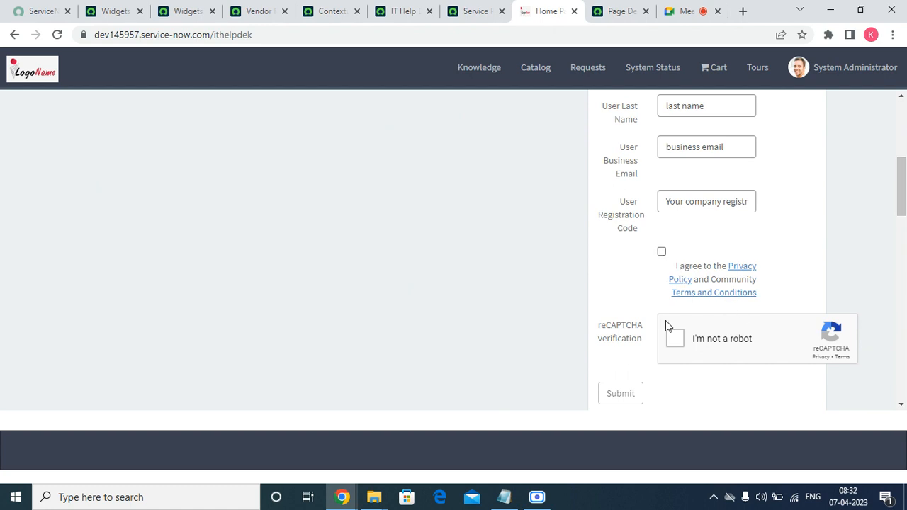
left_click(680, 297)
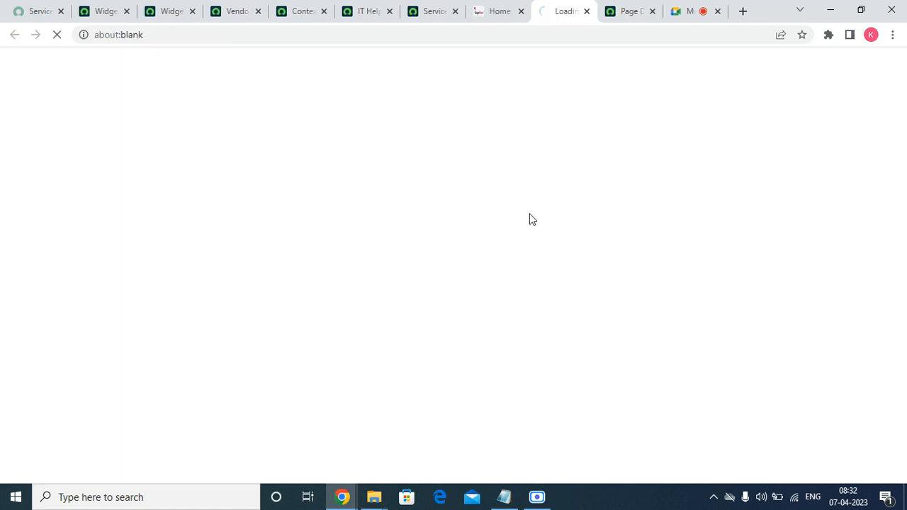
left_click(587, 11)
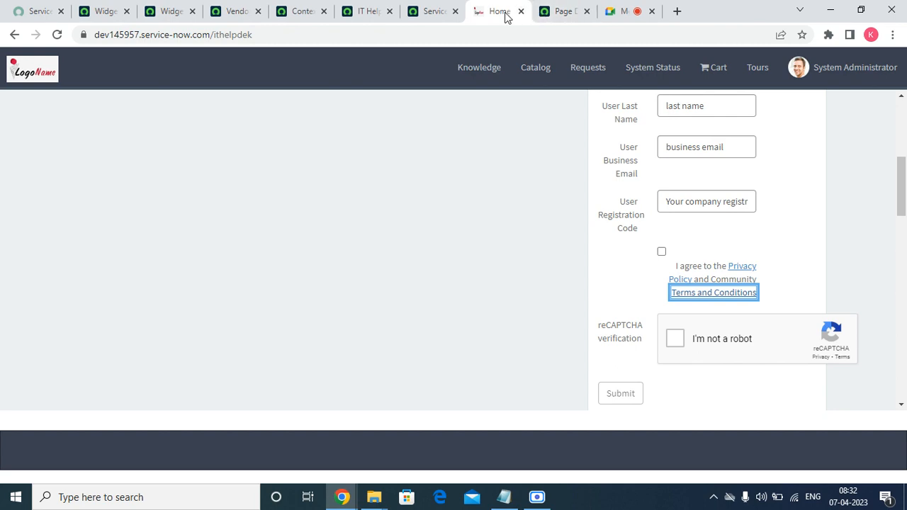
Return to the Vendor Registration widget record and view the roles available for it, leaving without selecting any.
left_click(401, 20)
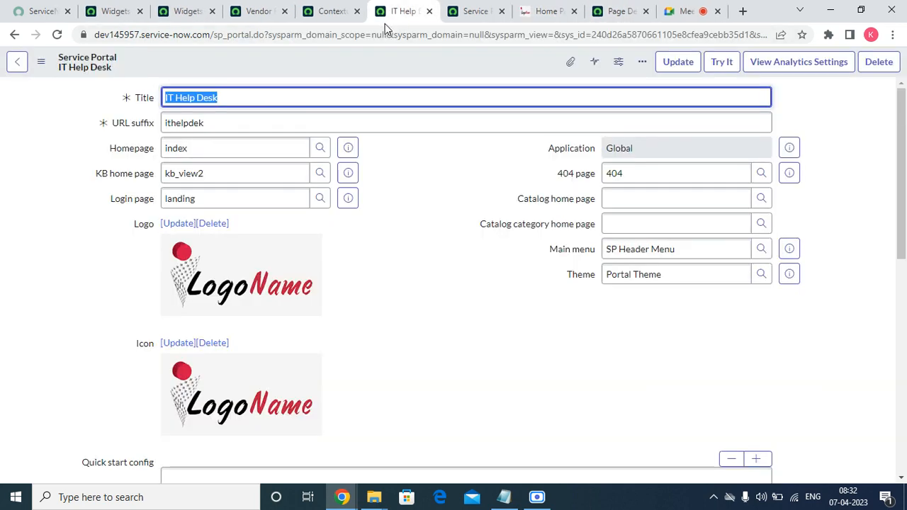
left_click(259, 11)
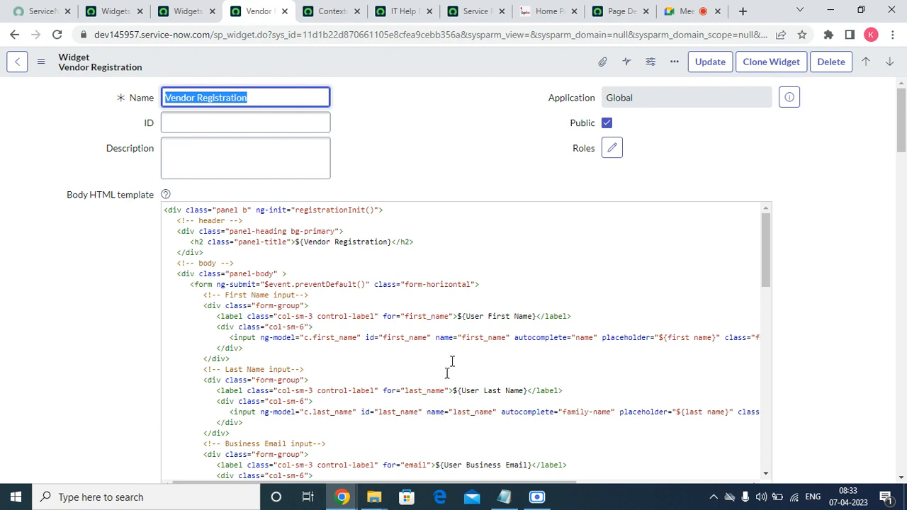
mouse_move(903, 134)
left_mouse_down()
mouse_move(903, 200)
mouse_move(903, 138)
left_mouse_up()
left_click(614, 151)
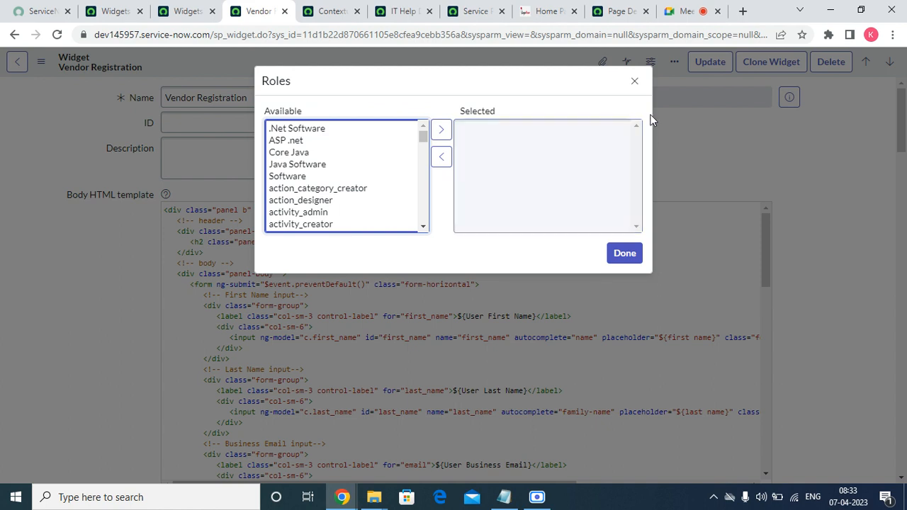
left_click(633, 84)
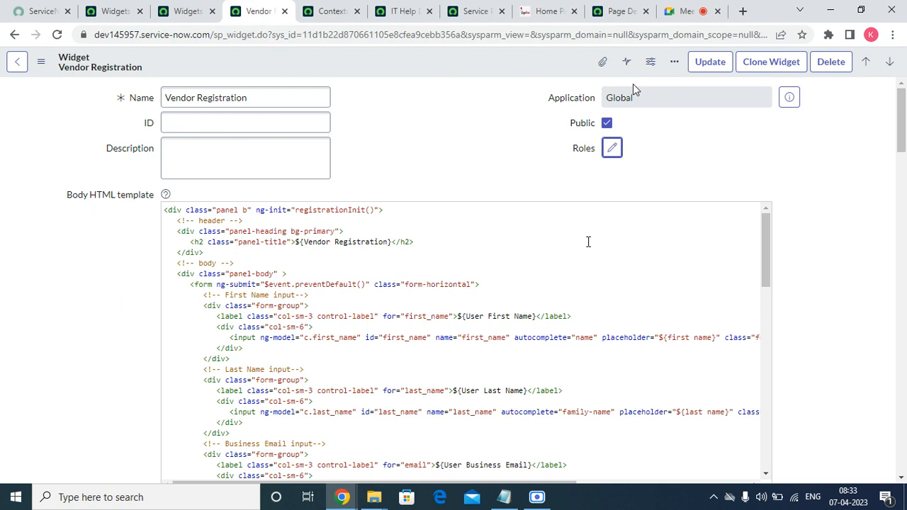
Examine the widget's server script, including the GlideRecord table sn_customerservice_registration and the first_name field assignment.
left_click_drag(900, 98, 901, 210)
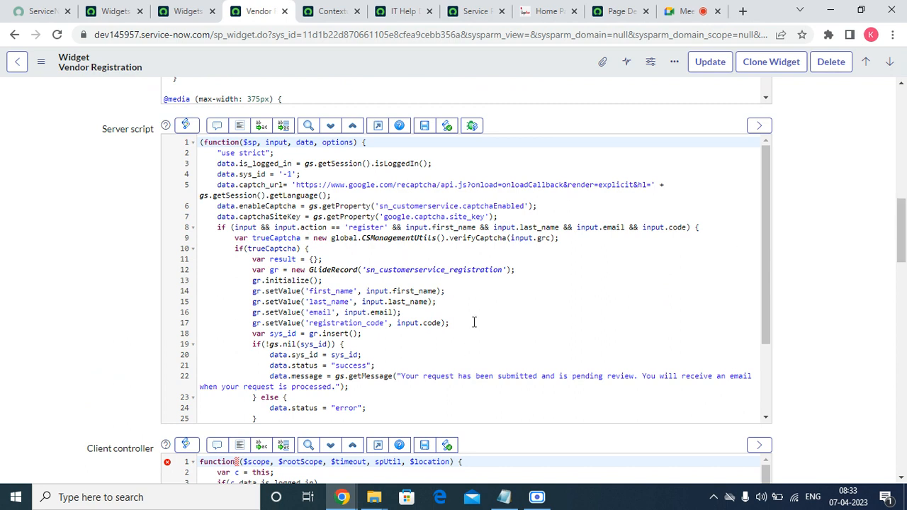
double_click(475, 270)
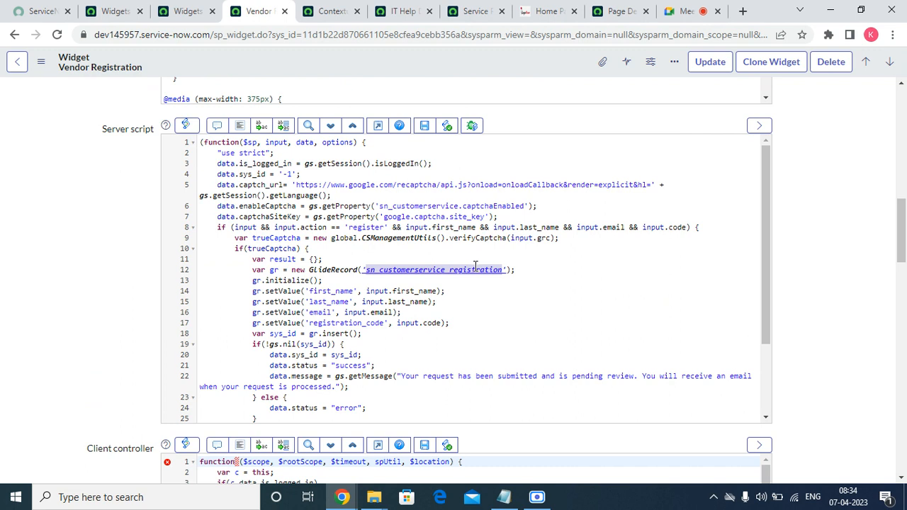
double_click(341, 291)
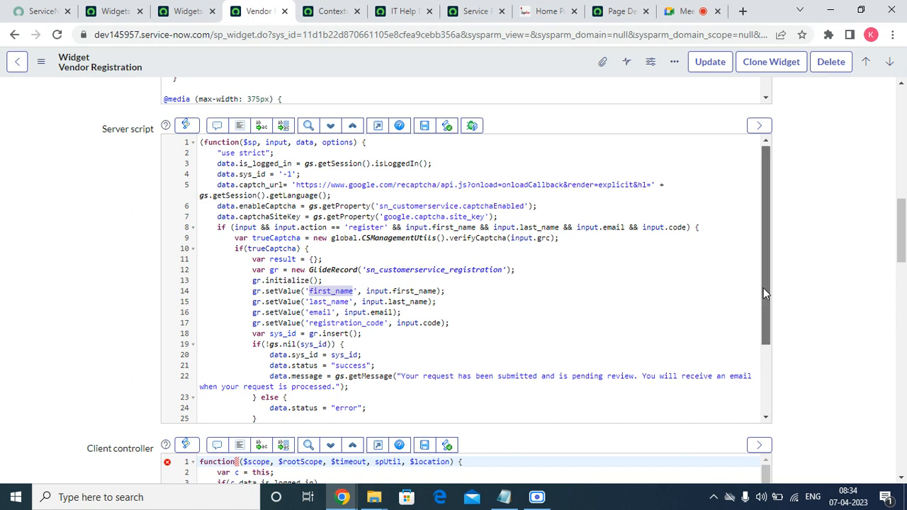
left_click_drag(764, 288, 764, 365)
left_click_drag(765, 397, 763, 398)
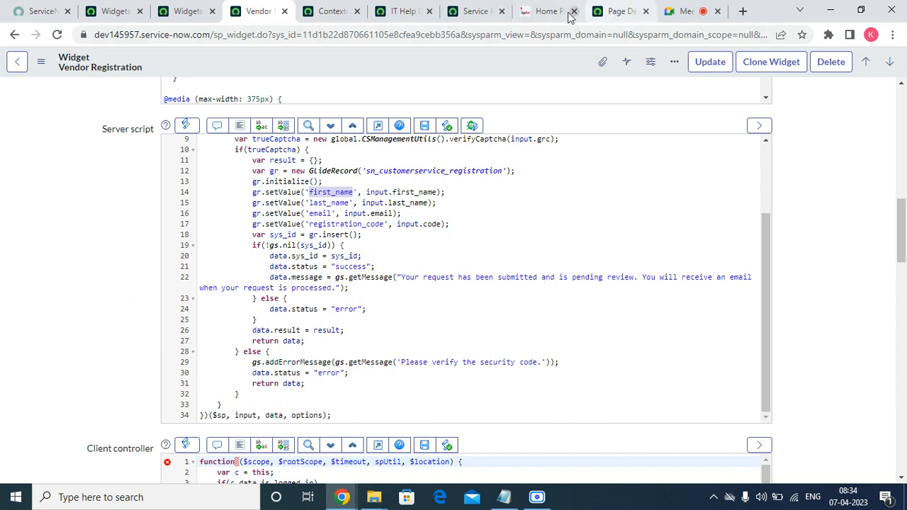
Complete the reCAPTCHA check and accept the privacy policy and terms in the portal's Vendor Registration form.
left_click(548, 13)
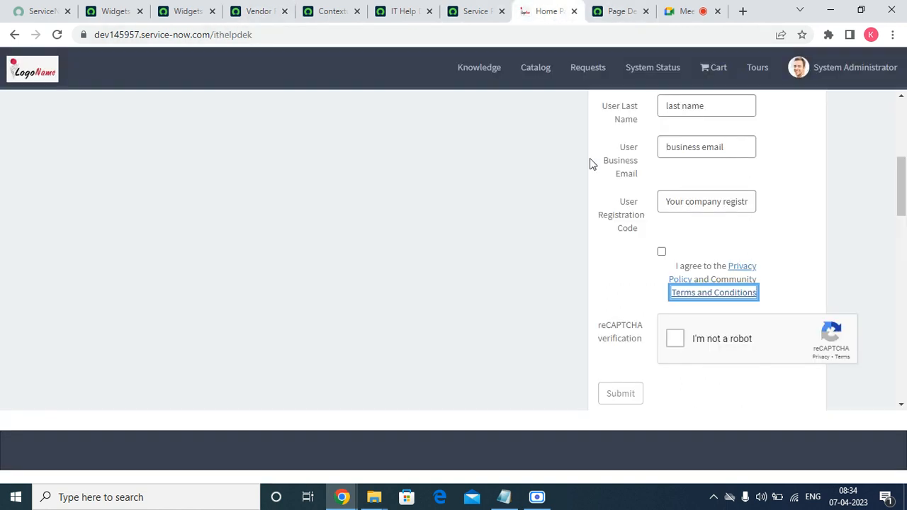
left_click(679, 343)
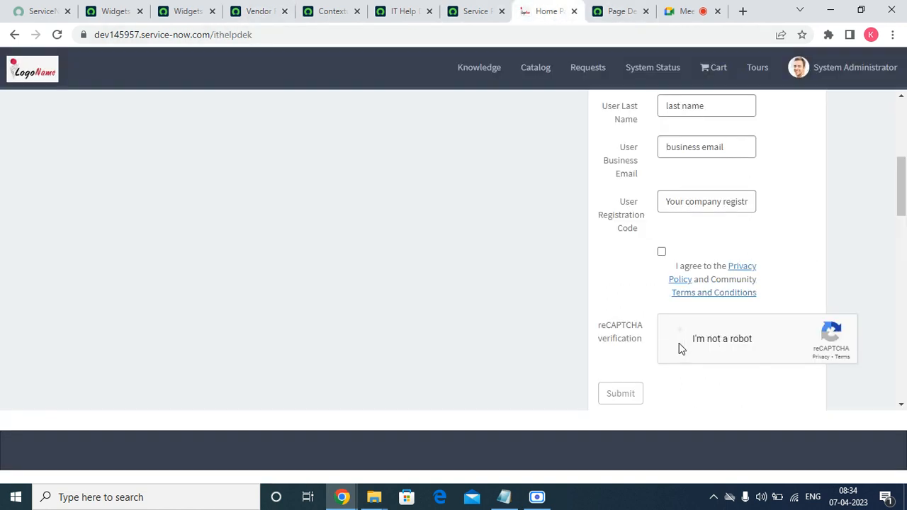
left_click(662, 252)
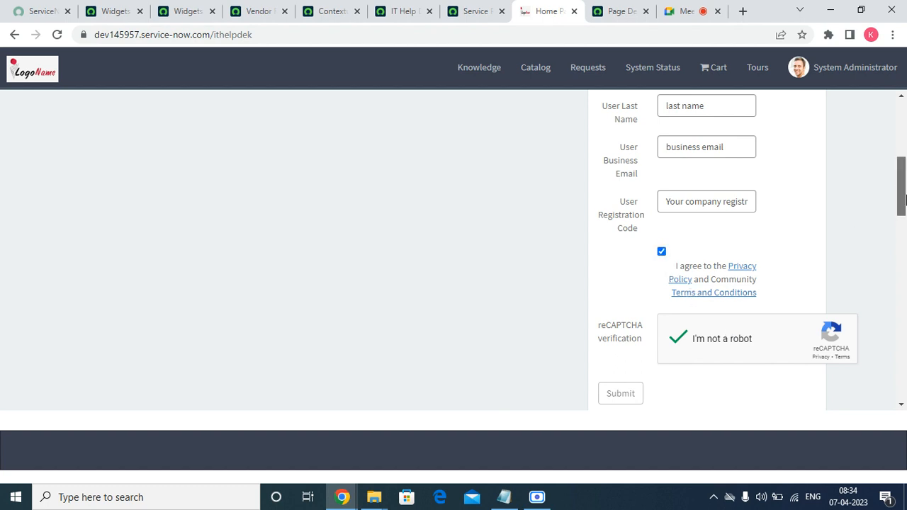
Fill in the test user's first name, last name and business email in the Vendor Registration form.
scroll(899, 202, "up", 3)
left_click(735, 262)
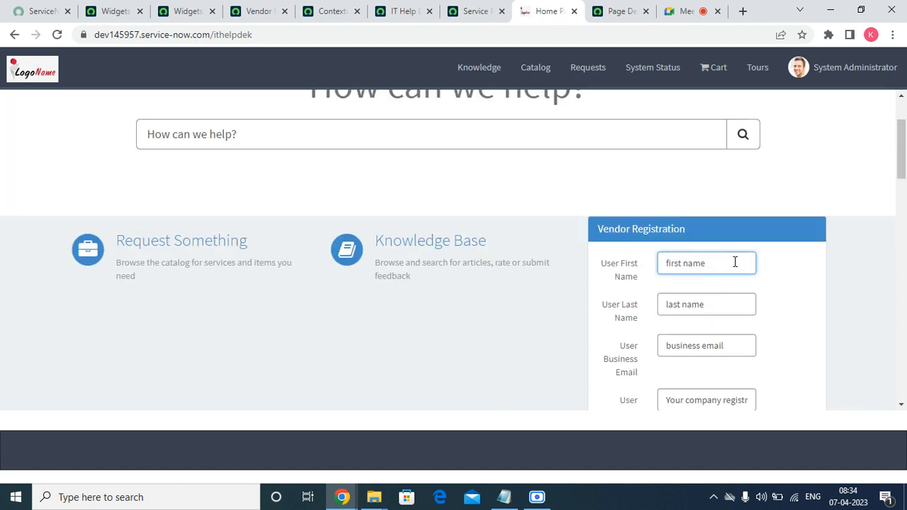
type("test")
left_click(714, 303)
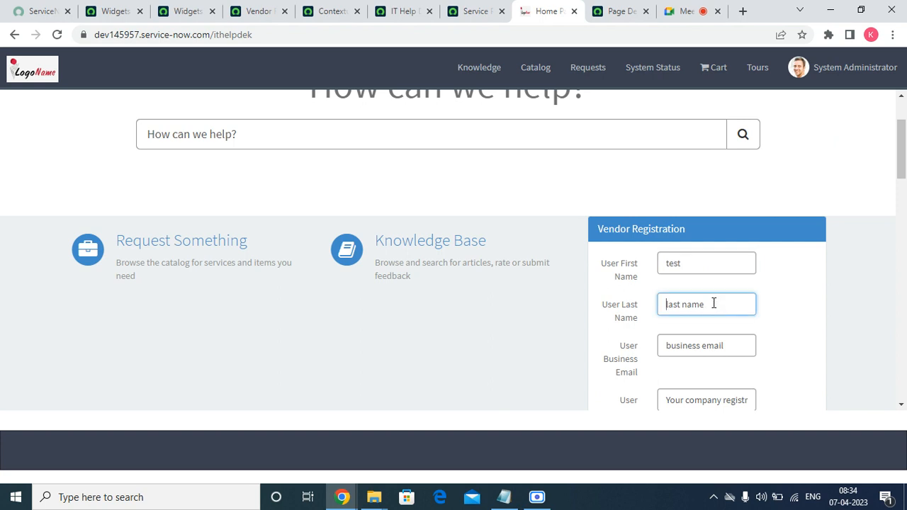
type("user")
left_click(699, 337)
type("test.user")
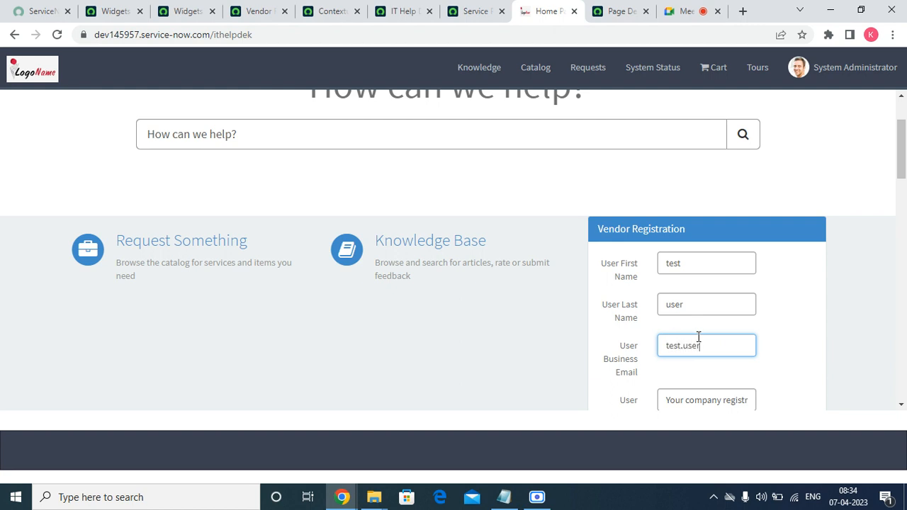
type("@")
type("m")
key("BackSpace")
type(".com")
Enter the user's registration code in the Vendor Registration form, submit it and dismiss the invalid-code message.
left_click_drag(904, 151, 903, 194)
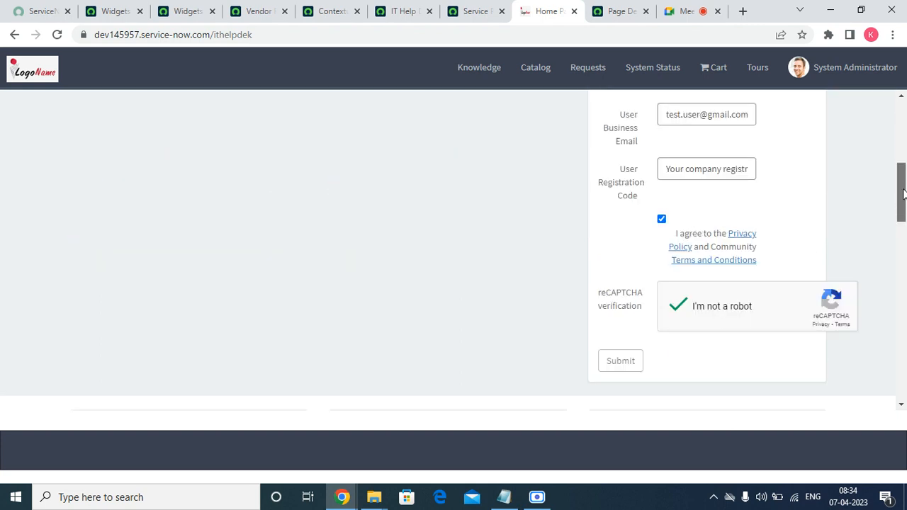
left_click(713, 169)
type("555")
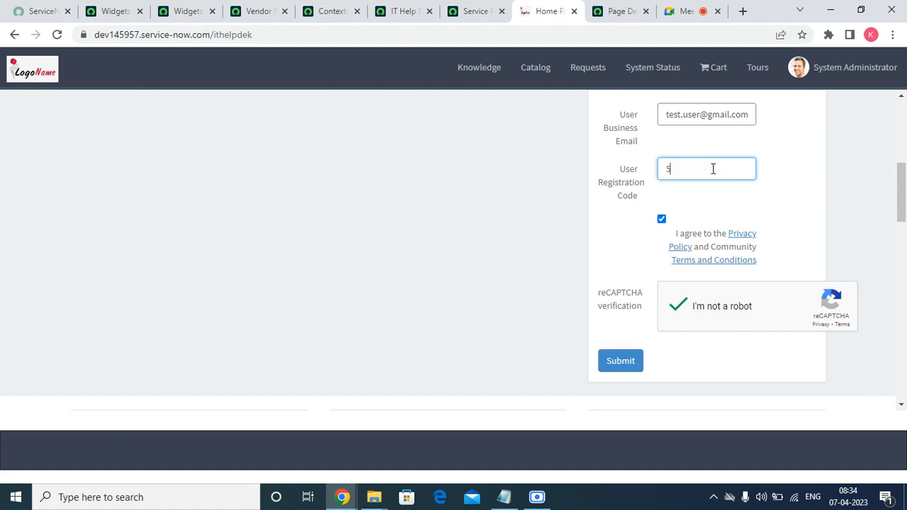
left_click(620, 360)
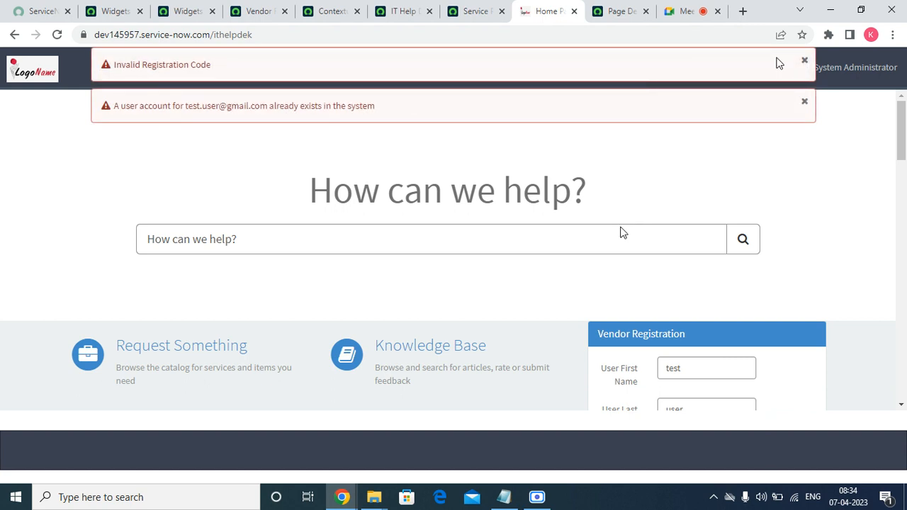
left_click(805, 63)
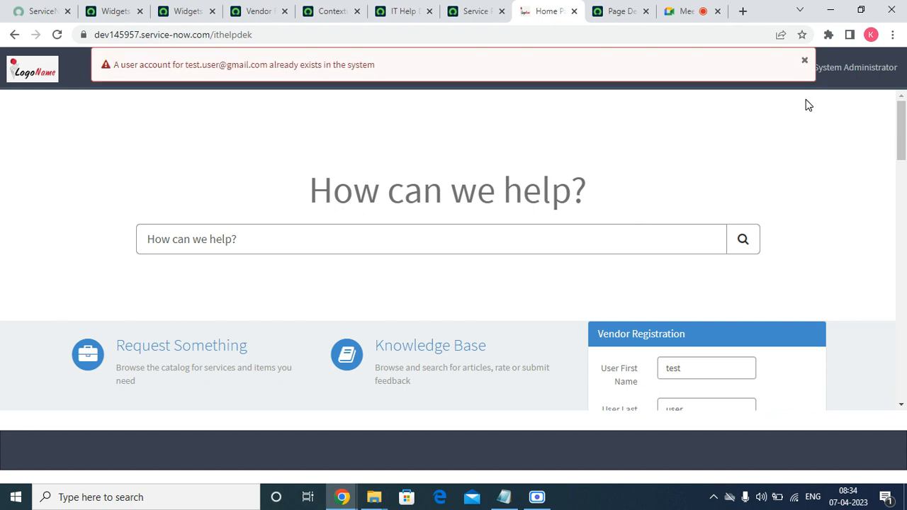
Dismiss the remaining error message and change the user's business email in the Vendor Registration form to a different address.
left_click_drag(903, 144, 875, 186)
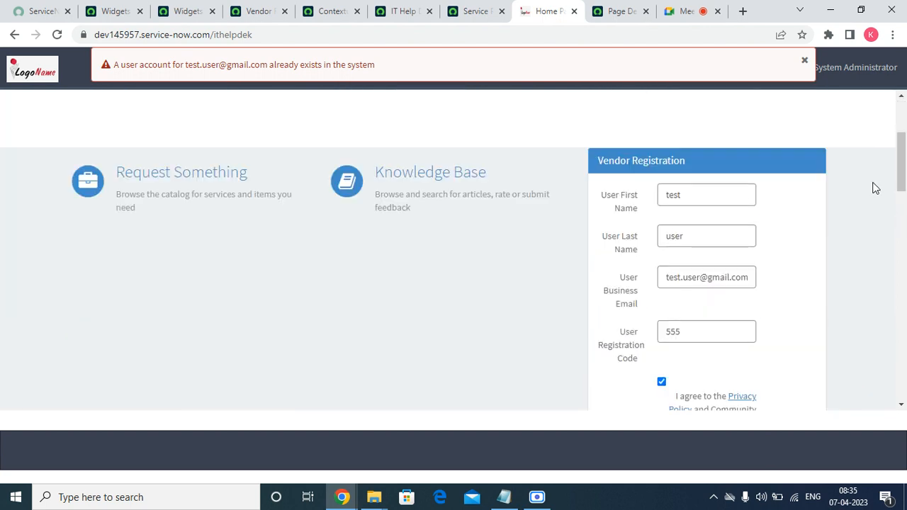
left_click(693, 277)
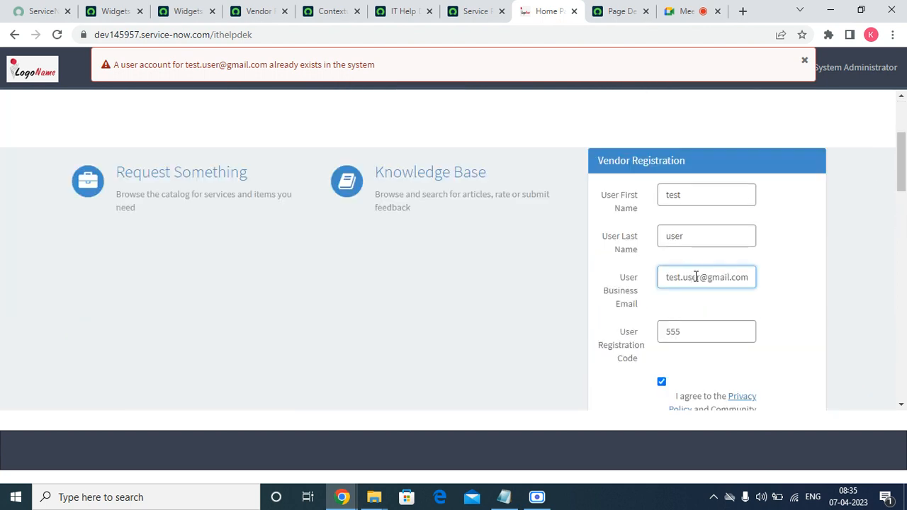
type("455")
scroll(701, 284, "down", 15)
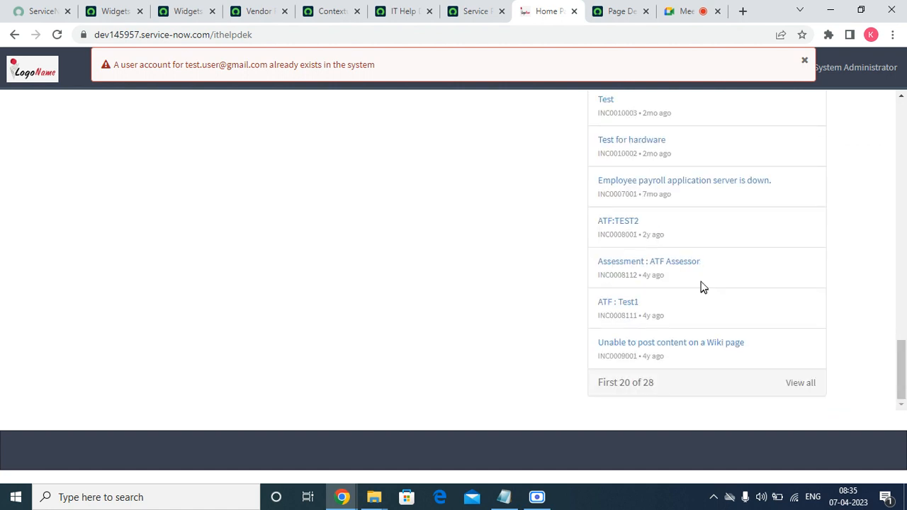
scroll(702, 286, "up", 20)
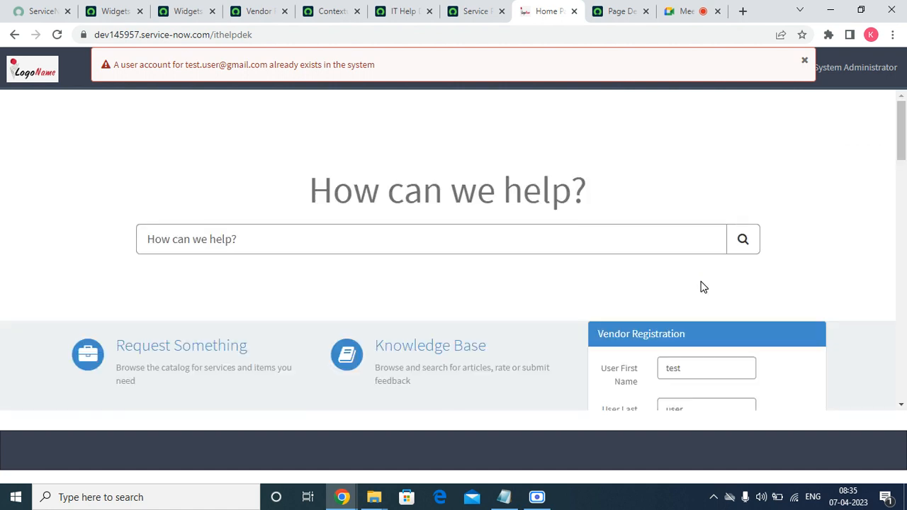
left_click(805, 60)
left_click_drag(903, 133, 902, 183)
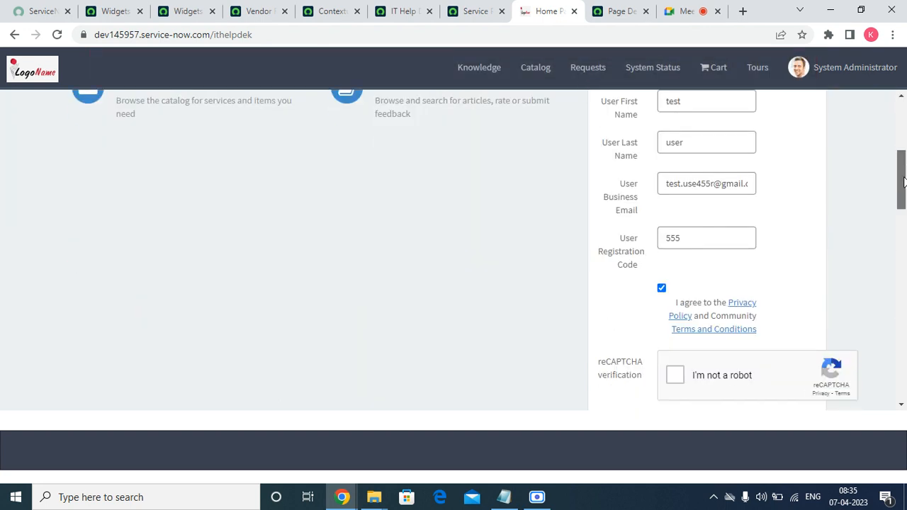
left_click(701, 183)
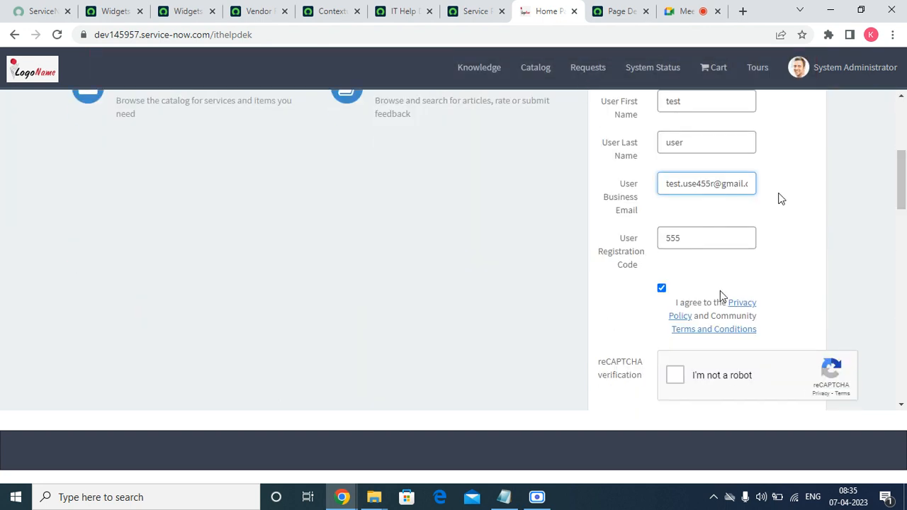
key("BackSpace")
key("BackSpace")
key("BackSpace")
type("4555")
Complete the reCAPTCHA check again, resubmit the Vendor Registration form and dismiss the resulting message.
scroll(784, 227, "down", 2)
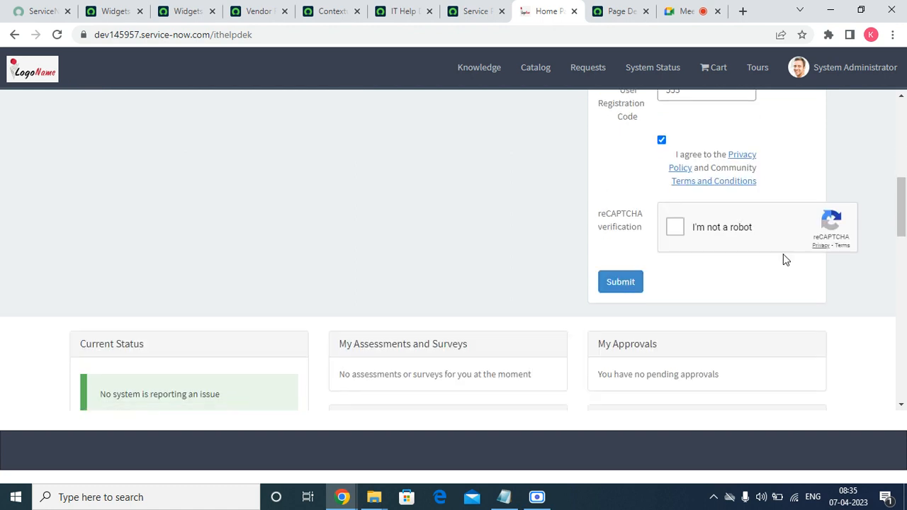
left_click(680, 228)
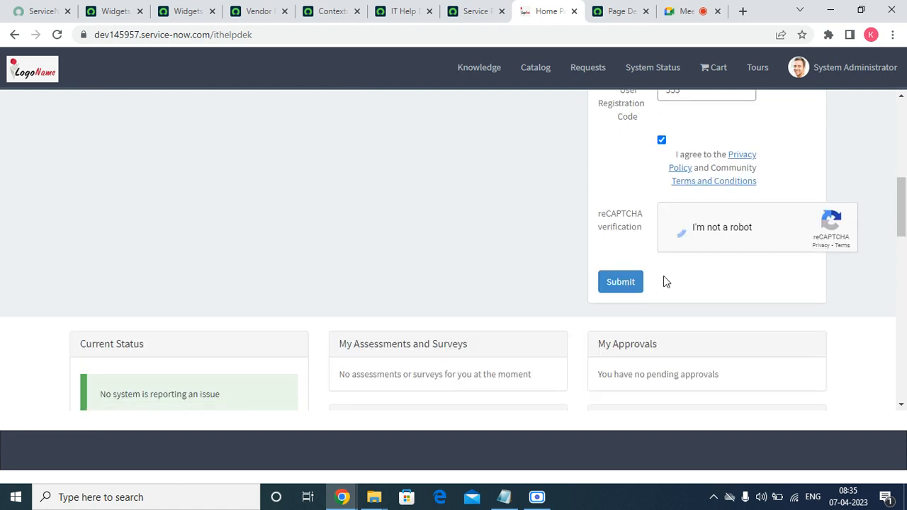
left_click(618, 282)
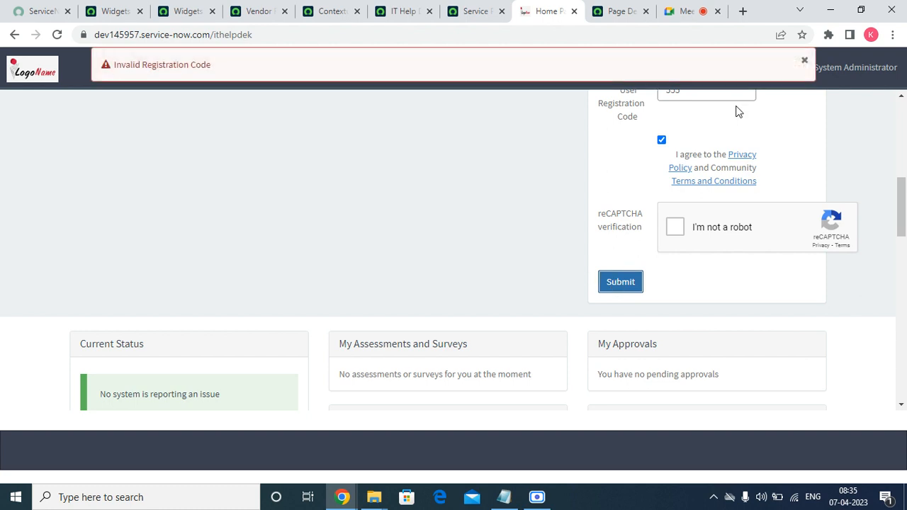
left_click(803, 62)
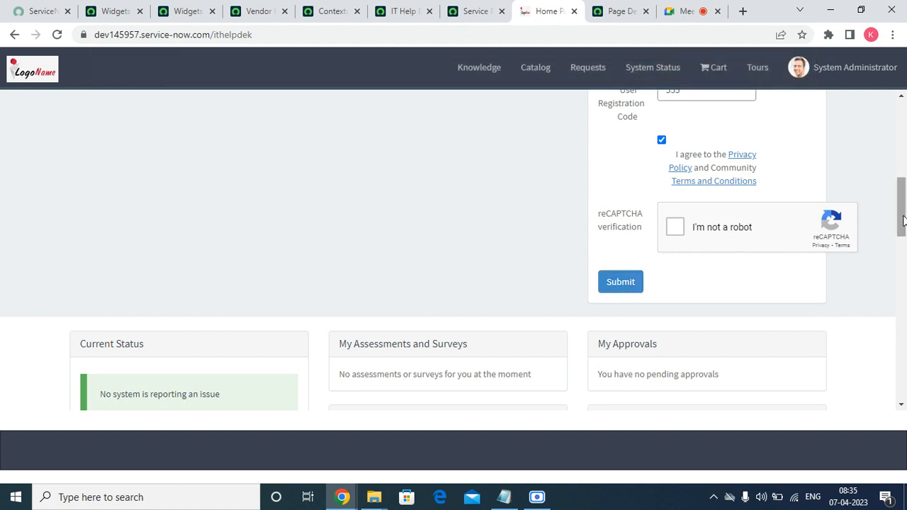
Clear the User Registration Code field in the Vendor Registration form.
scroll(852, 200, "up", 1)
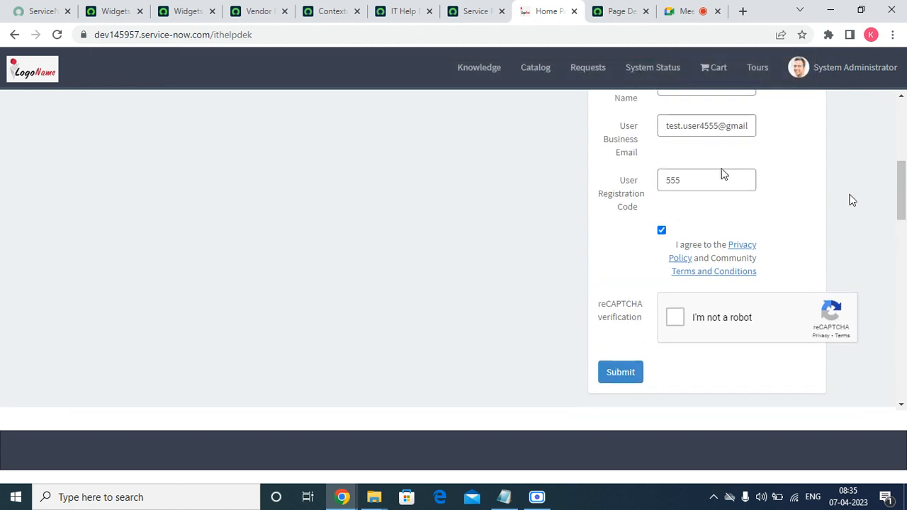
double_click(718, 175)
key("BackSpace")
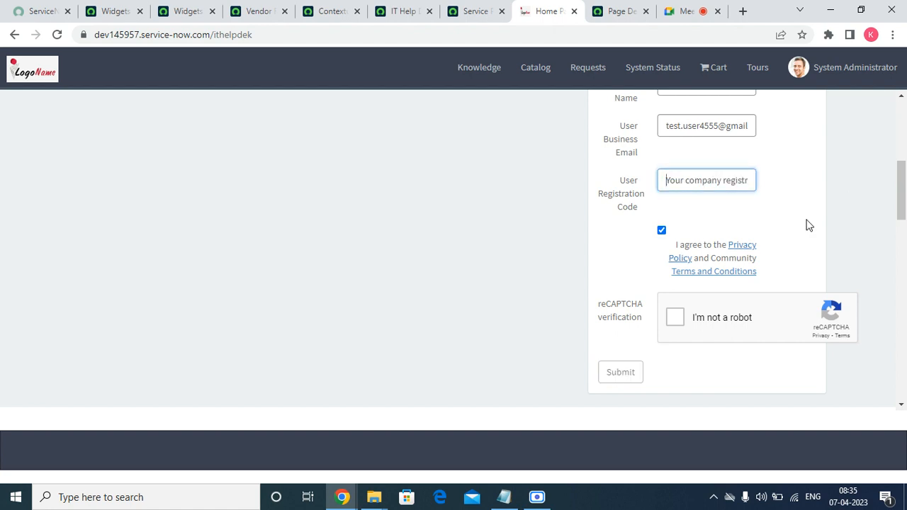
scroll(902, 187, "up", 3)
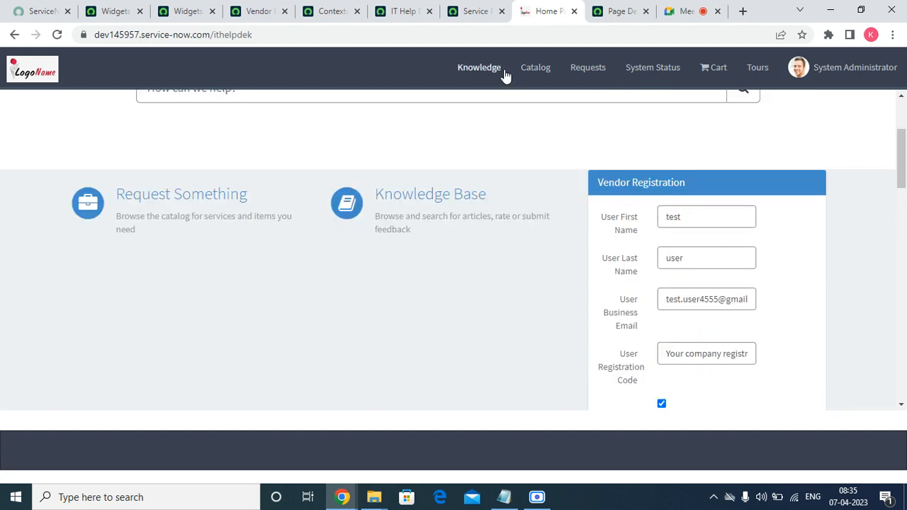
Return to the Vendor Registration widget record and review the server script through its success and error handling.
left_click(478, 10)
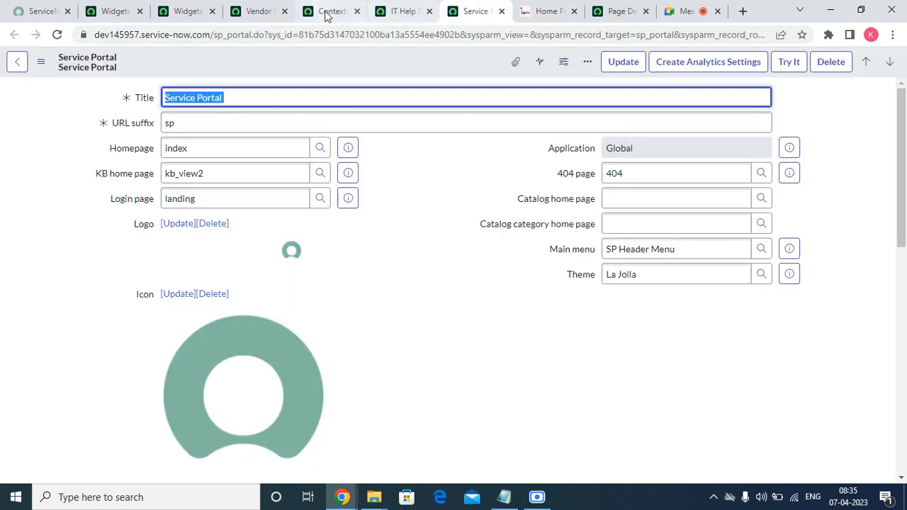
left_click(178, 10)
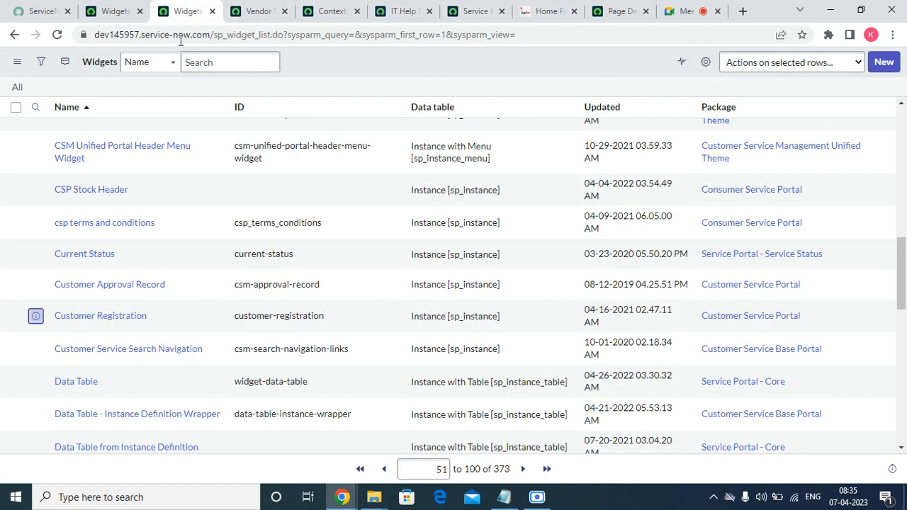
left_click(269, 11)
left_click(455, 298)
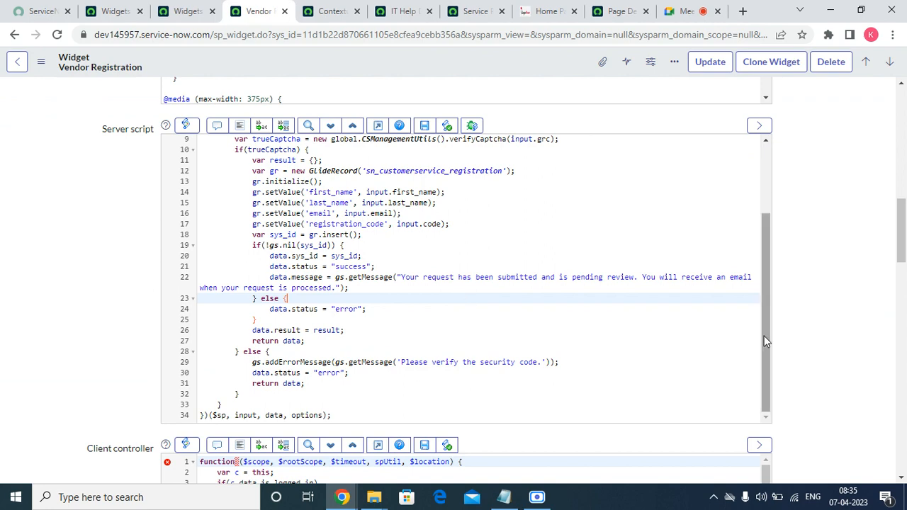
scroll(765, 319, "up", 2)
left_click_drag(767, 300, 770, 342)
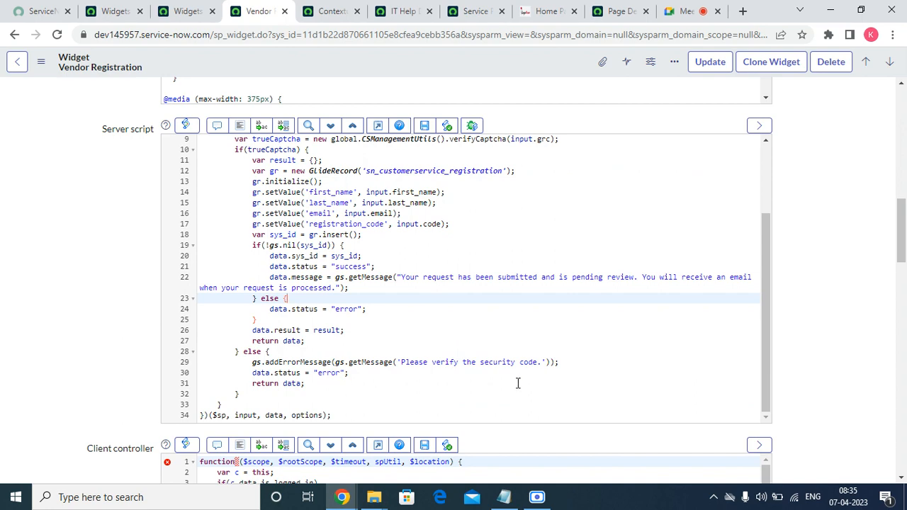
Close the Contextual Search widget record and return to the Vendor Registration widget record.
left_click(323, 13)
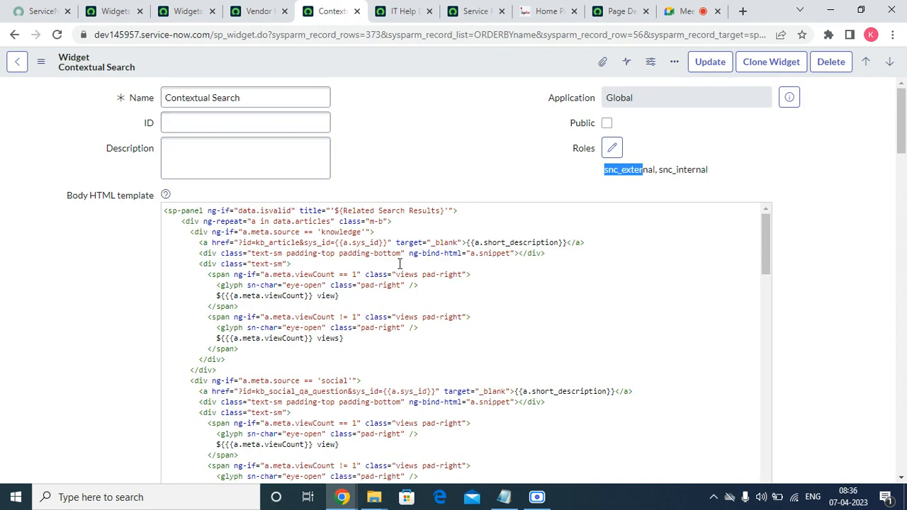
left_click(357, 11)
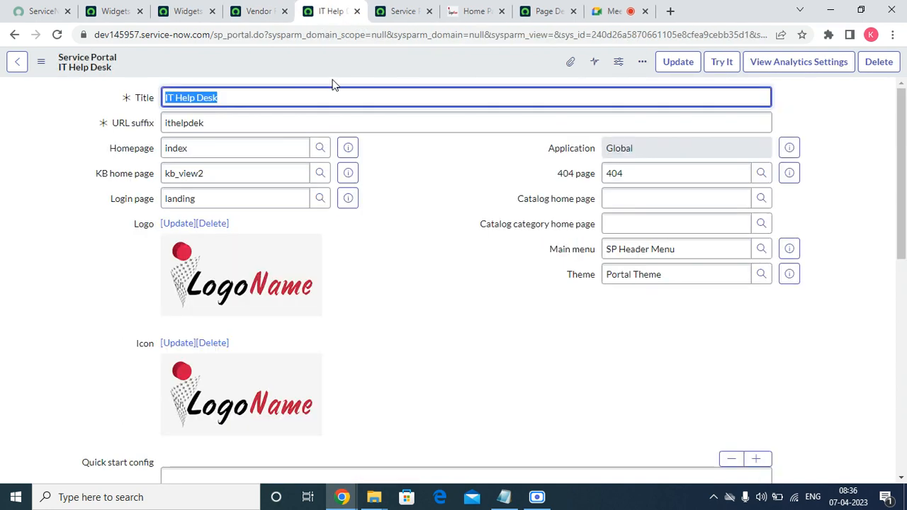
left_click(201, 12)
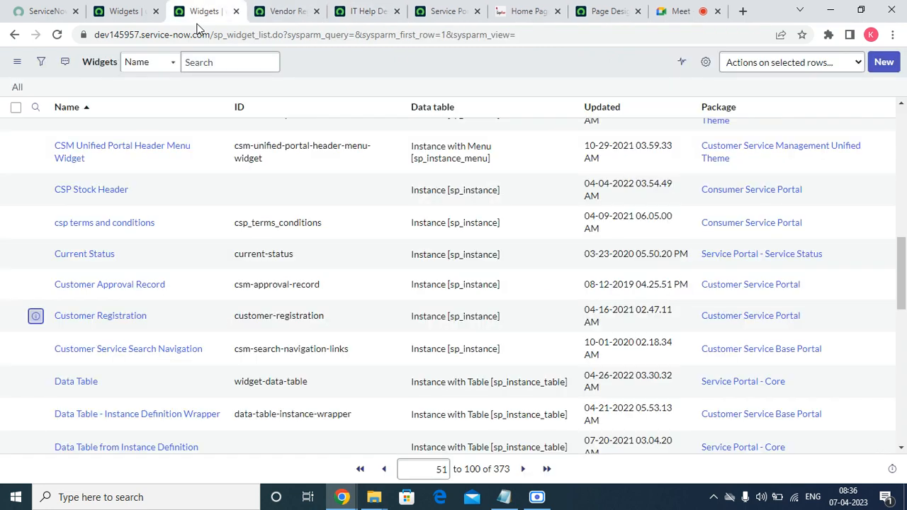
left_click(290, 11)
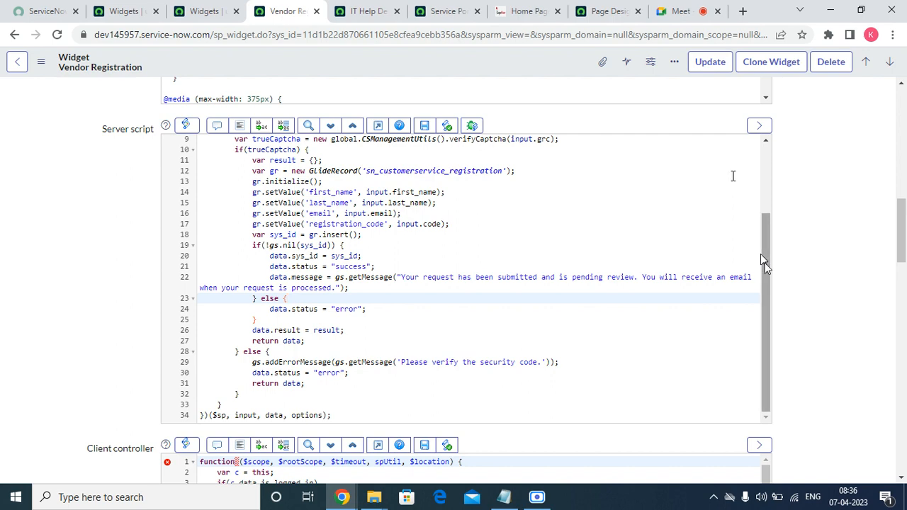
Review the Vendor Registration widget's body HTML template from its header to the submit button, returning to the server script.
left_click_drag(902, 233, 902, 106)
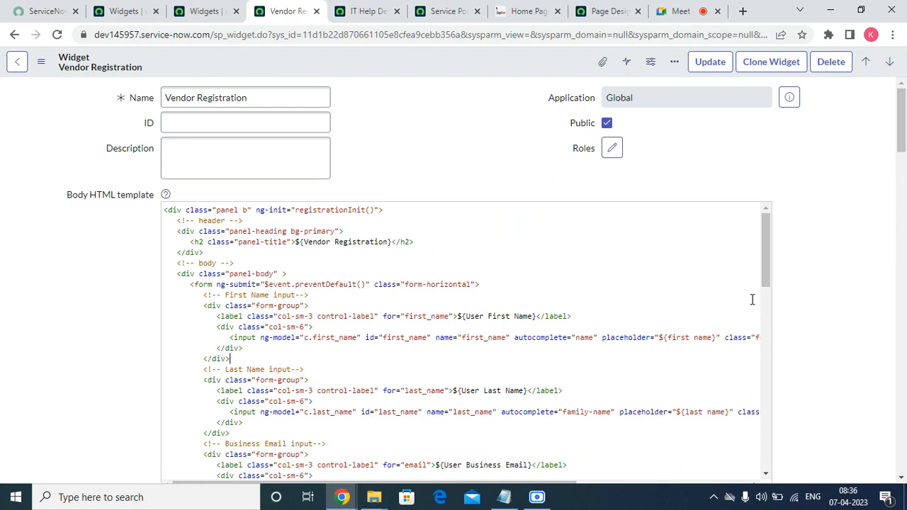
left_click_drag(768, 273, 770, 386)
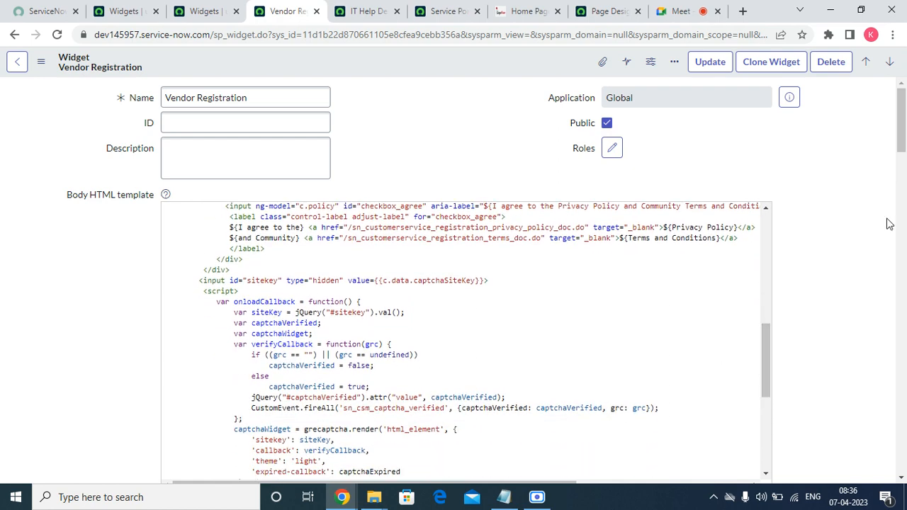
left_click_drag(770, 354, 756, 436)
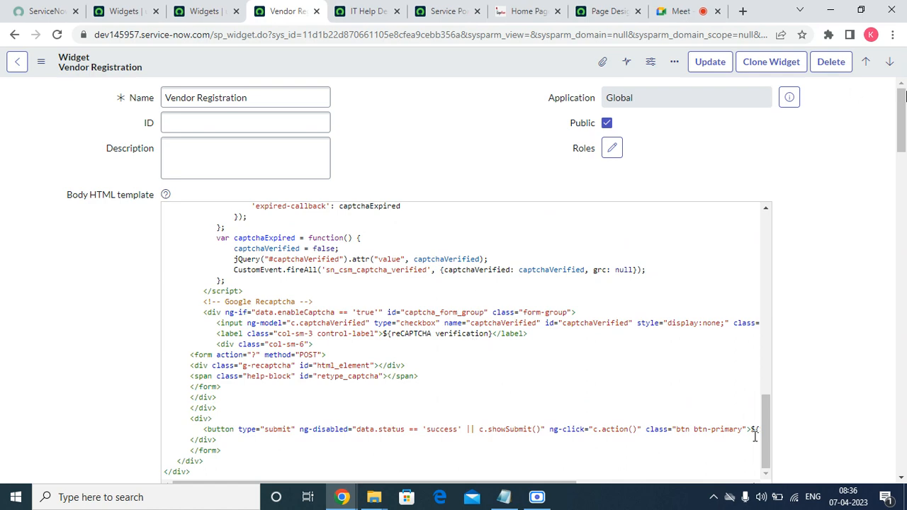
left_click_drag(902, 127, 902, 241)
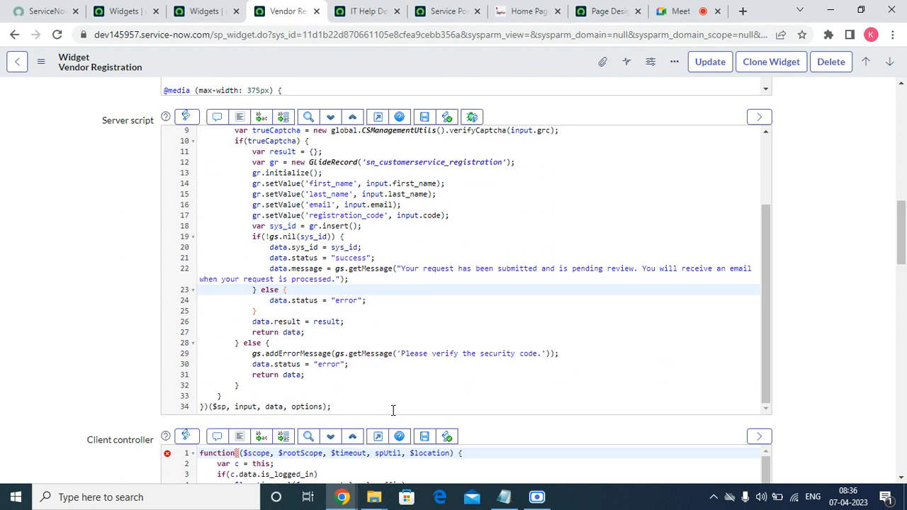
Copy the table name sn_customerservice_registration from the GlideRecord line of the server script.
double_click(395, 164)
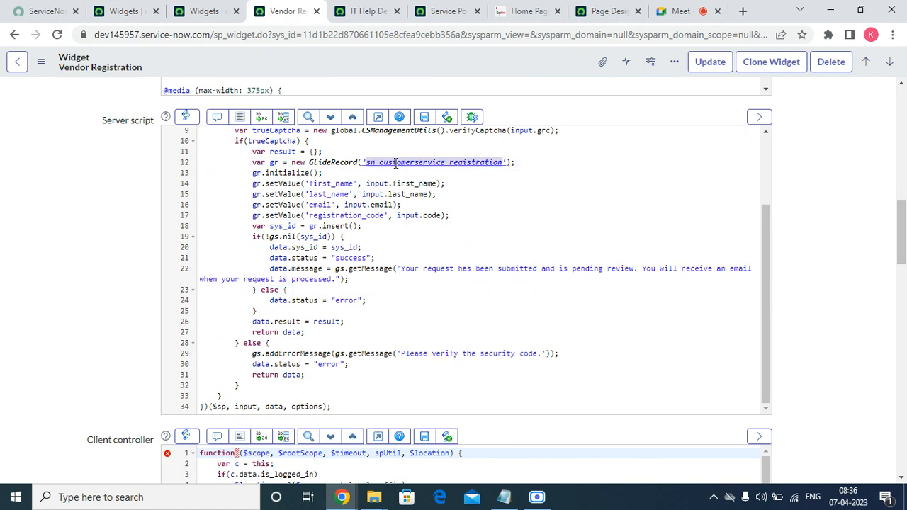
right_click(395, 164)
left_click(427, 214)
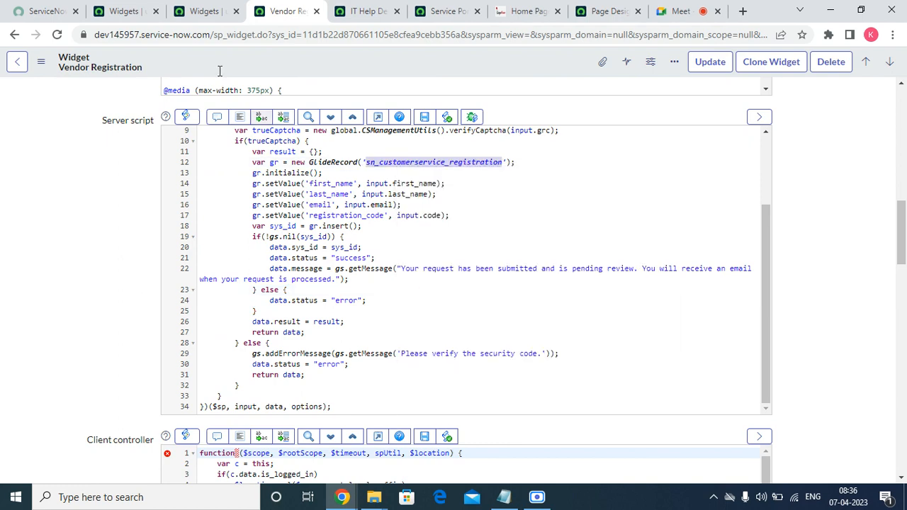
Open the record list of the sn_customerservice_registration table in the Widgets list tab, using the copied table name with .list.
left_click(204, 10)
left_click(124, 10)
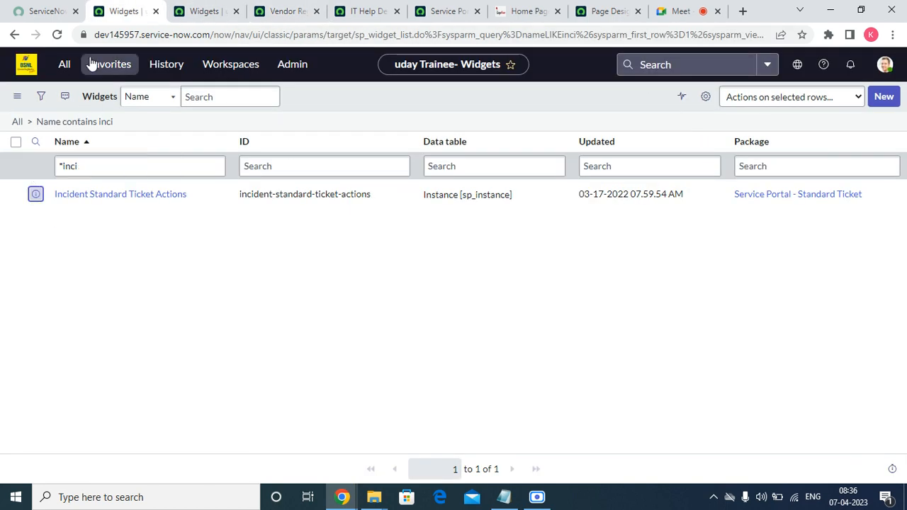
left_click(61, 63)
double_click(63, 96)
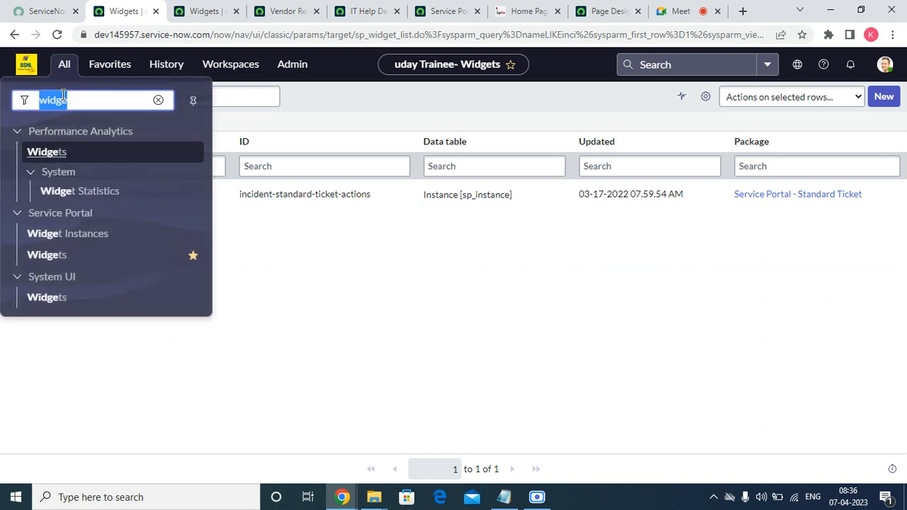
right_click(63, 95)
left_click(100, 175)
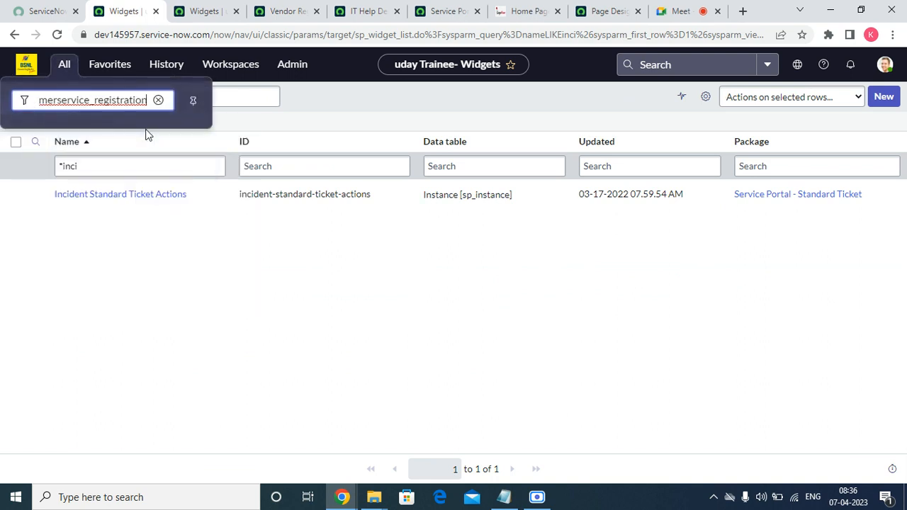
type(".list")
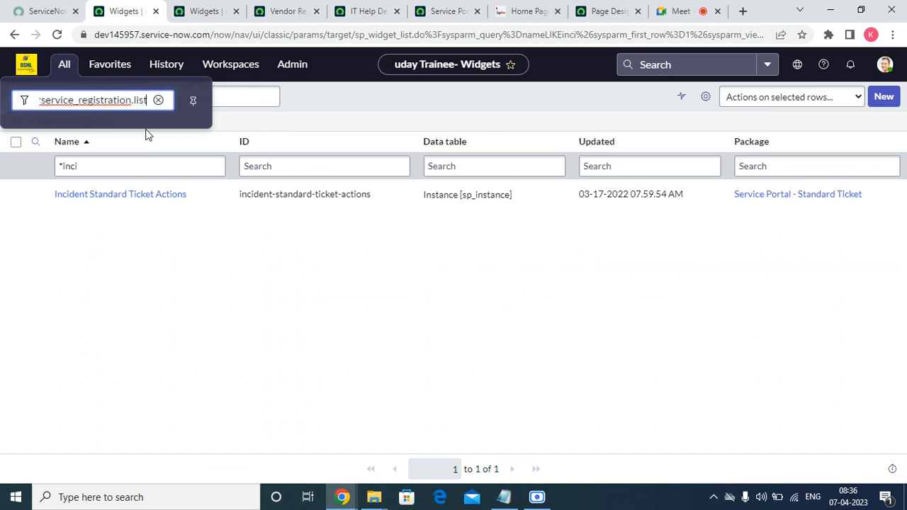
key("Return")
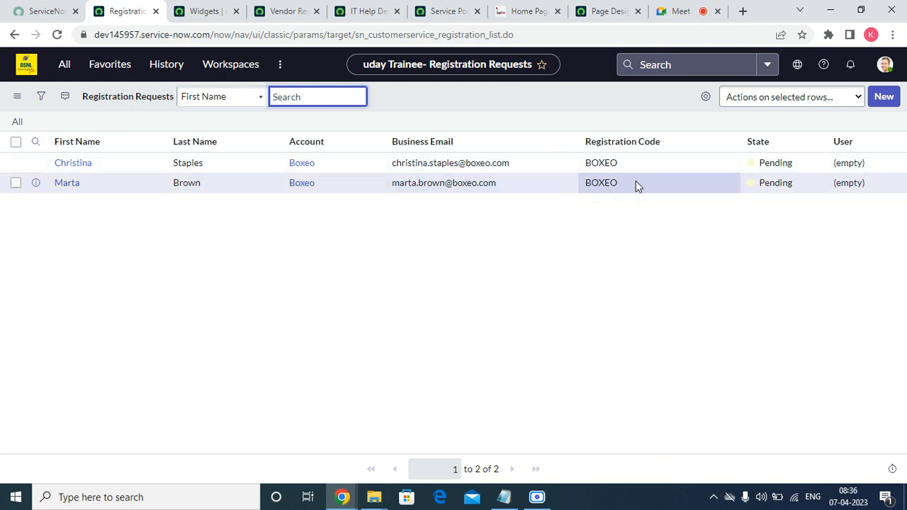
left_click_drag(636, 183, 580, 186)
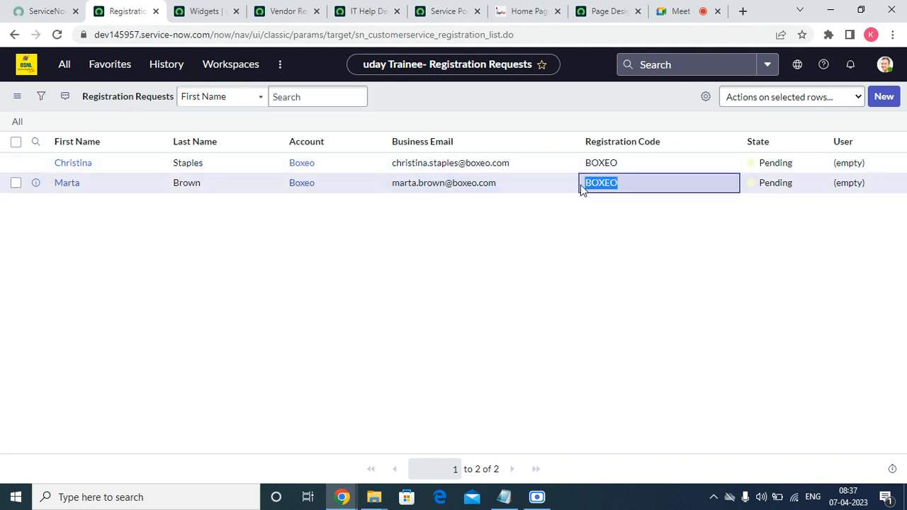
left_click(612, 10)
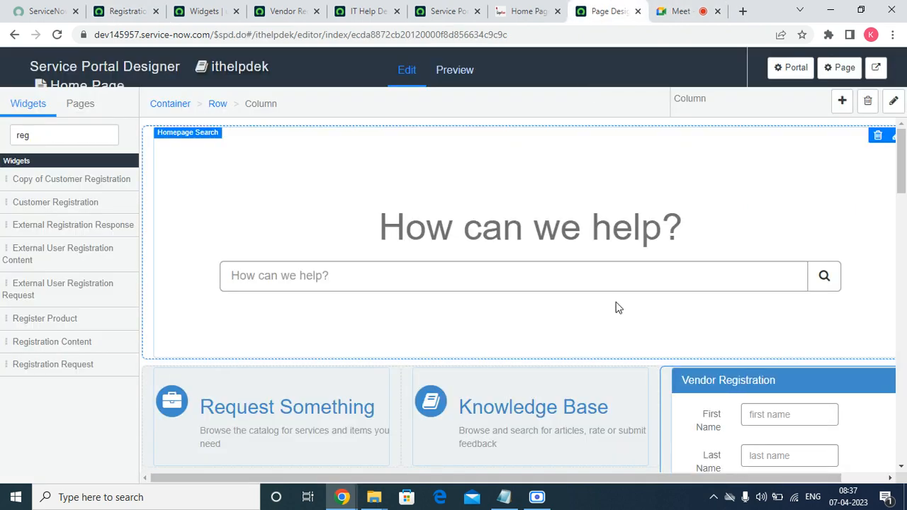
left_click(523, 11)
right_click(692, 354)
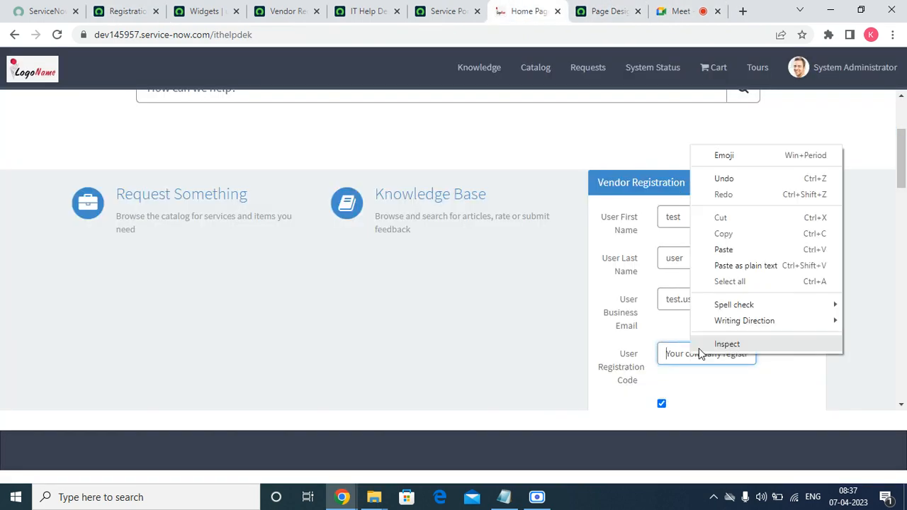
left_click(723, 250)
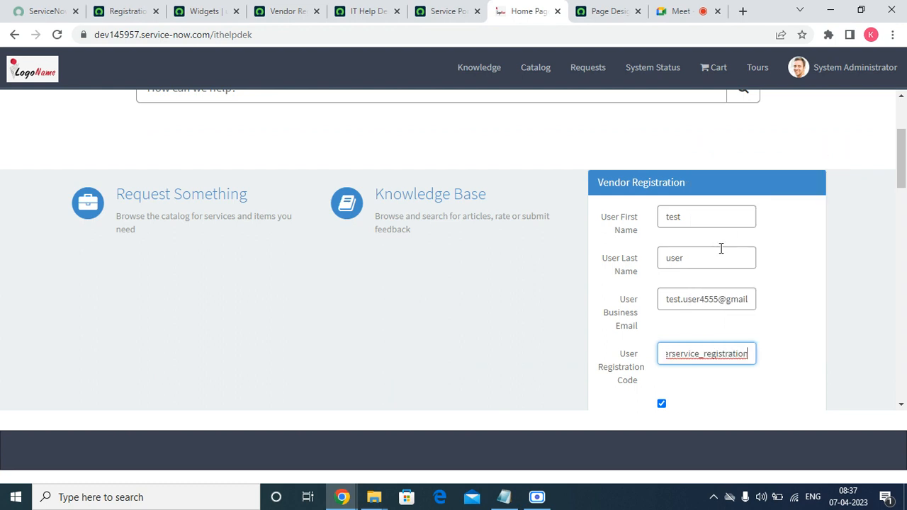
double_click(730, 356)
key("BackSpace")
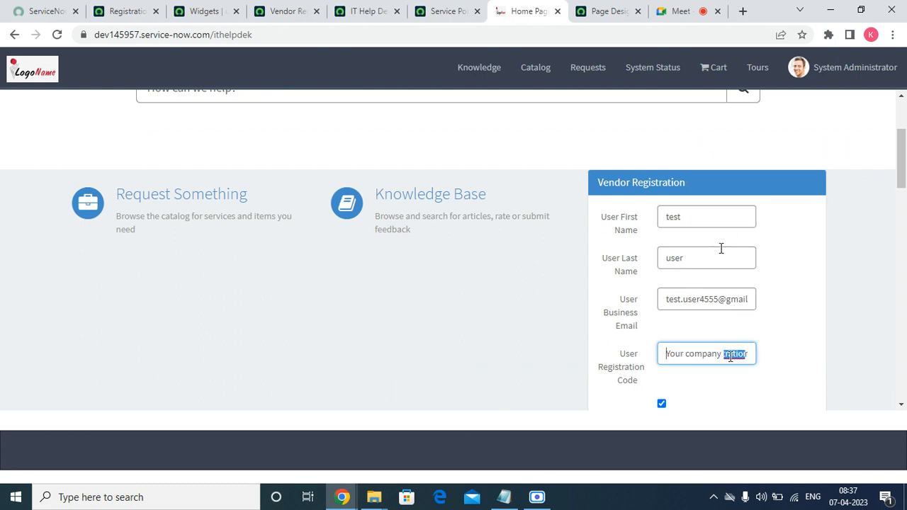
type("BOXEO")
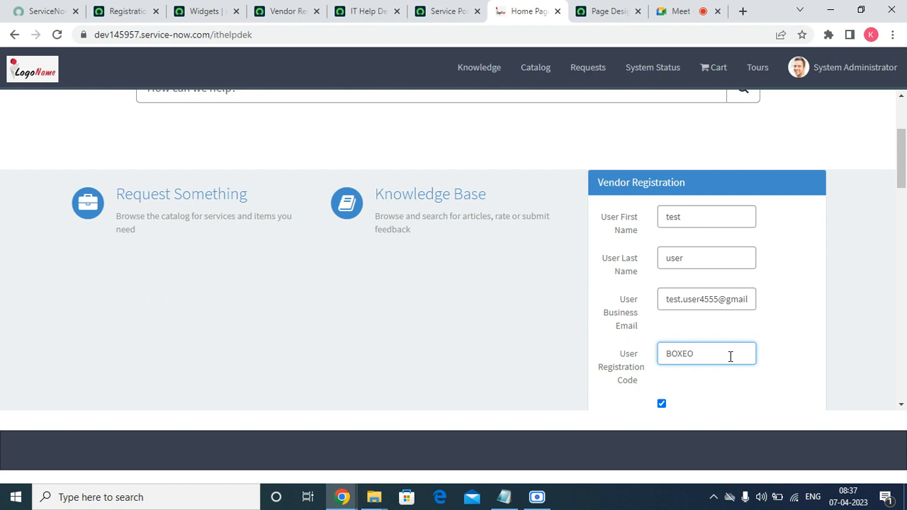
Complete the reCAPTCHA verification and submit the Vendor Registration form on the portal home page.
left_click(126, 10)
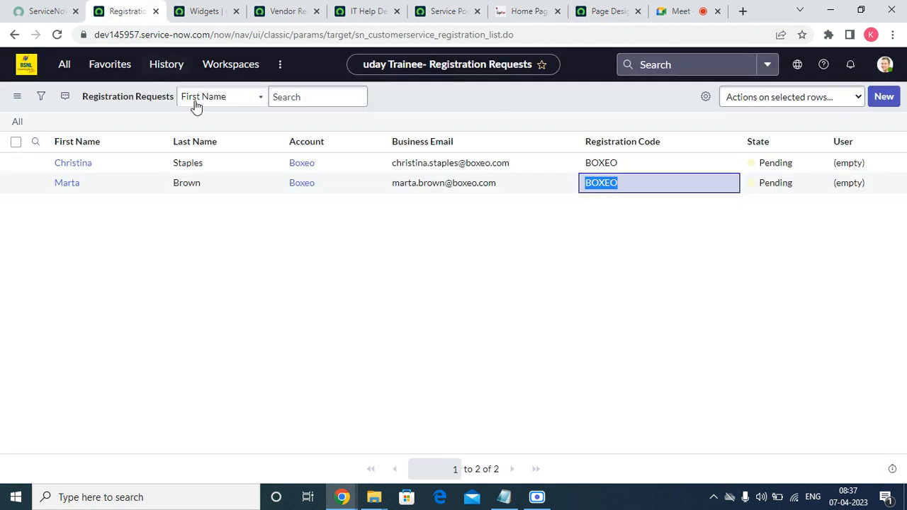
left_click(545, 10)
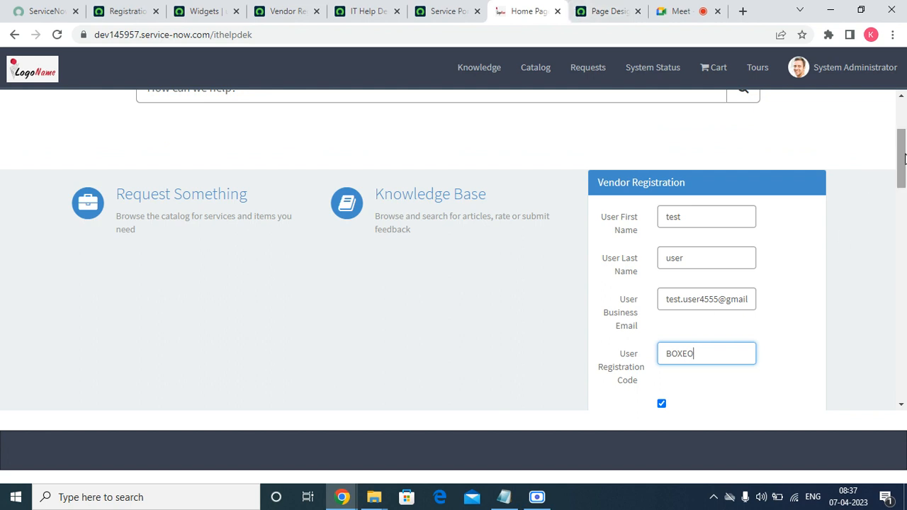
left_click_drag(902, 152, 902, 218)
left_click(672, 135)
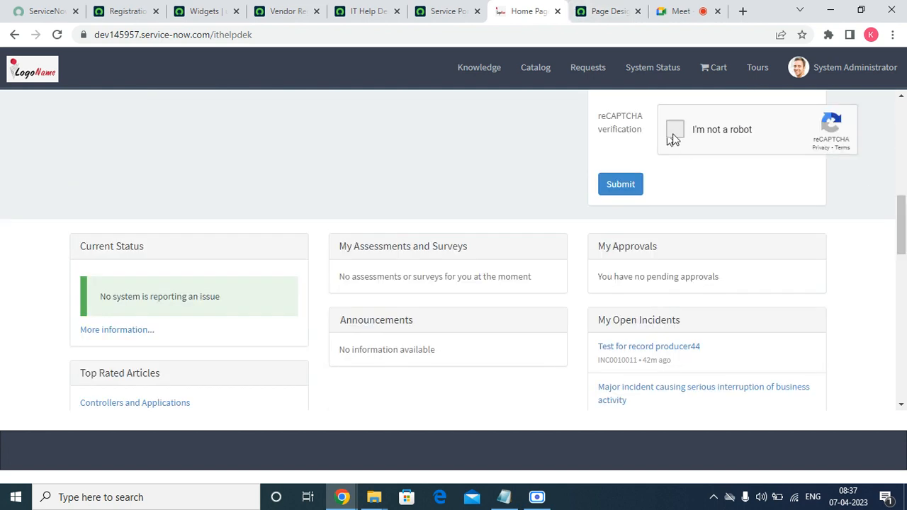
left_click(633, 183)
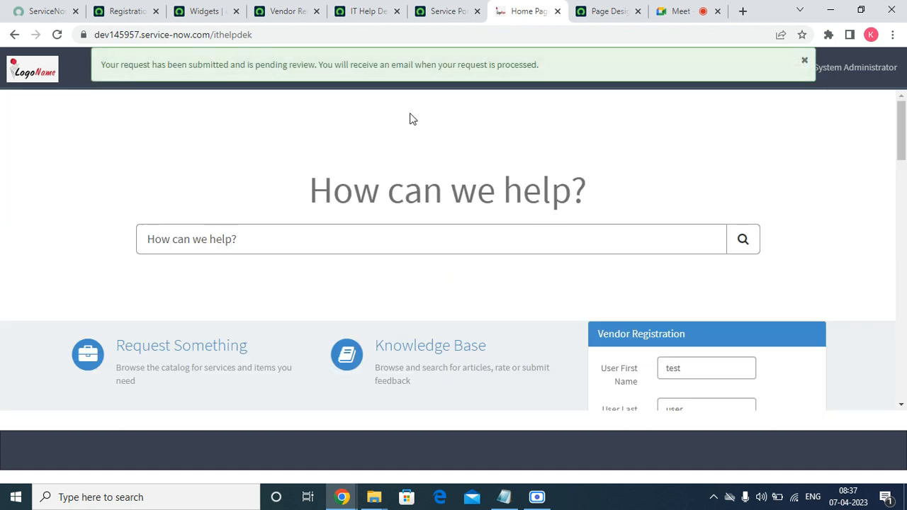
left_click_drag(902, 131, 905, 161)
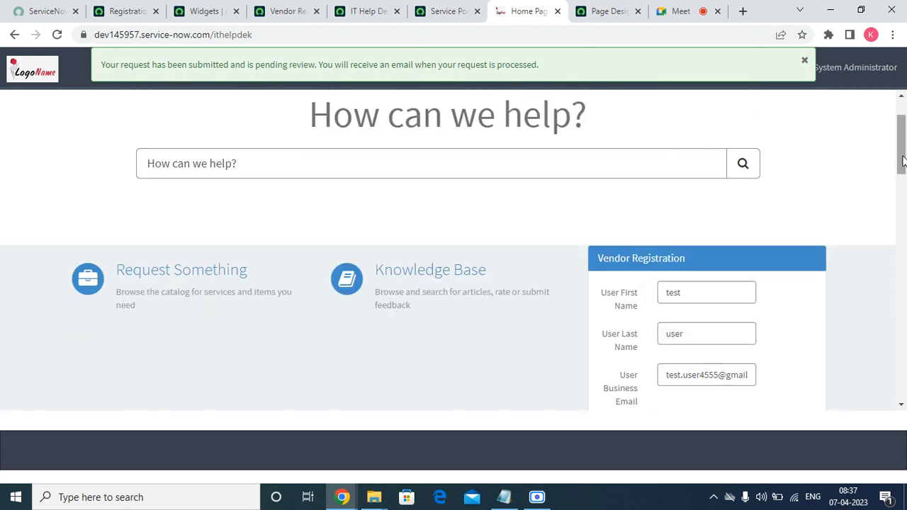
Refresh the Registration Requests list, review the new test user record, and return to the list.
left_click(126, 10)
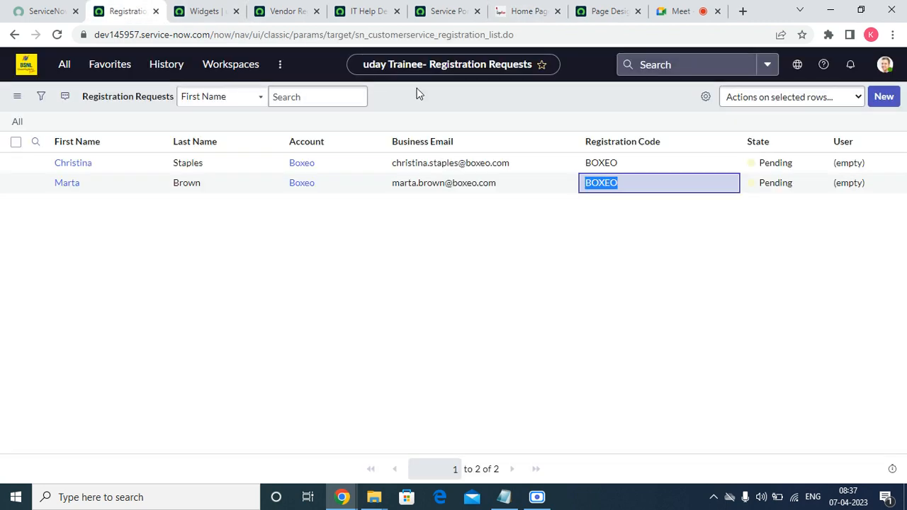
right_click(417, 88)
left_click(451, 160)
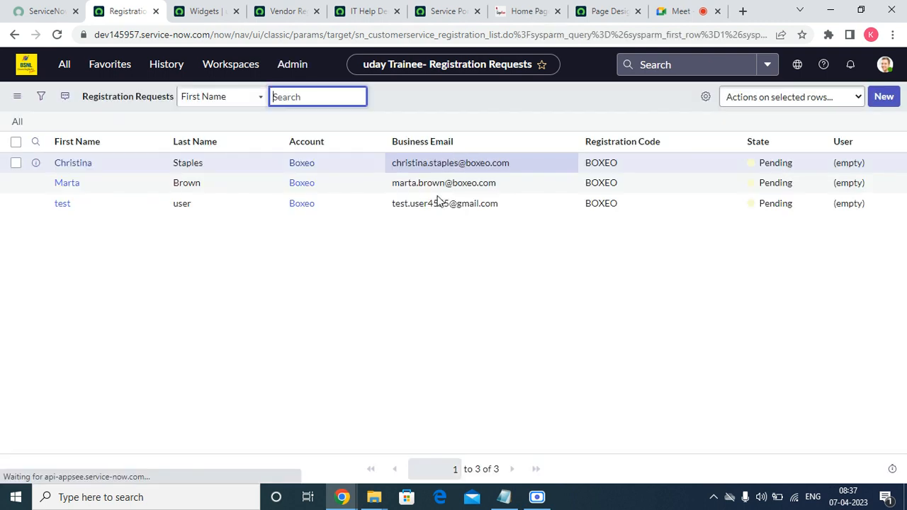
left_click(59, 206)
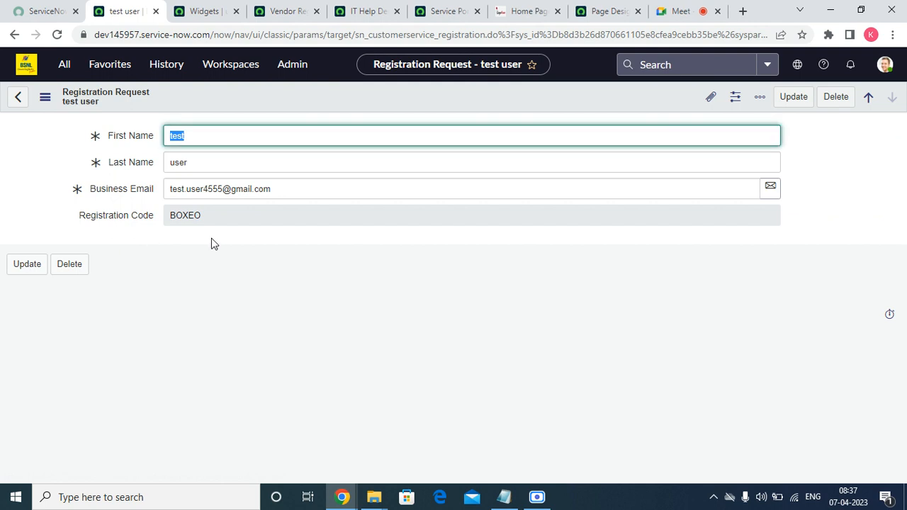
left_click(17, 99)
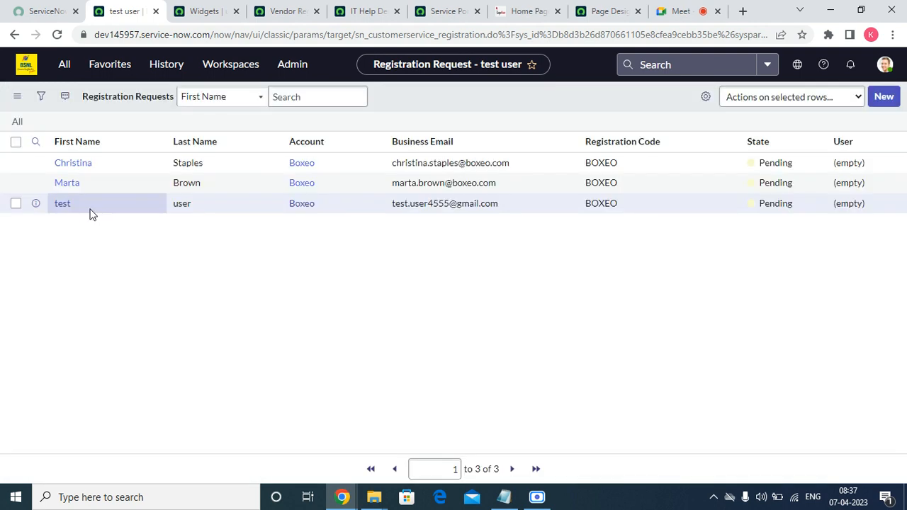
Open the test user registration request in a separate browser tab.
right_click(35, 206)
left_click(56, 210)
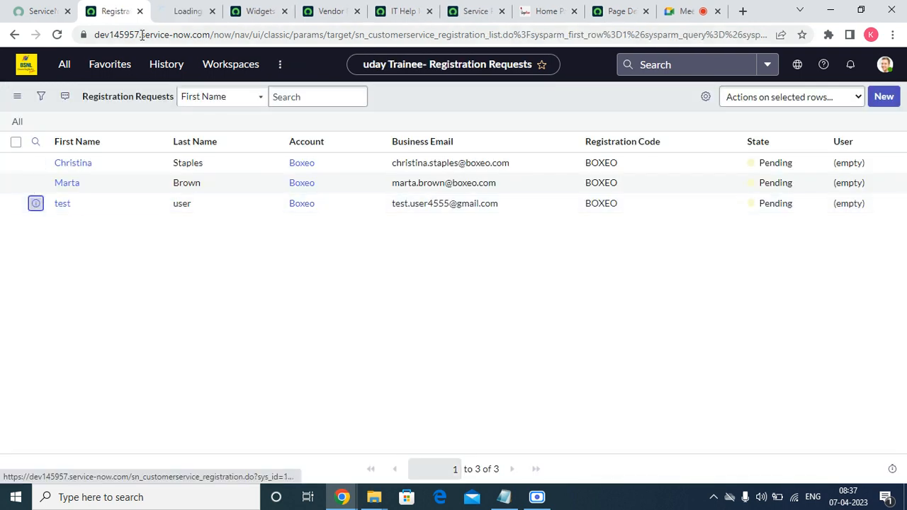
left_click(185, 12)
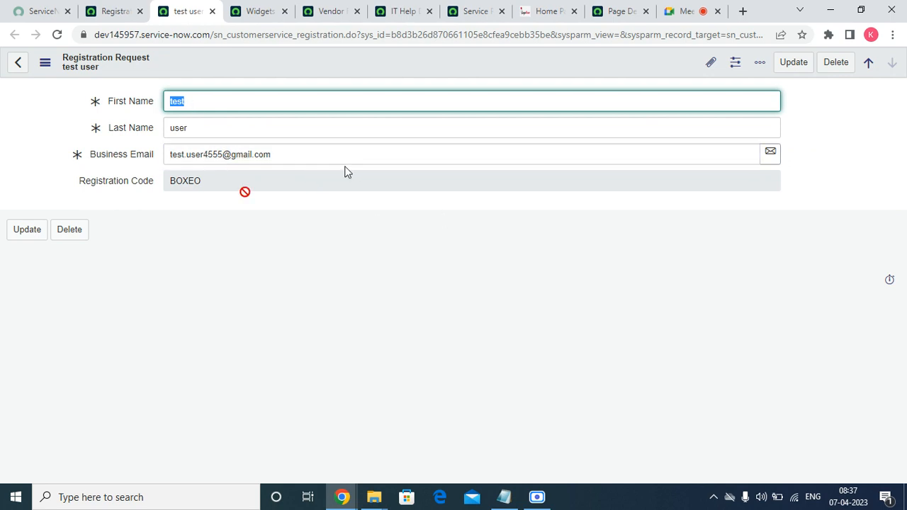
Examine the test user request in the Approval and Case form views, and return to the Default view.
right_click(112, 64)
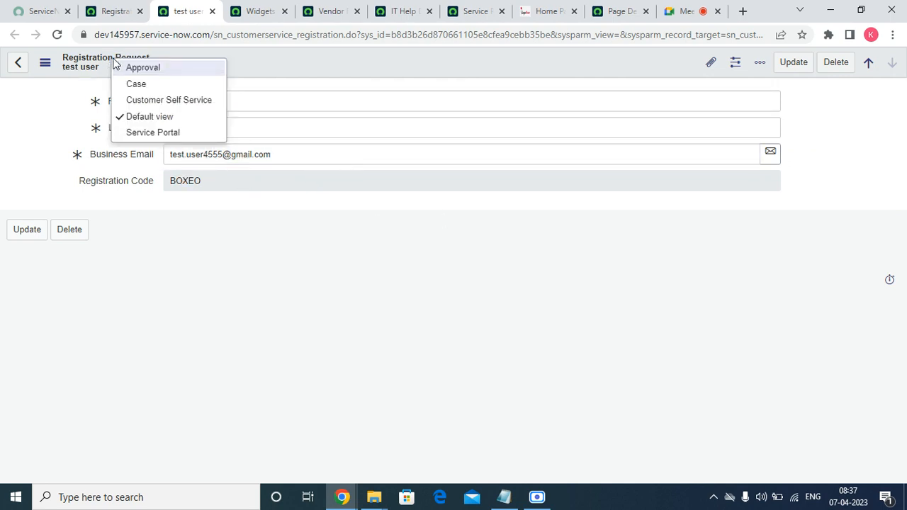
left_click(167, 69)
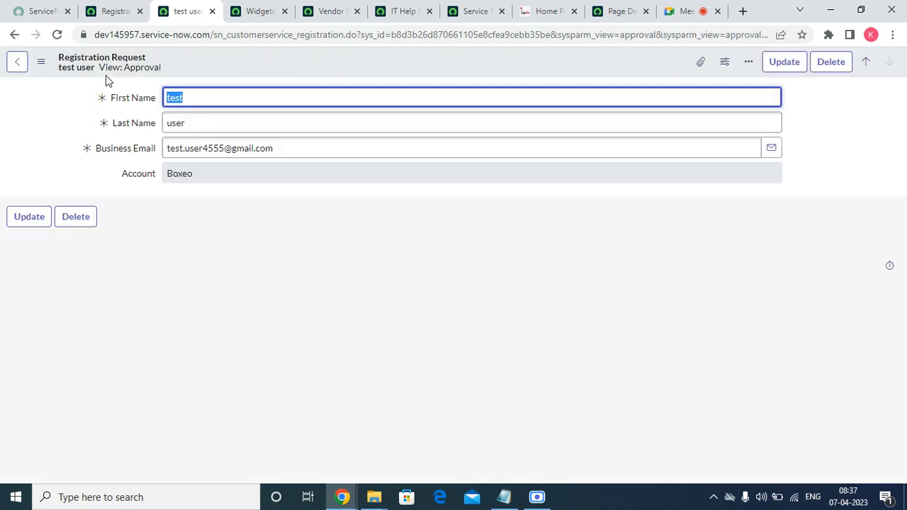
right_click(110, 68)
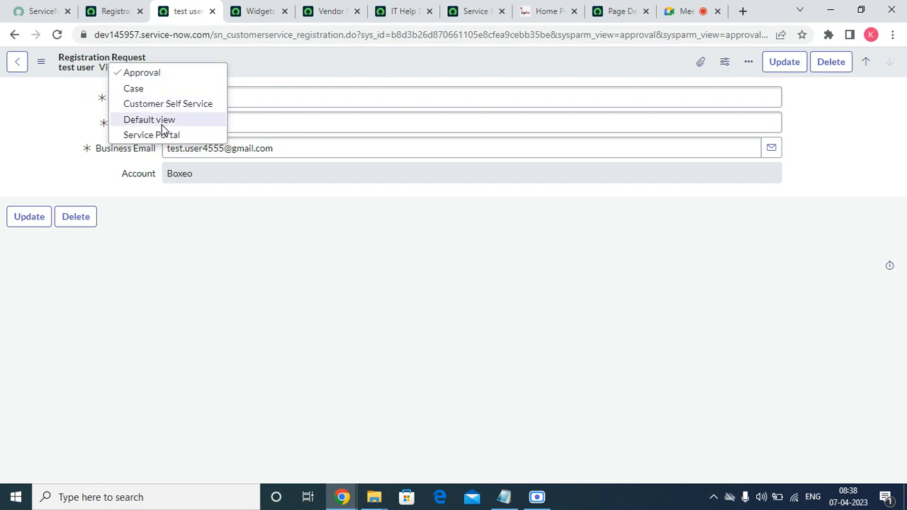
left_click(160, 89)
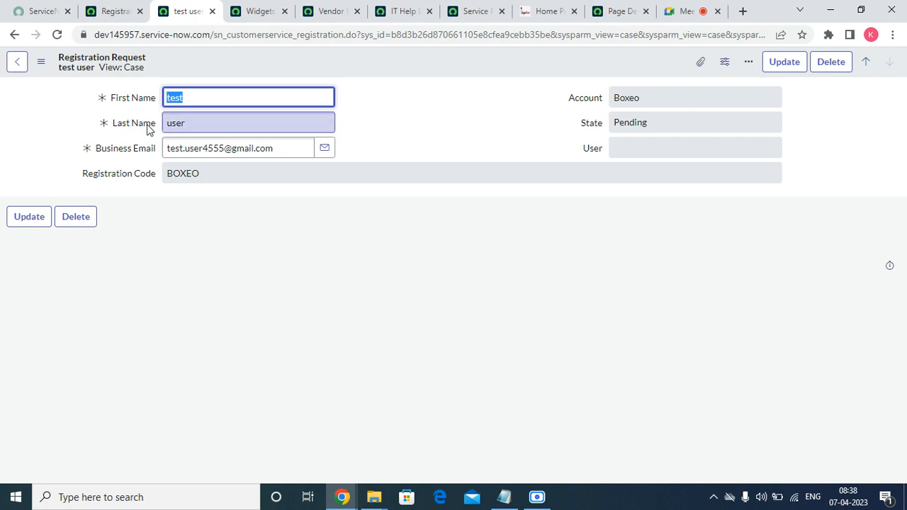
left_click(95, 68)
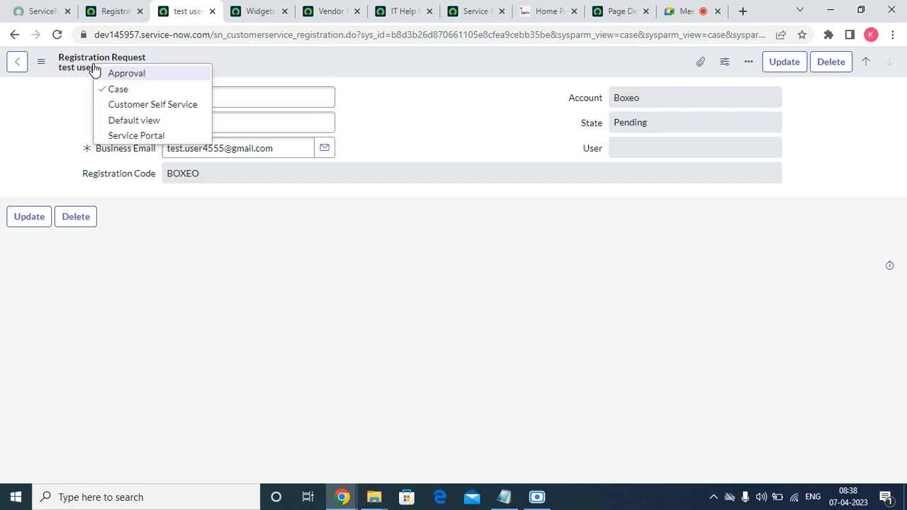
left_click(119, 120)
Try to edit the State of the test user request directly in the Registration Requests list.
left_click(113, 10)
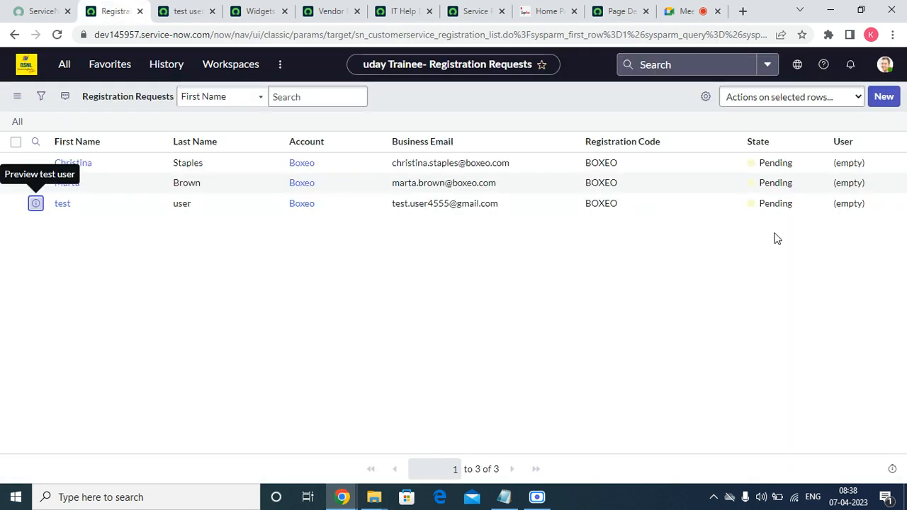
left_click(779, 200)
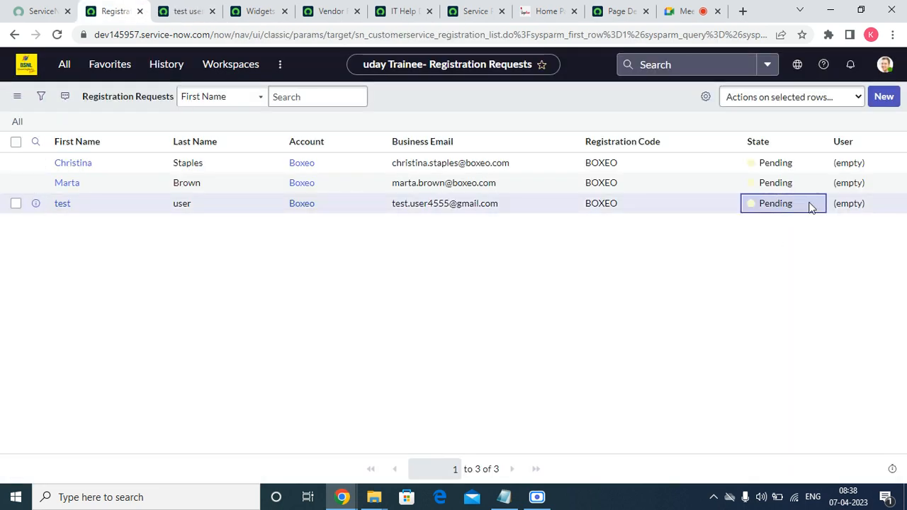
double_click(805, 206)
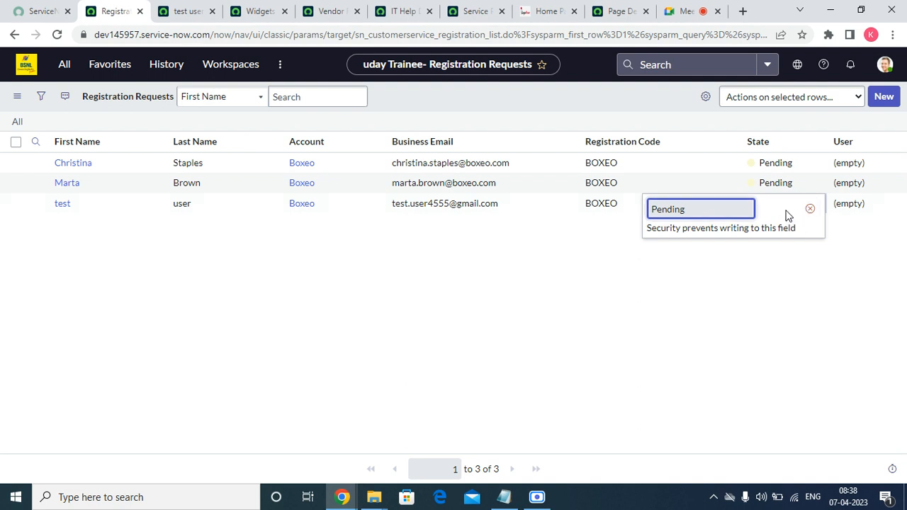
left_click(810, 210)
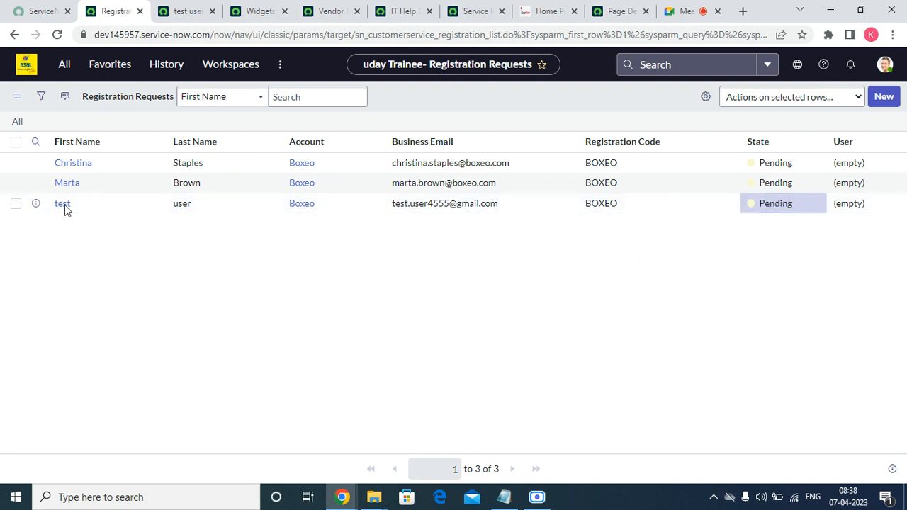
Open My Approvals and remove its filter conditions to list all approval records.
left_click(64, 65)
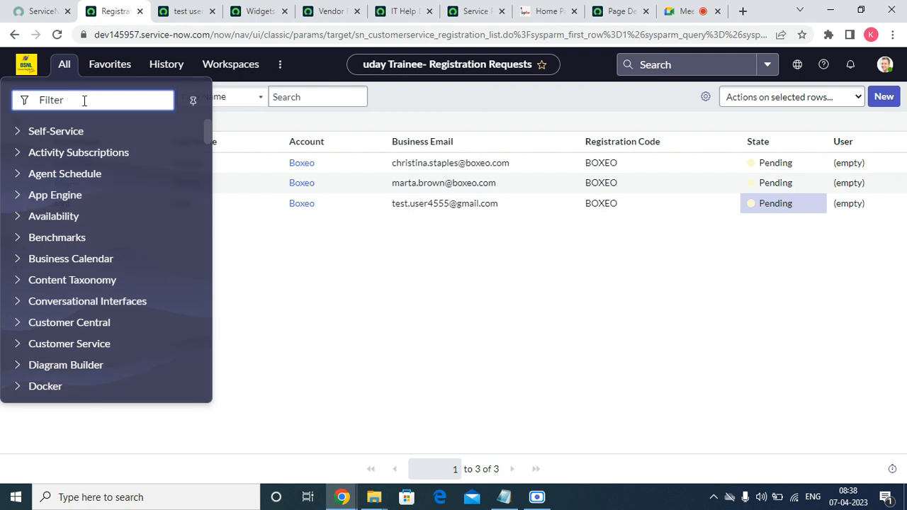
type("APP")
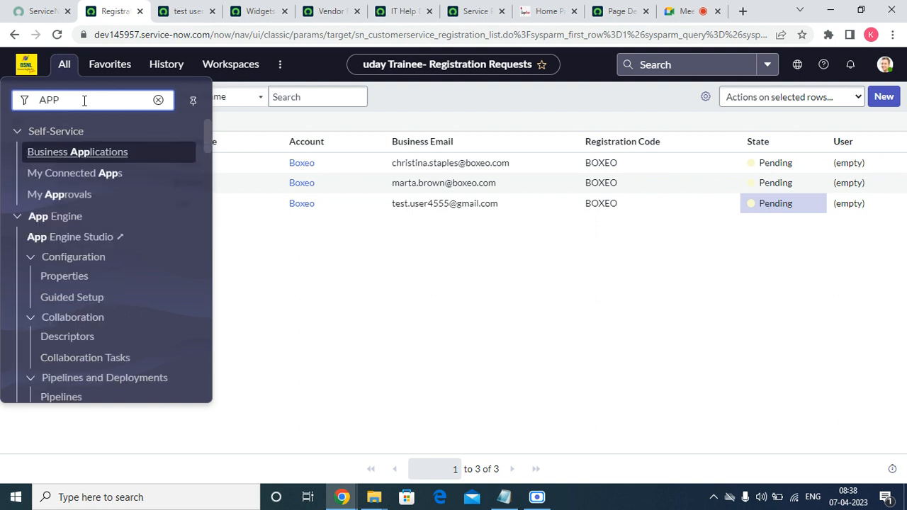
left_click(61, 196)
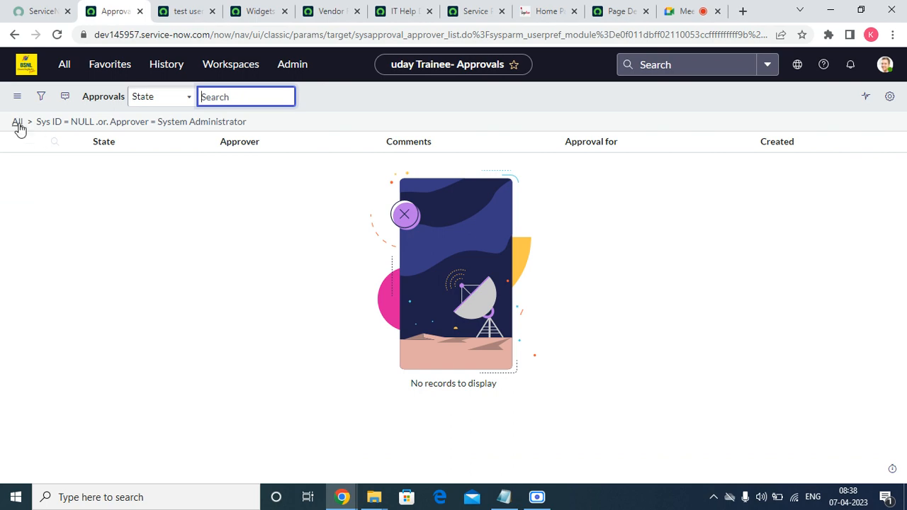
left_click(18, 123)
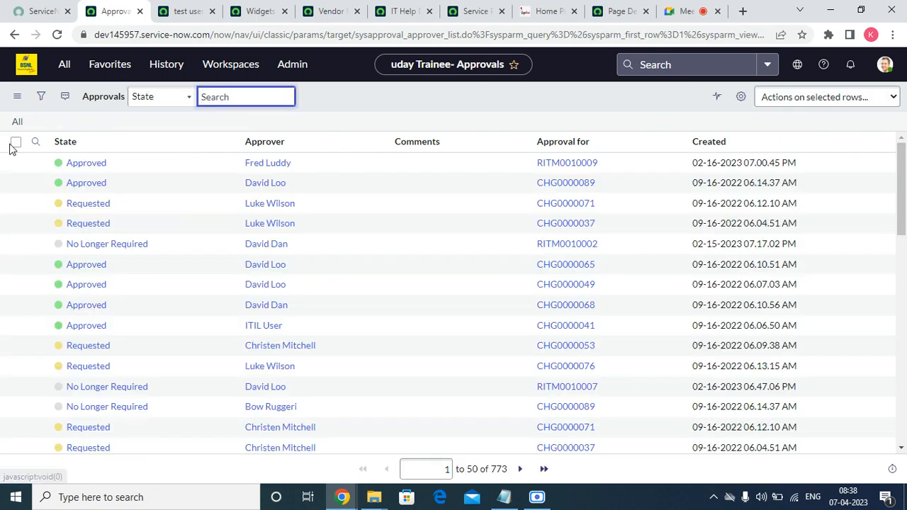
Sort the Approvals list by Created, newest first, and open the latest test user registration approval in a separate browser tab.
left_click(705, 145)
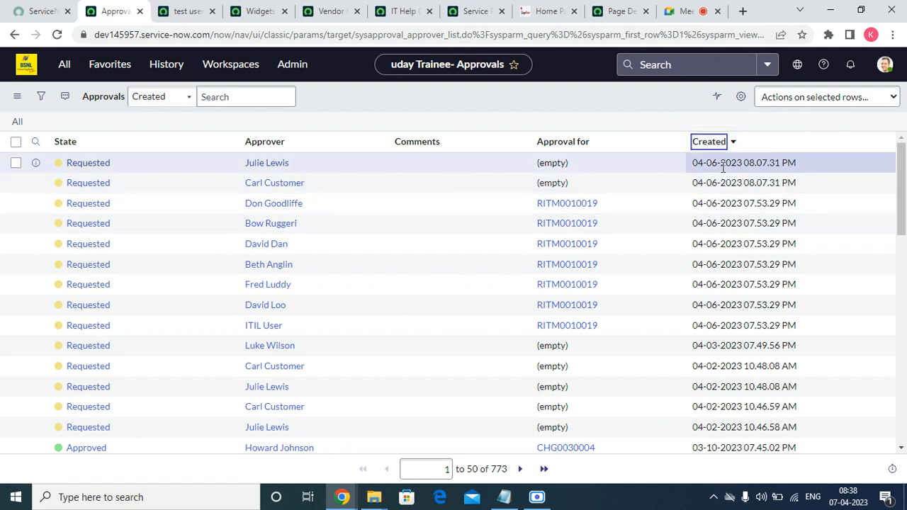
right_click(36, 164)
left_click(64, 169)
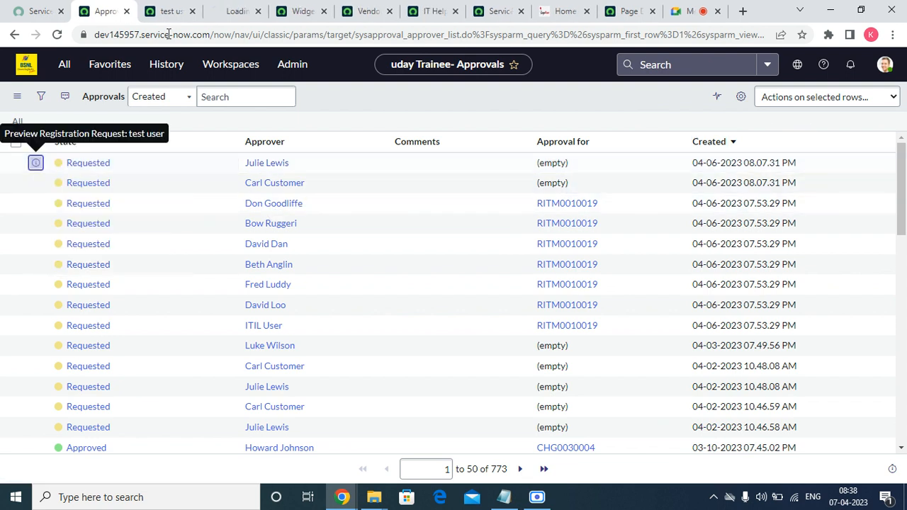
left_click(237, 10)
left_click(176, 12)
right_click(171, 57)
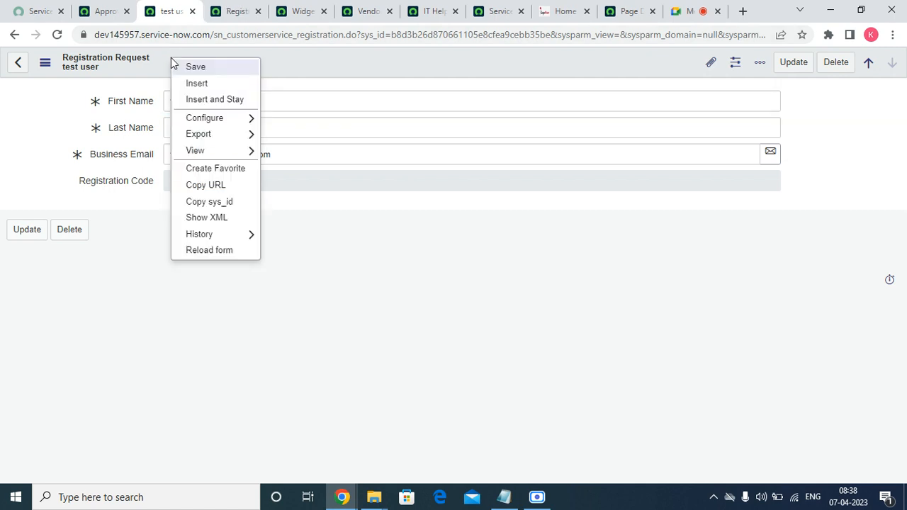
mouse_move(213, 118)
left_click(283, 152)
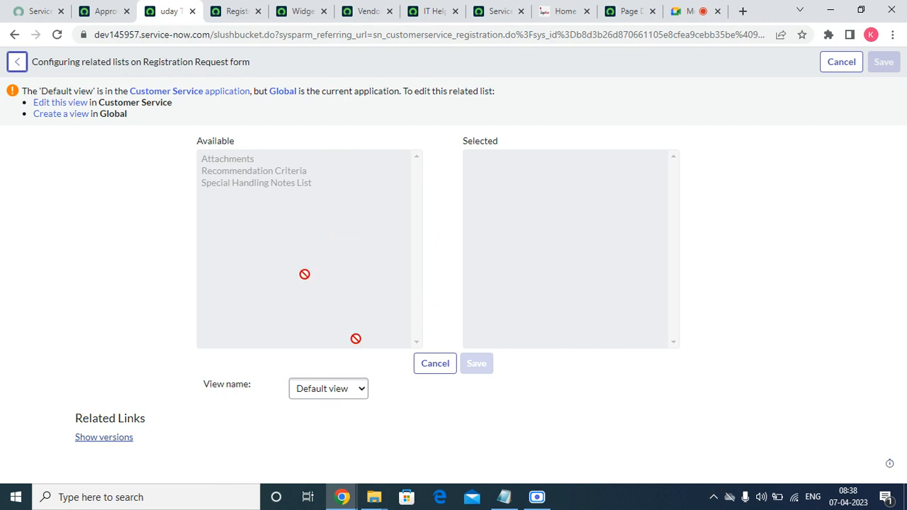
left_click(433, 364)
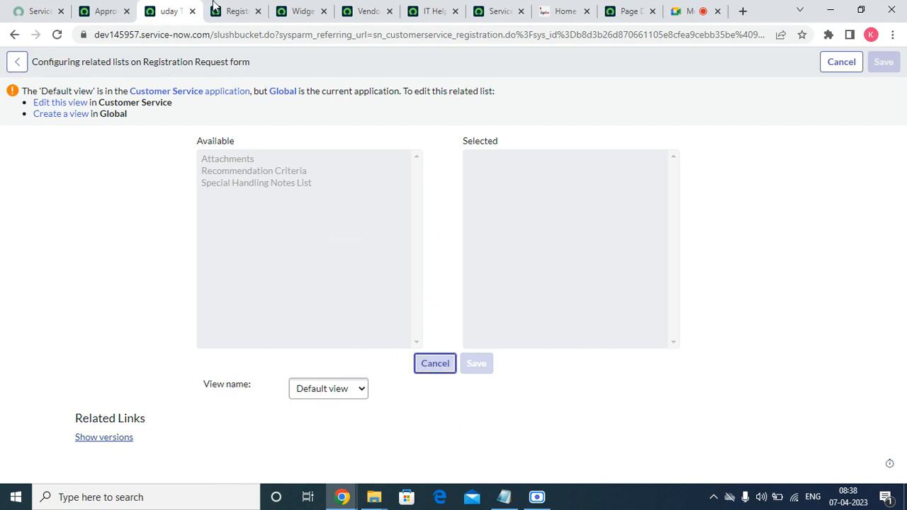
Approve the test user registration request from its approval record.
left_click(239, 10)
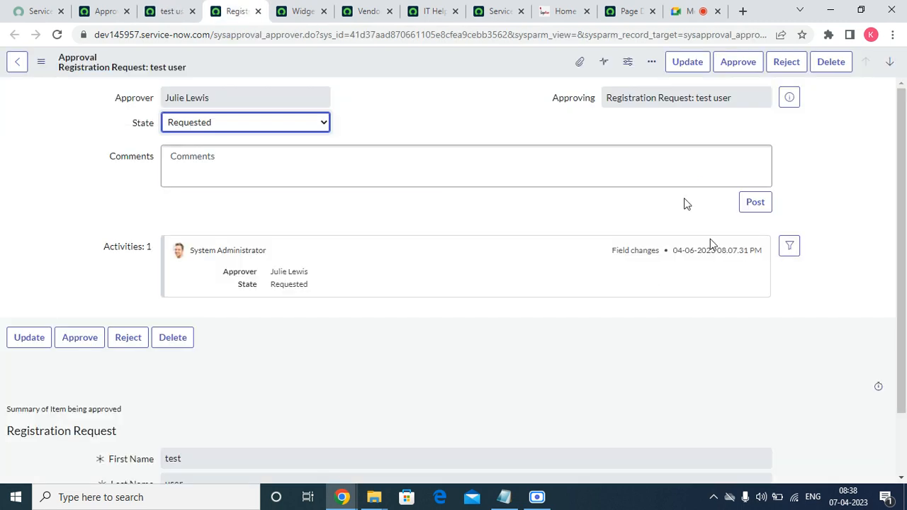
left_click(725, 68)
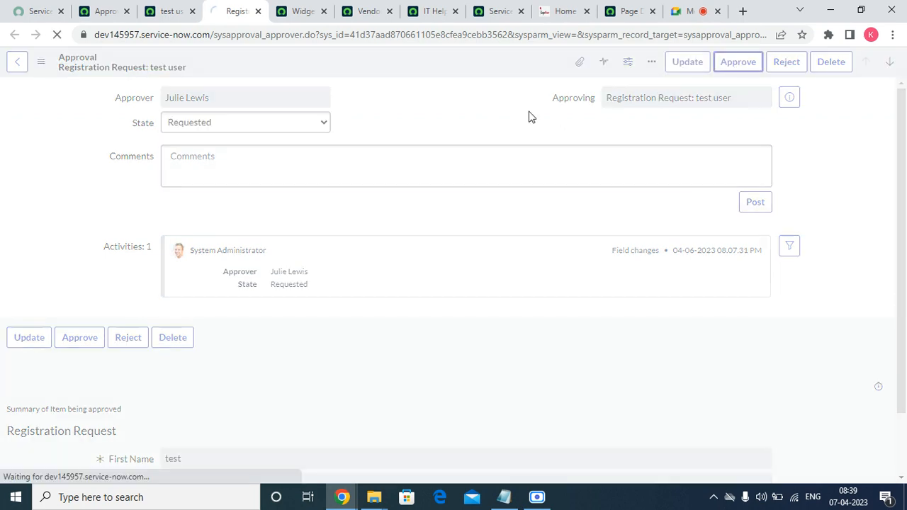
left_click(179, 11)
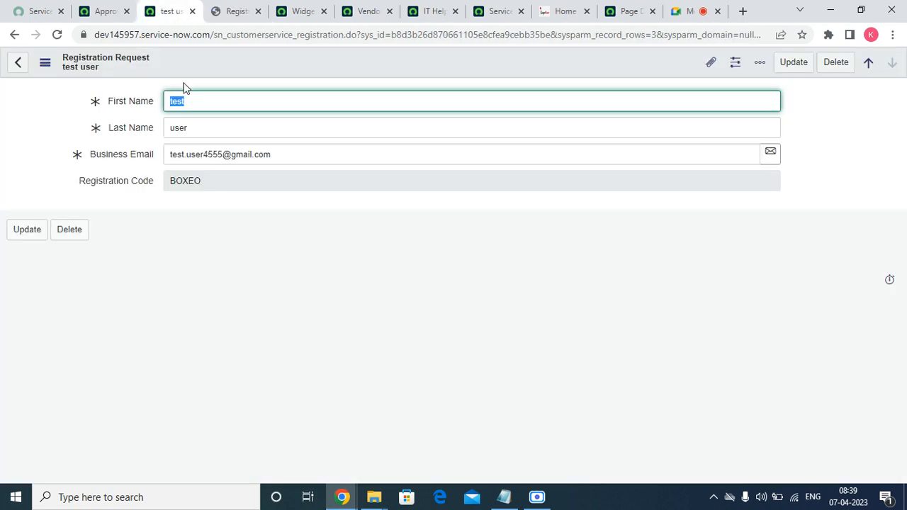
left_click(238, 11)
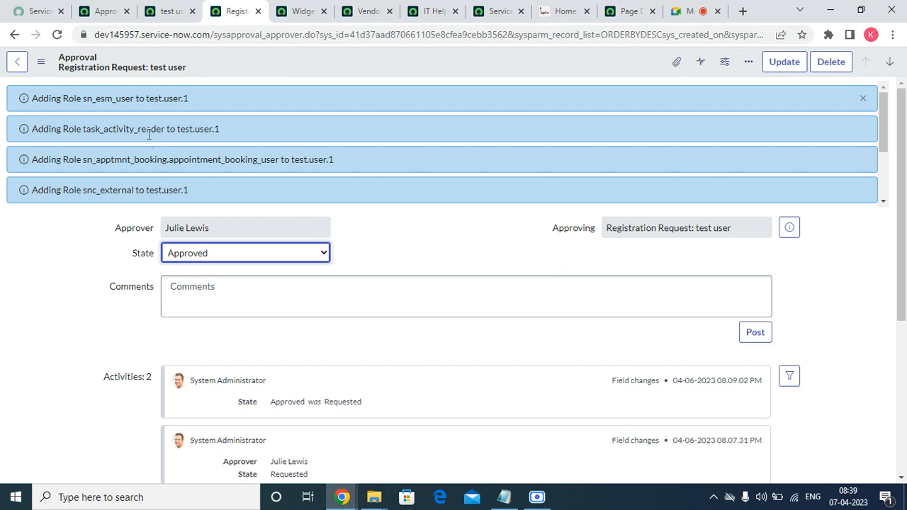
Display the test user registration request in the Case view to check its State, Account and User fields.
left_click(177, 12)
right_click(111, 67)
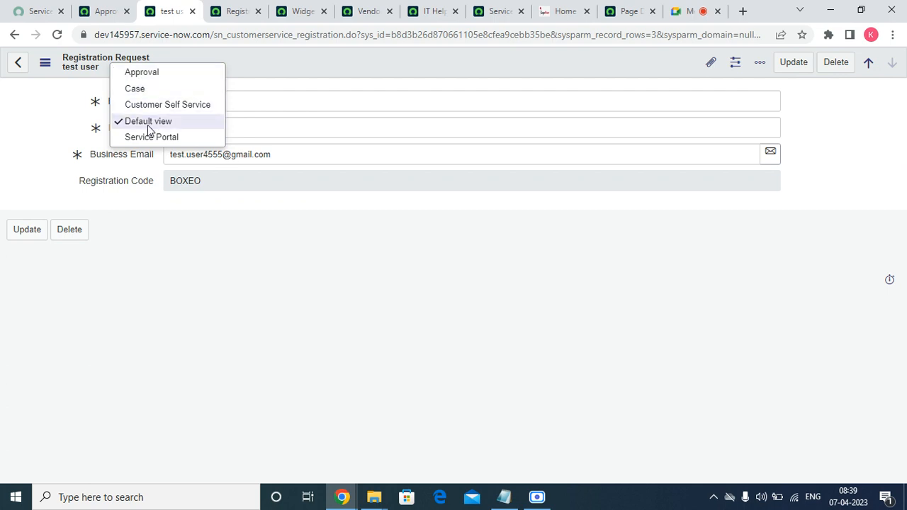
left_click(146, 90)
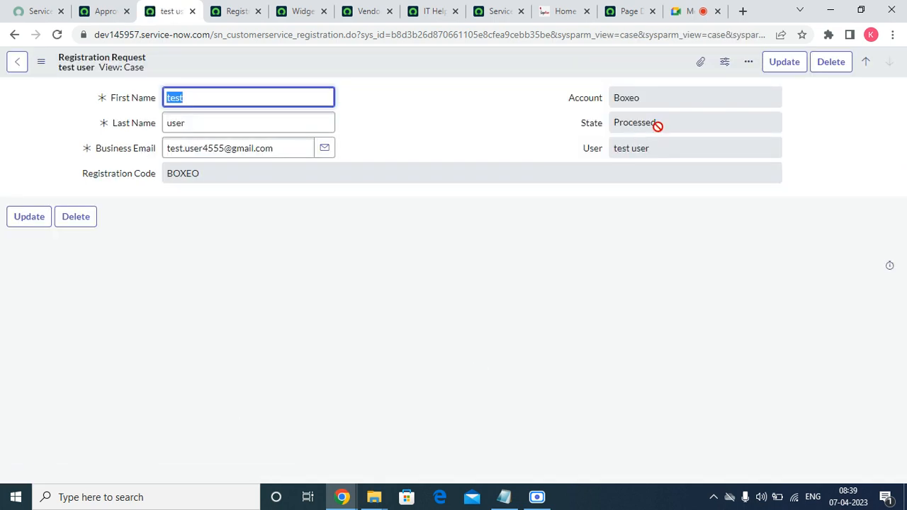
Sort the System Security Users list by Created, newest first, and open the newly registered test user's record in a separate browser tab.
left_click(93, 13)
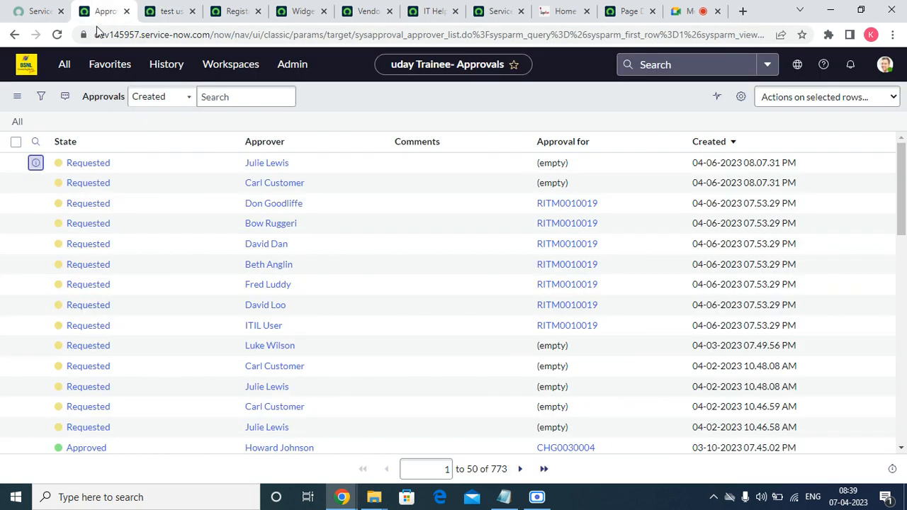
left_click(97, 66)
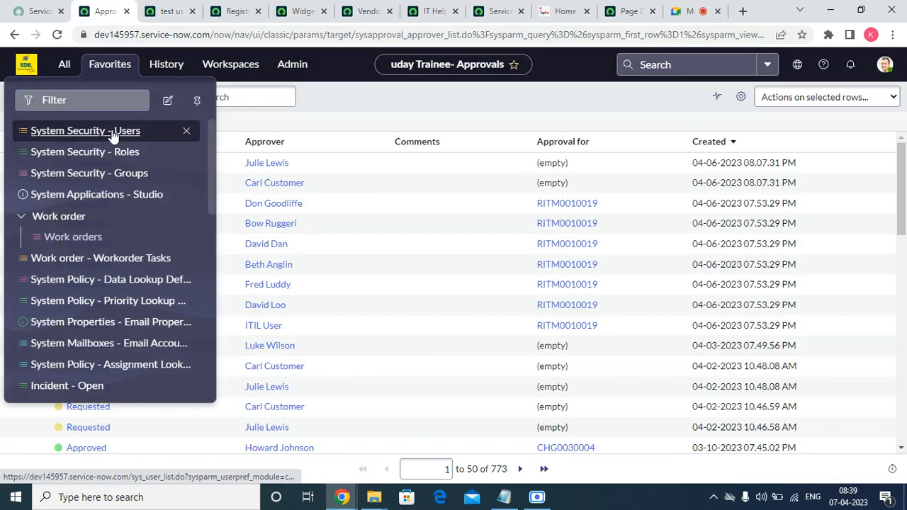
left_click(114, 134)
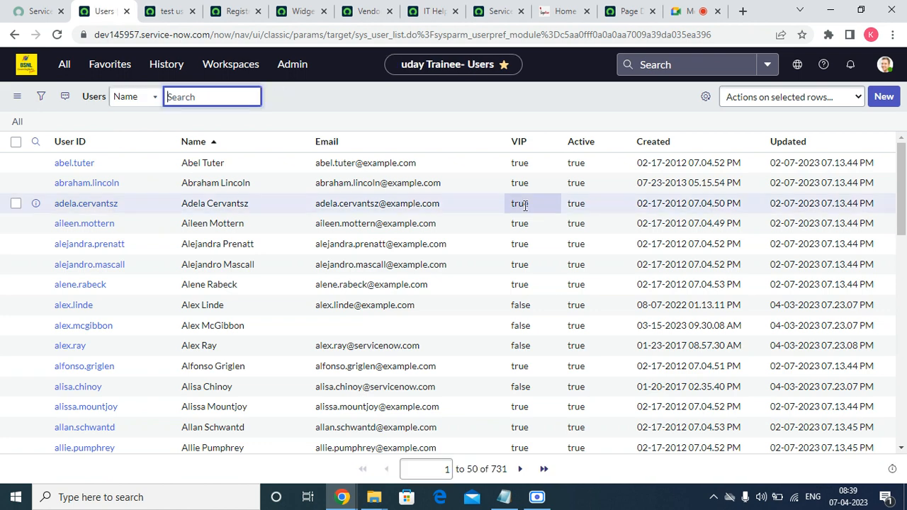
left_click(652, 141)
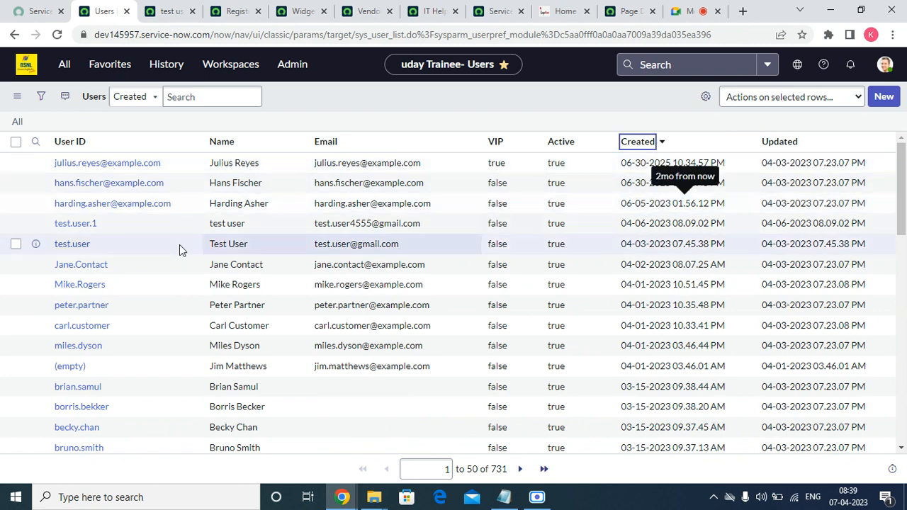
right_click(35, 223)
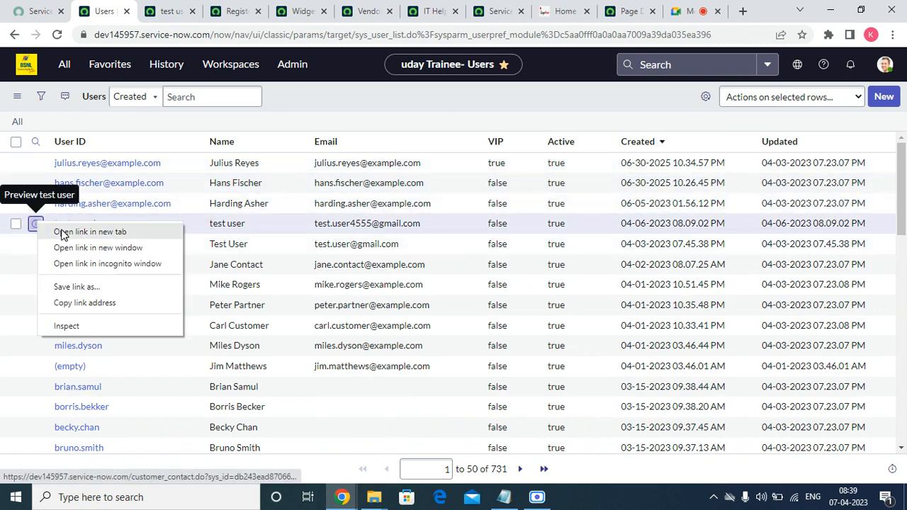
left_click(78, 233)
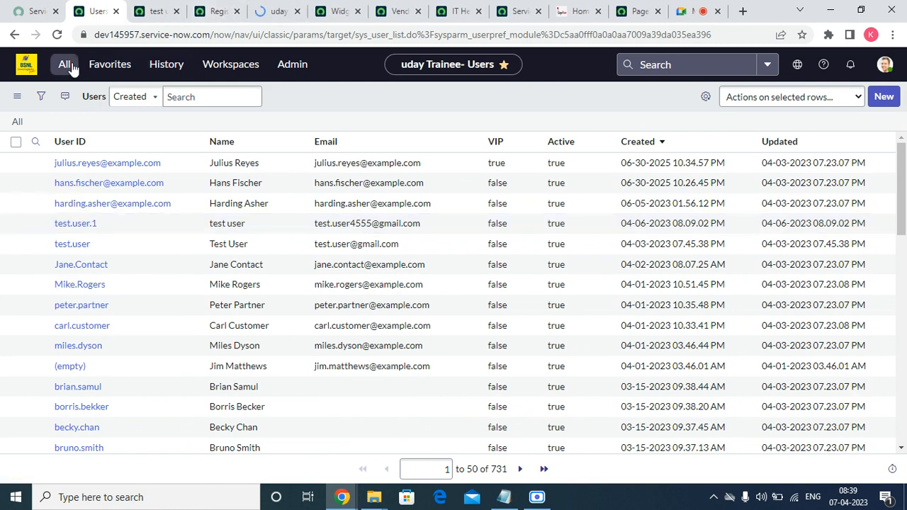
Filter the application navigator for EMA and open the Emails list under System Logs.
left_click(65, 65)
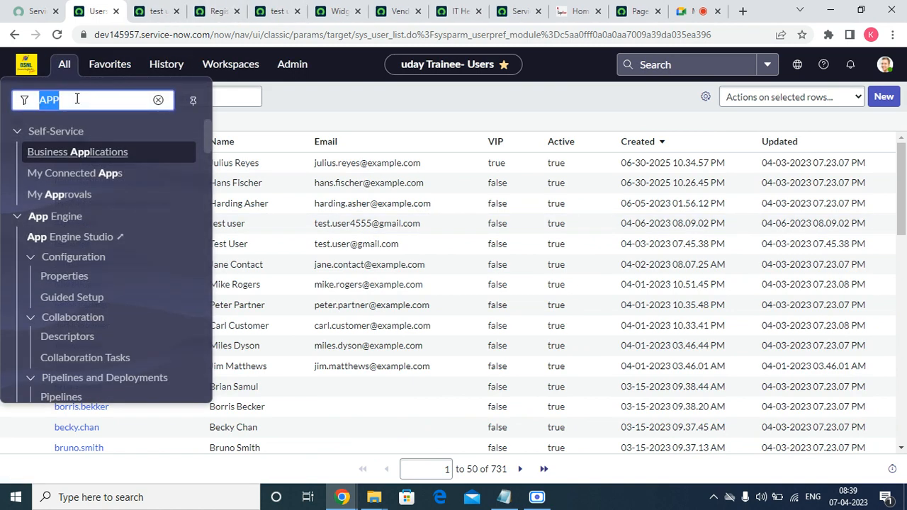
type("EA")
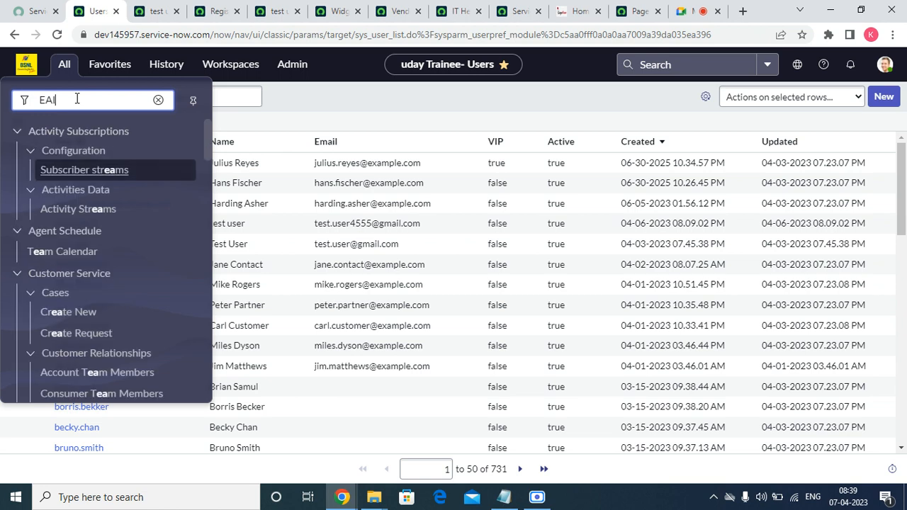
key("BackSpace")
key("BackSpace")
type("MA")
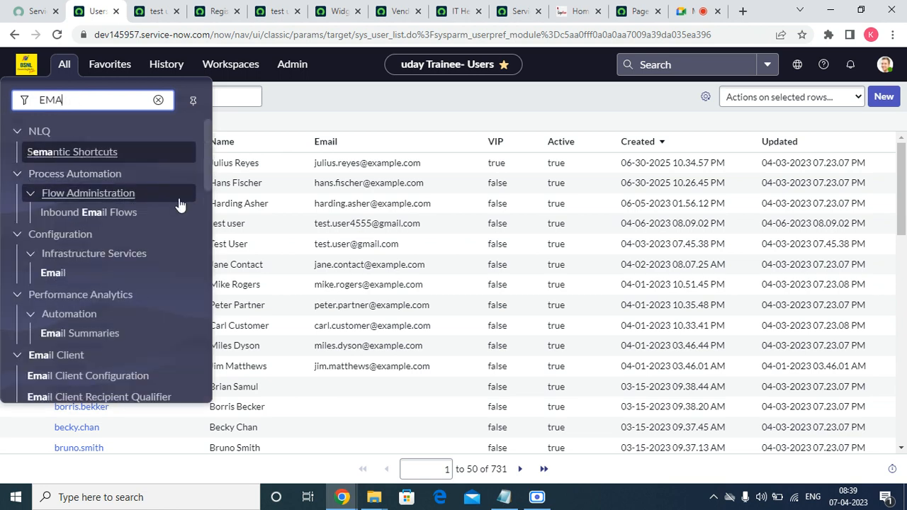
left_click_drag(208, 148, 210, 180)
scroll(170, 277, "down", 5)
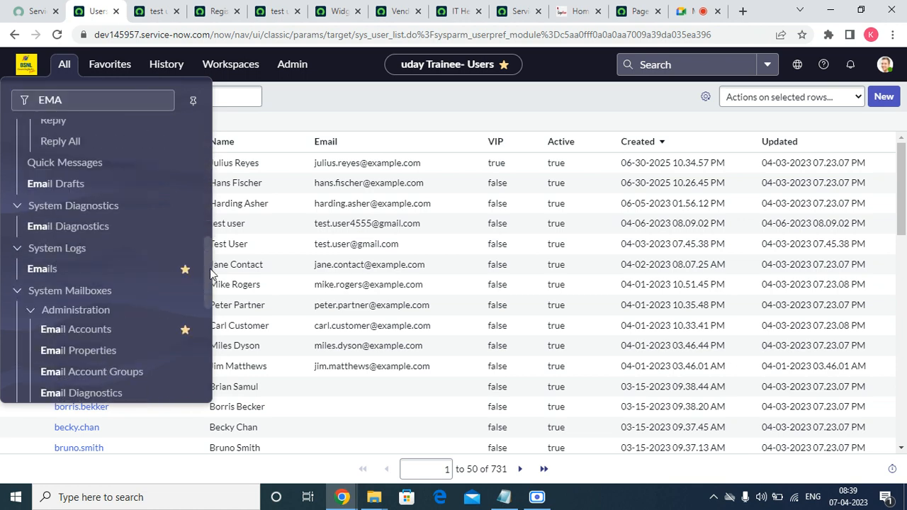
left_click(50, 220)
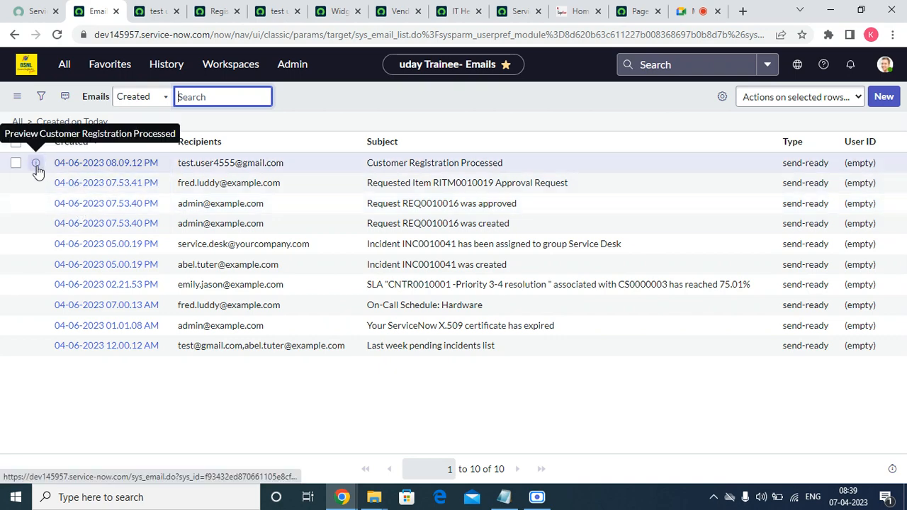
Open the Customer Registration Processed email in a separate browser tab and preview its message with the user ID and password.
right_click(36, 164)
left_click(58, 179)
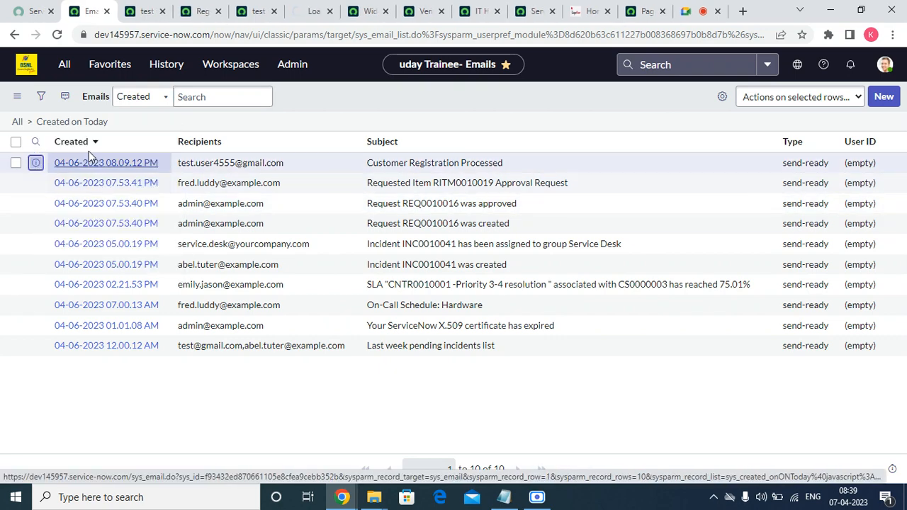
left_click(303, 13)
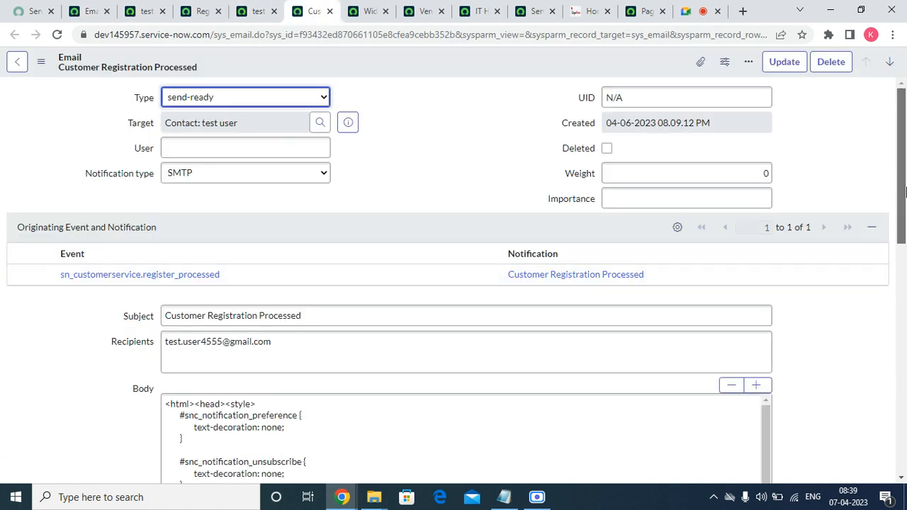
scroll(905, 193, "down", 6)
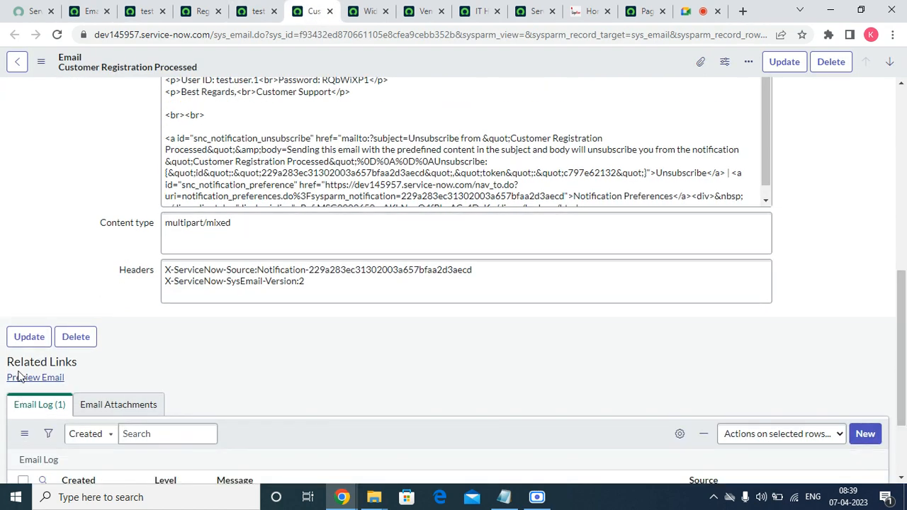
left_click(23, 378)
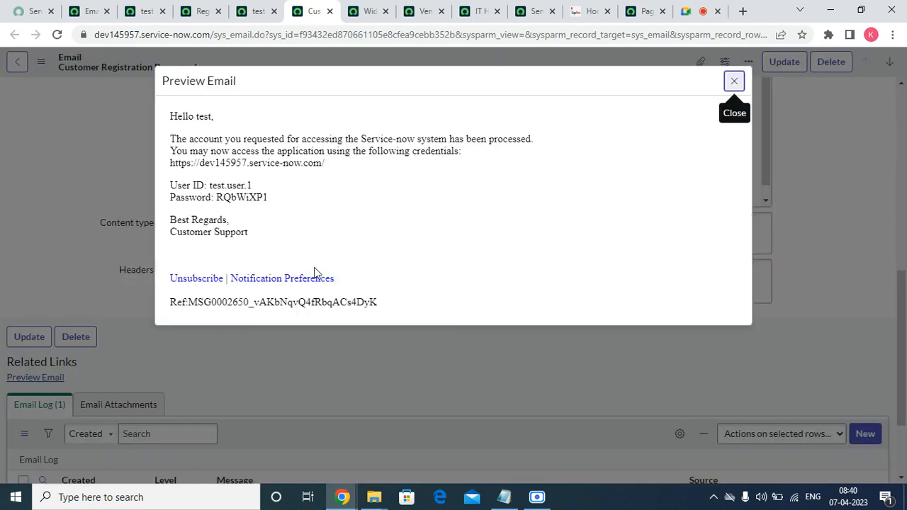
double_click(233, 195)
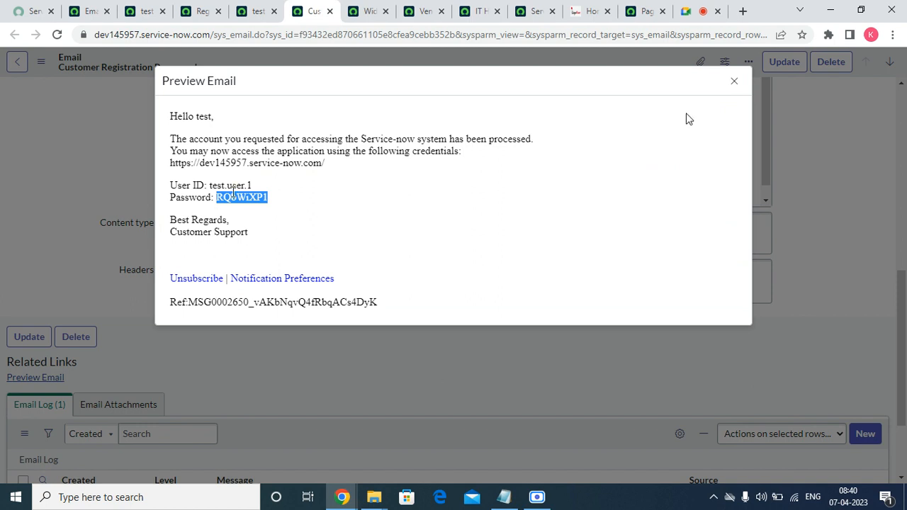
left_click(733, 84)
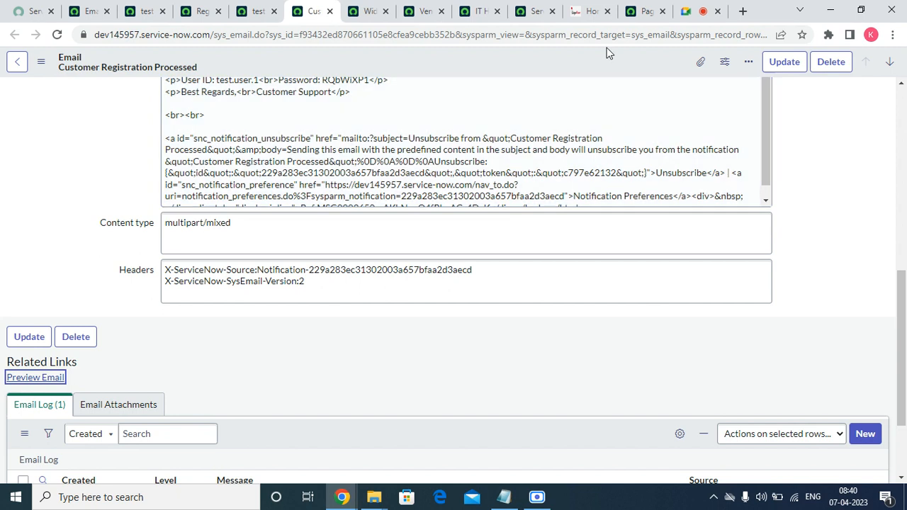
Dismiss the submission message on the portal home page and close the user record, email, Widgets and other tabs preceding that page.
left_click(592, 12)
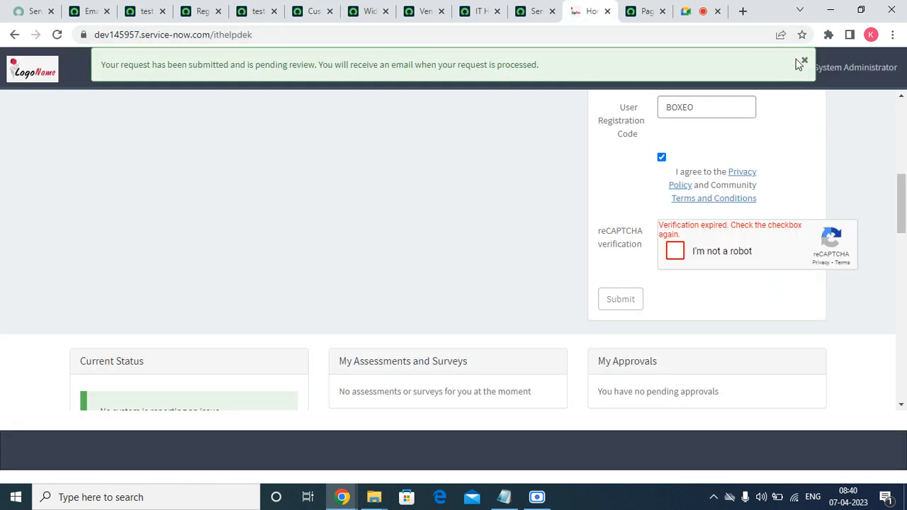
left_click(804, 63)
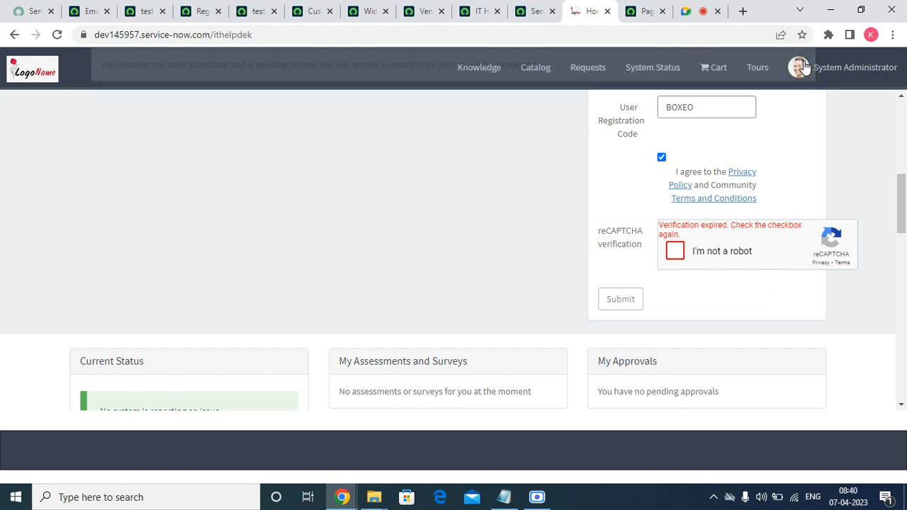
left_click(258, 7)
left_click(273, 12)
left_click(273, 12)
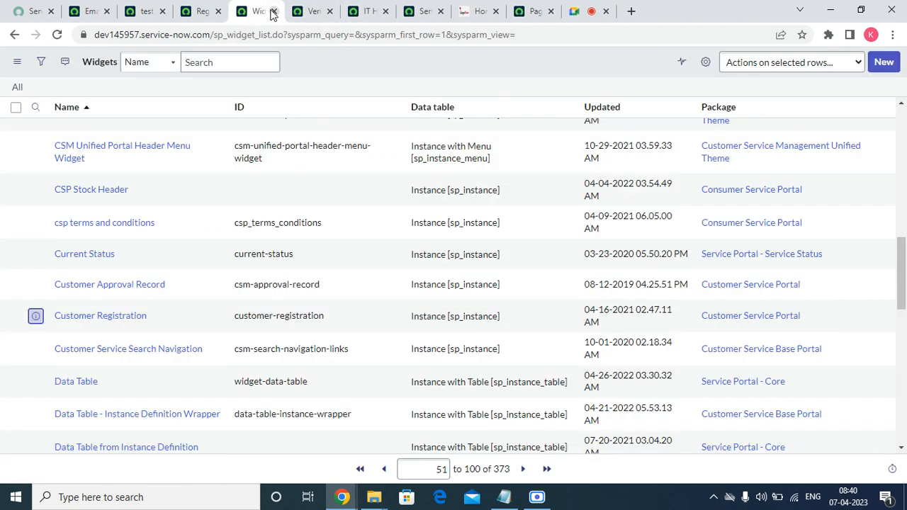
left_click(273, 11)
left_click(273, 12)
left_click(273, 11)
left_click(273, 11)
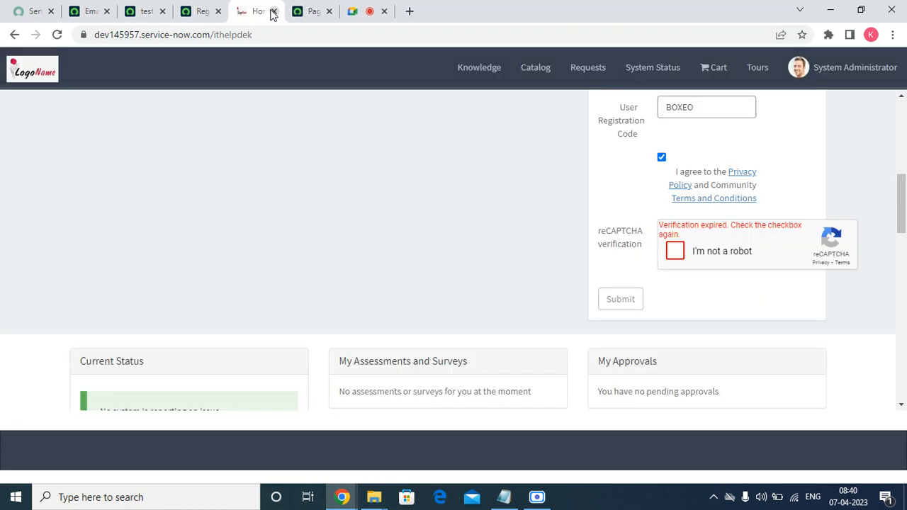
Close the Service Portal Page Designer tab and return to the IT help desk portal home page.
left_click(353, 11)
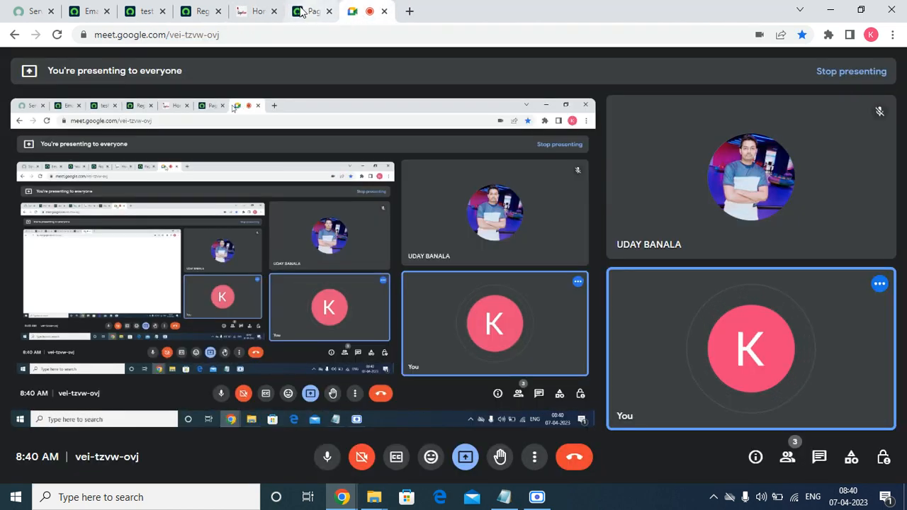
left_click(280, 7)
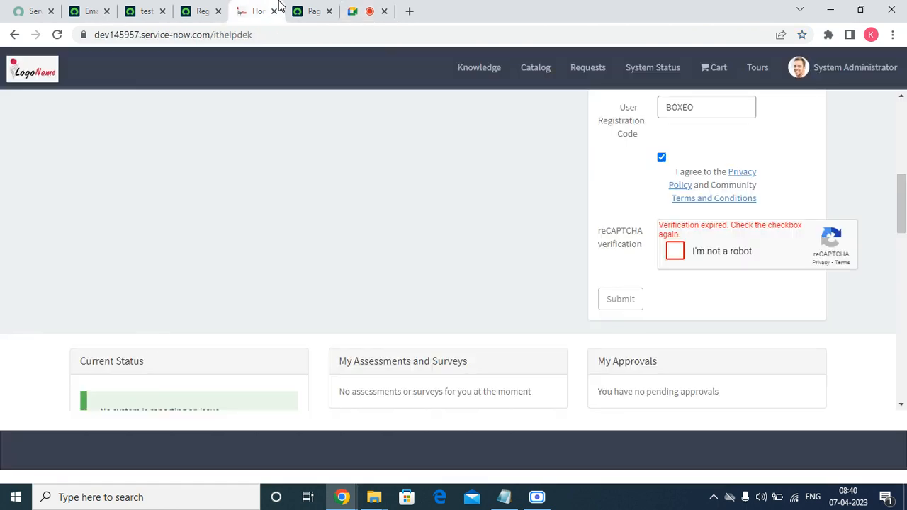
left_click(550, 10)
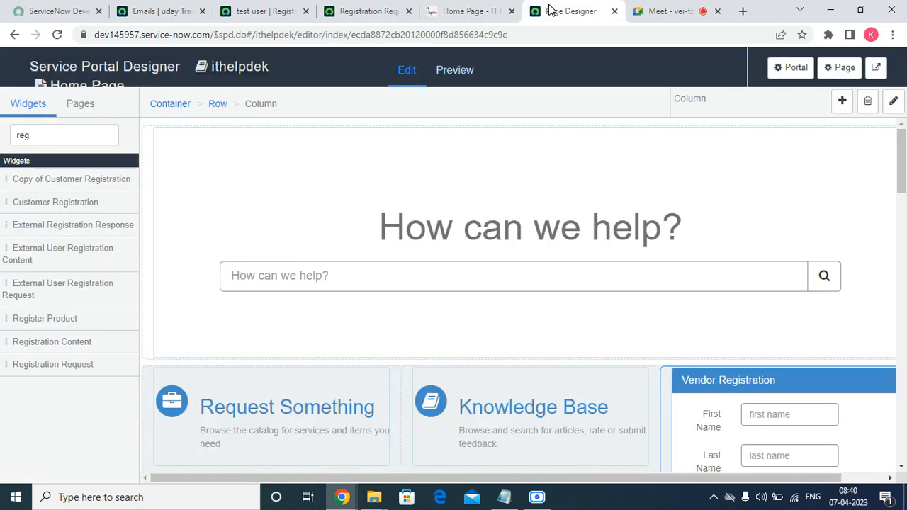
left_click(616, 12)
left_click(489, 12)
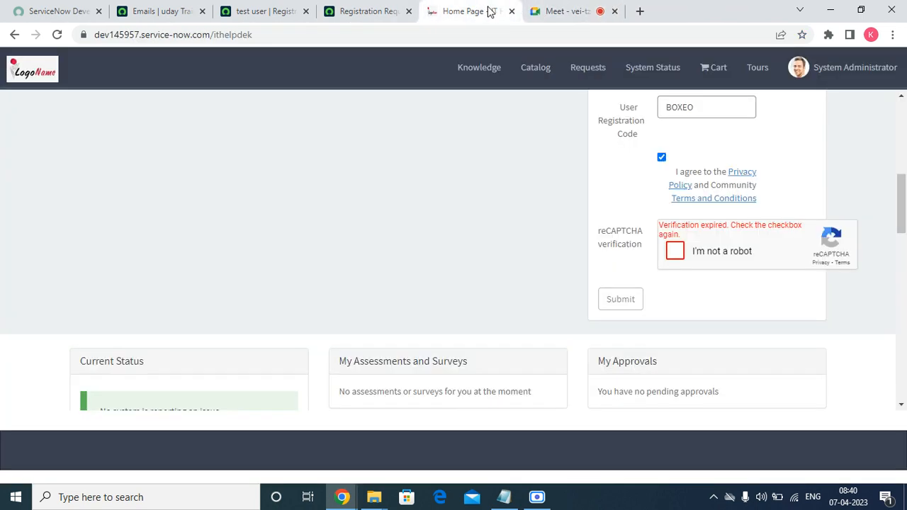